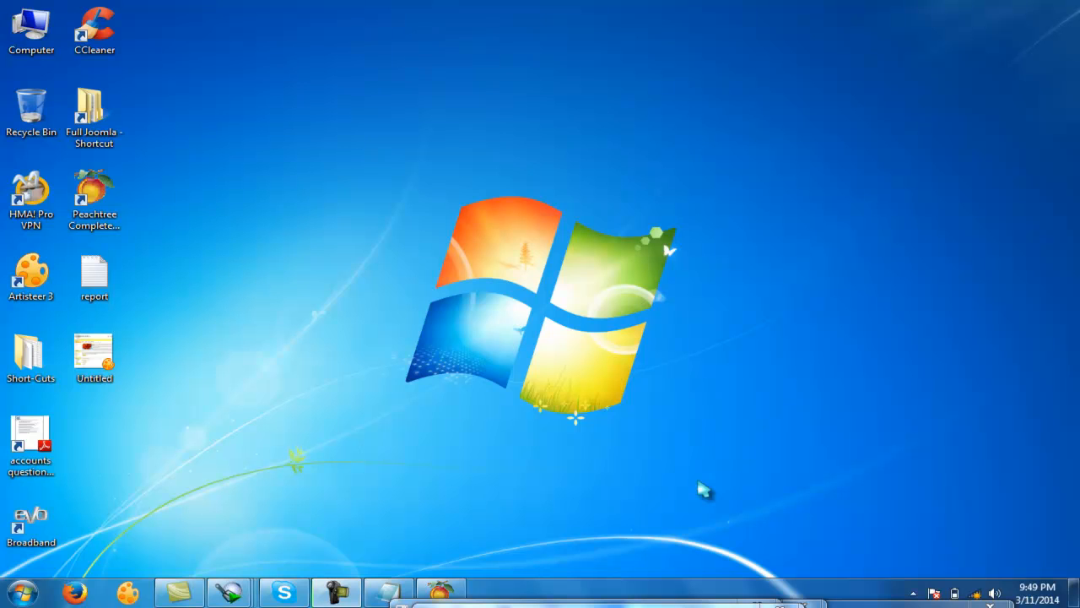
Step: Open the Notepad list and review its topics from purchase discount to bad-debts, keeping the current Windows color scheme permanently
click(387, 593)
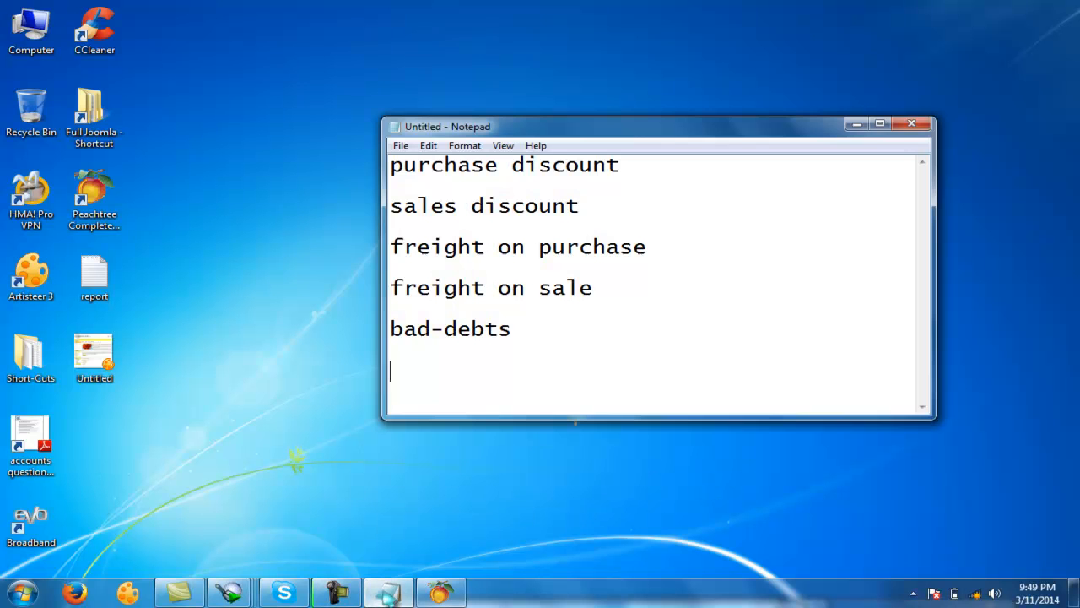
drag(391, 167, 566, 167)
click(669, 167)
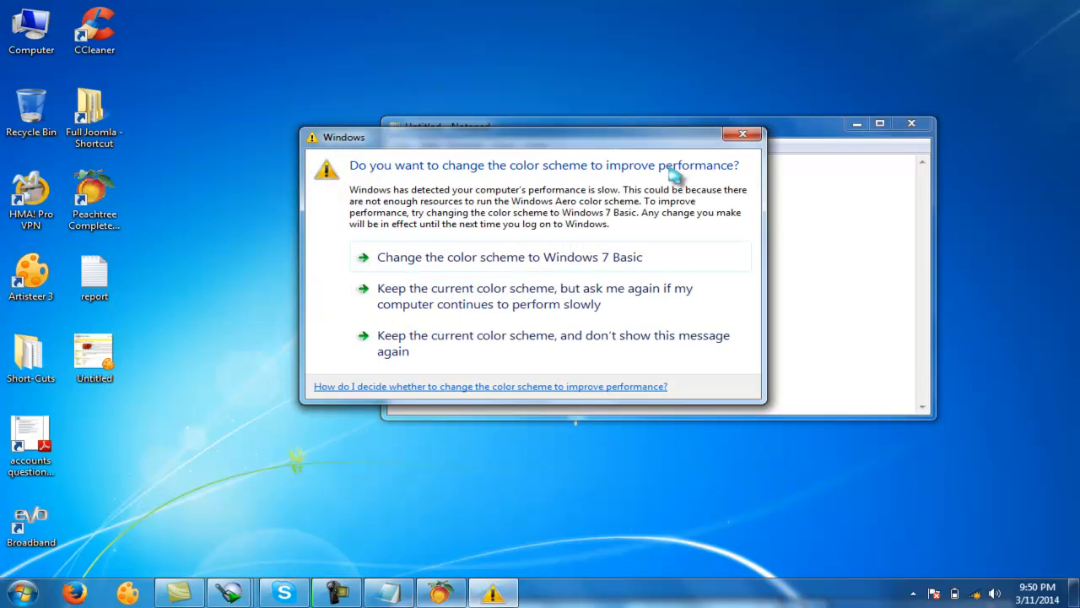
click(495, 348)
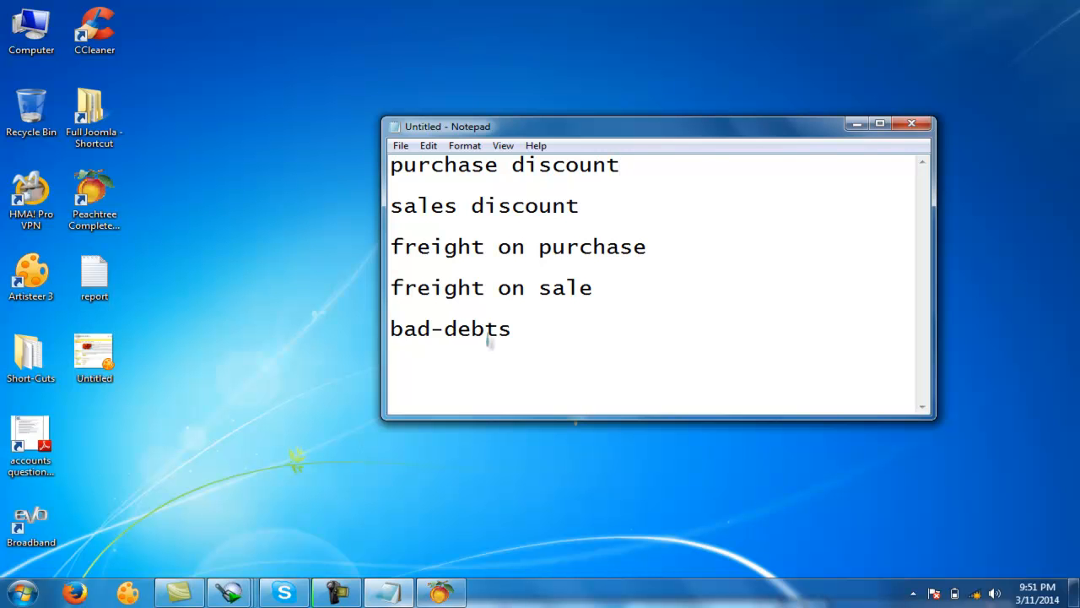
key(F9)
click(532, 335)
drag(390, 331, 513, 331)
drag(390, 166, 393, 191)
click(393, 173)
drag(574, 128, 472, 134)
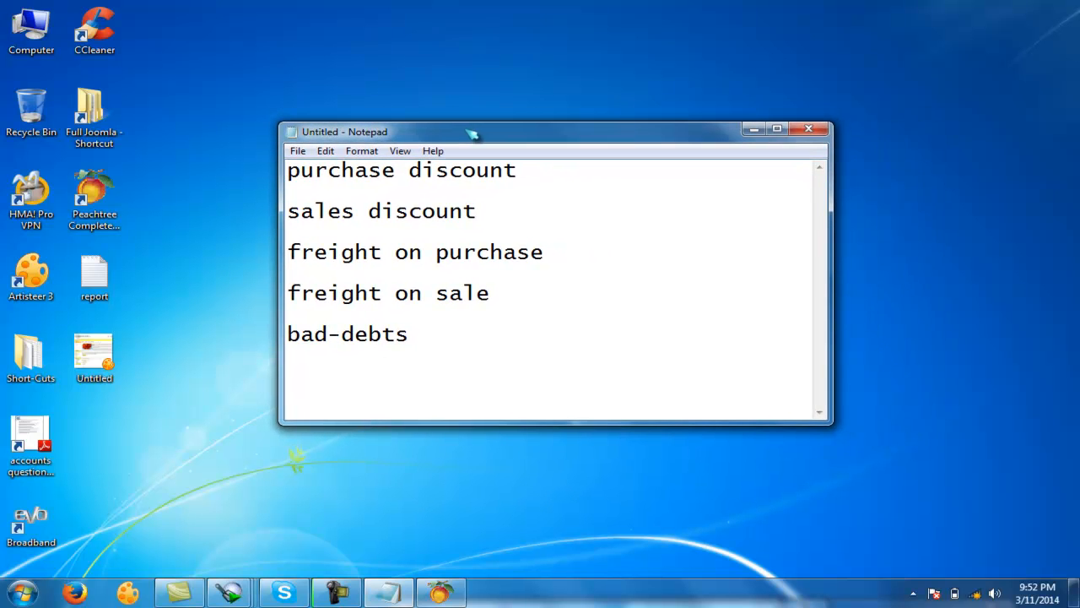
Step: Switch to Peachtree and add a chart of accounts record "capital", described as "capital", with type Equity-doesn't close, and save it
click(440, 594)
click(1057, 47)
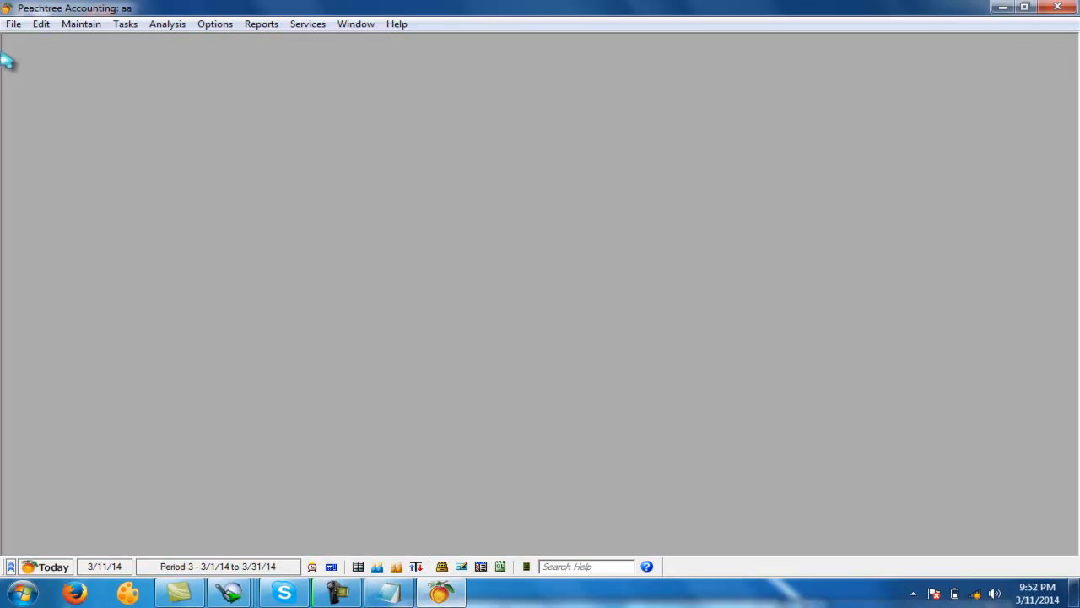
click(81, 24)
click(116, 100)
text(capital)
key(Tab)
text(capit)
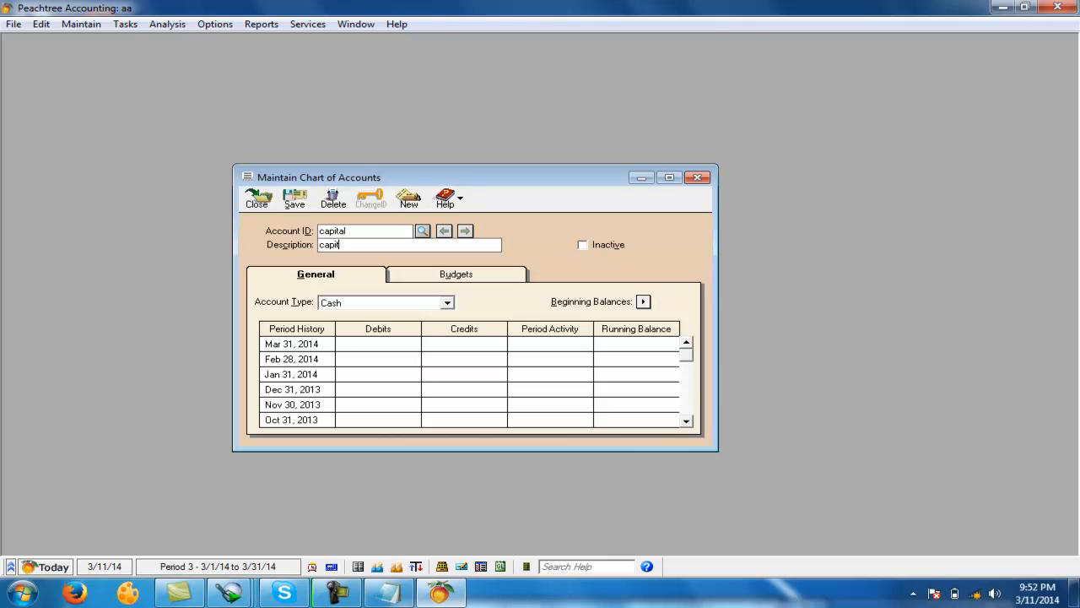
text(al)
key(Tab)
key(e)
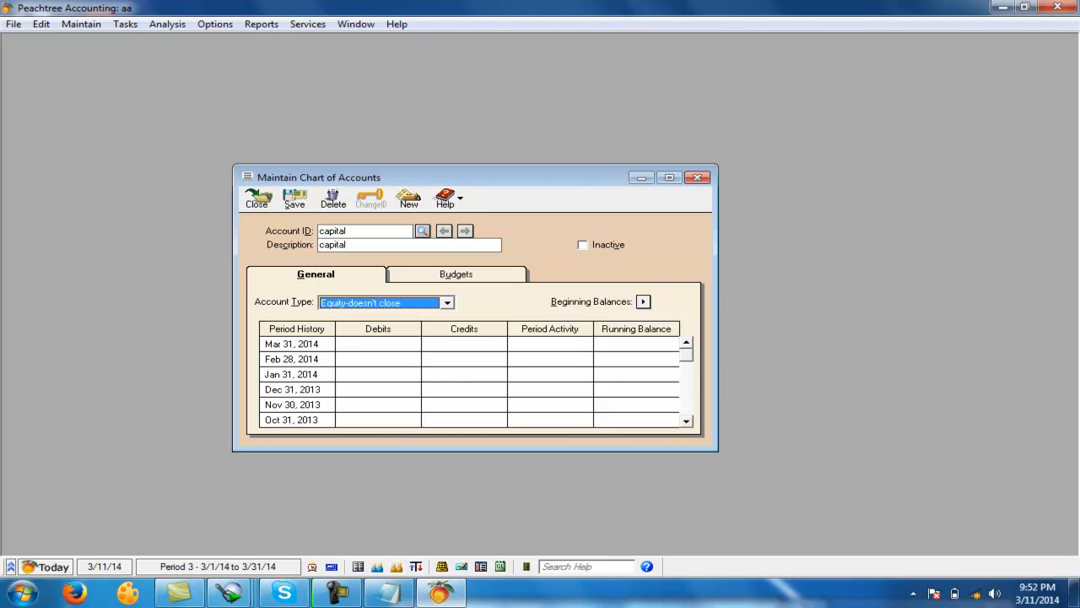
key(Tab)
key(alt+s)
Step: Create and save the account "a/p" with description "a/p" and an accounts payable type
text(a/p)
key(Tab)
text(a/p)
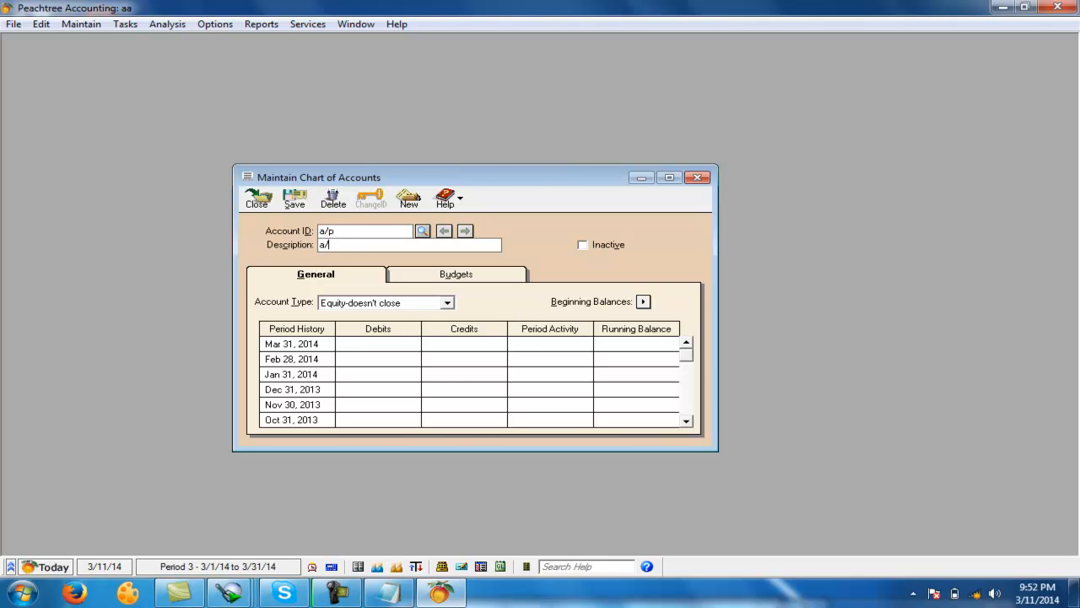
key(Tab)
key(a)
key(Tab)
key(alt+s)
Step: Create and save the account "a/r" with description "a/r" and type Accounts Receivable
text(a/r)
key(Tab)
text(a/r)
key(Tab)
key(a)
key(Tab)
key(alt+s)
Step: Create and save the account "cash" with description "cash" and type Cash
text(cash)
key(Tab)
text(cash)
key(Tab)
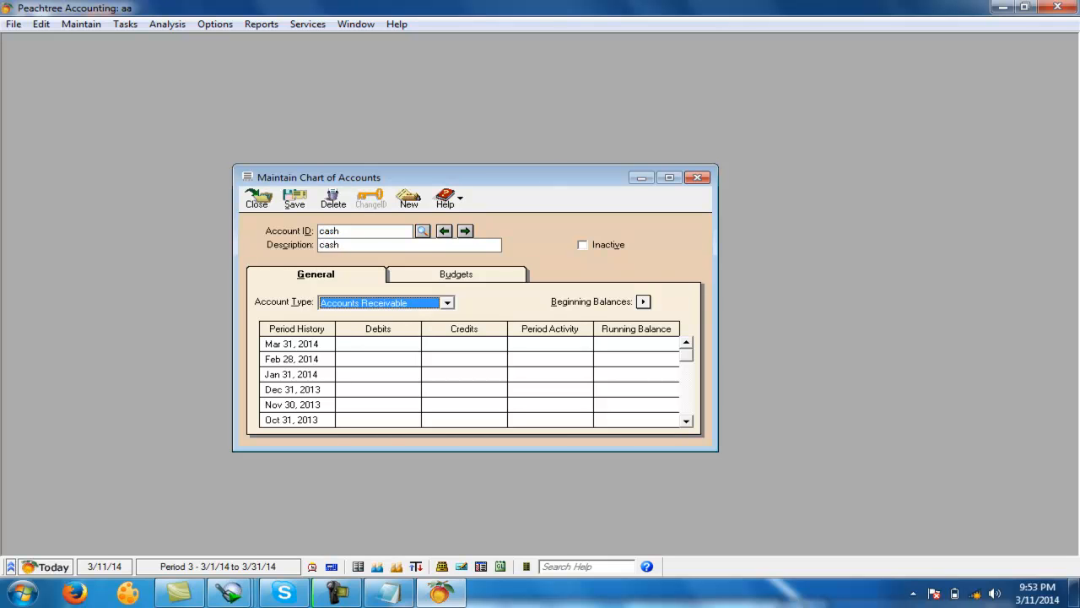
key(c)
key(Tab)
key(alt+s)
Step: Create and save the account "bank" with description "bank", keeping the Cash account type
text(bank)
key(Tab)
text(bank)
key(Tab)
key(alt+s)
Step: Create and save the account "inv" with description "inv" and type Inventory
text(inv)
key(Tab)
text(i)
key(i)
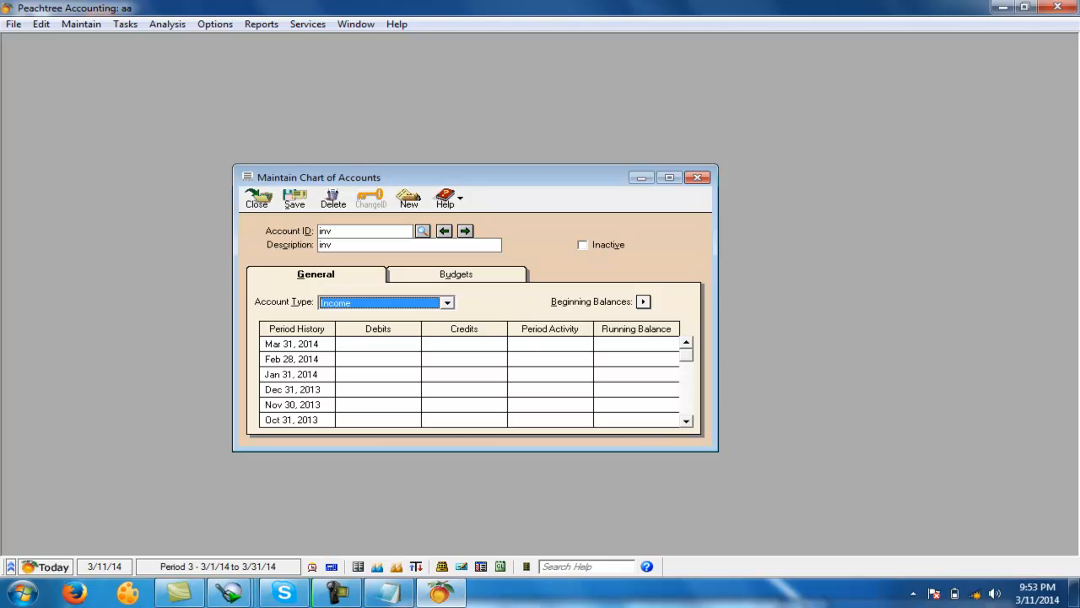
key(i)
key(Tab)
key(alt+s)
Step: Create and save the account "sales" with description "sales" and type Income
text(sales)
key(Tab)
text(s)
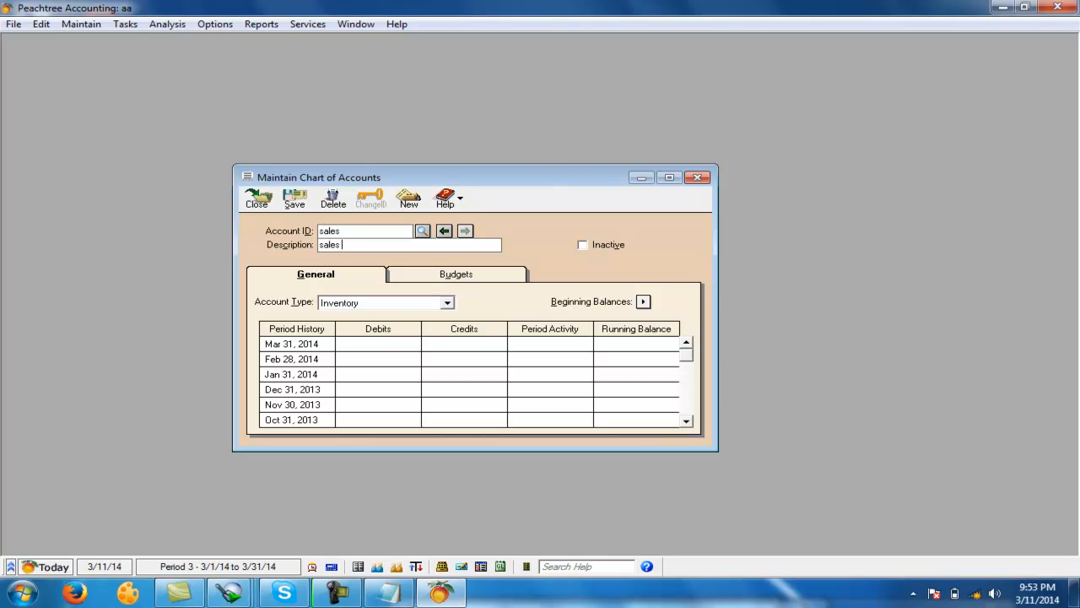
key(Tab)
key(i)
key(Tab)
key(alt+s)
Step: Create the sales discount account with description "sales dis", choose its account type, and save it
text(sale)
key(Tab)
text(sales dis)
key(Tab)
key(Down)
key(Down)
key(alt+s)
Step: Create and save the account "pur" with description "pur" and type Cost of Sales
text(pur)
key(Tab)
text(pur)
key(Tab)
key(Up)
key(alt+s)
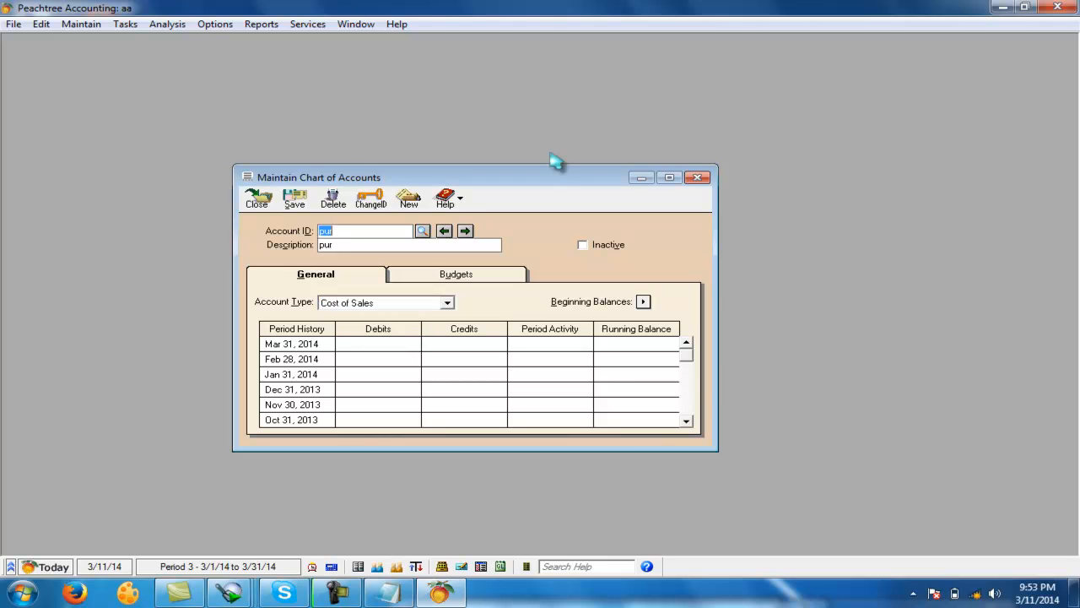
Step: Create and save the account "pur dis" with description "pur dis", keeping the Cost of Sales type
text(pur dis)
key(Tab)
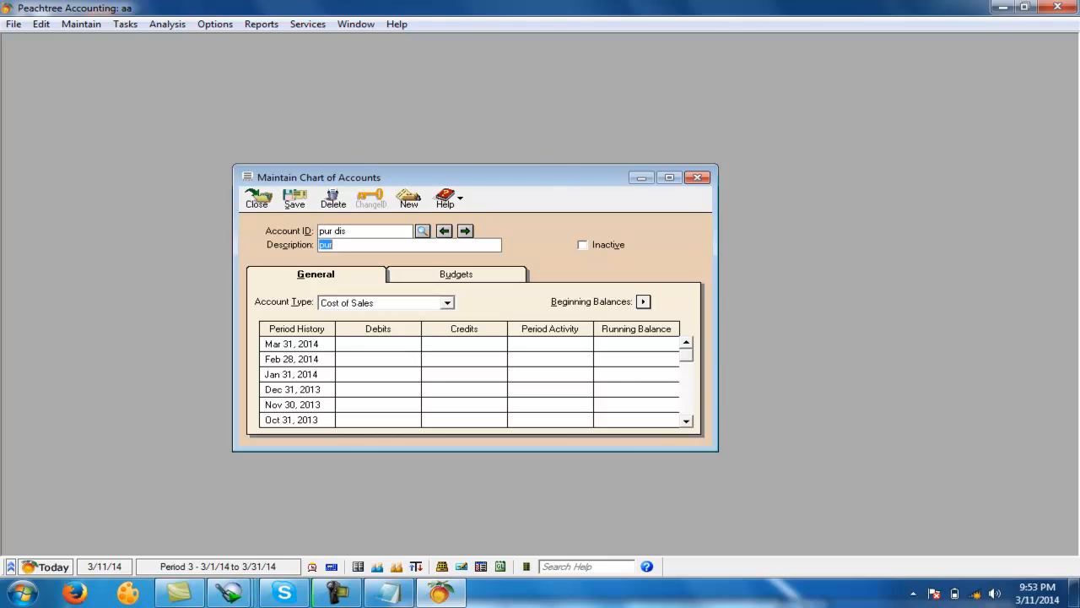
text(pur dis)
key(Tab)
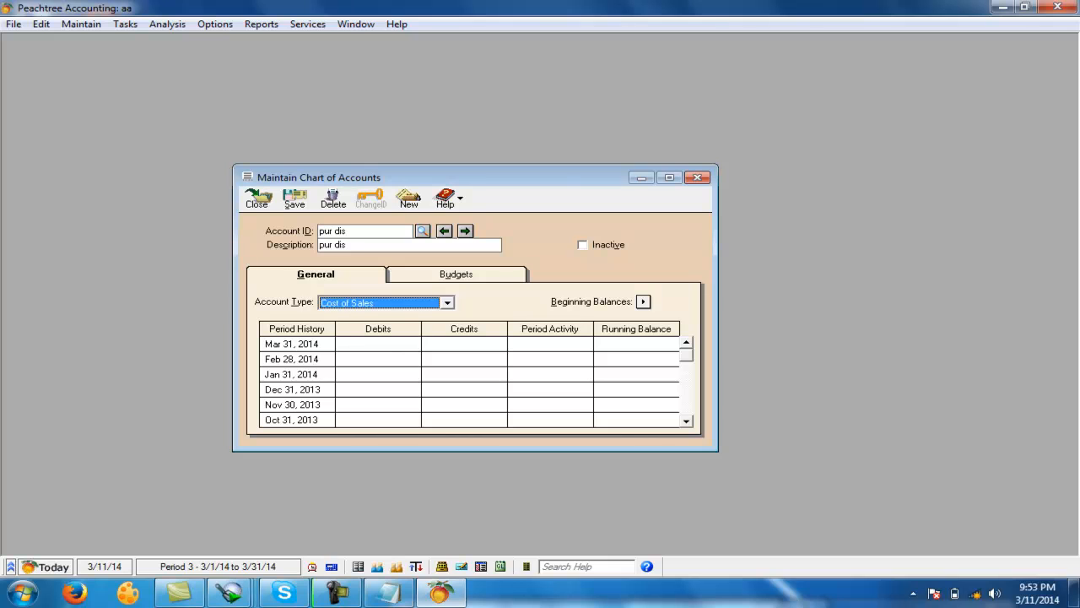
key(Tab)
key(alt+s)
Step: Create and save the account "pl" with description "pl" and type Equity-Retained Earnings
text(pl)
key(Tab)
key(Tab)
key(Up)
key(Up)
key(alt+s)
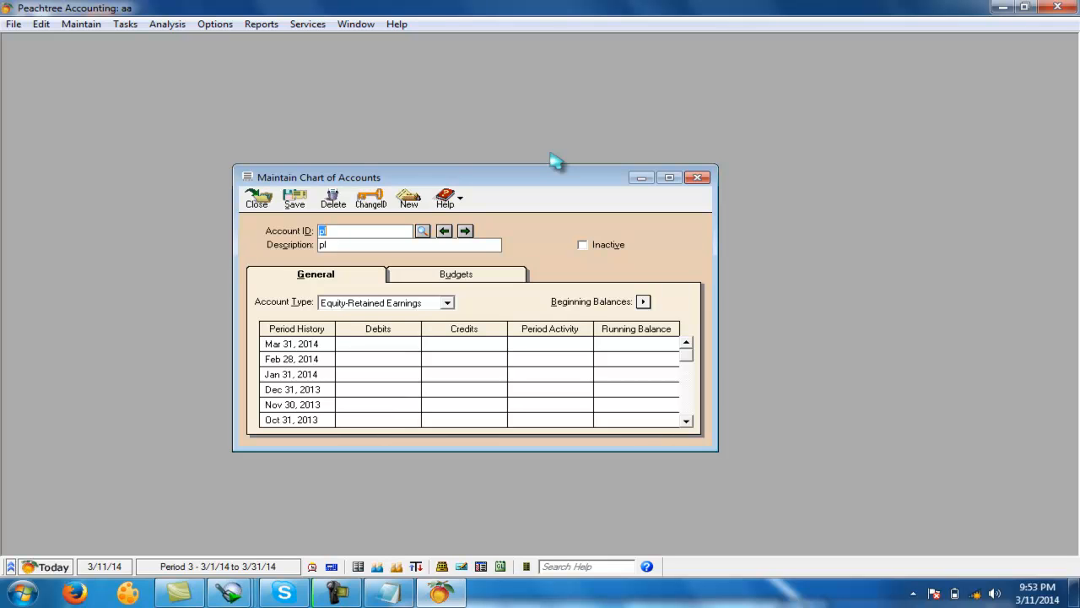
Step: Create and save the account "fr on pur" with description "fr on pur" and type Cost of Sales
text(fr on pur)
key(Tab)
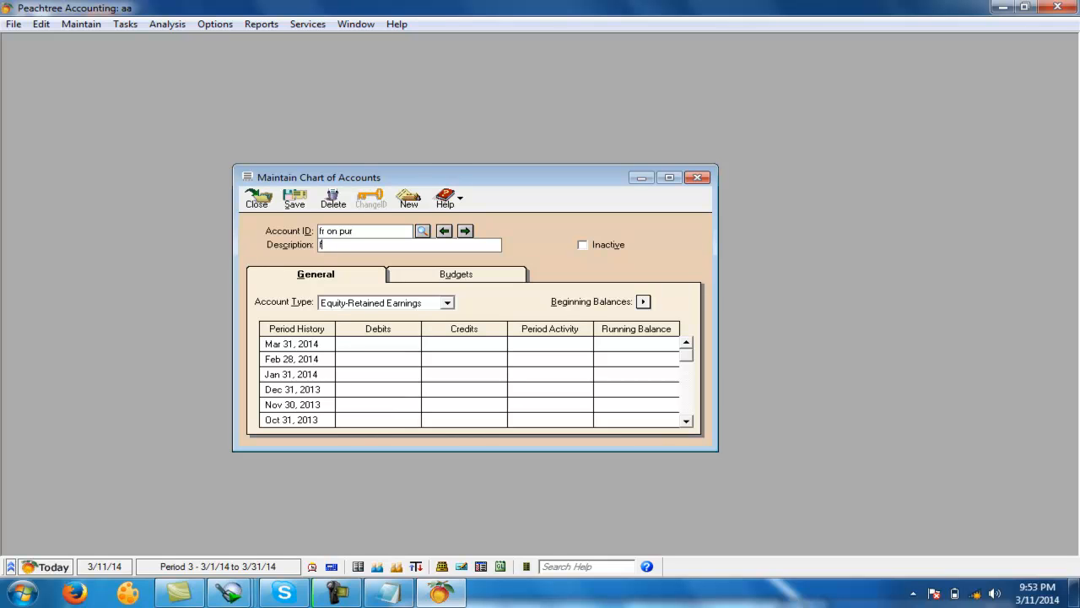
text(fr on pur)
key(Tab)
key(c)
key(c)
key(Tab)
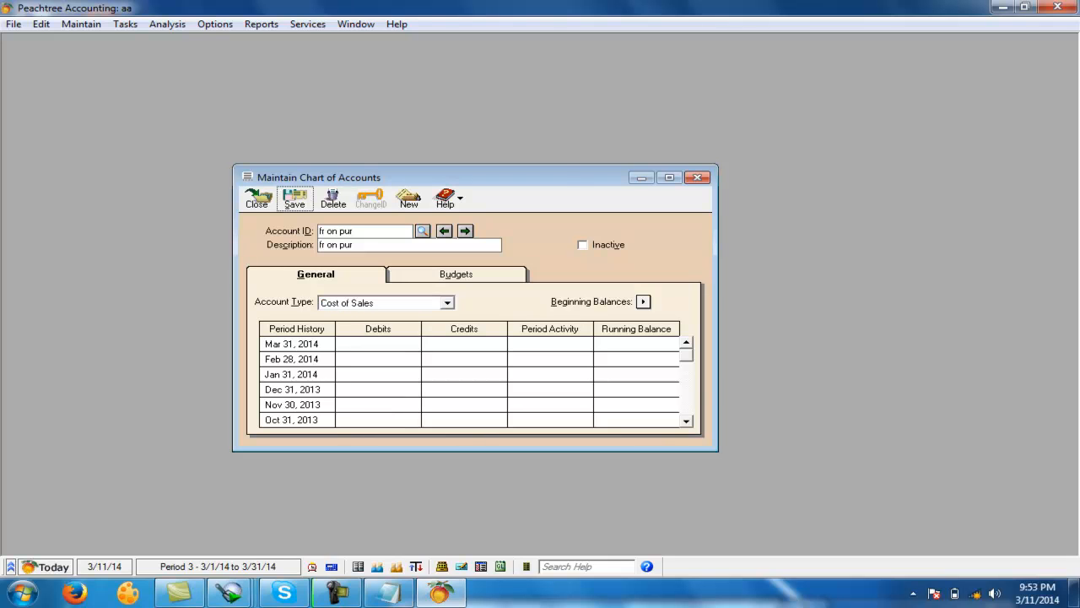
key(Return)
Step: Create and save the account "fr on sale" with description "fr on sale" and type Income, and close the chart of accounts window
text(fr on sale)
key(Tab)
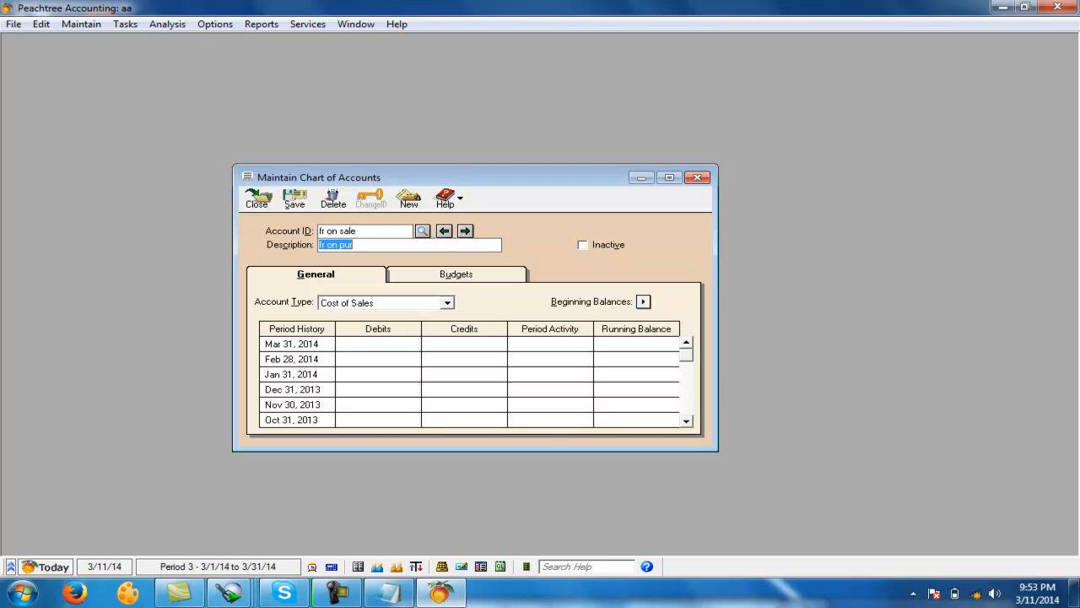
text(fr on sale)
key(Tab)
key(Up)
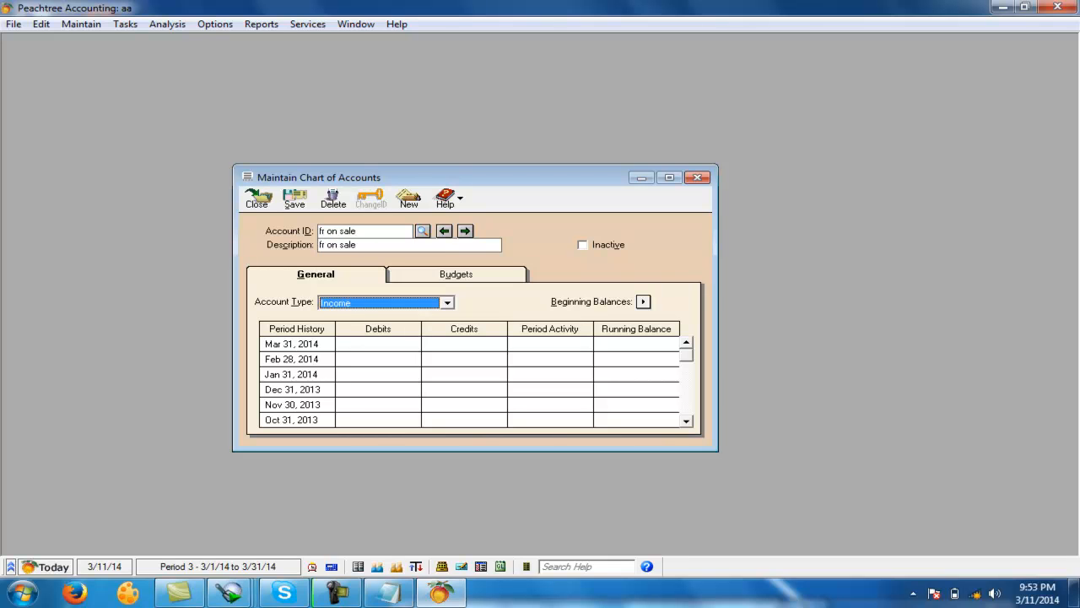
key(alt+s)
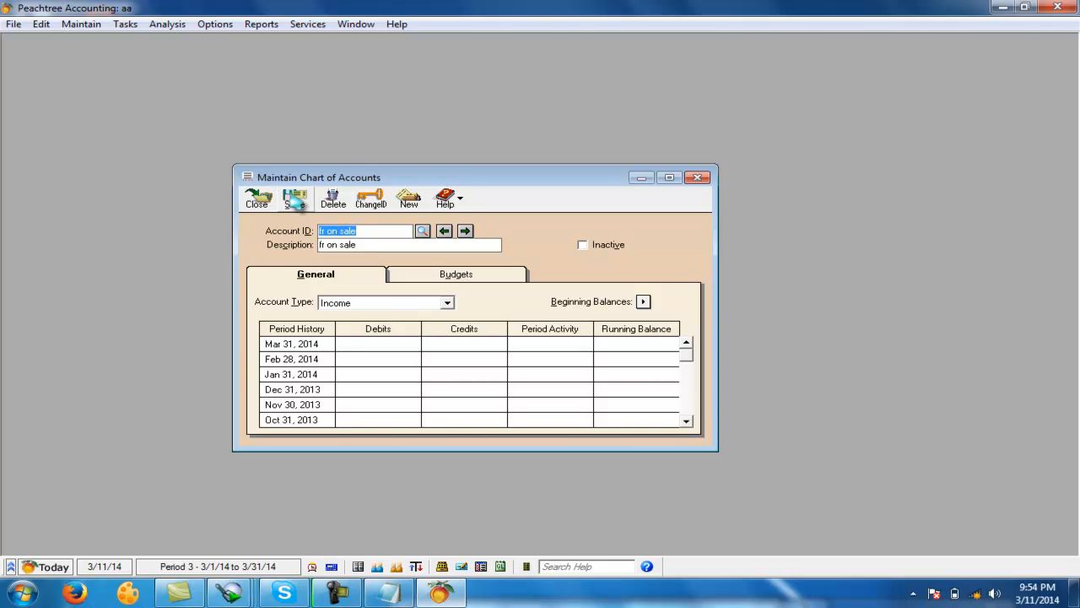
click(256, 199)
Step: In the customer defaults, set the GL sales account to "sales" and the discount GL account to the sales discount account
click(91, 25)
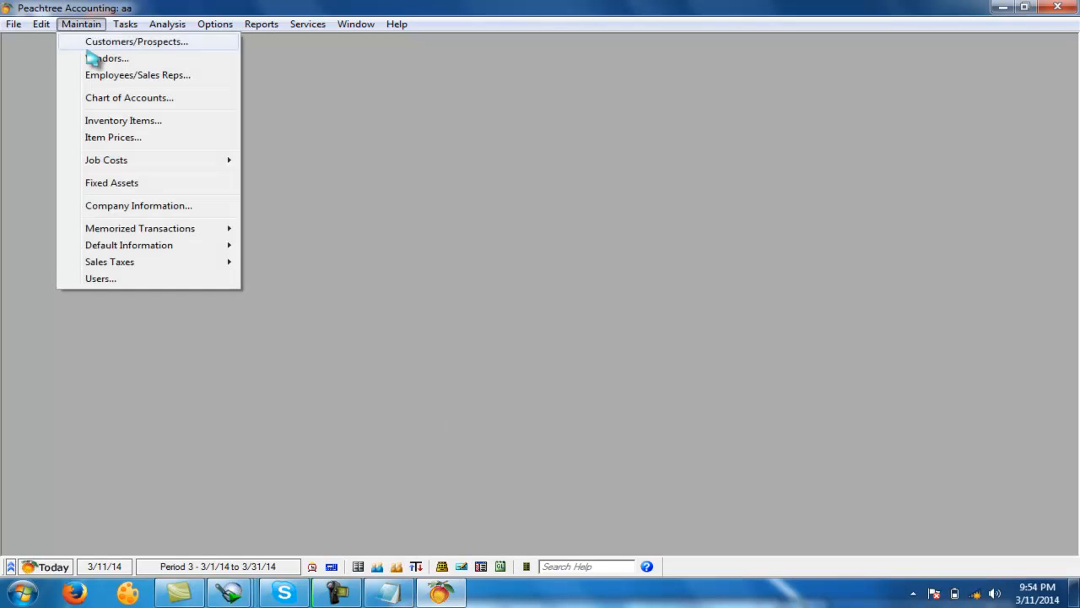
mouse_move(157, 245)
click(272, 247)
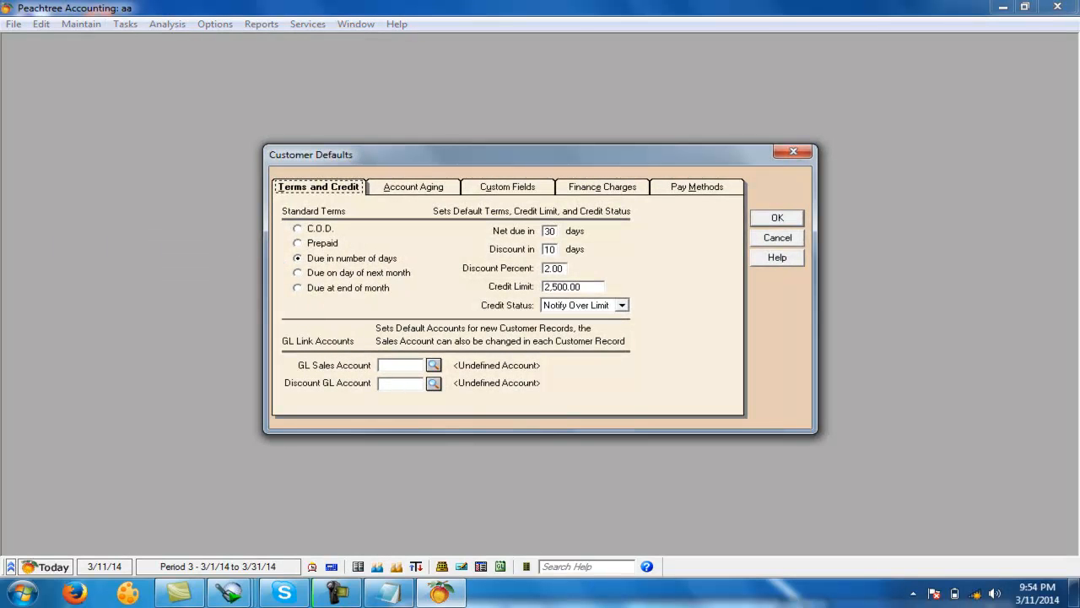
click(406, 365)
text(sales)
key(Tab)
text(sales d)
Step: Change the default credit status, set the discount percent, discount days and net due days to 0, and save the customer defaults
click(572, 302)
click(566, 317)
click(553, 269)
text(0)
double_click(550, 249)
text(0)
double_click(549, 231)
text(0)
click(778, 221)
click(81, 23)
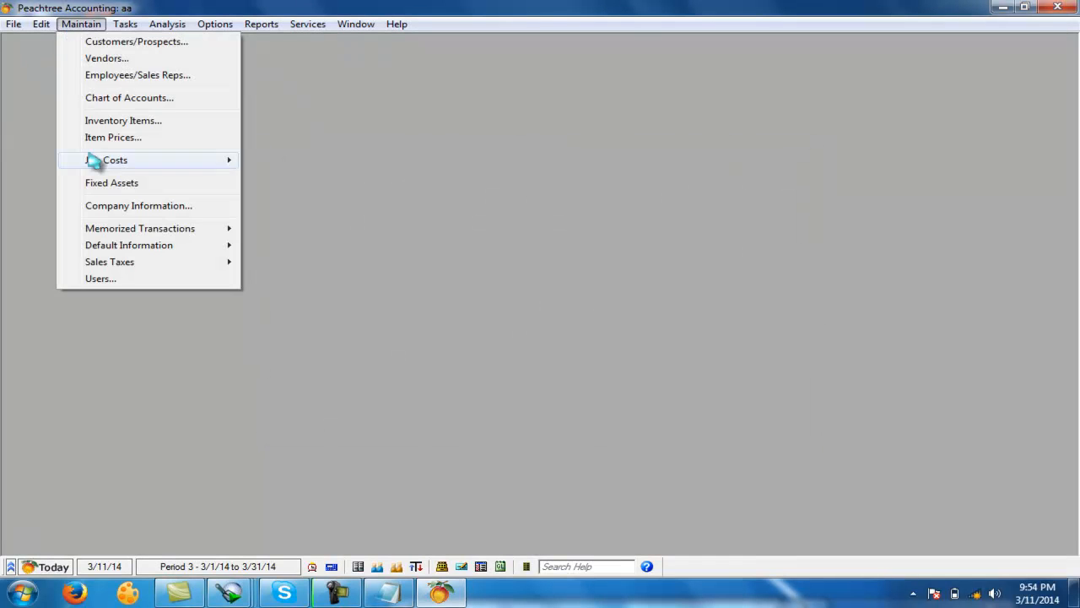
mouse_move(145, 251)
click(271, 279)
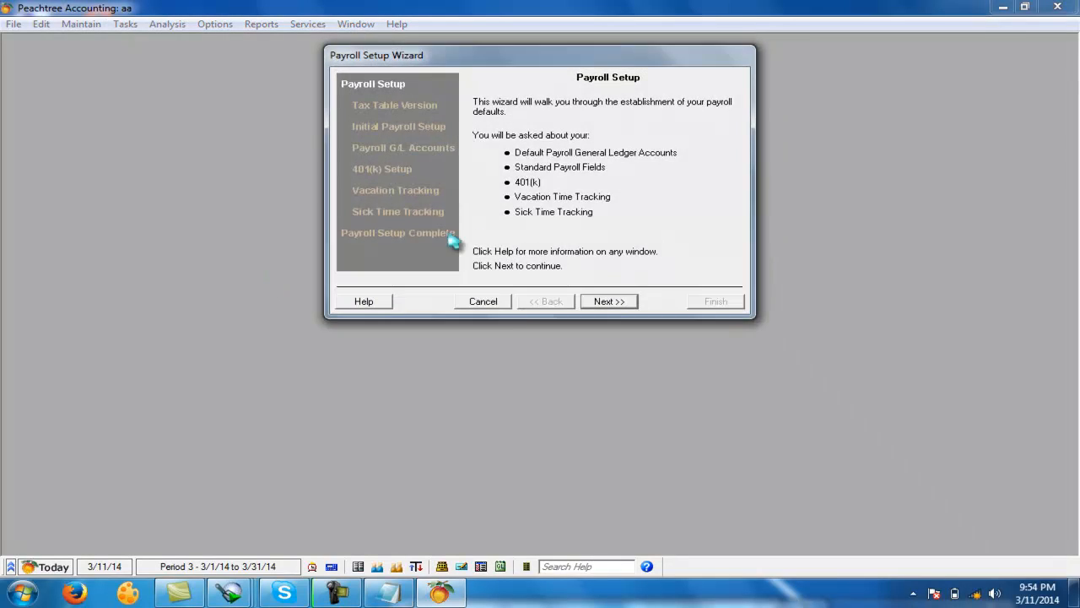
click(483, 301)
click(595, 225)
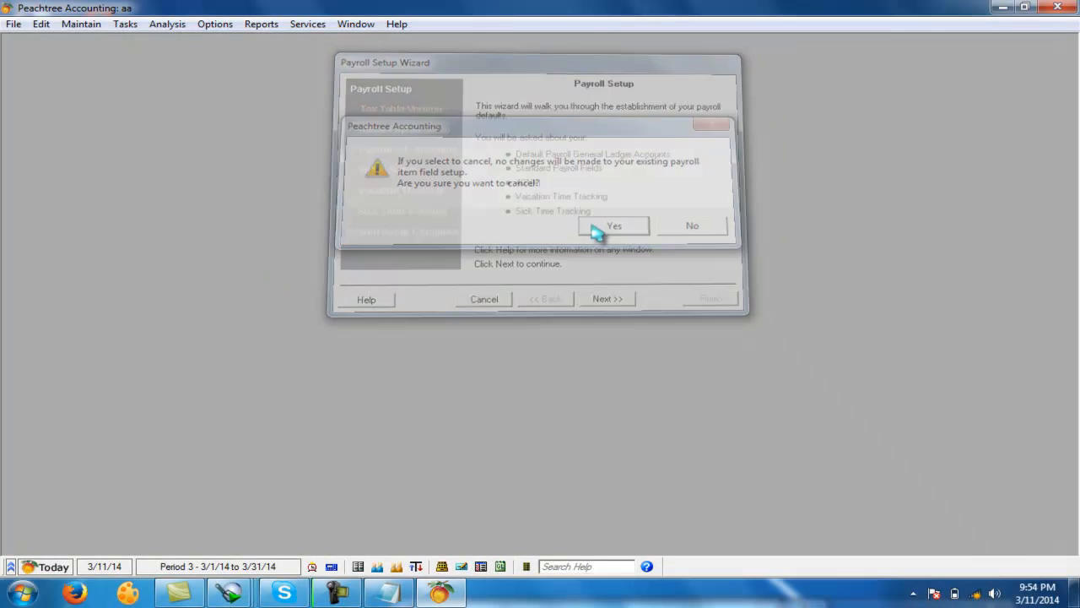
Step: In the vendor defaults, set the purchase account to "pur" and the discount GL account to "pur dis"
click(81, 23)
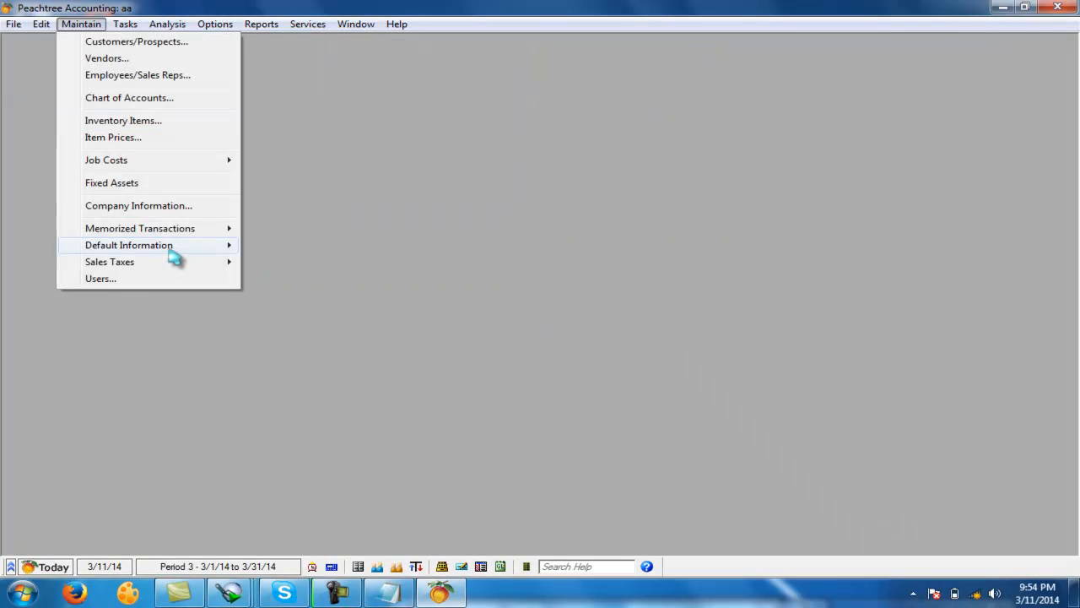
mouse_move(181, 247)
click(270, 260)
click(447, 346)
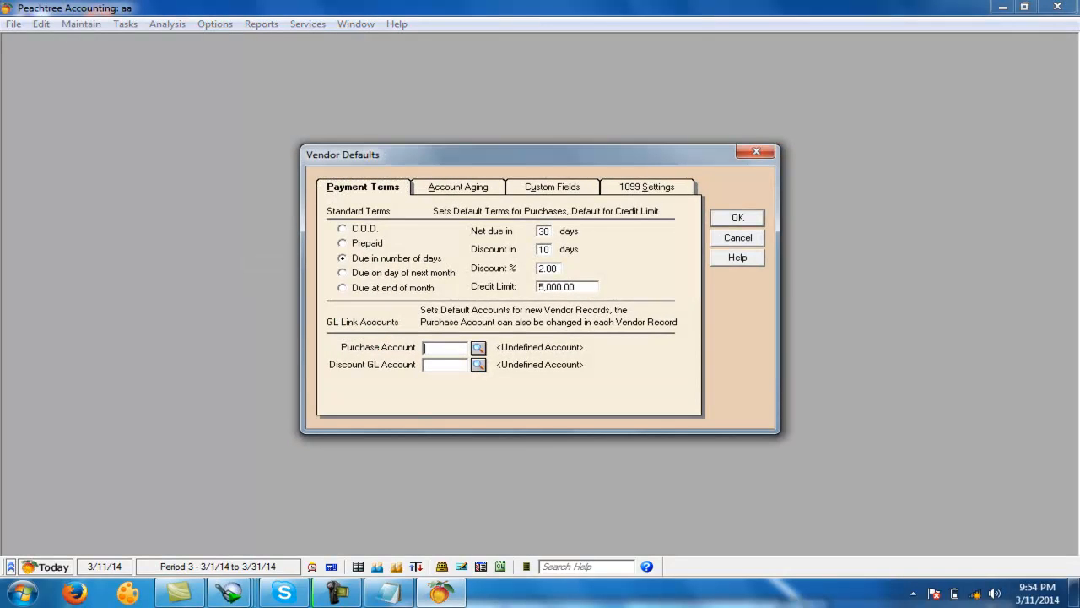
text(pur)
key(Tab)
text(pur di)
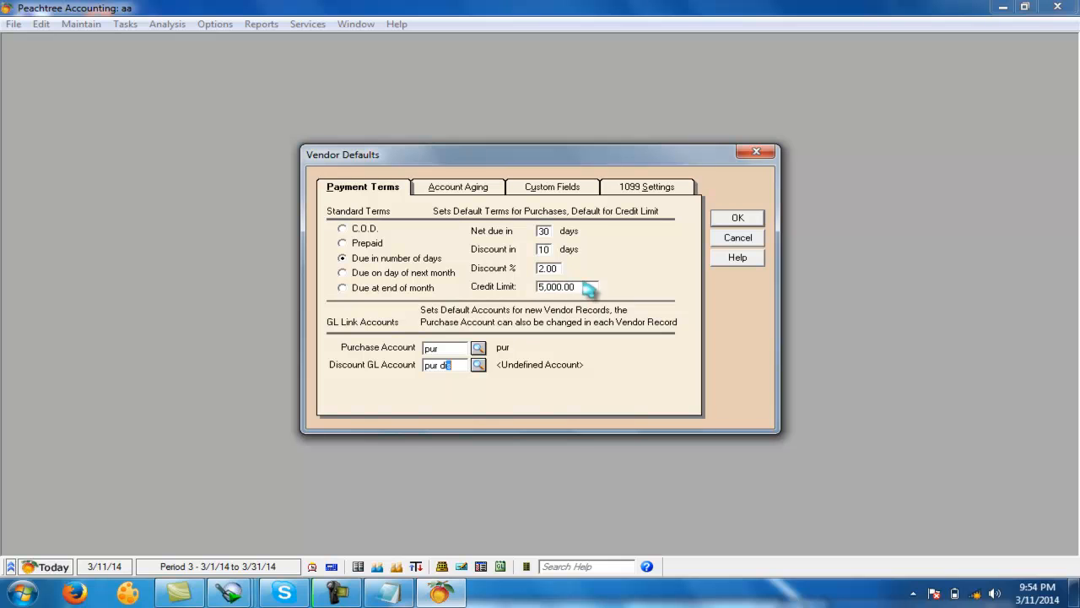
Step: Clear the vendor credit limit, discount percentage, discount days and net due days, and save the vendor defaults
click(581, 287)
key(Delete)
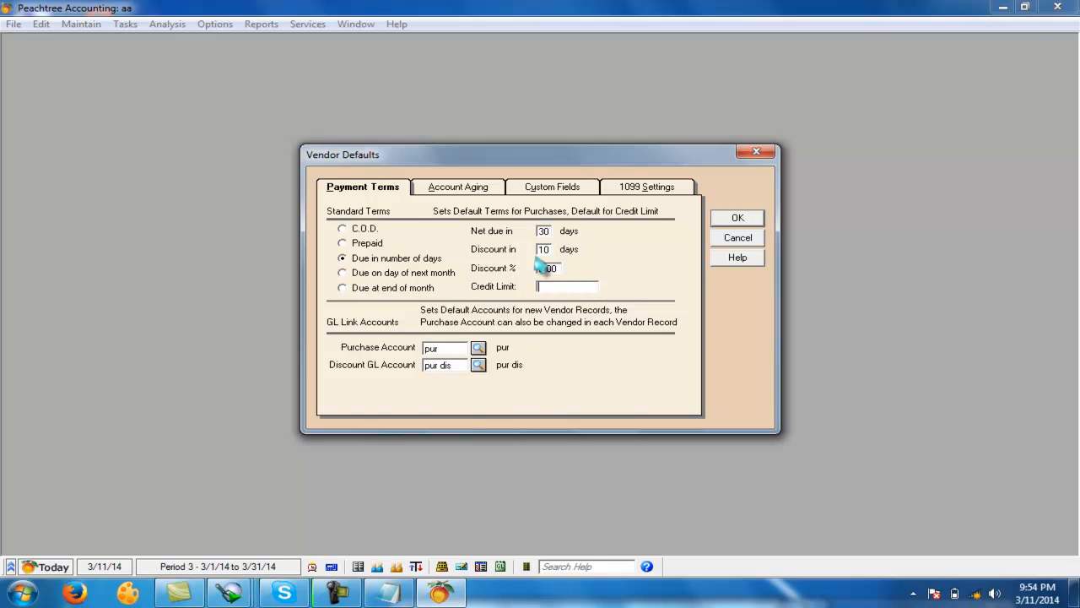
click(547, 268)
key(Delete)
click(544, 249)
key(Delete)
click(543, 231)
key(Delete)
click(731, 219)
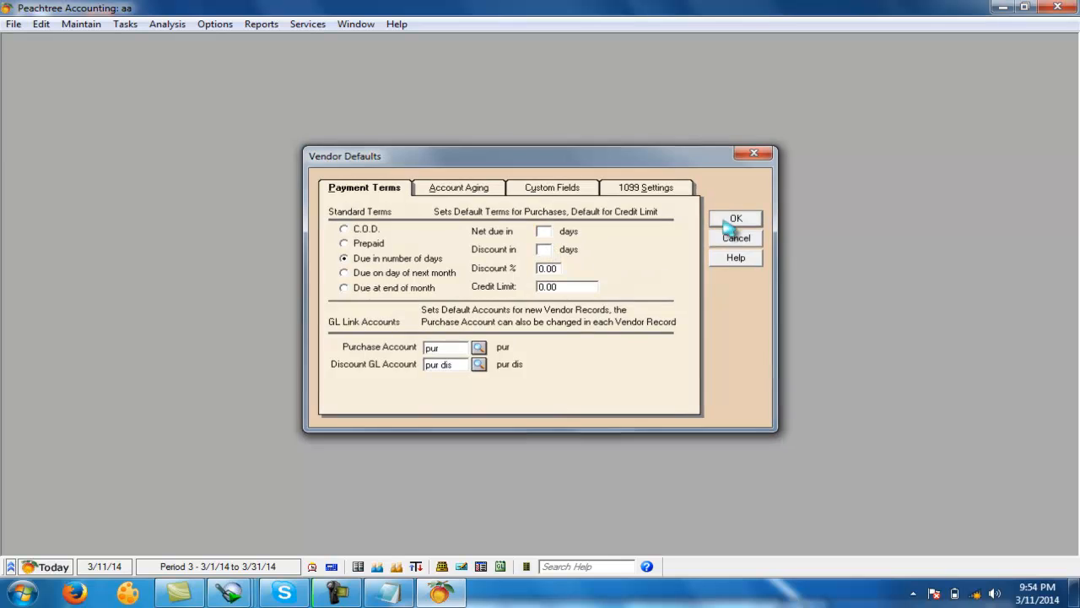
Step: Start a general journal entry dated Mar 11, 2014 with a debit of 500,000 to the cash account
click(125, 23)
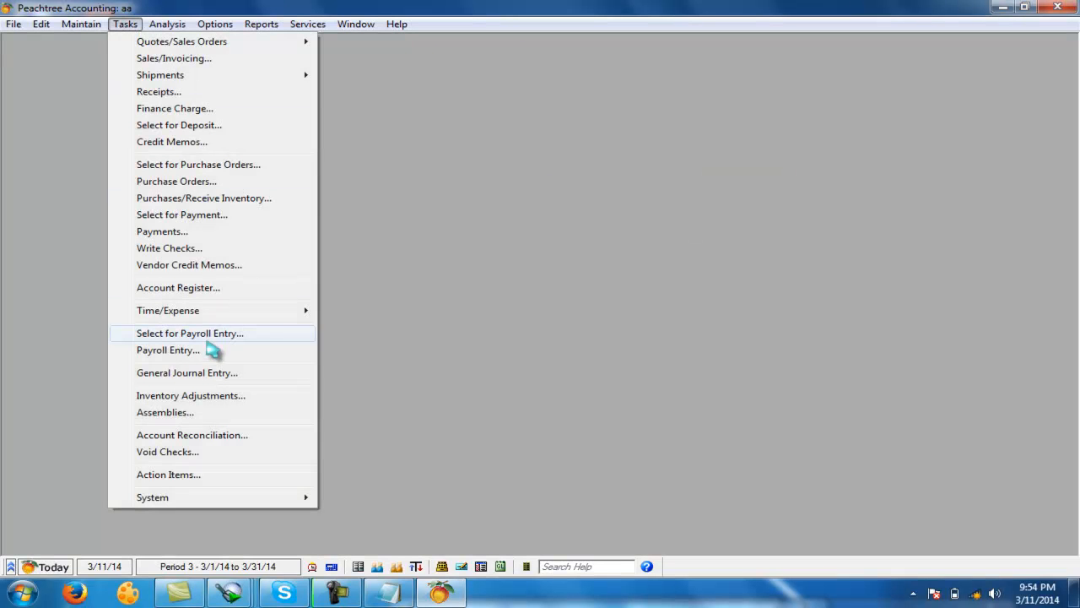
click(213, 372)
key(Tab)
key(Tab)
text(cash)
key(Tab)
key(Tab)
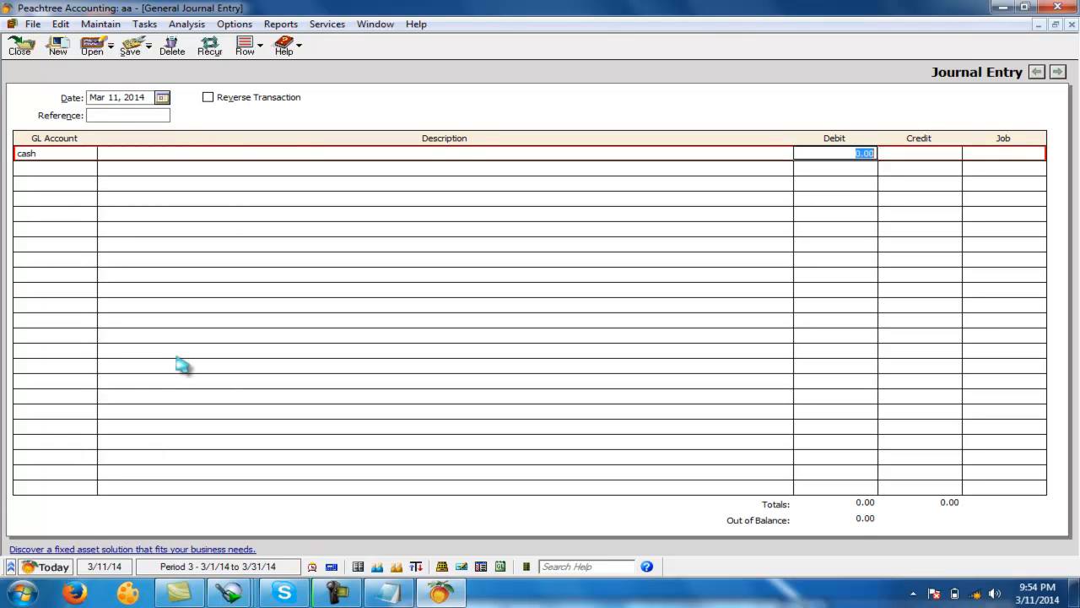
text(500,00)
key(Tab)
key(Tab)
key(Tab)
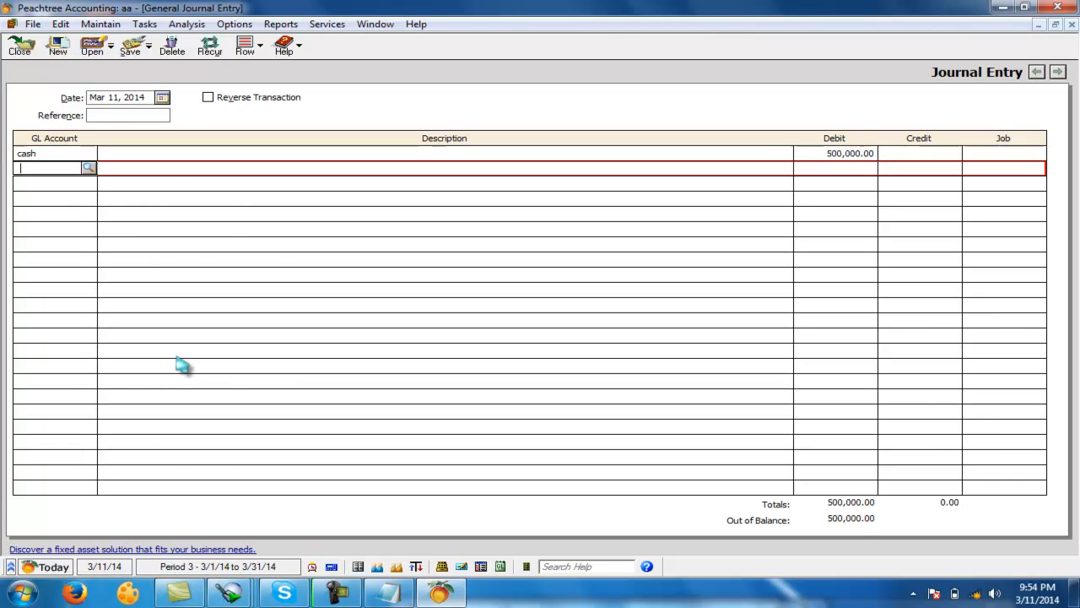
Step: Add a journal line crediting the capital account with 500,000
text(capital)
key(Tab)
key(Tab)
key(Tab)
text(5)
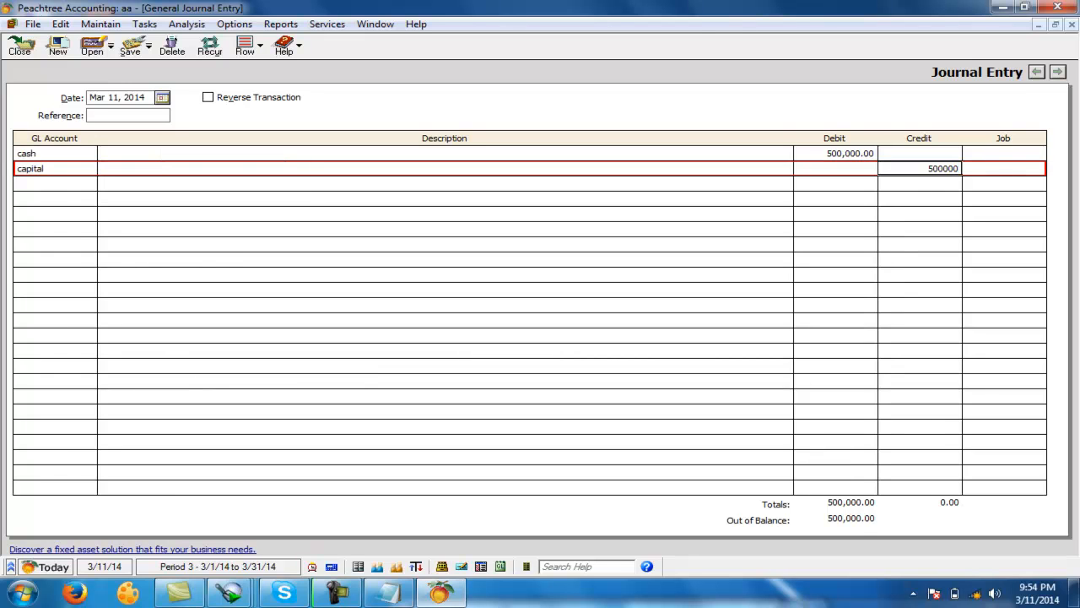
text(00,000)
key(Tab)
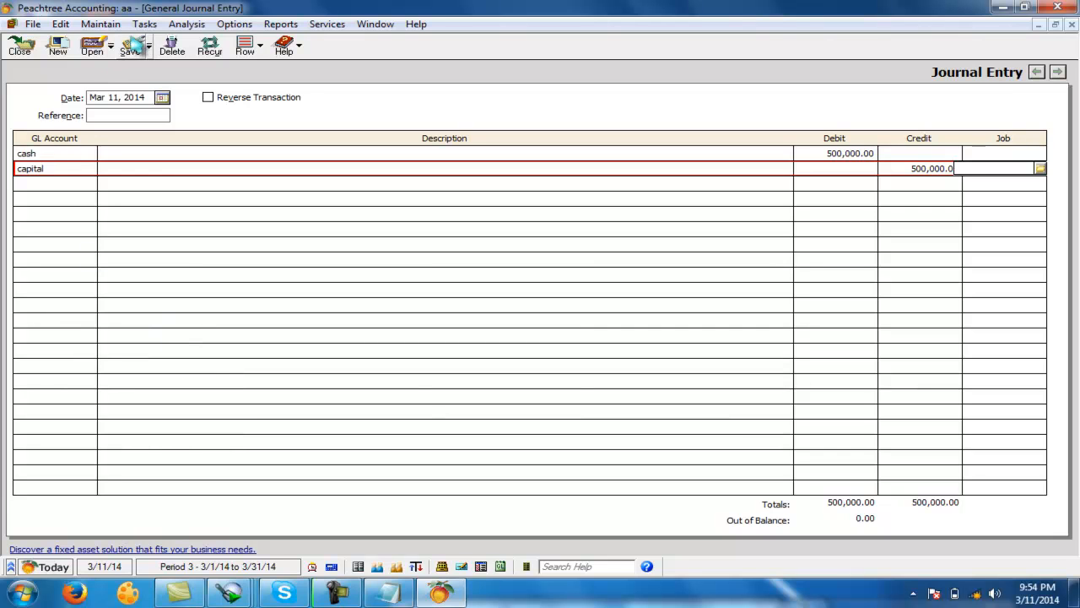
Step: Save the opening capital journal entry and close the general journal
click(135, 45)
click(19, 47)
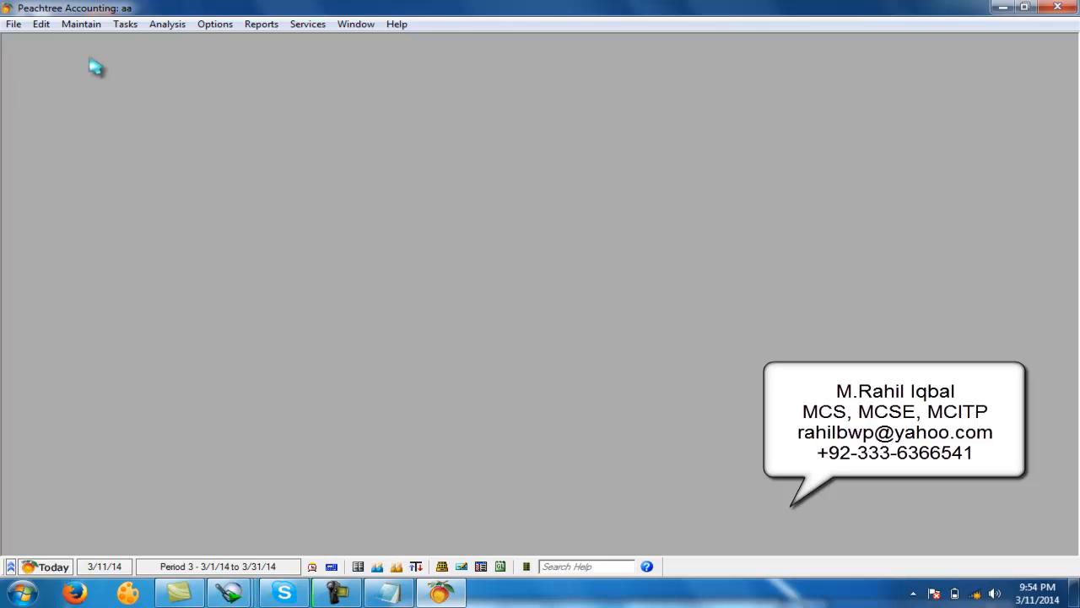
Step: Start a new inventory stock item with both the item ID and the description "mobiles"
click(88, 25)
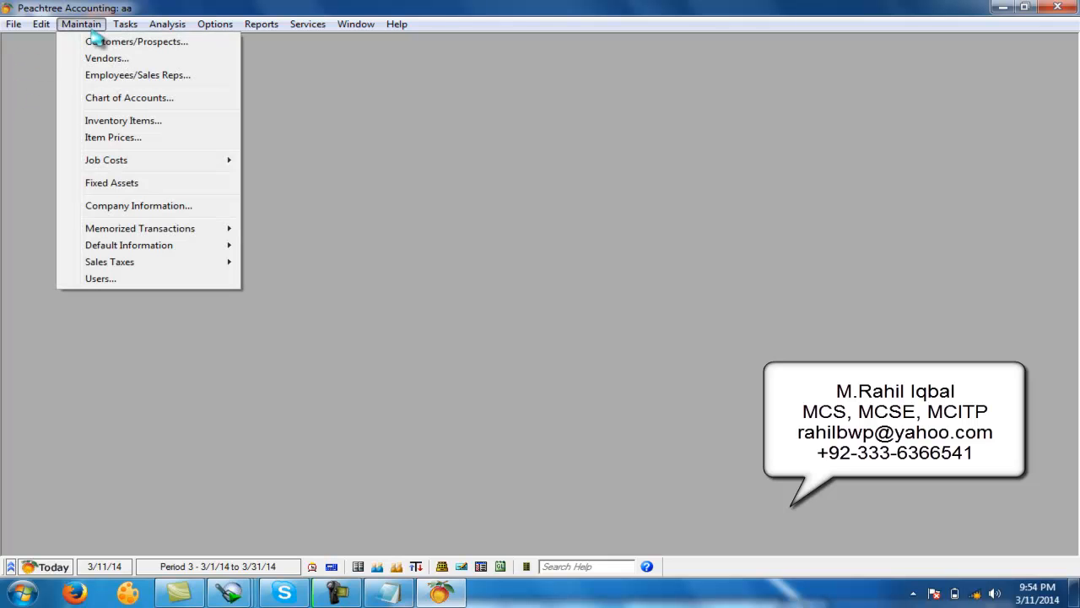
click(114, 120)
text(mobiles)
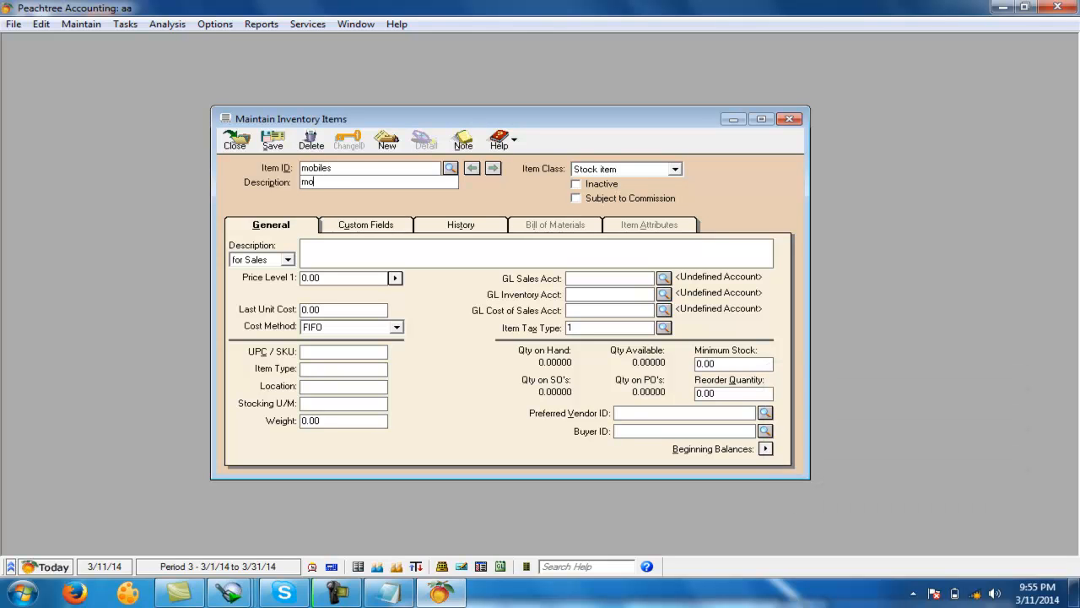
Step: Assign the mobiles item the GL sales account "sales", inventory account "inv" and cost of sales account "pur"
click(606, 278)
text(sales)
key(Tab)
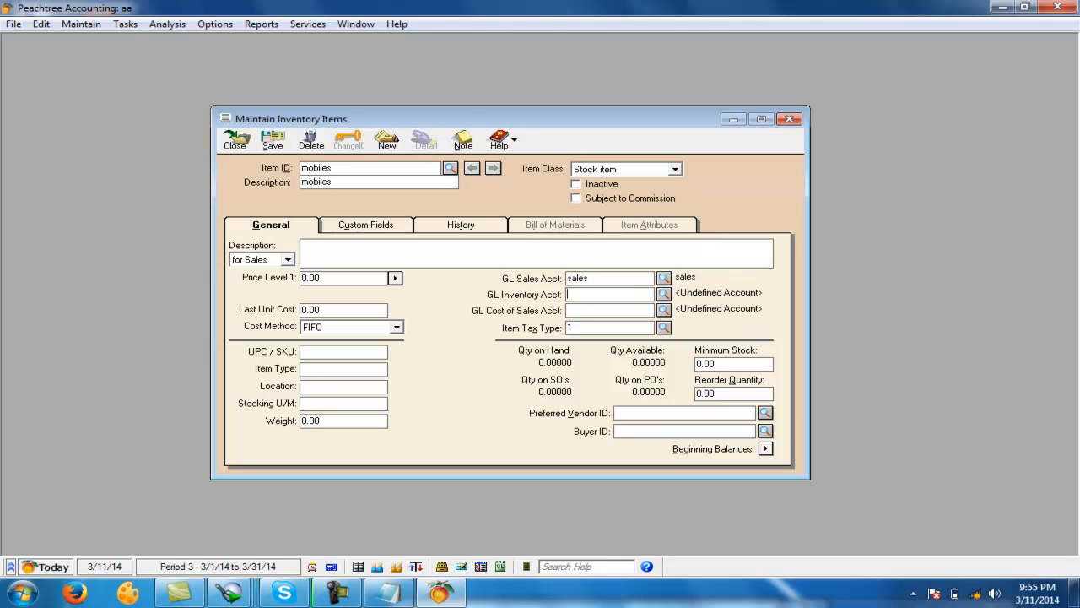
text(inv)
key(Tab)
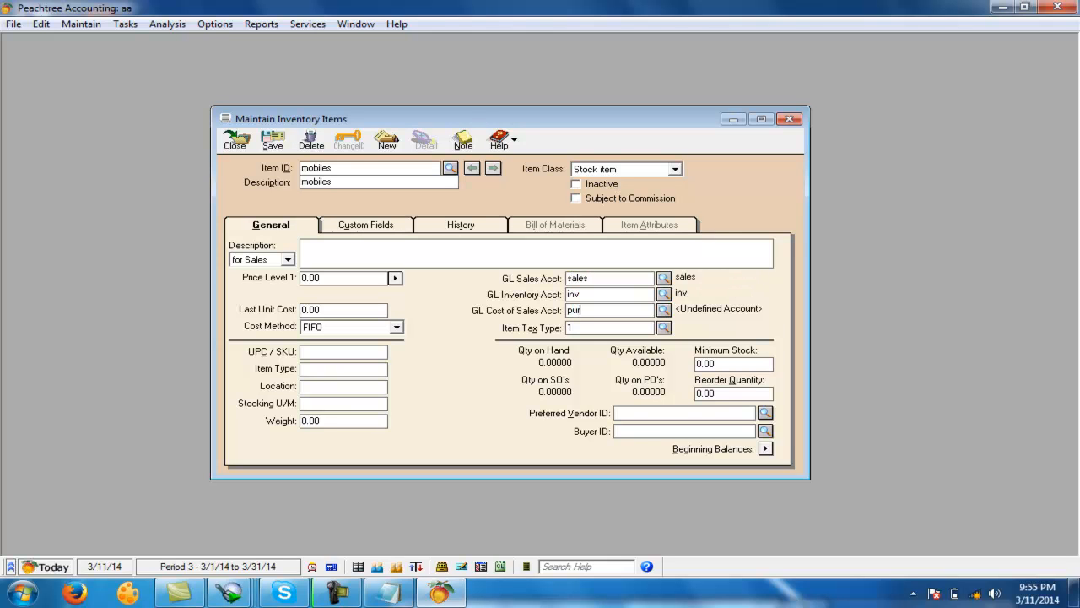
Step: Set the mobiles item's stocking unit of measure to "pcs", then save and close the item record
click(330, 403)
text(p)
click(272, 140)
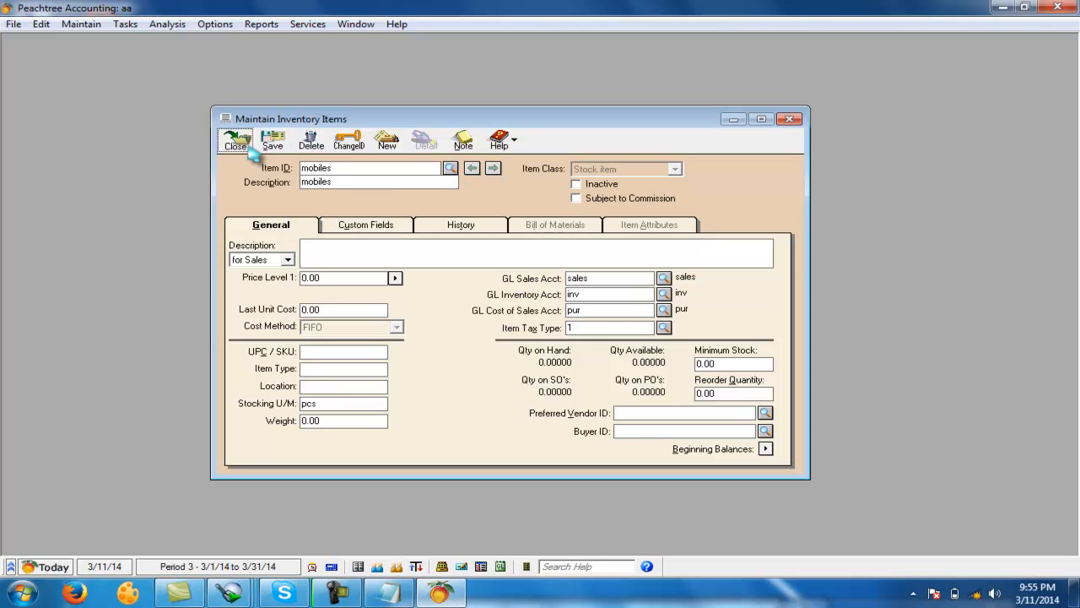
click(236, 140)
Step: Create a vendor record using the vendor's name for both the ID and the name, and save it
click(83, 26)
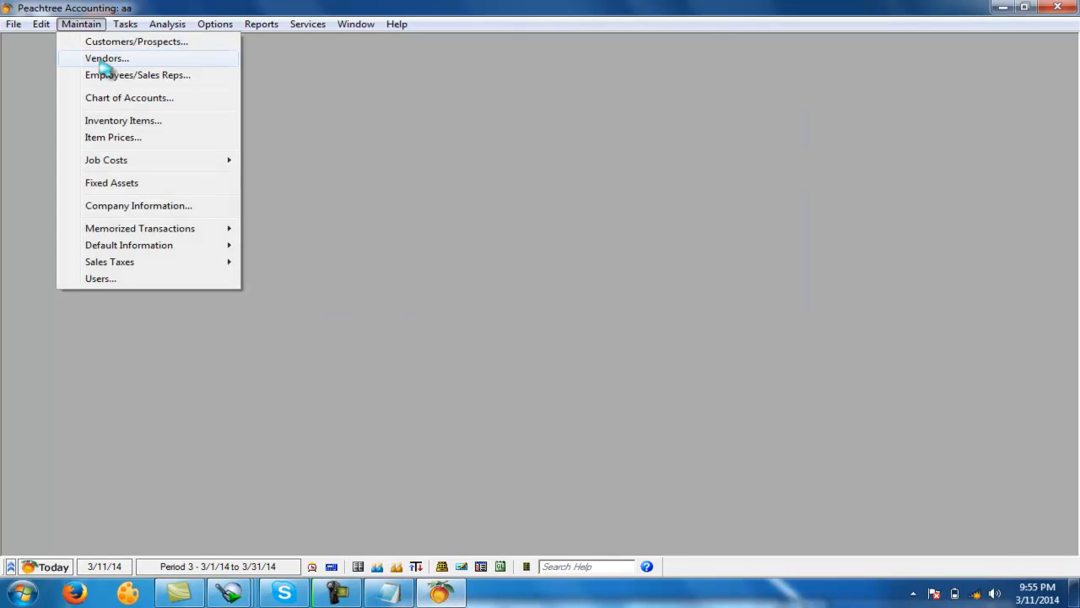
click(94, 58)
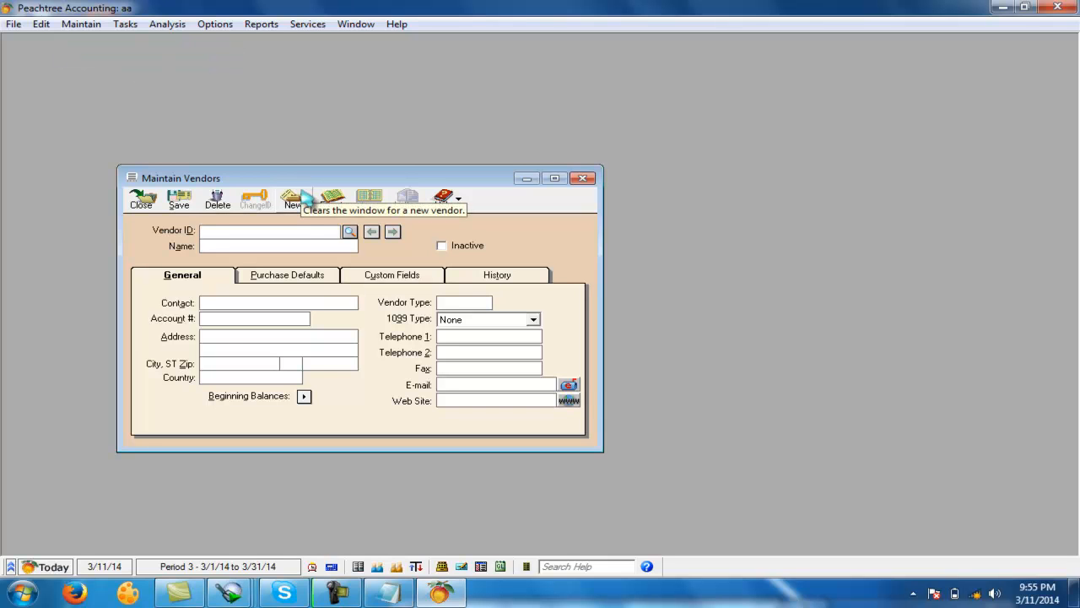
text(imran)
key(Tab)
text(imran-kri)
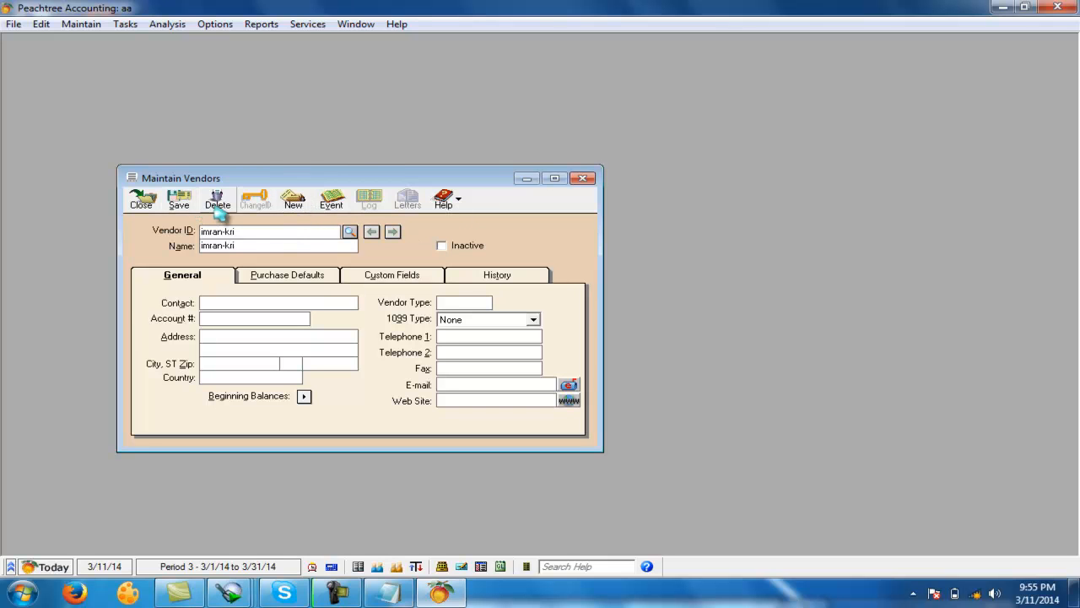
click(177, 202)
click(142, 201)
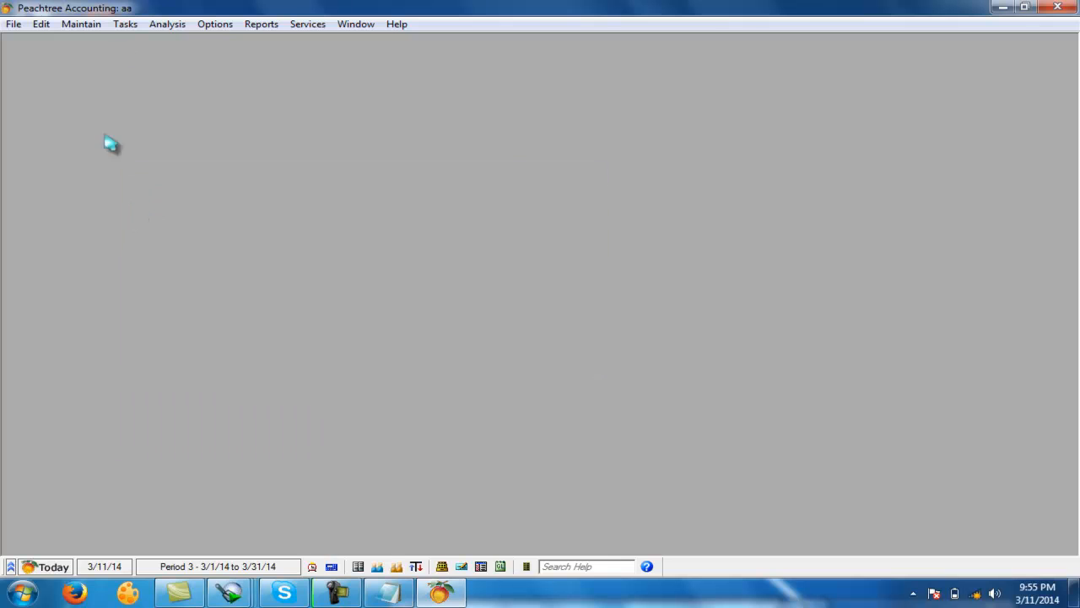
Step: Start a purchase order for the newly created vendor with the PO number "po1"
click(127, 24)
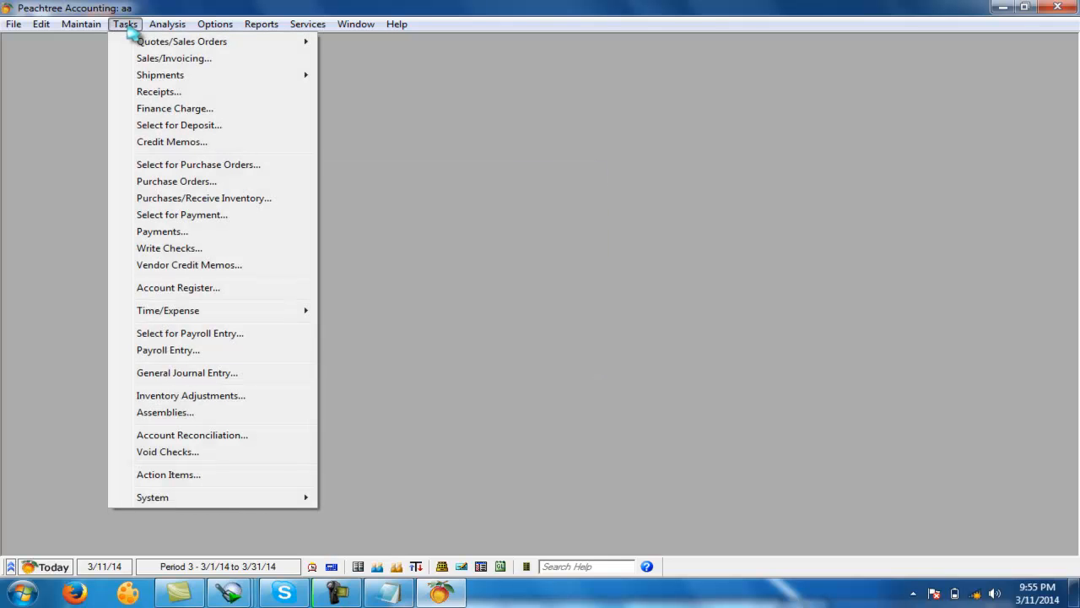
click(176, 182)
click(202, 71)
click(200, 90)
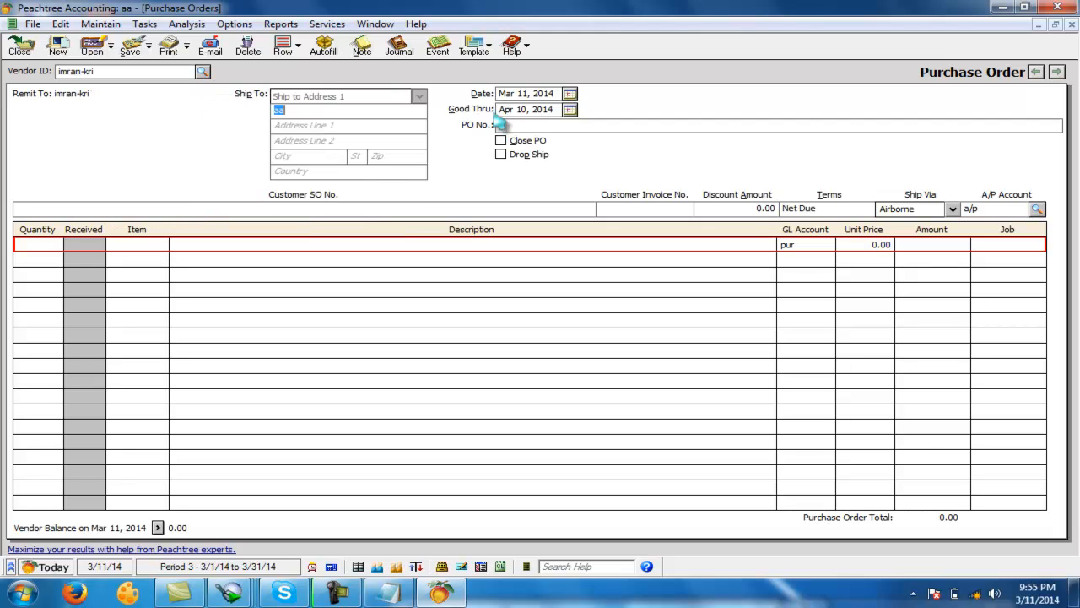
click(540, 127)
text(po1)
Step: Enter a purchase order line for 10 of the mobiles item with the description "nokia asha 502"
click(50, 245)
text(10)
key(Tab)
text(m)
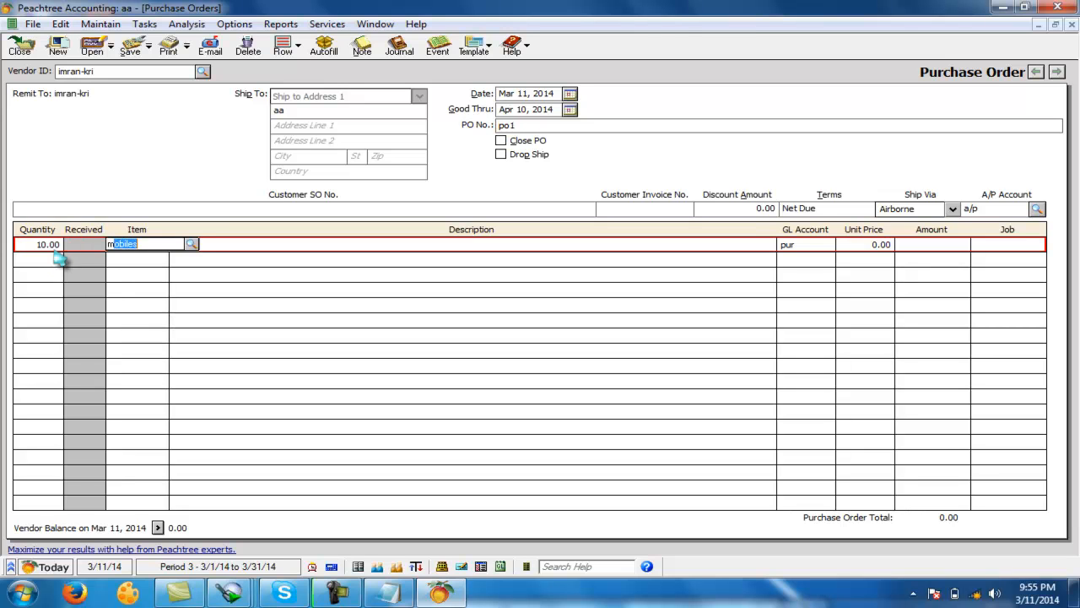
key(Tab)
text(nokia asha)
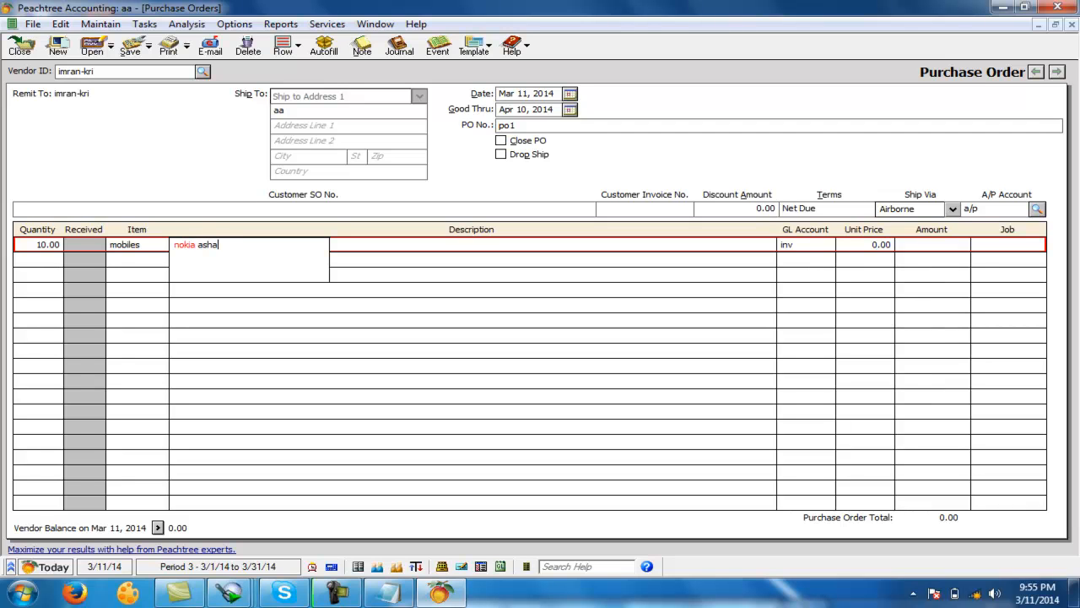
text( 502)
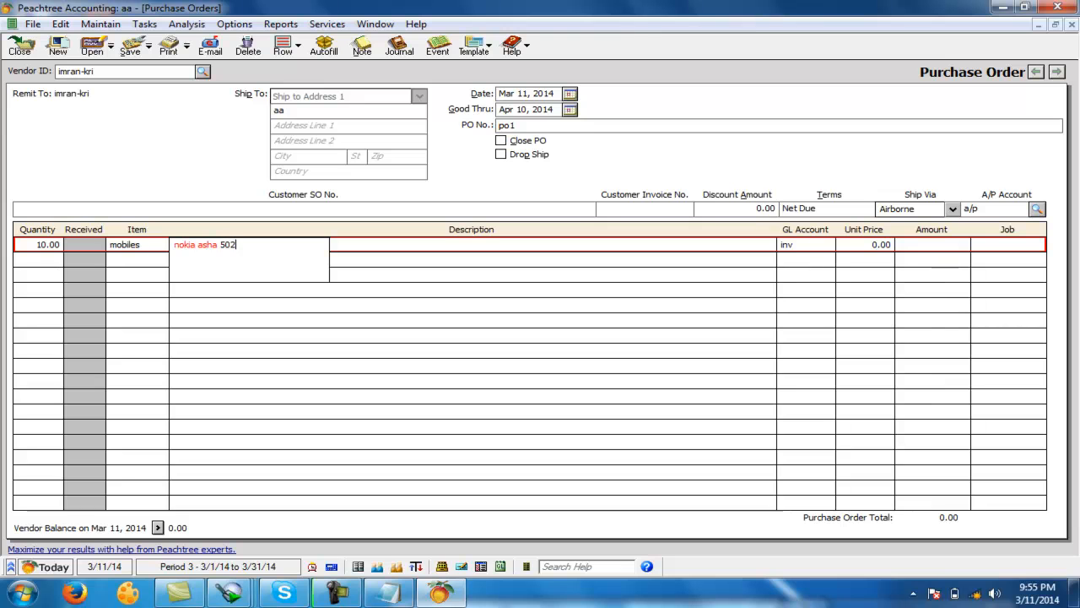
Step: Set the unit price of the nokia asha 502 line to 8,000
key(Tab)
key(Tab)
text(8)
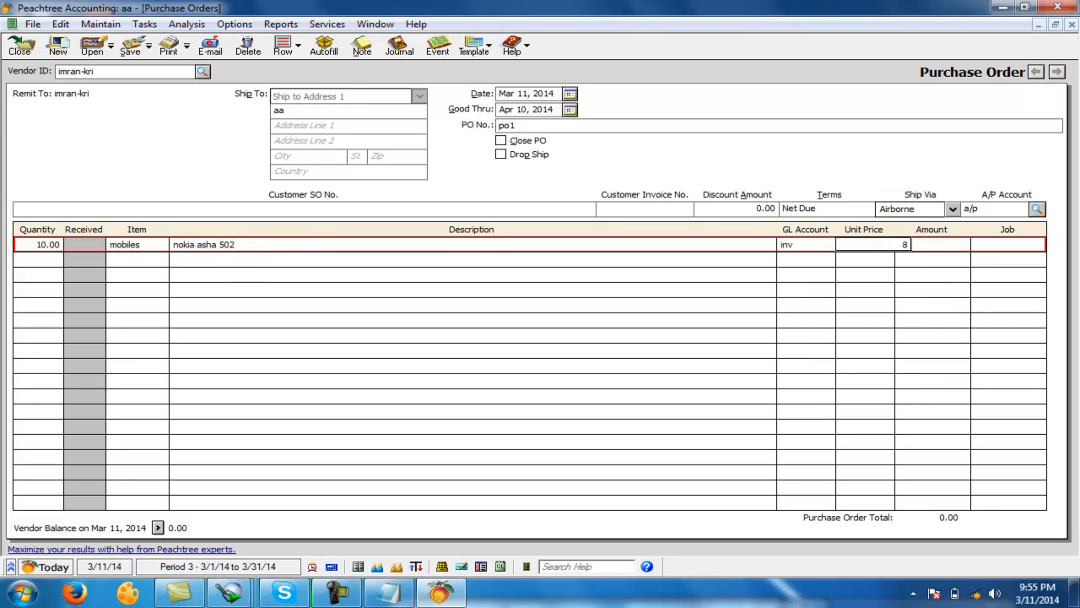
text(,0000)
key(Tab)
key(Tab)
key(Tab)
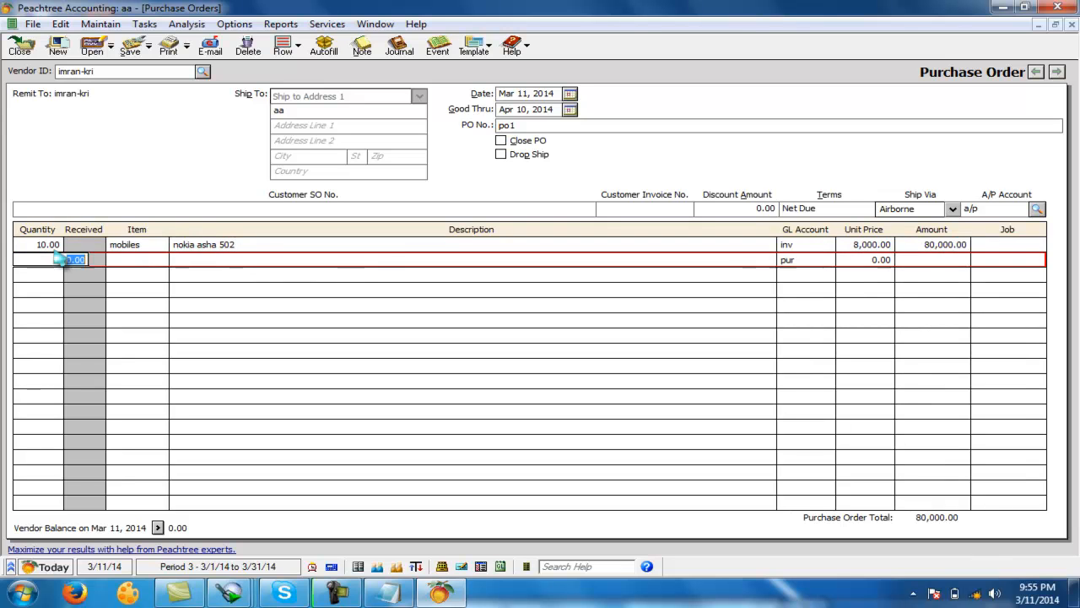
Step: Add a purchase order line for 10 of the mobiles item described as "samsung galaxy s3" at a unit price of 50,000
text(10)
key(Tab)
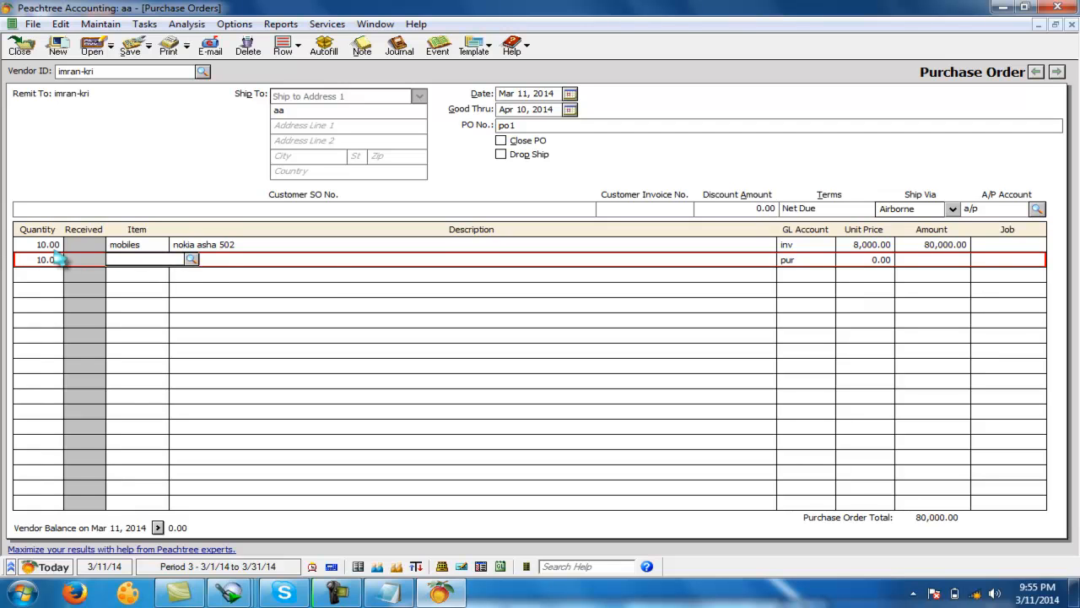
text(mobiles)
key(Tab)
text(samsung)
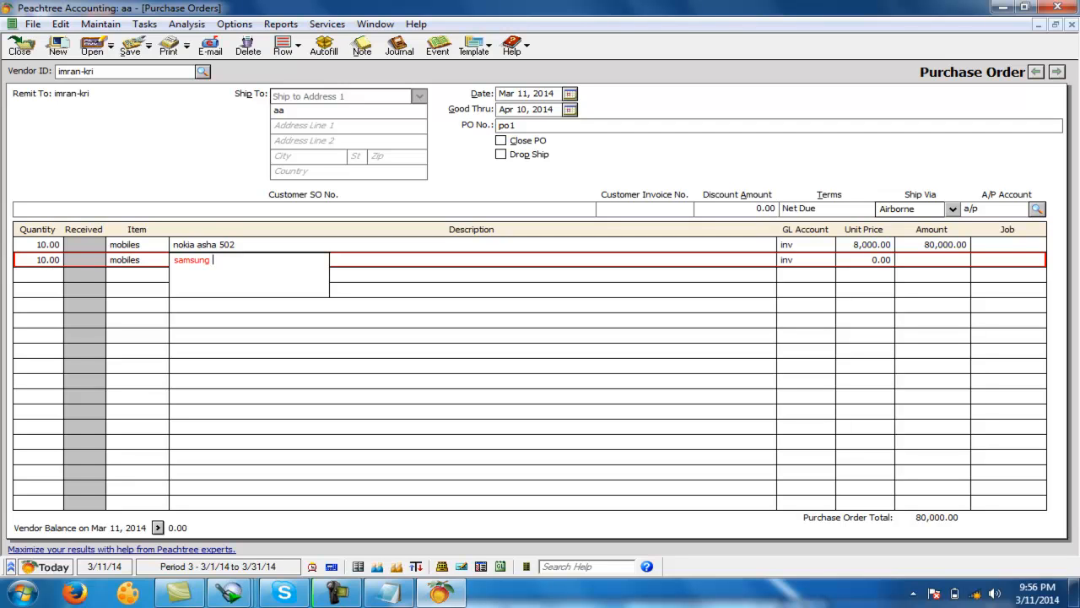
text( galaxy s3)
key(Tab)
key(Tab)
text(50000)
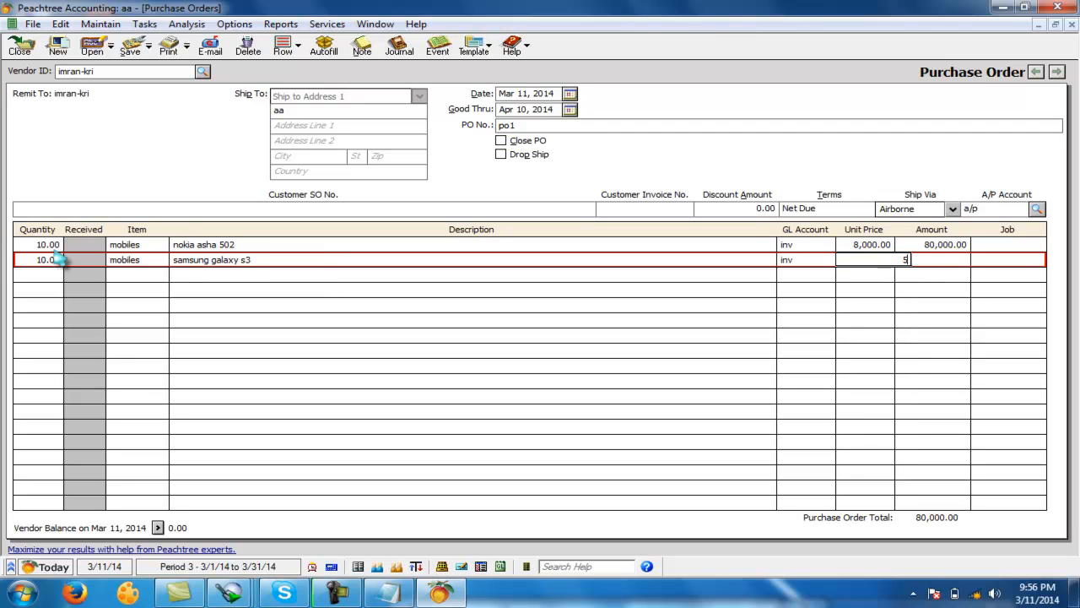
key(Tab)
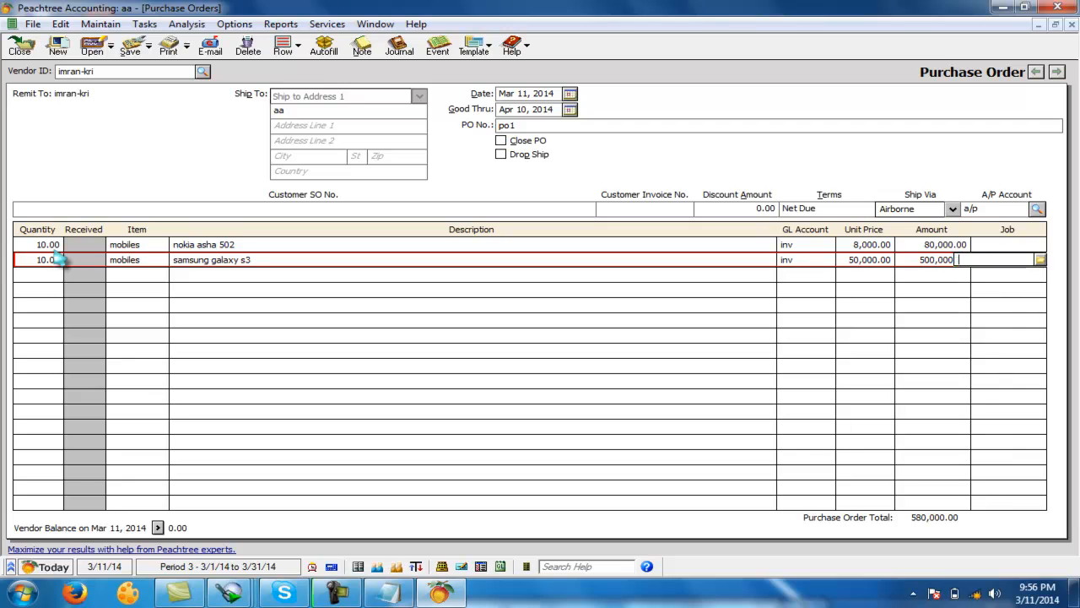
key(Tab)
key(Tab)
Step: Add a purchase order line for 5 of the mobiles item described as "china - xyz" at a unit price of 5,000
text(5)
key(Tab)
text(mobiles)
key(Tab)
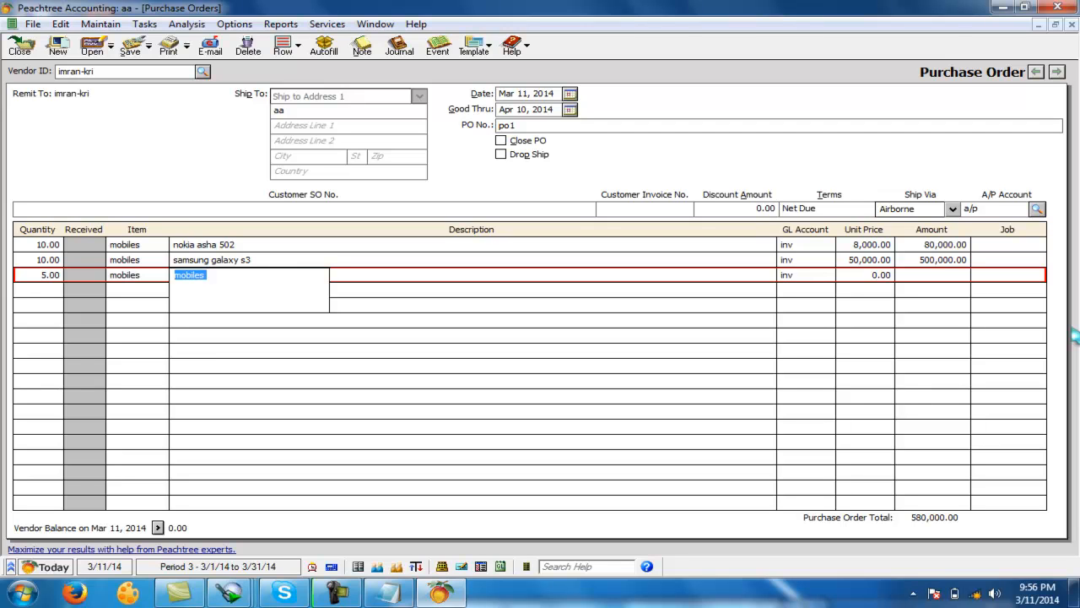
text(china - xyz)
key(Tab)
key(Tab)
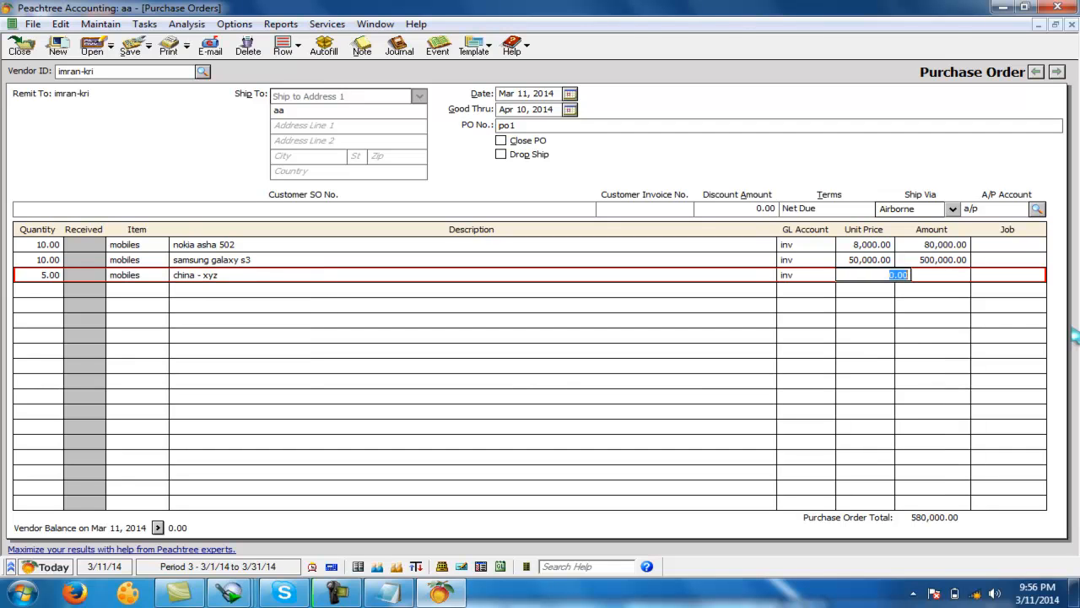
text(5000)
key(Tab)
key(Tab)
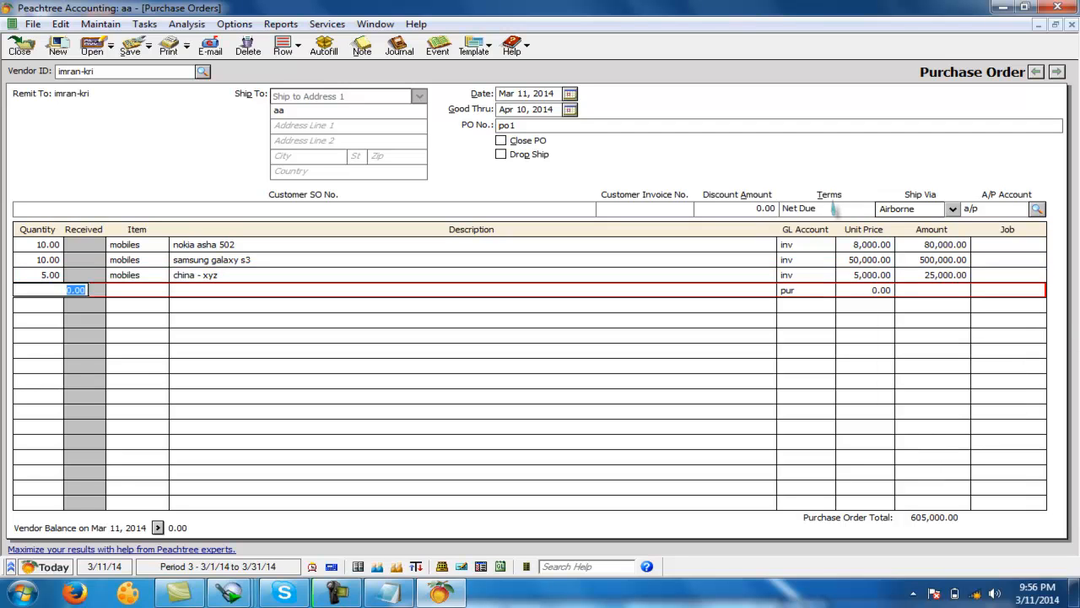
Step: Set the purchase order's terms to "60 days credit", then save and close the order
click(782, 207)
text(60)
text(s credit)
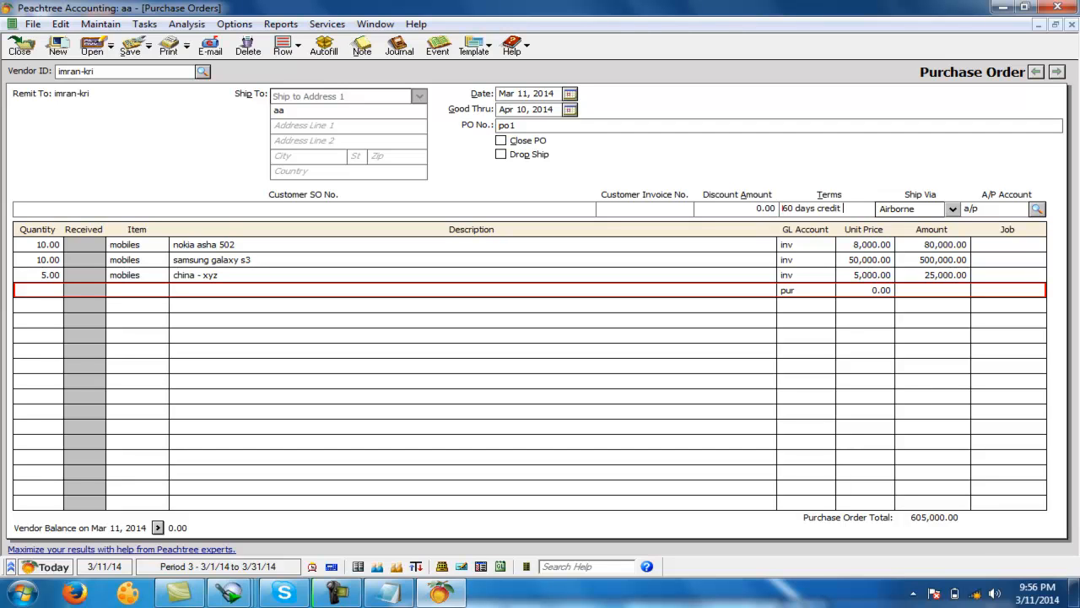
click(134, 50)
click(30, 48)
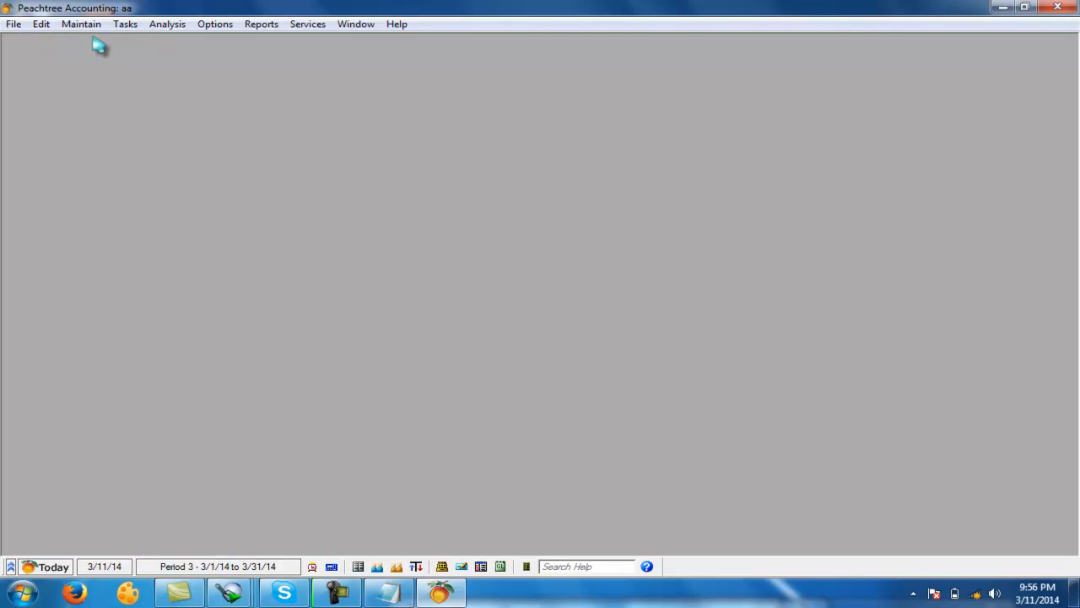
Step: View the Inventory Valuation Report to check the stock of mobiles, then close the report
click(253, 25)
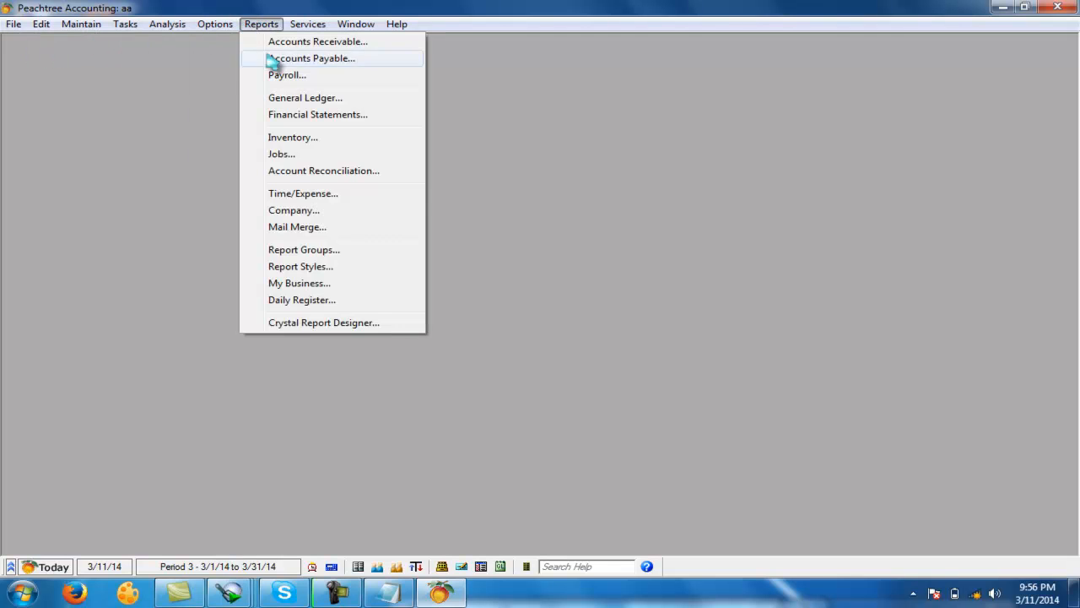
click(295, 139)
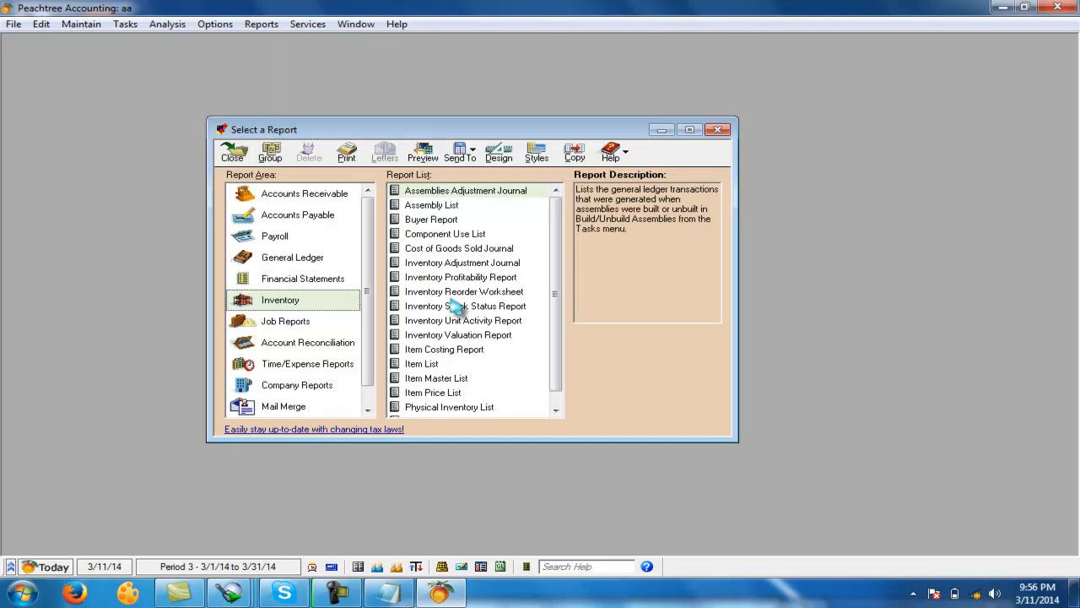
double_click(474, 335)
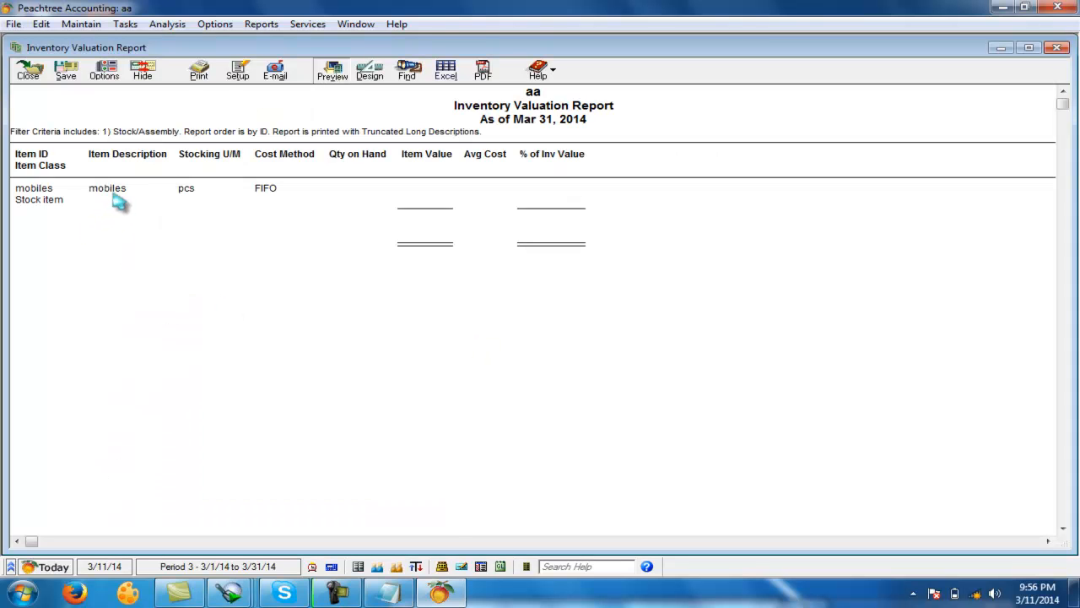
click(14, 80)
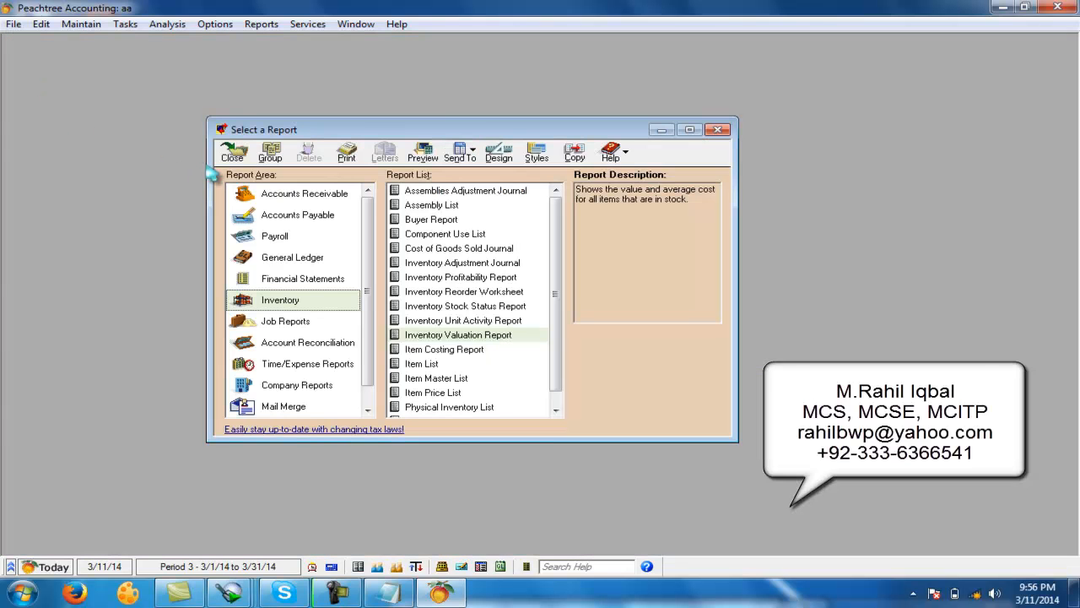
click(216, 158)
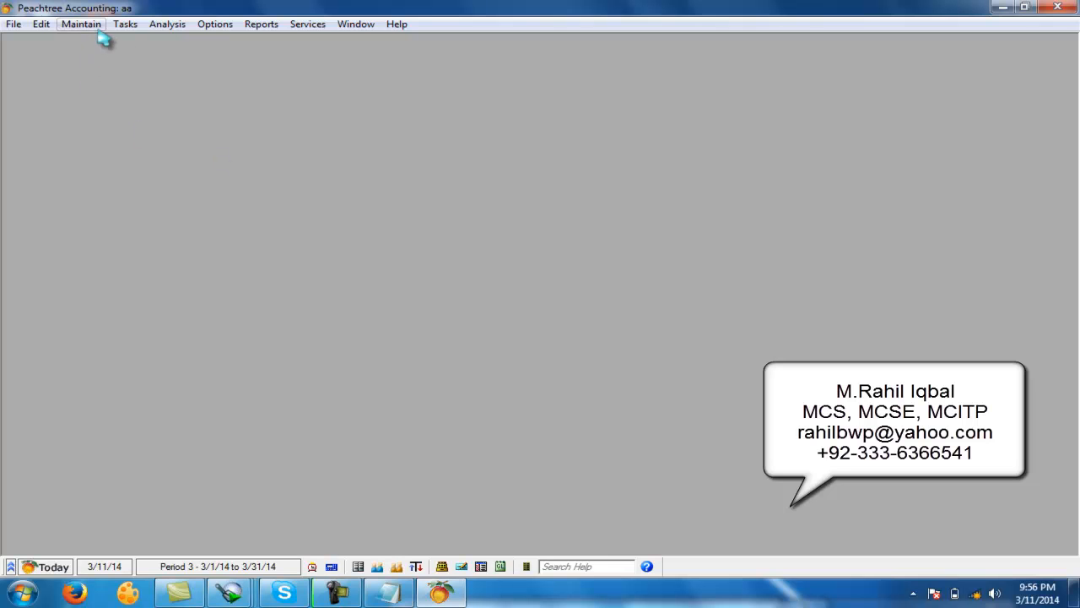
Step: Start an inventory receipt from the existing vendor against purchase order po1, with invoice number "p1 a po1"
click(127, 27)
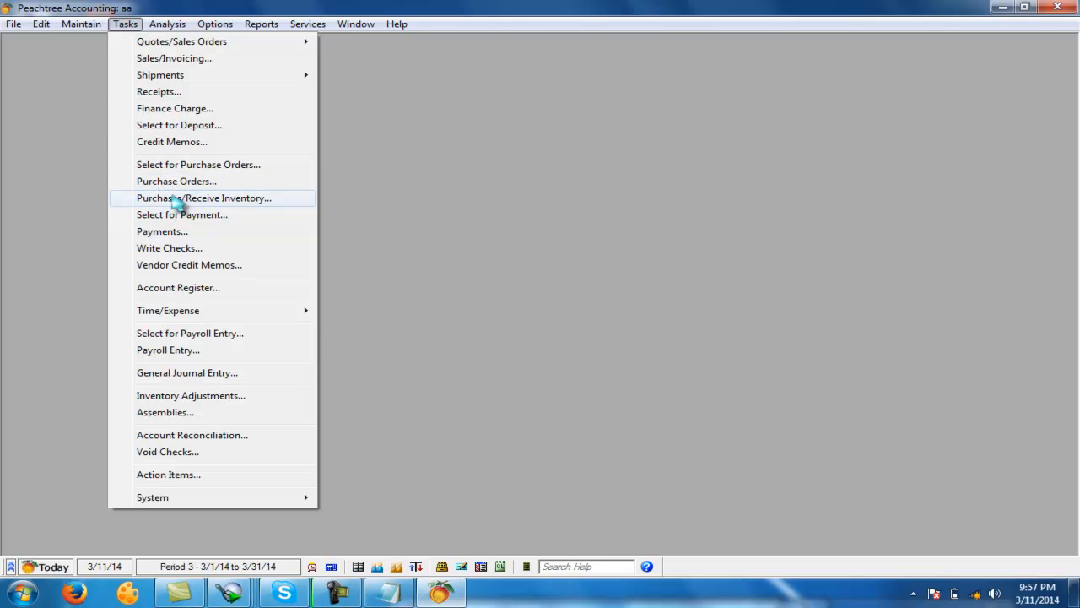
click(230, 200)
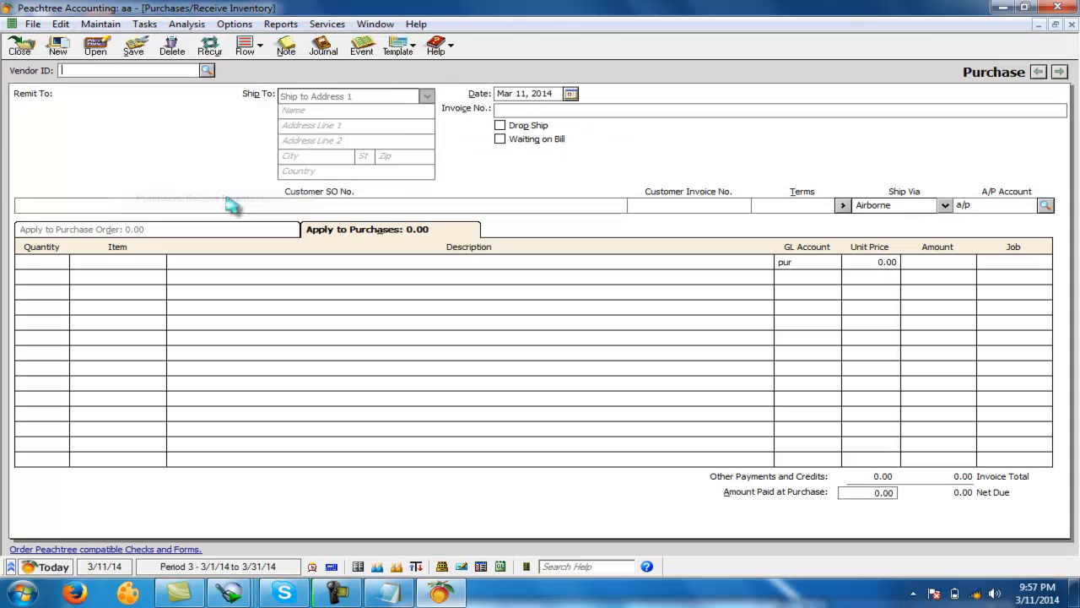
click(207, 71)
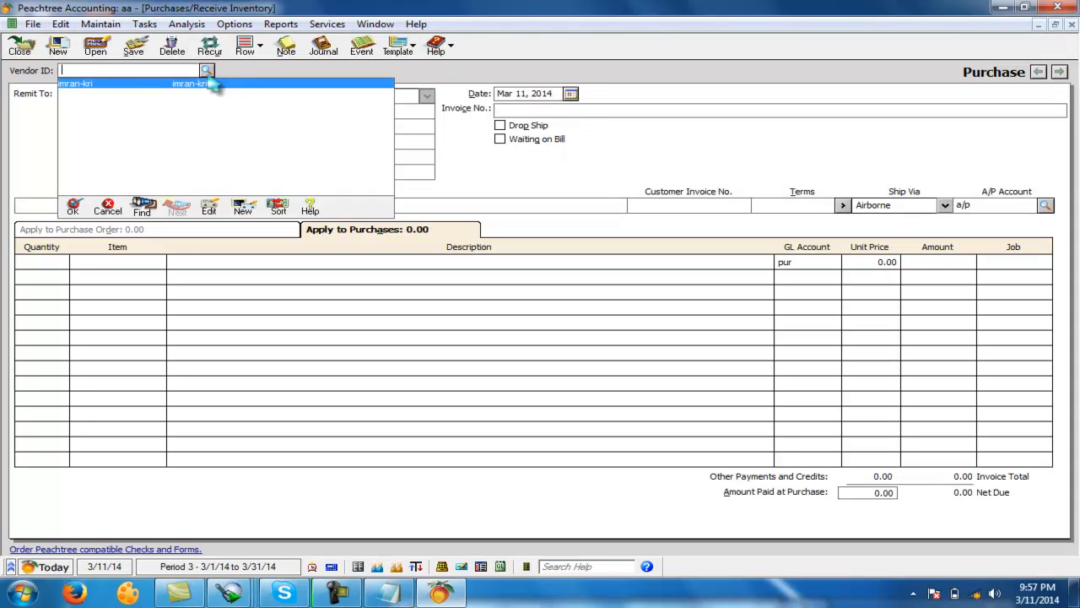
double_click(89, 84)
click(277, 231)
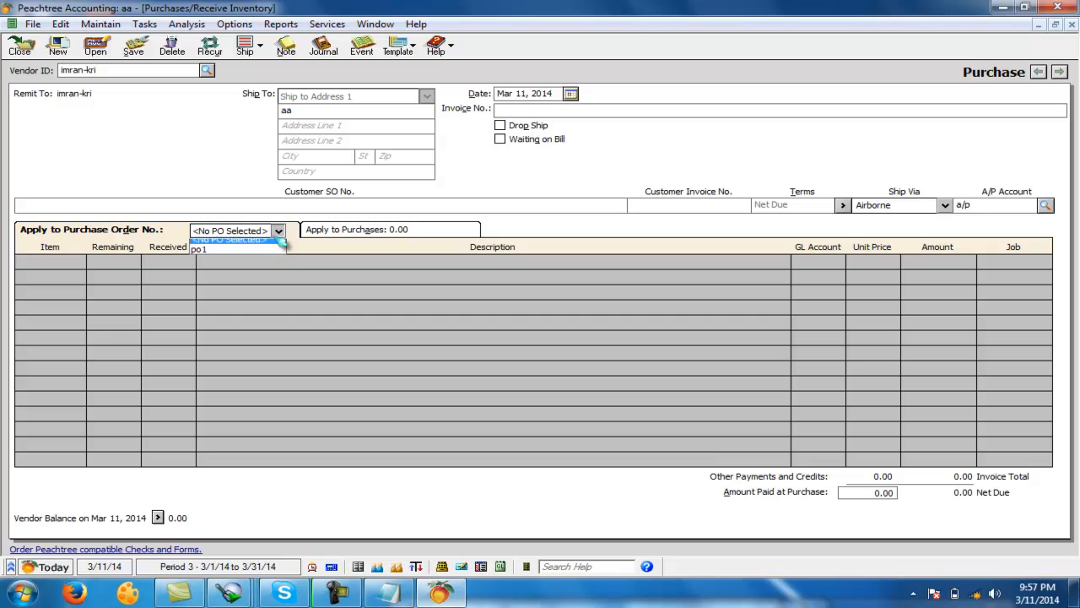
click(217, 254)
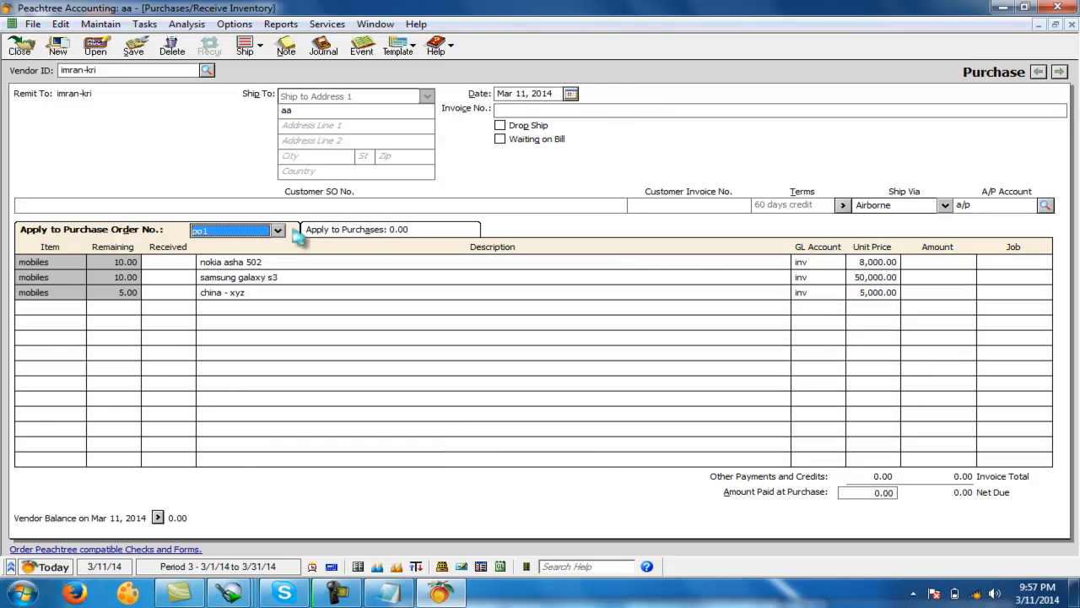
click(602, 109)
text(p1 a po1)
Step: Enter received quantities of 10 for nokia asha 502, 5 for samsung galaxy s3 and 5 for china - xyz
click(164, 261)
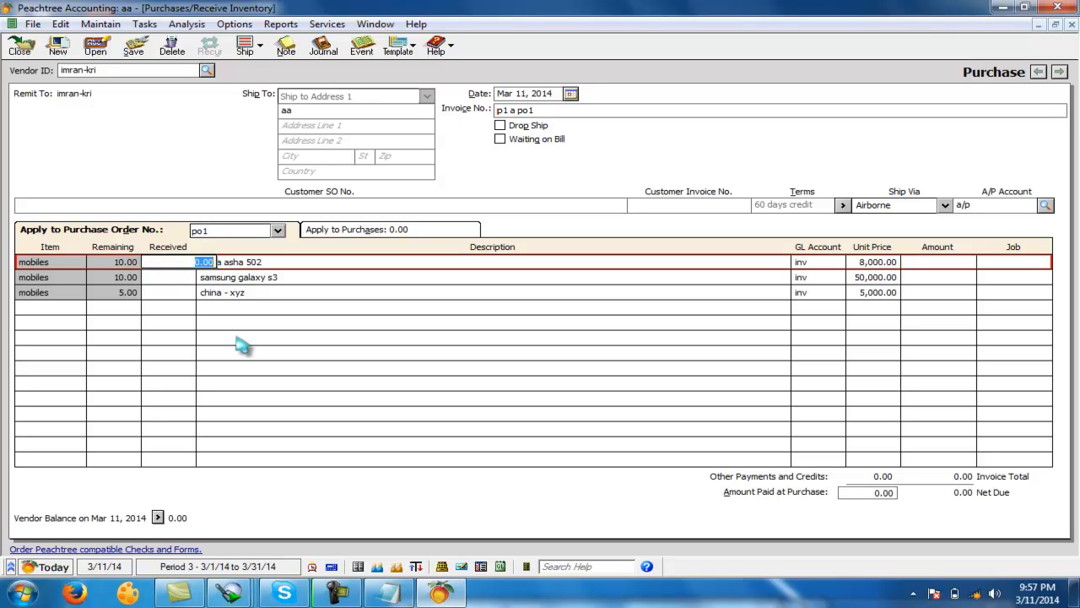
text(10)
key(Tab)
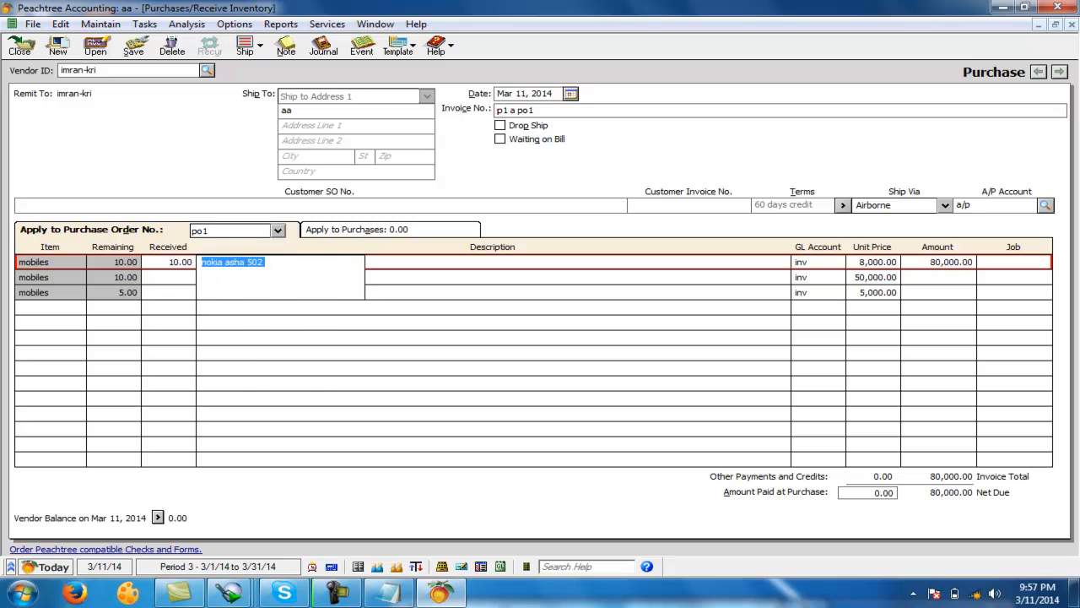
click(169, 278)
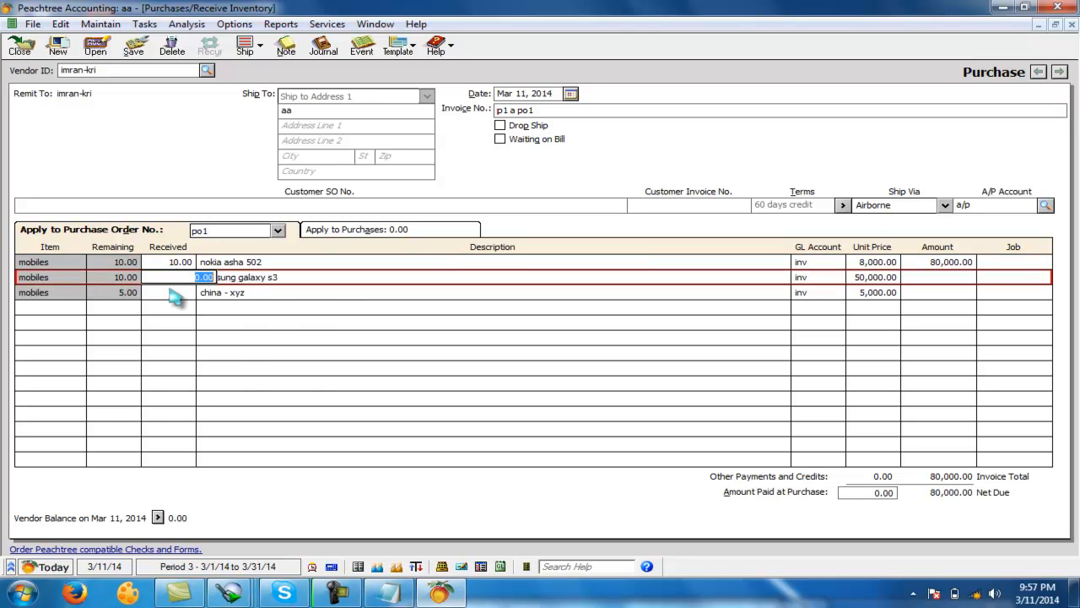
text(5)
click(172, 293)
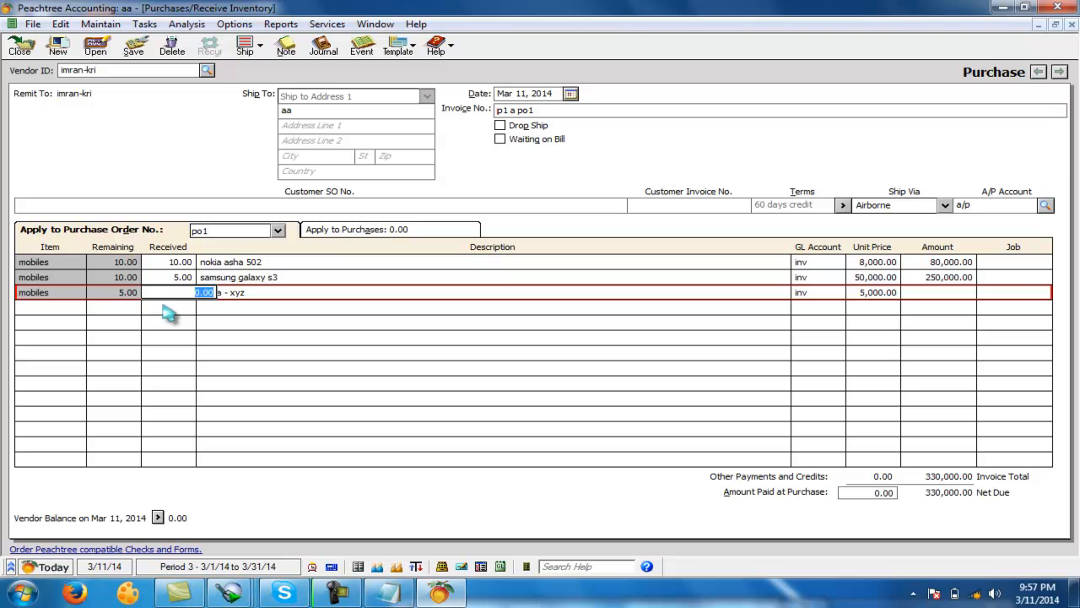
text(5)
key(Tab)
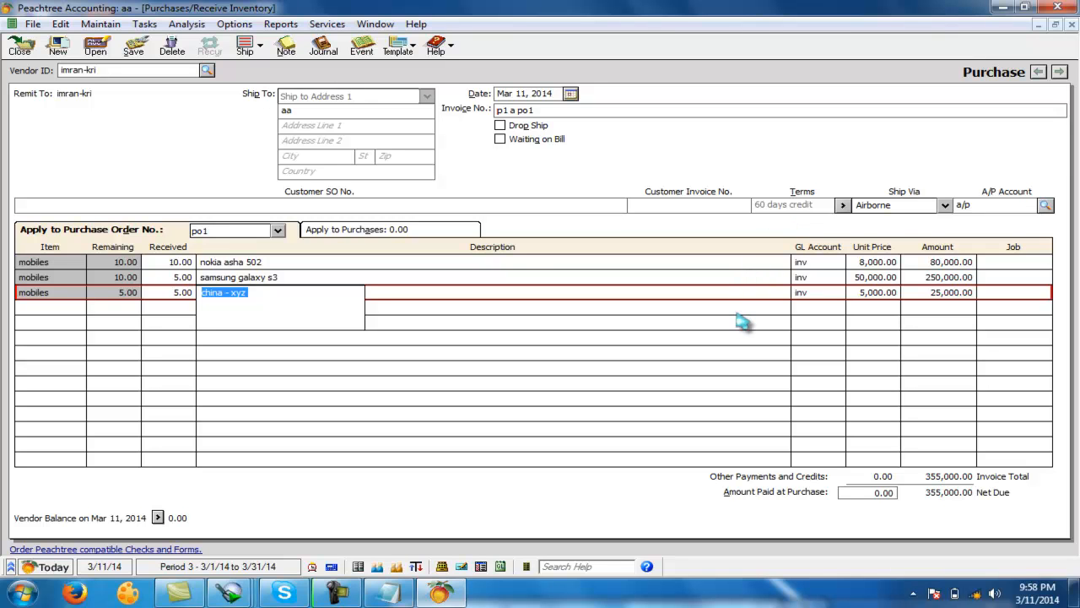
click(74, 296)
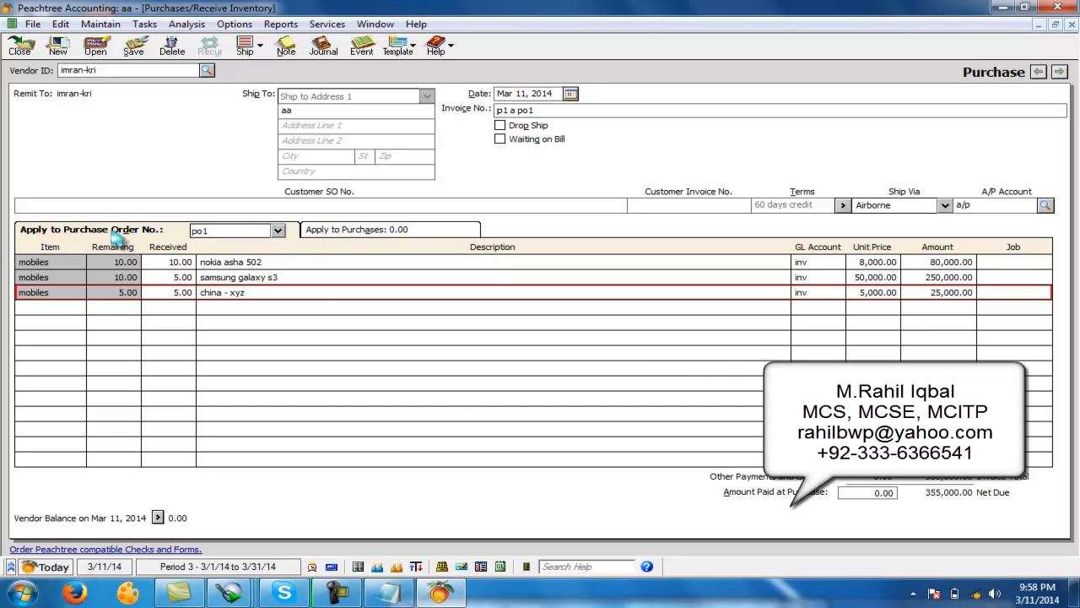
Step: Add a direct purchase line on account "fr on pur" described as "coriour charges from kri to our show-room on mobile purchasing"
click(353, 239)
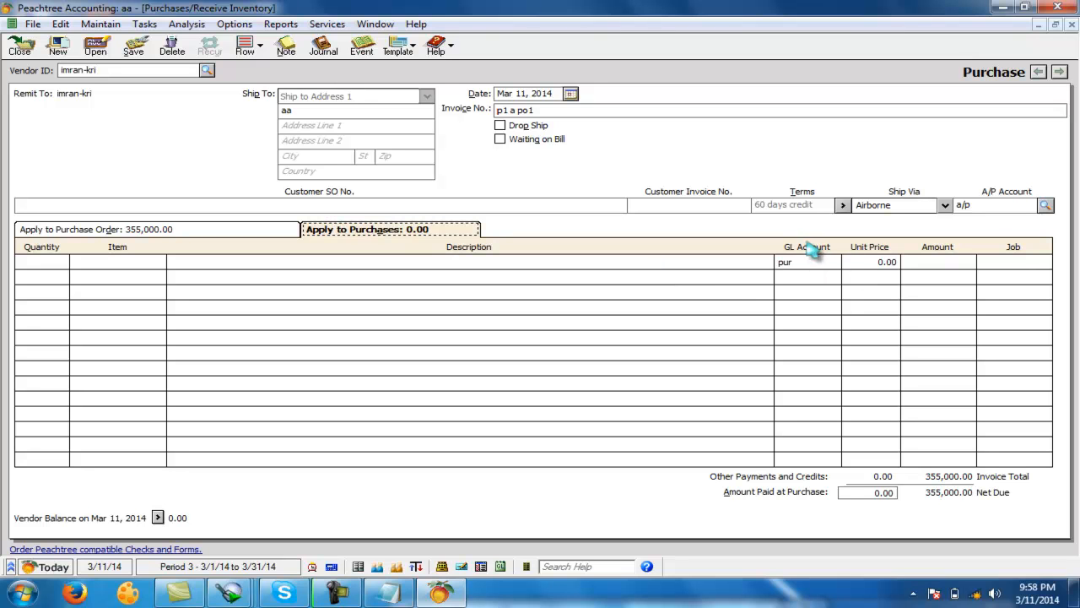
click(827, 261)
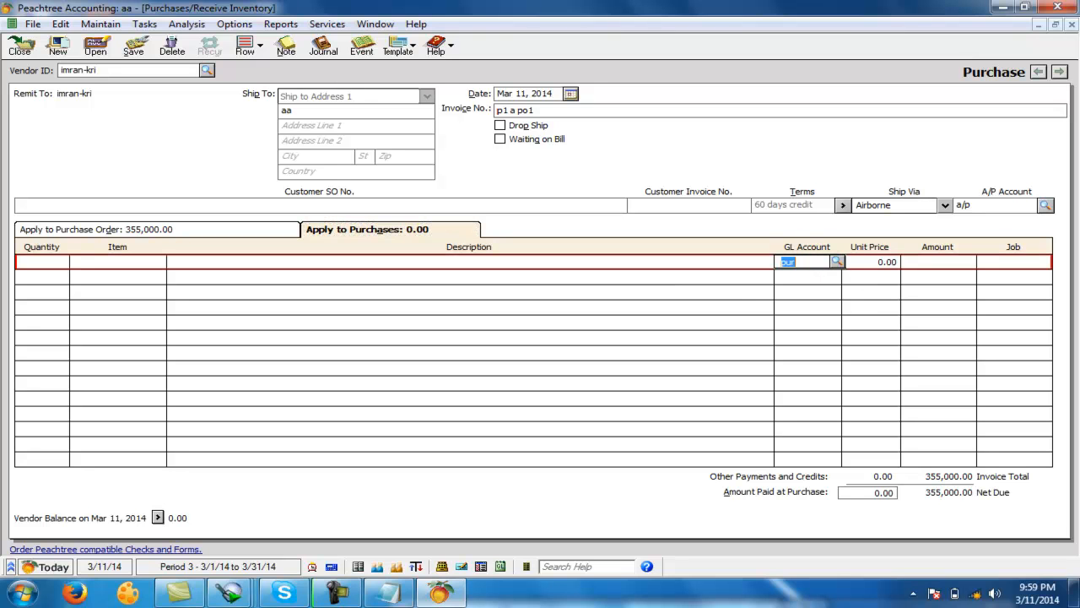
click(837, 262)
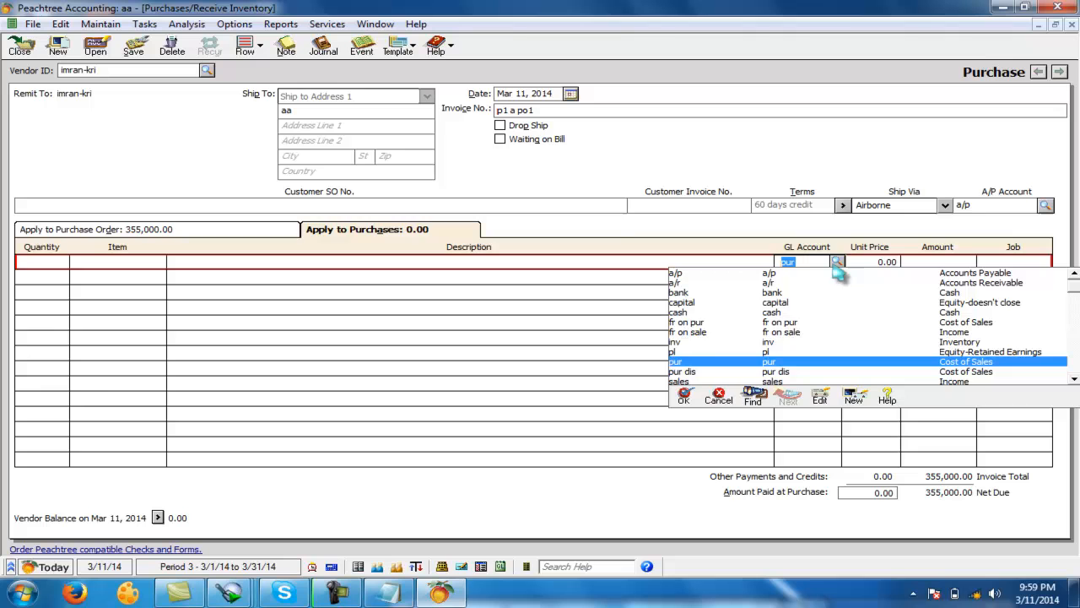
double_click(695, 322)
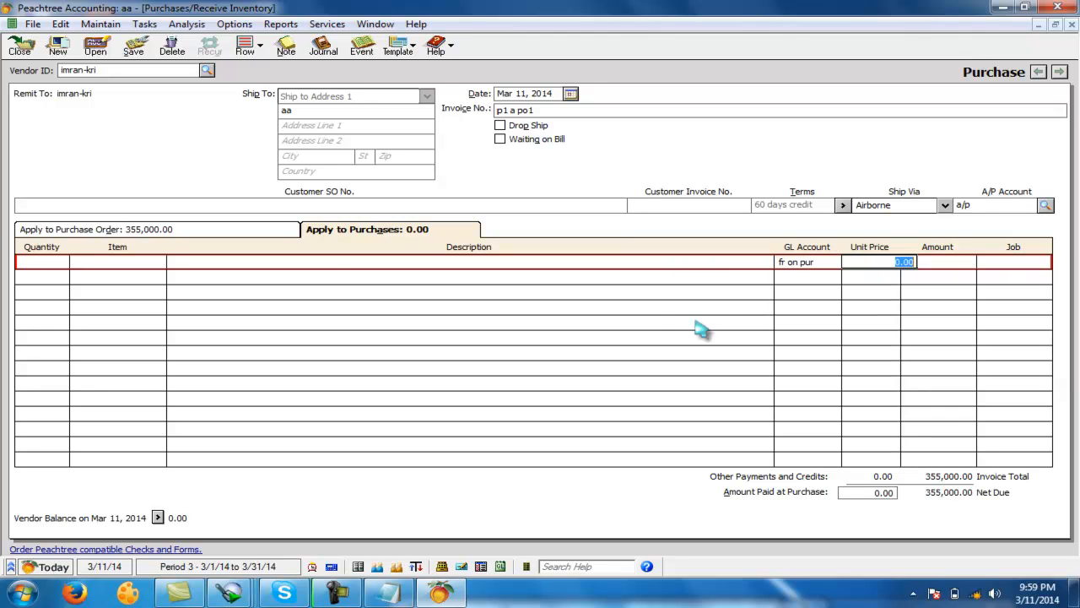
click(685, 267)
text(coriour charges)
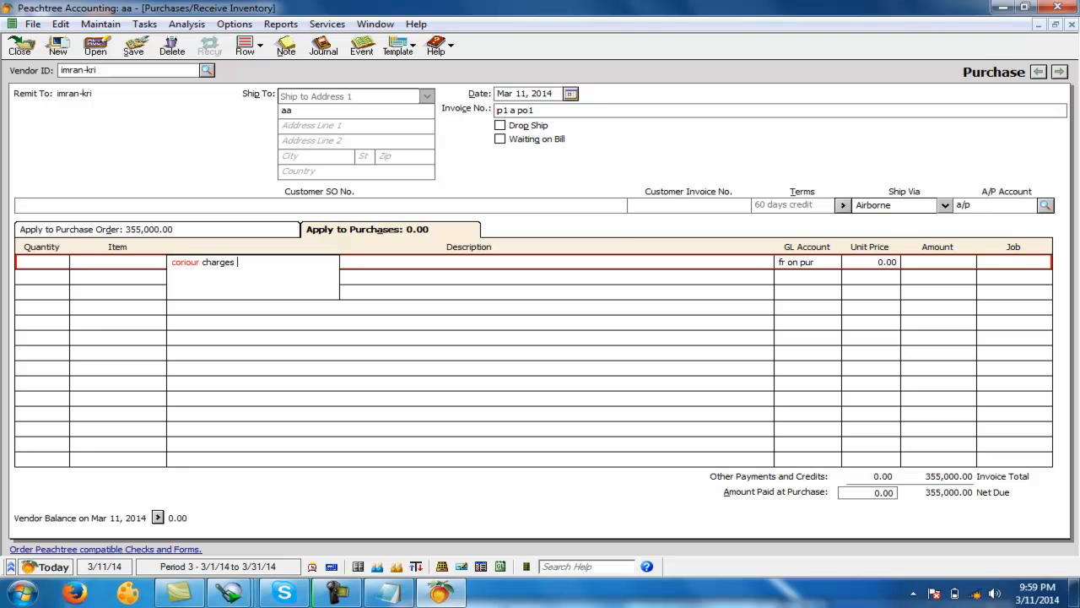
text( from kri to our show-room on mobile)
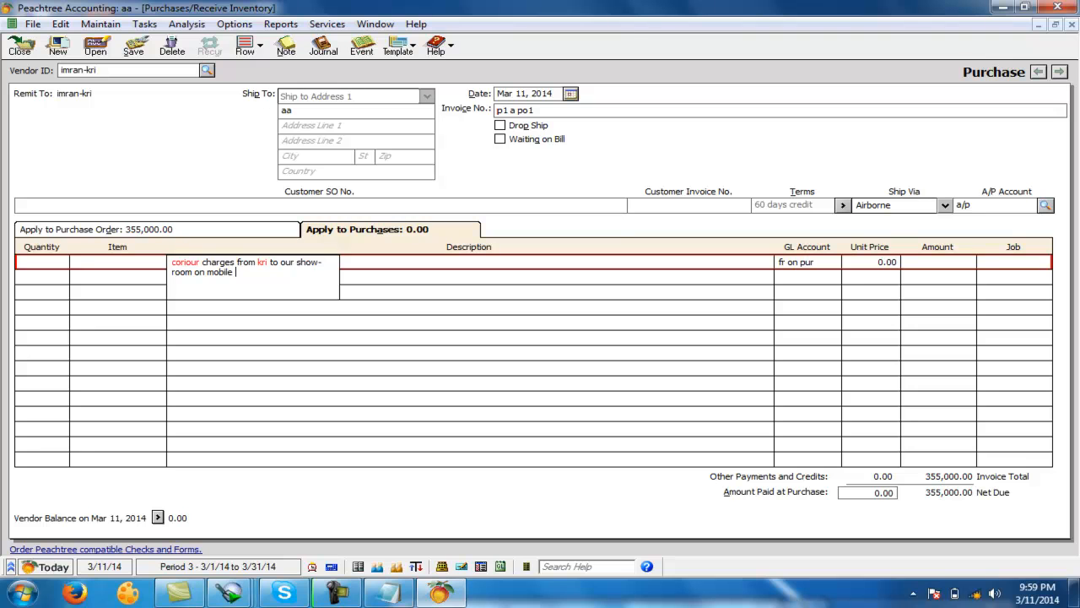
text( purchasing)
key(Tab)
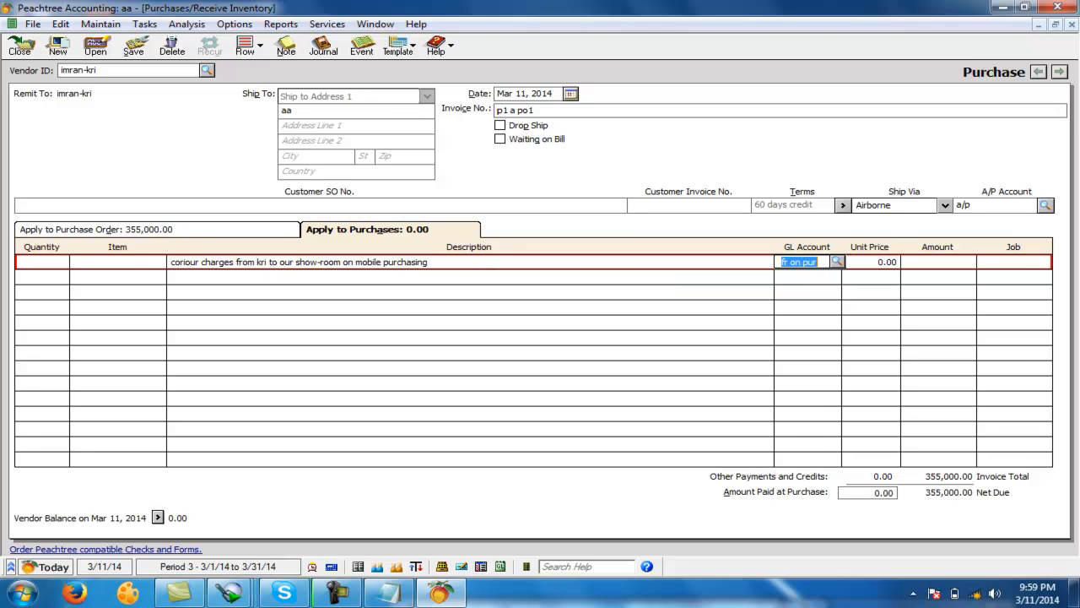
Step: Set the courier charges line's amount to 2,000, then save and close the purchase
click(166, 233)
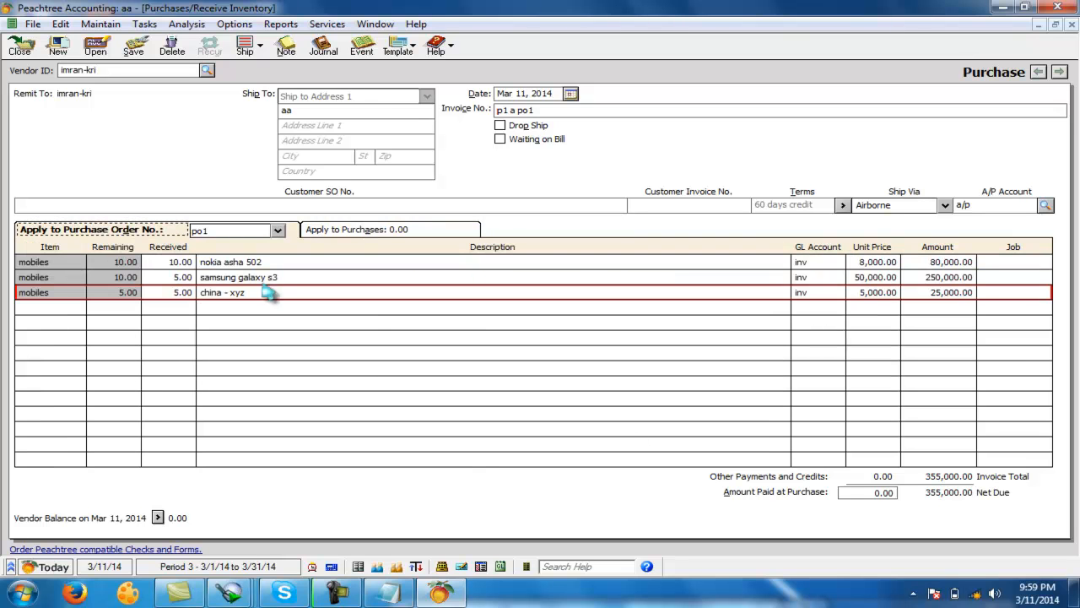
click(346, 235)
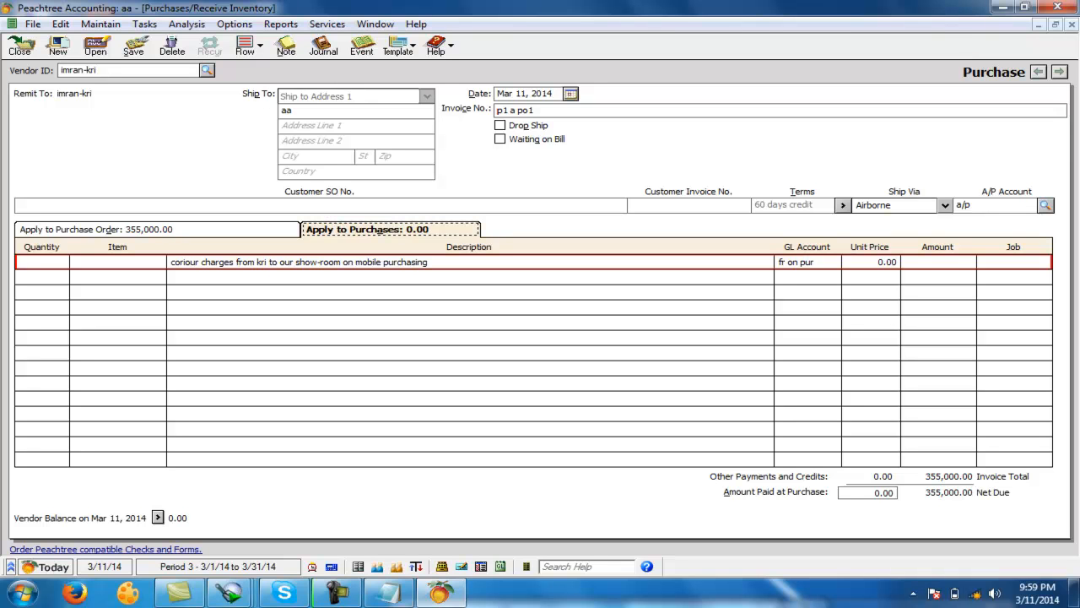
click(945, 262)
text(2000)
key(Tab)
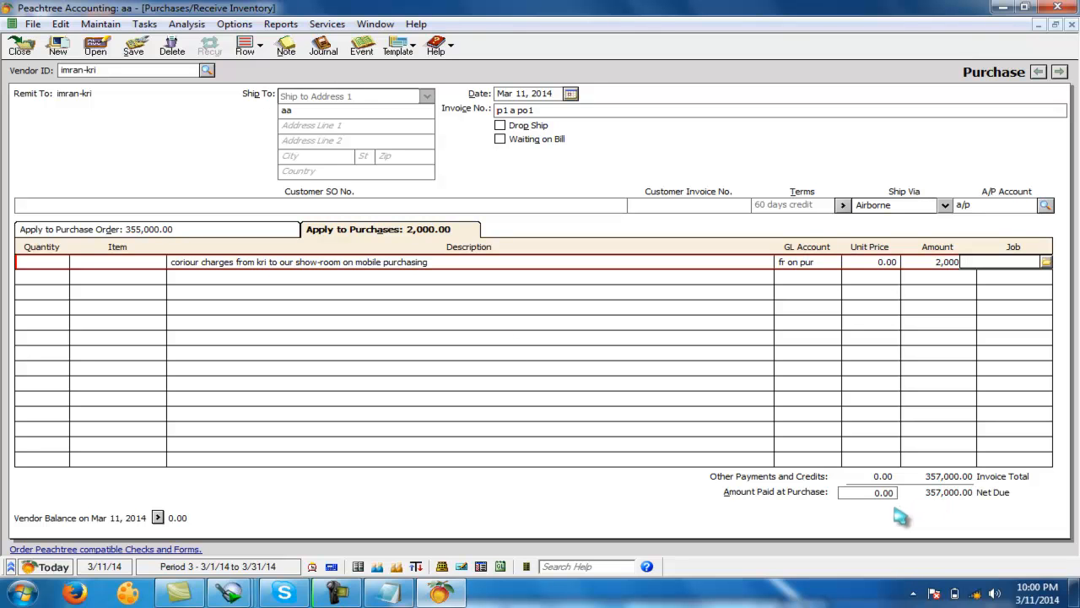
click(135, 49)
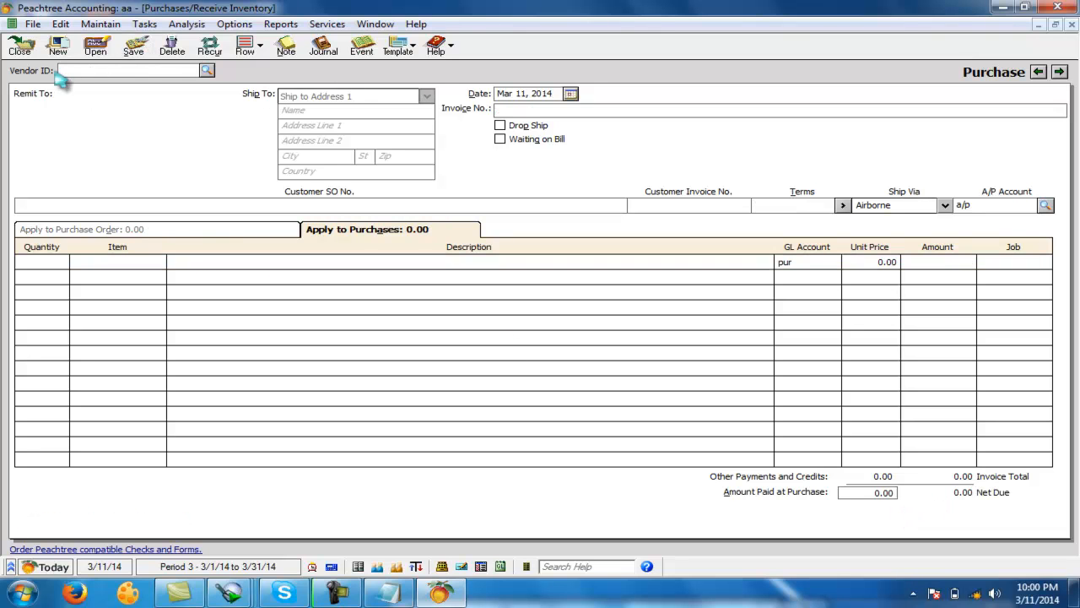
click(19, 49)
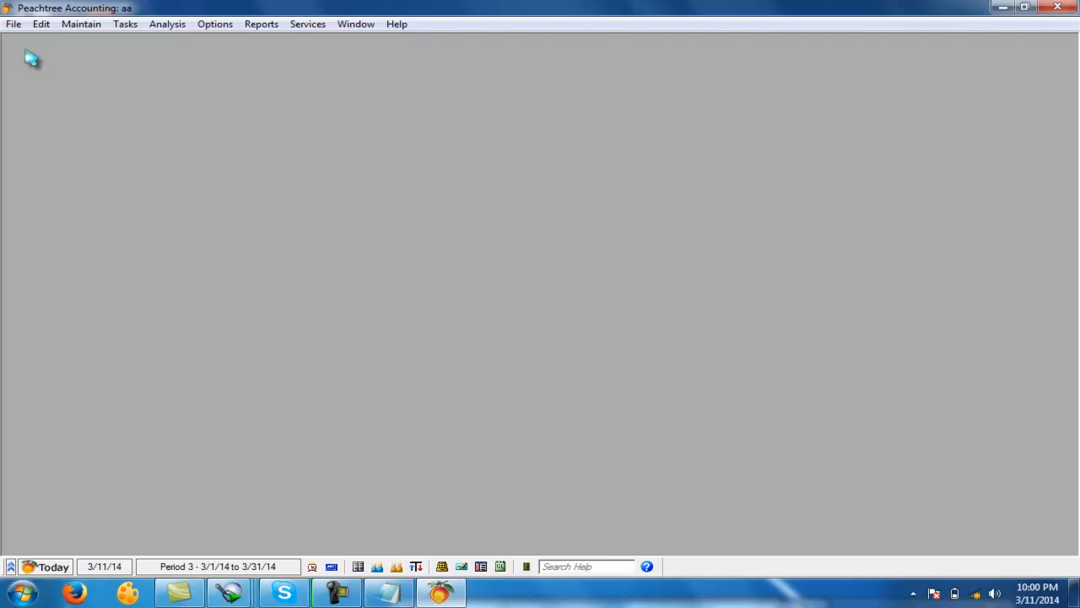
click(125, 23)
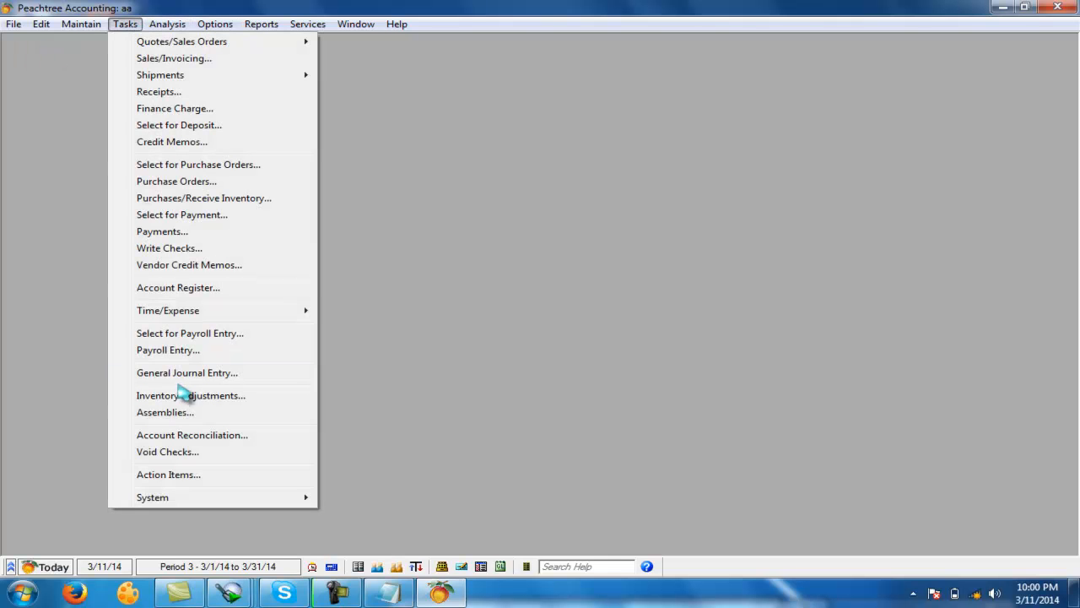
click(184, 374)
click(20, 154)
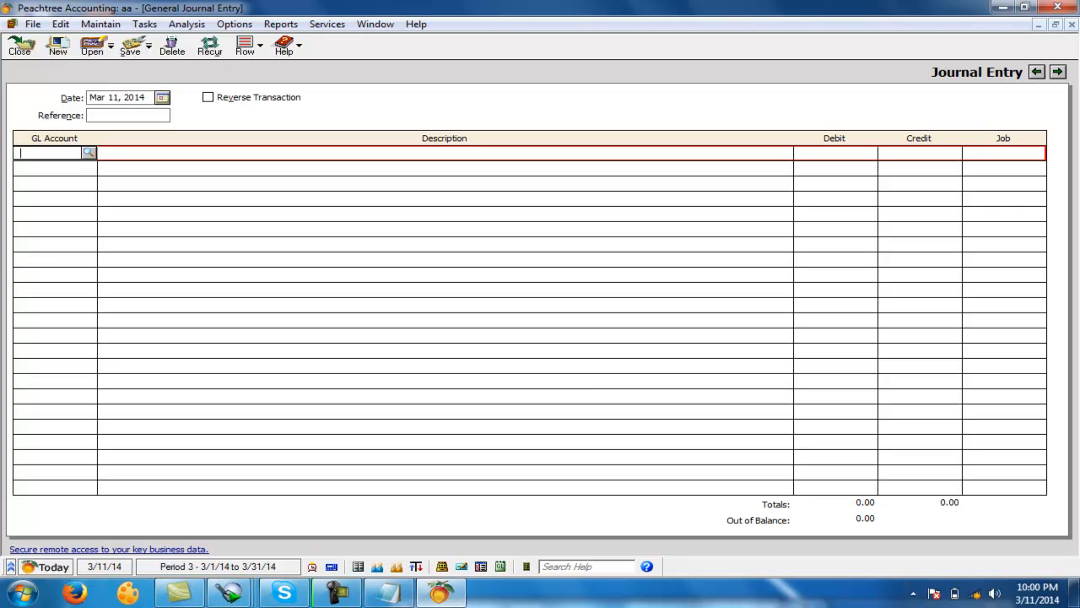
click(19, 46)
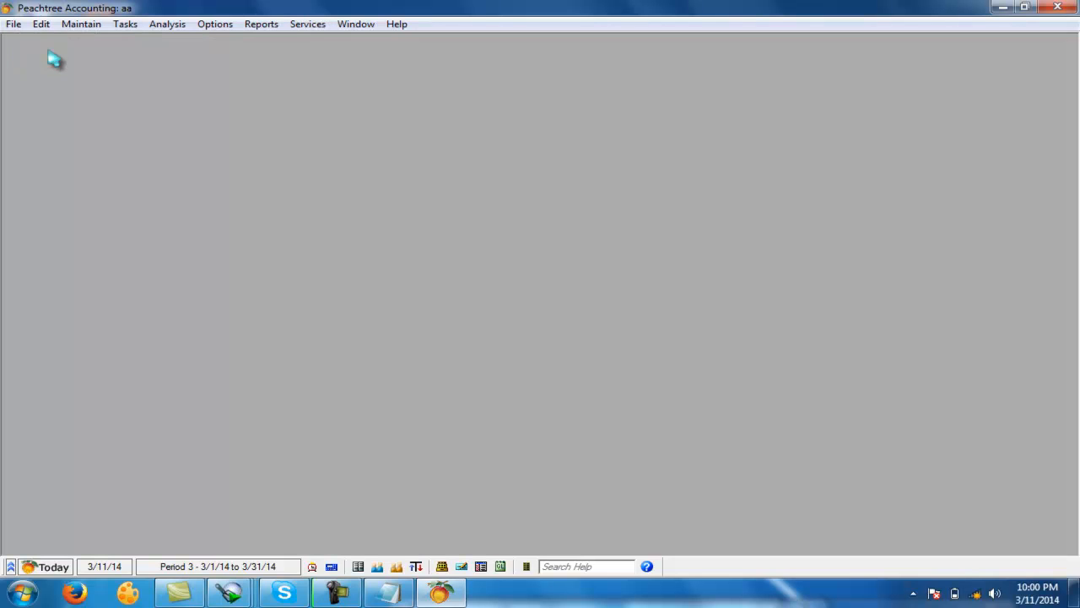
Step: Start a payment from the cash account to the vendor of the received mobiles
click(125, 24)
click(181, 232)
click(622, 138)
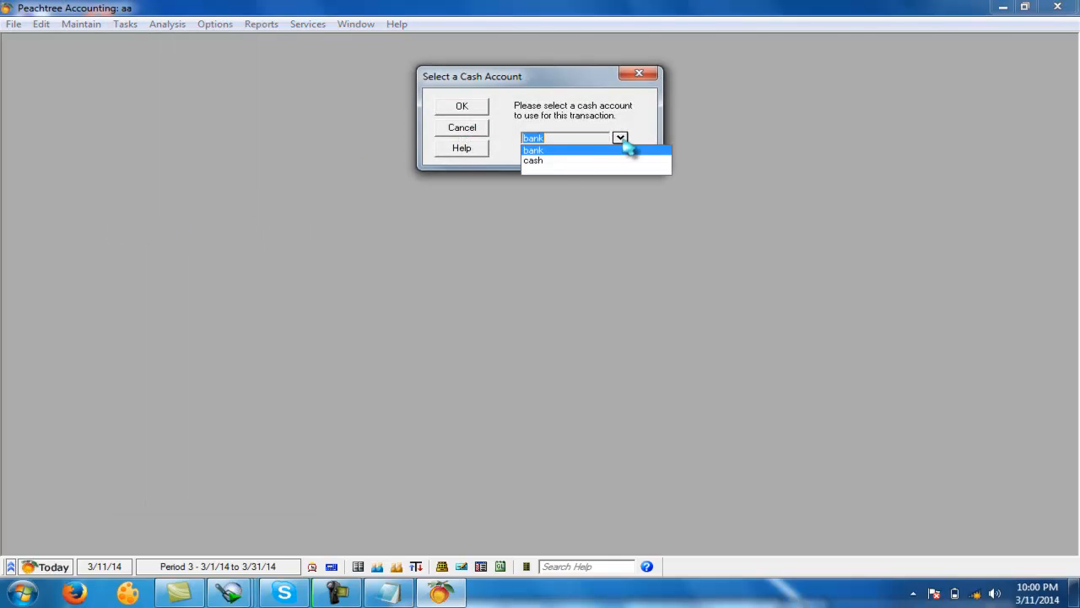
click(552, 162)
click(463, 106)
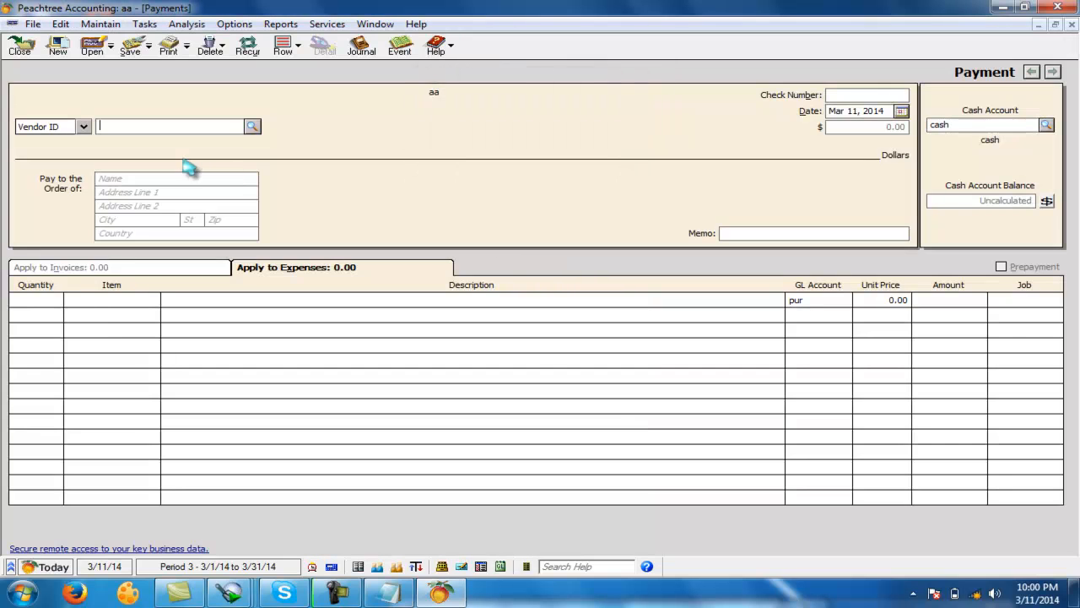
click(252, 127)
click(133, 142)
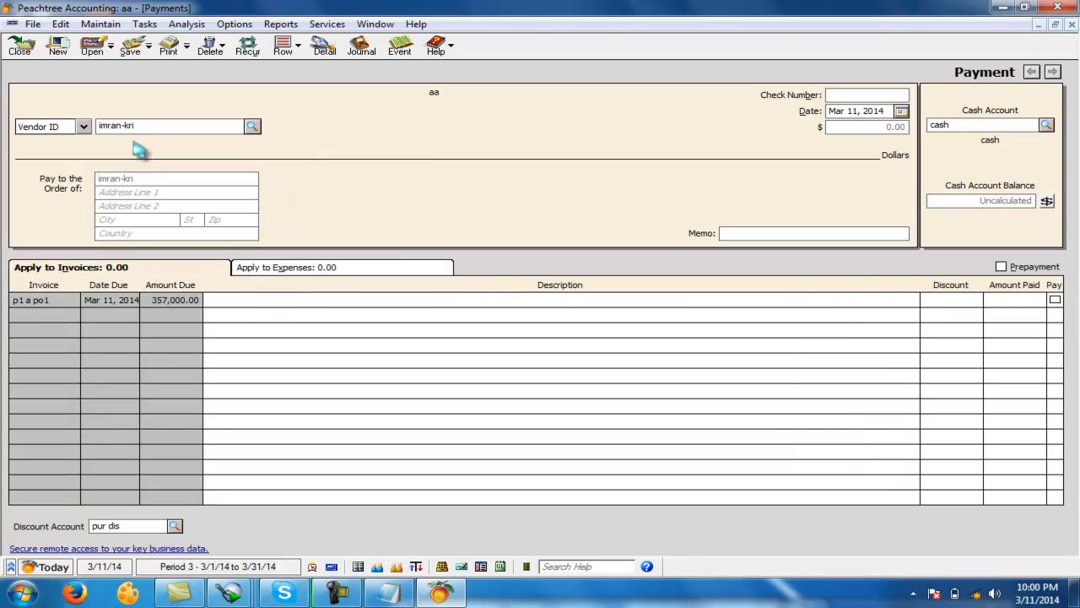
Step: Pay 2,000 on invoice "p1 a po1" with the description "just the freight charges paid againts p1"
click(1023, 299)
text(2000)
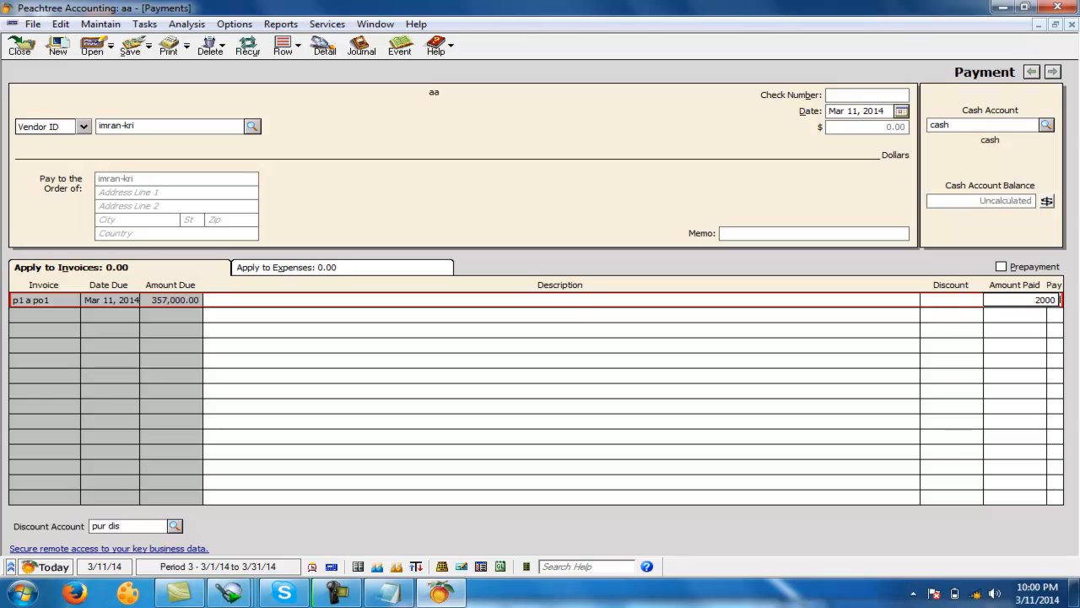
click(576, 302)
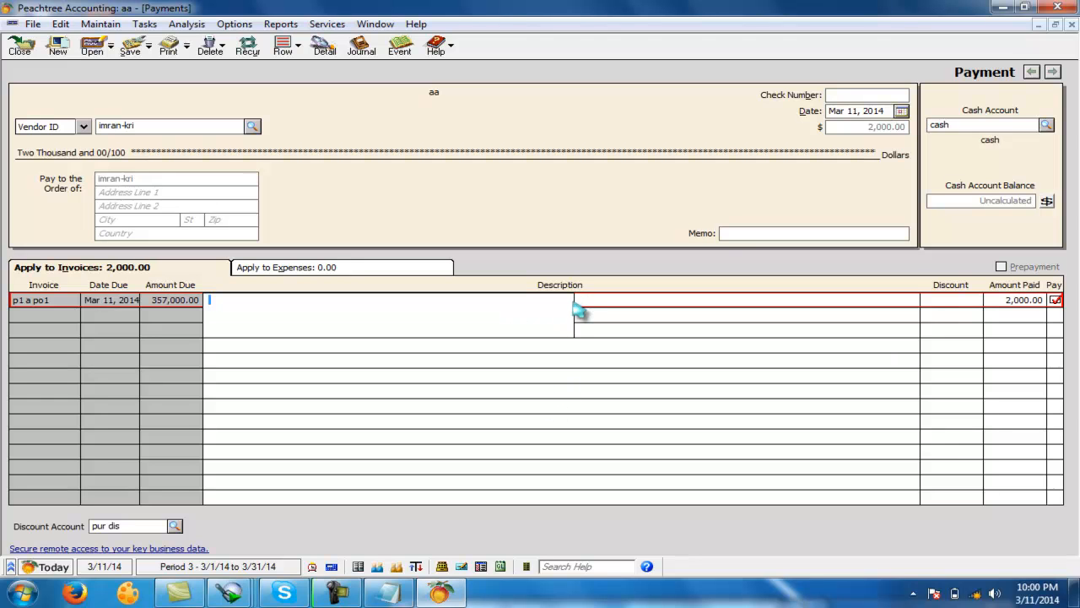
text(just the freight charges paid againts p1)
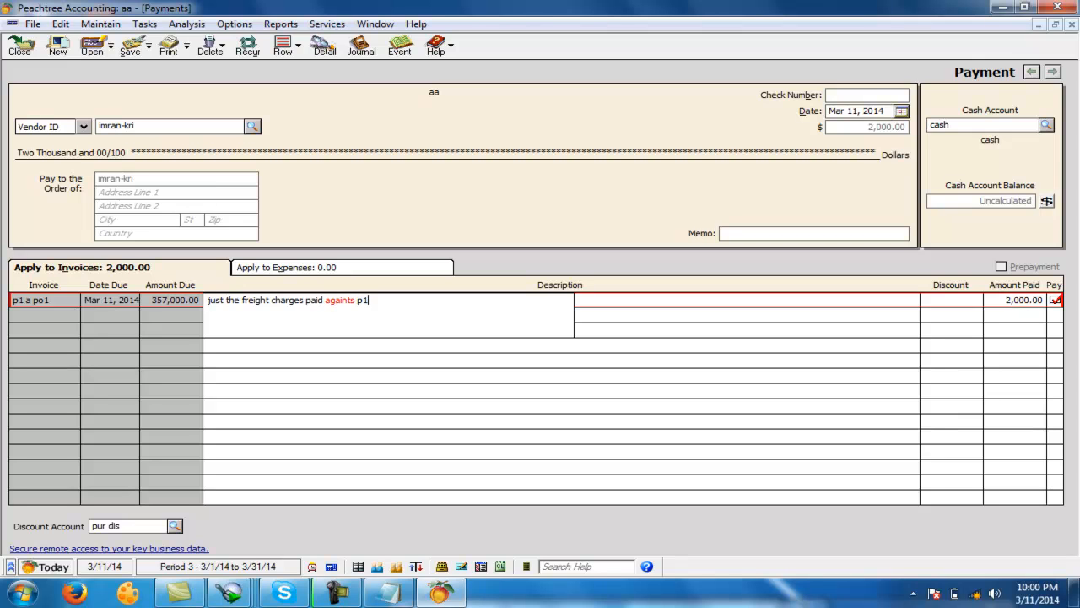
key(Tab)
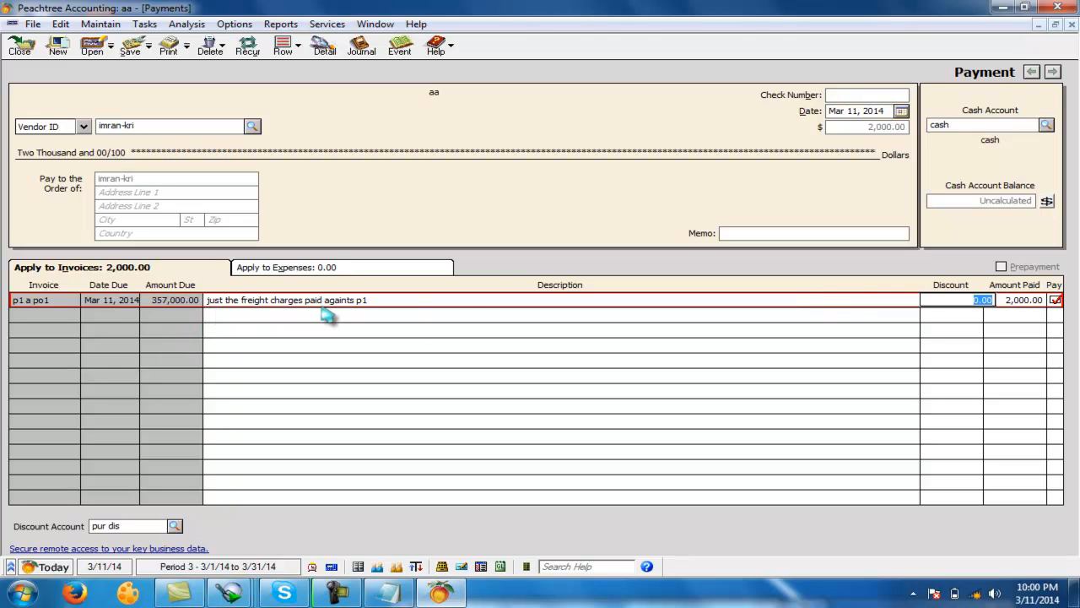
Step: Set the payment's memo to "p1 fr paid", then save and close the payment
click(856, 97)
click(779, 234)
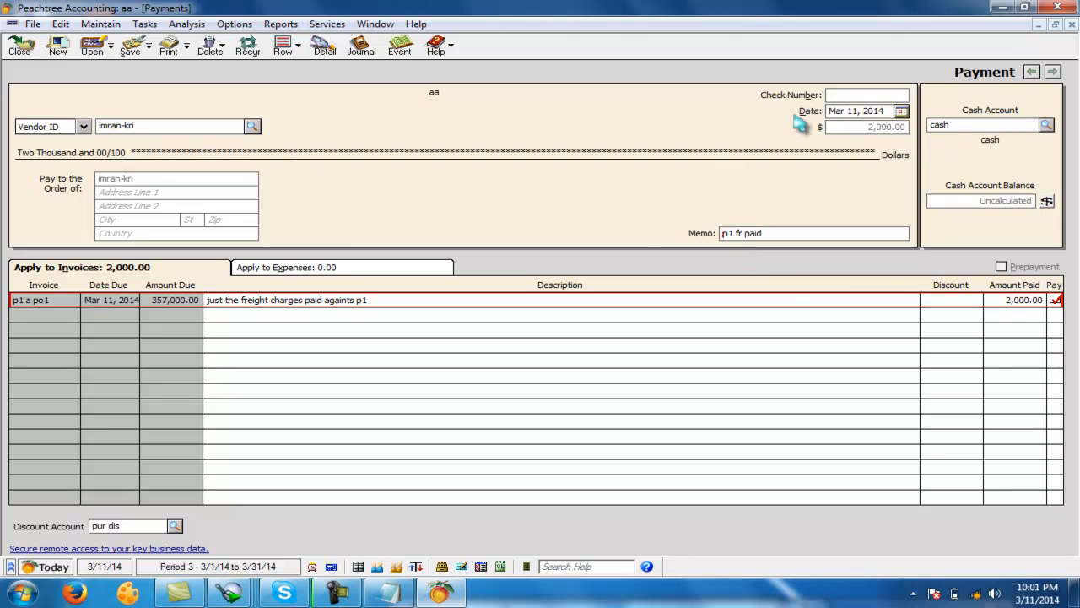
click(129, 47)
click(32, 49)
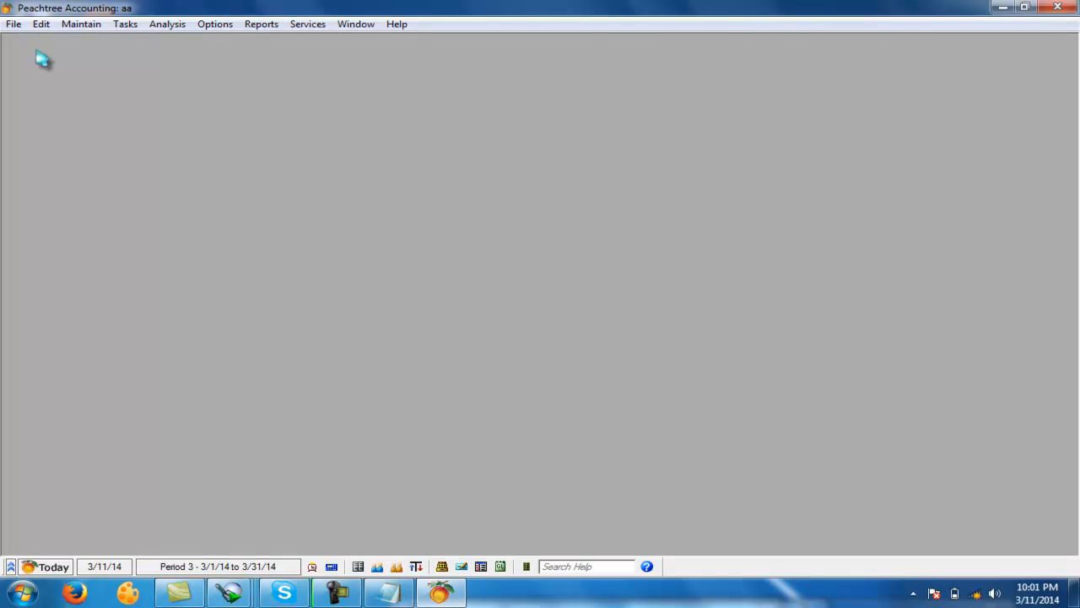
Step: Open the standard income statement, examine the current-month freight on purchases amount, and close the report
click(260, 23)
click(282, 113)
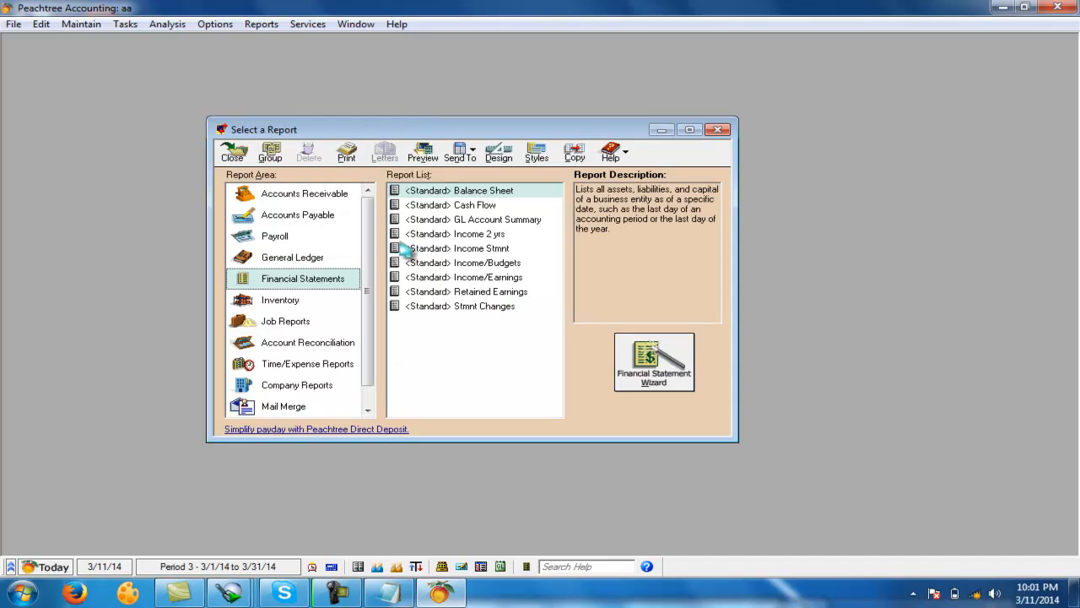
double_click(468, 248)
click(535, 393)
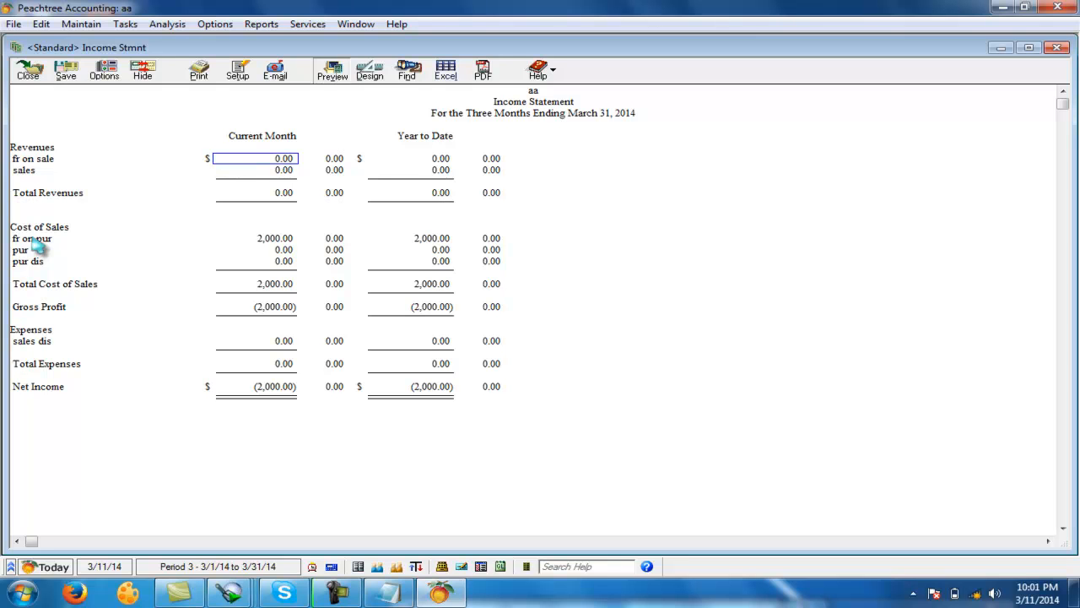
click(262, 238)
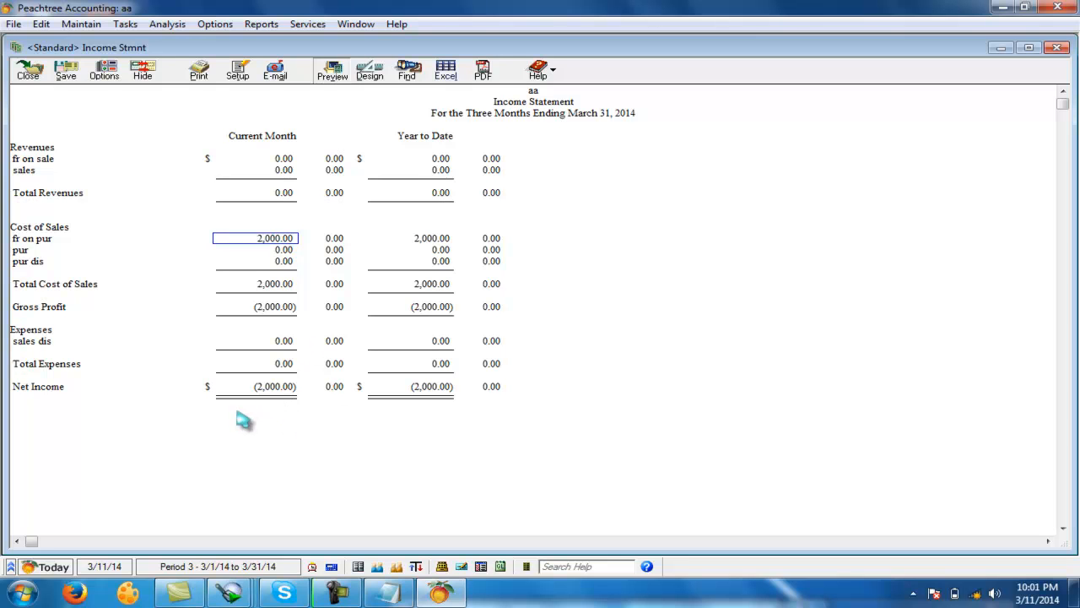
click(32, 74)
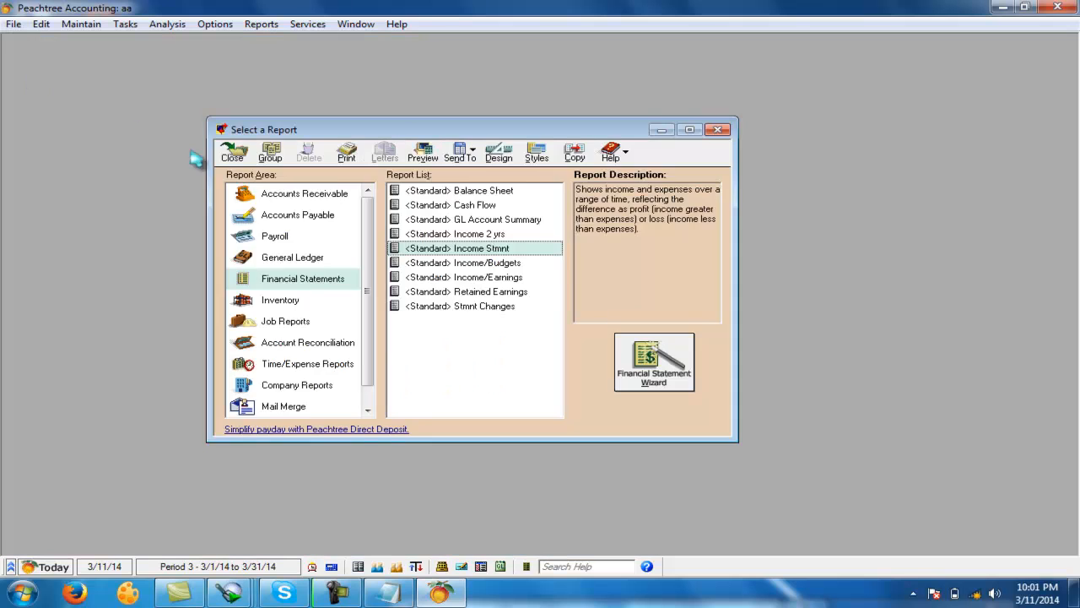
click(213, 155)
Step: Create a second vendor record with the vendor's ID and name, then save and close it
click(70, 25)
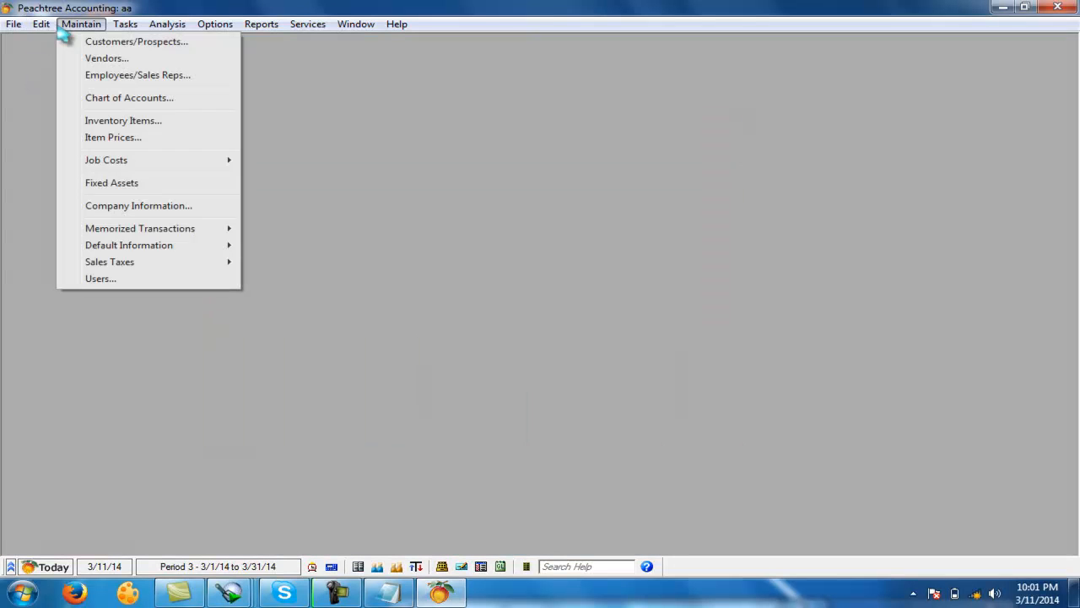
click(93, 58)
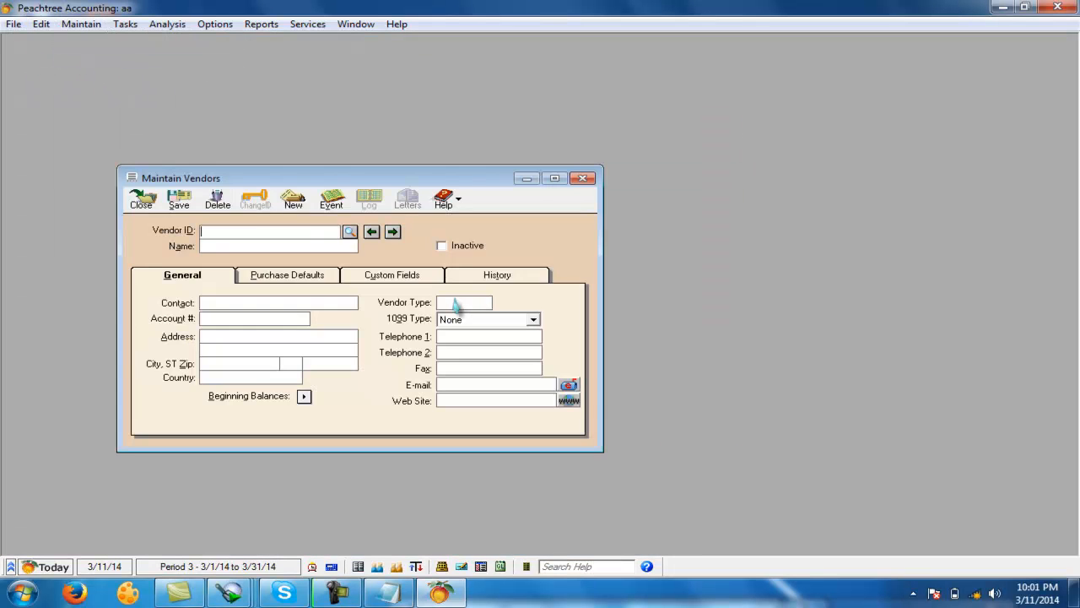
text(kas)
text(kas)
click(179, 198)
click(141, 198)
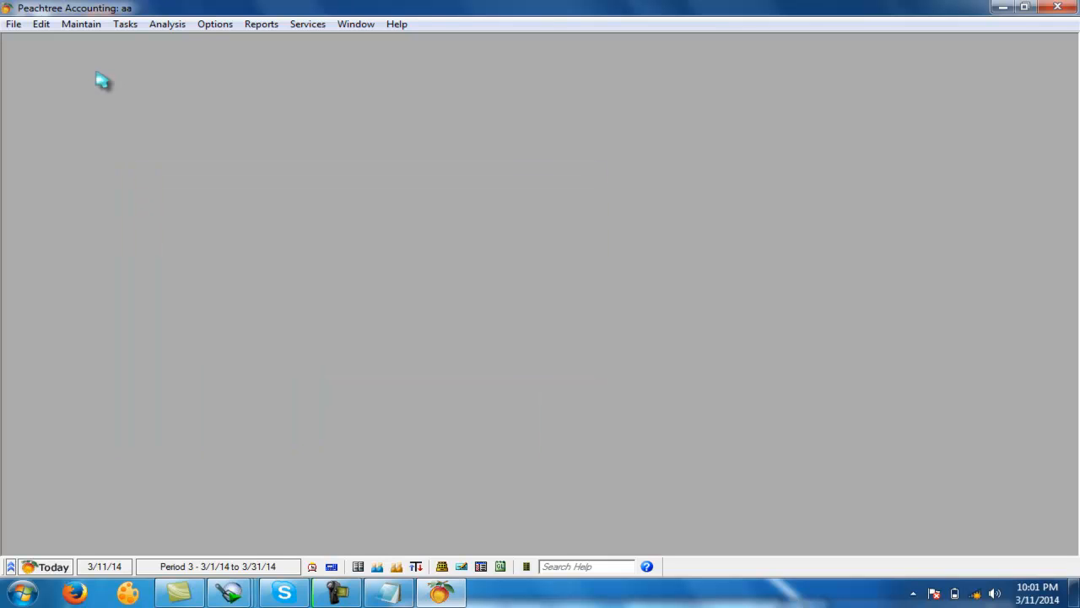
Step: Start a purchase order for the newly added vendor with PO number "po2"
click(125, 24)
click(147, 181)
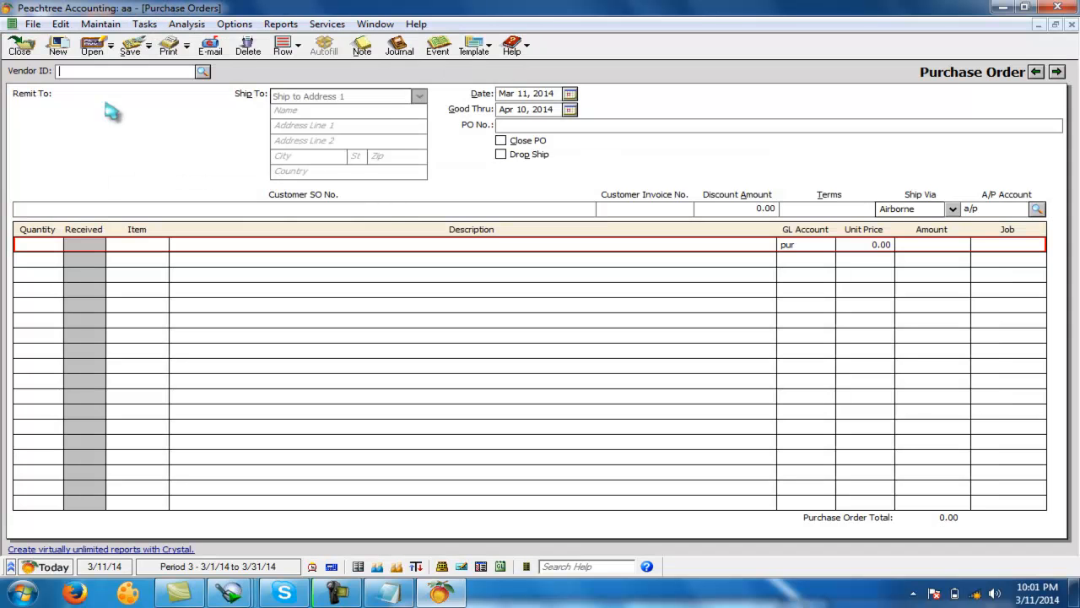
click(203, 71)
double_click(152, 96)
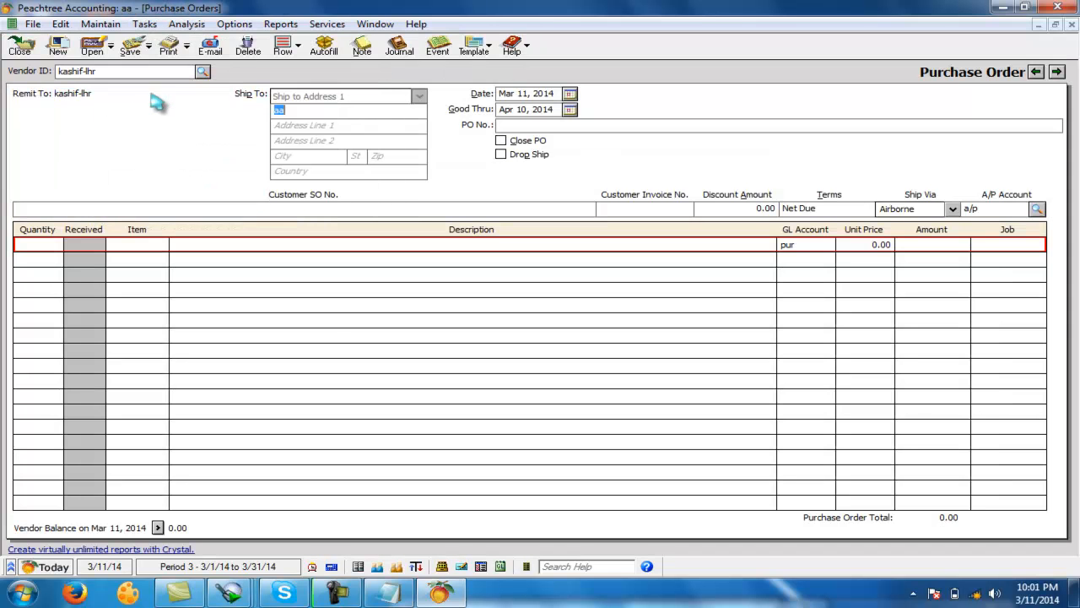
click(586, 125)
text(po2)
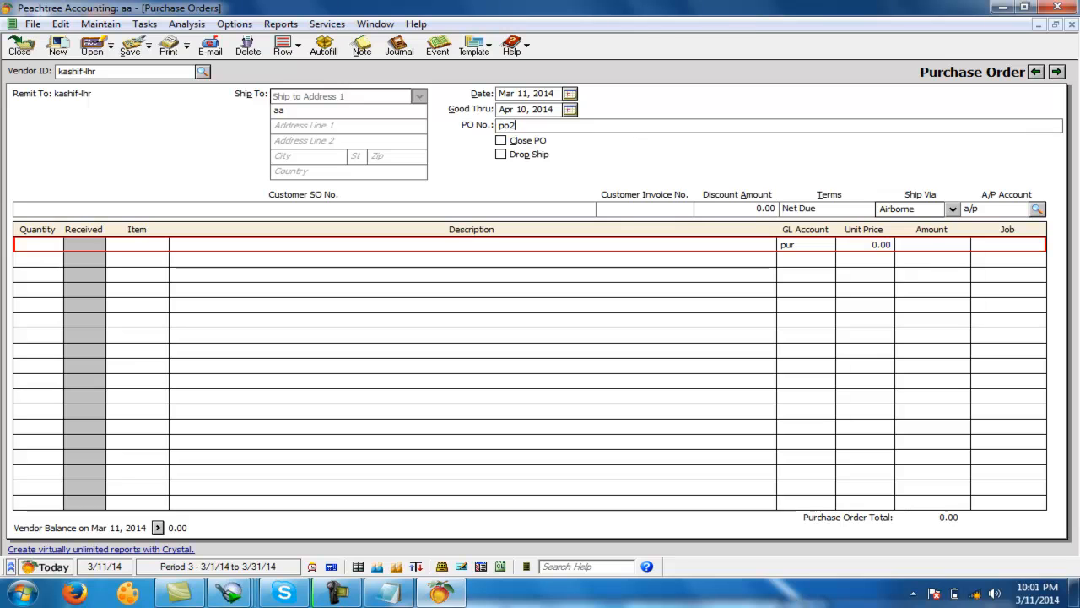
Step: Add an order line for 20 of the item "mobiles", described as "china mobile", at a unit price of 4,000
click(34, 245)
text(20)
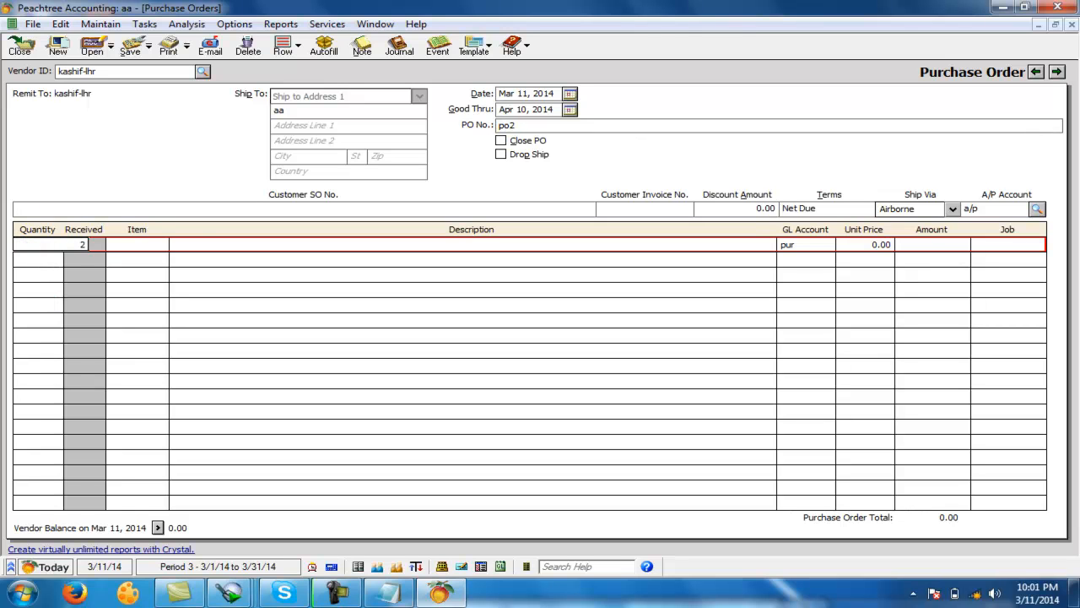
key(Tab)
text(mobiles)
key(Tab)
text(china)
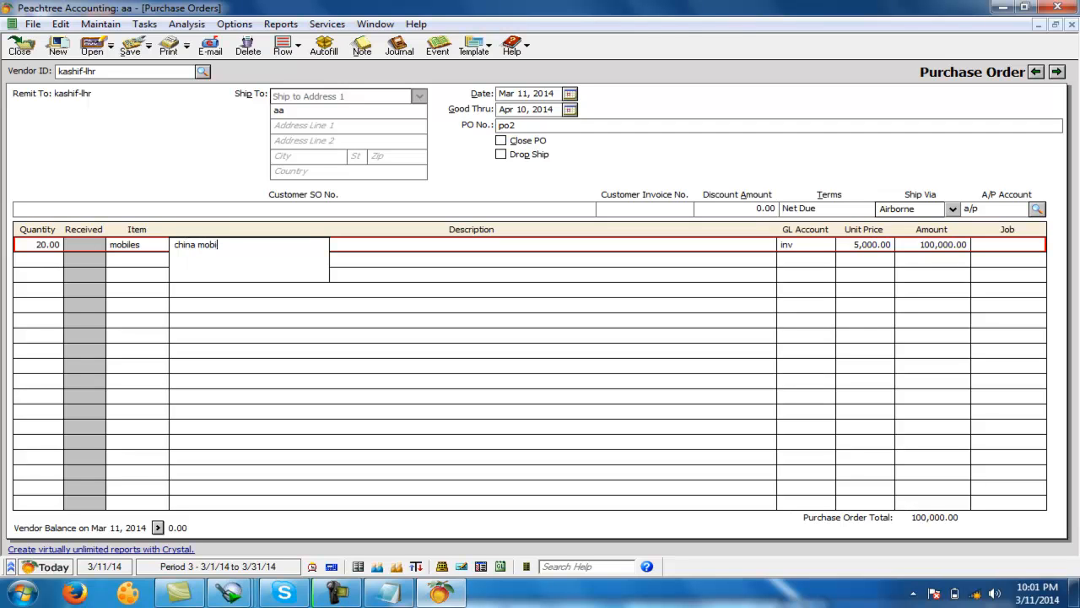
key(Tab)
key(Tab)
text(4,000)
key(Tab)
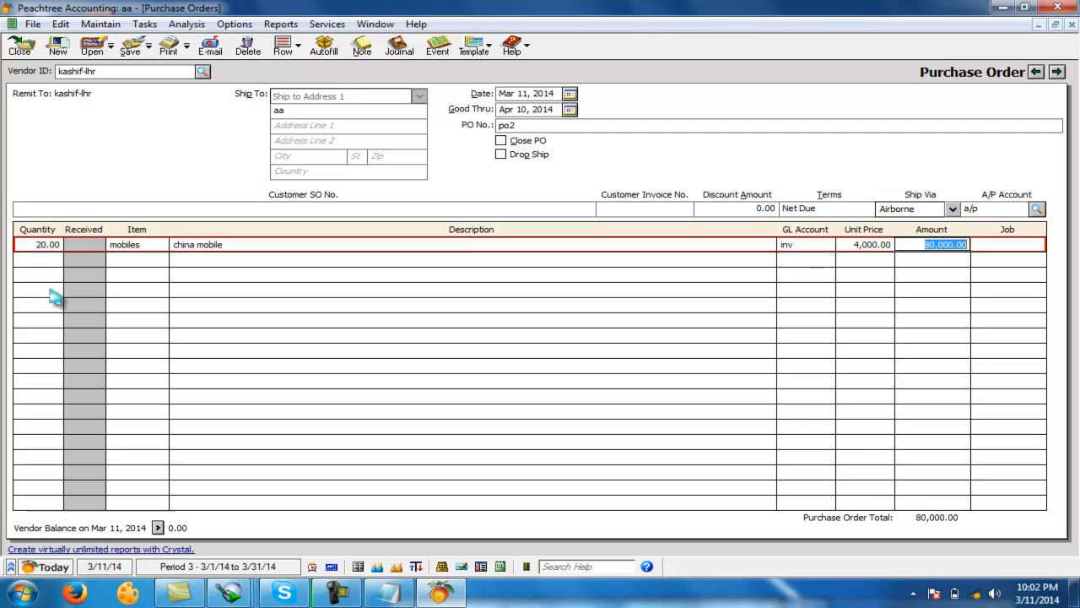
Step: Set the purchase order's terms to "30 days credit", then save and close it
click(825, 210)
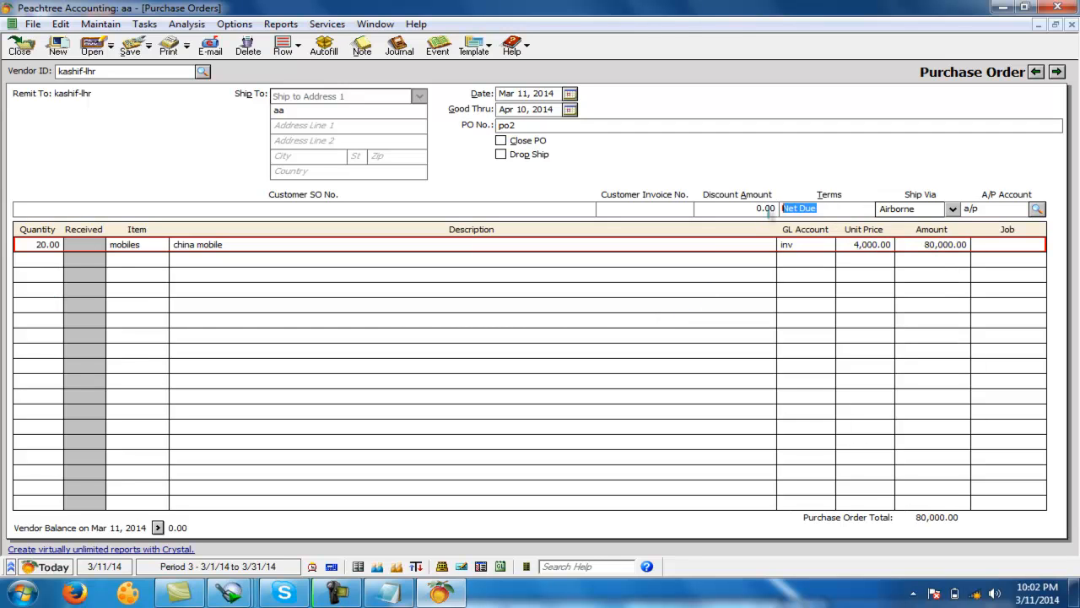
text(30 days credit)
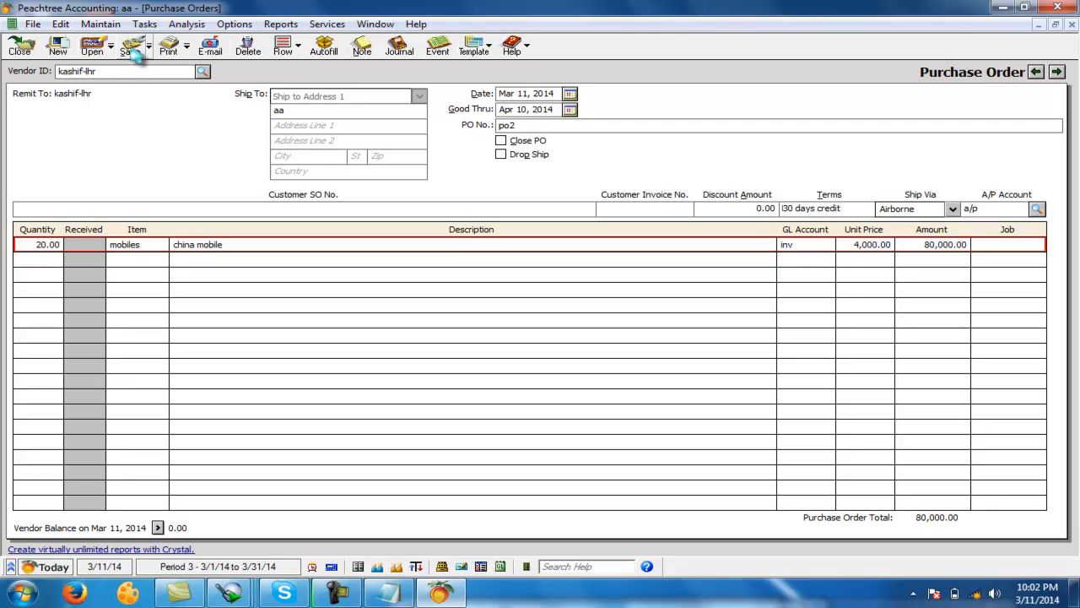
click(130, 47)
click(19, 46)
Step: Start a purchase receipt for the second vendor and apply it to purchase order "po2"
click(126, 24)
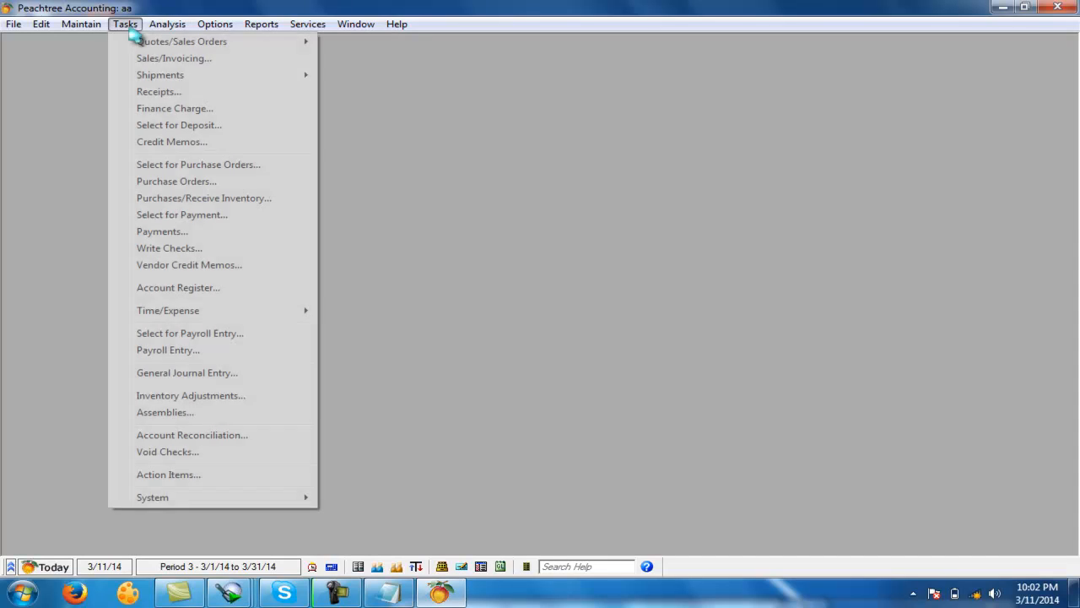
click(207, 199)
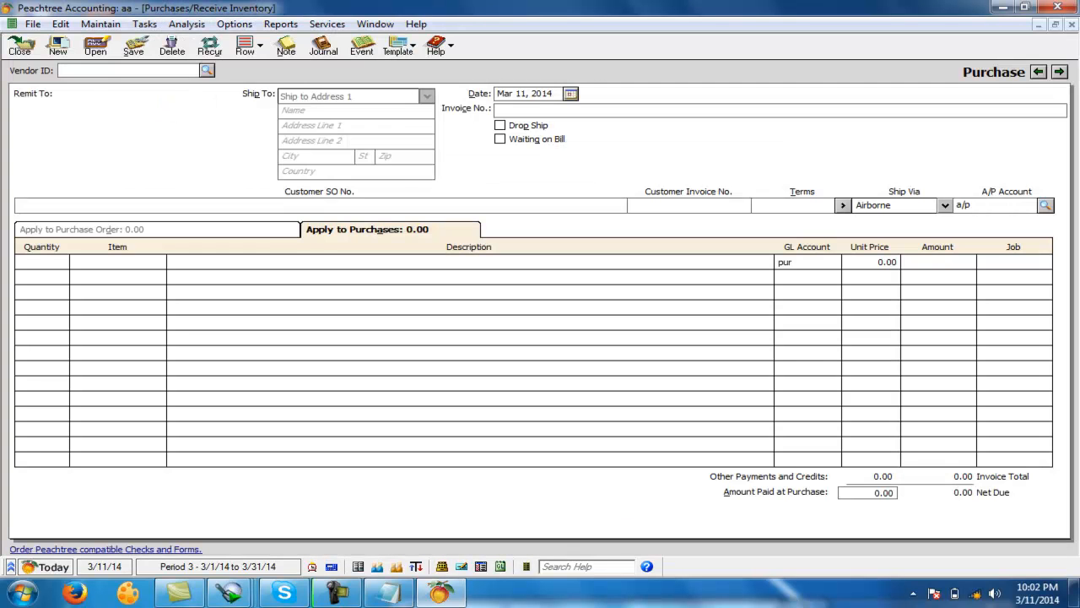
click(207, 70)
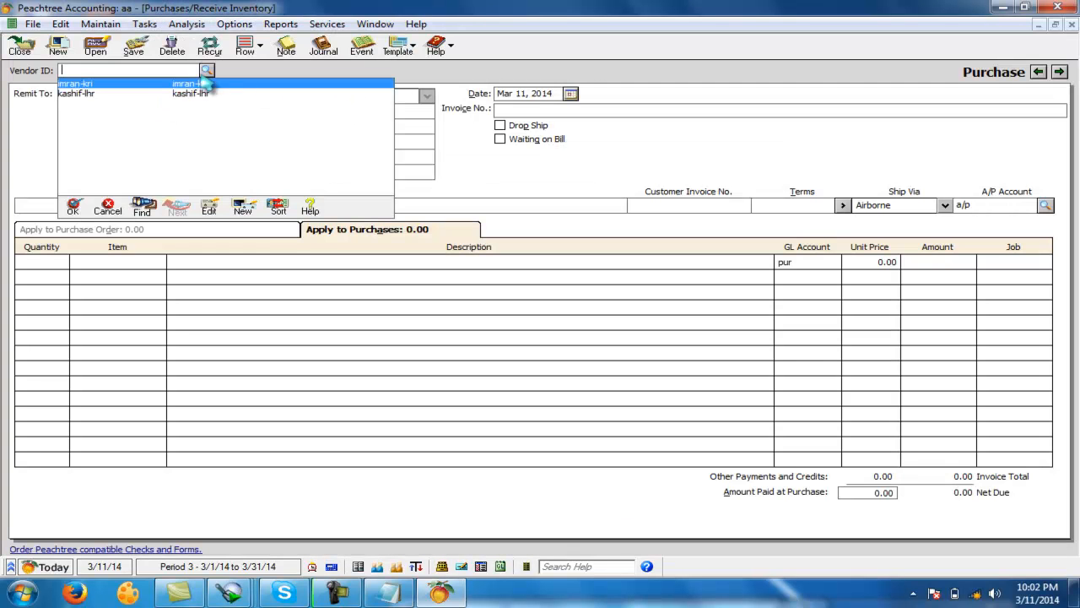
click(97, 101)
click(269, 233)
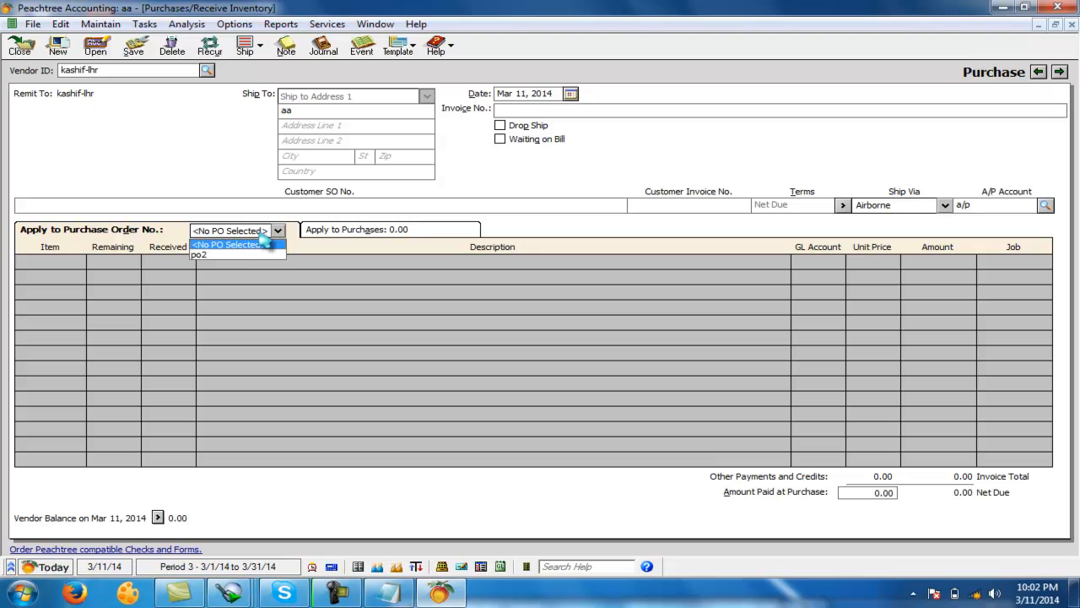
click(210, 256)
Step: Receive 20 mobiles against the order and set the invoice number to "p2 a po2"
click(183, 262)
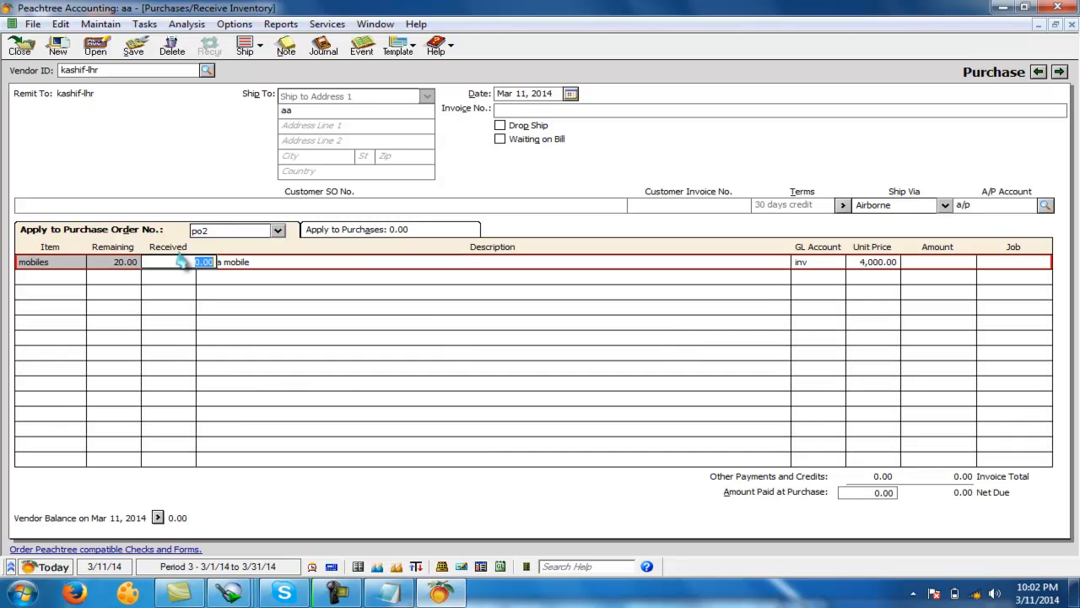
text(20)
key(Tab)
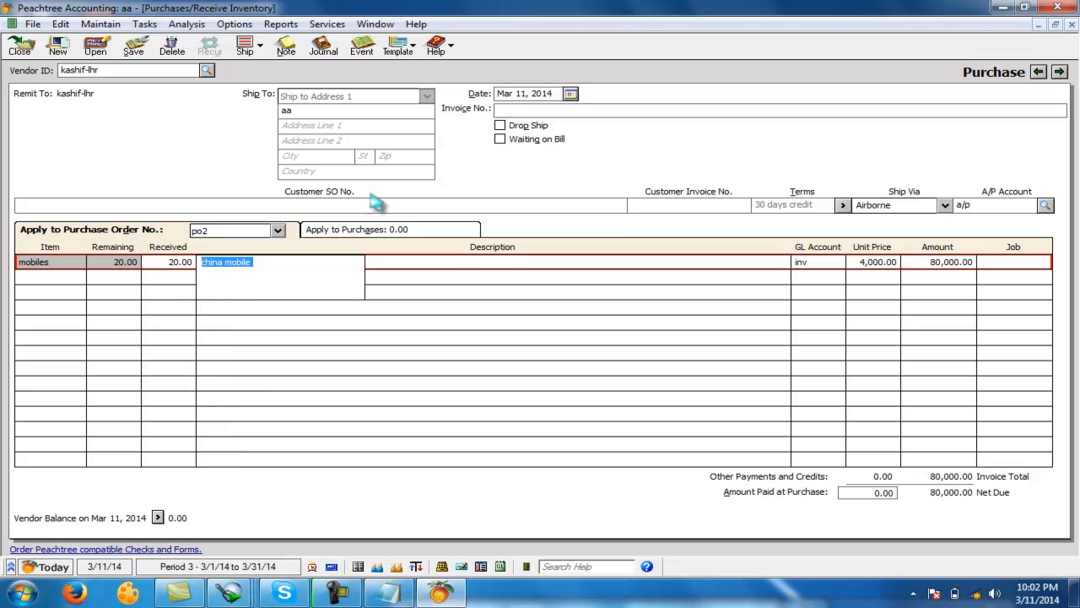
click(525, 110)
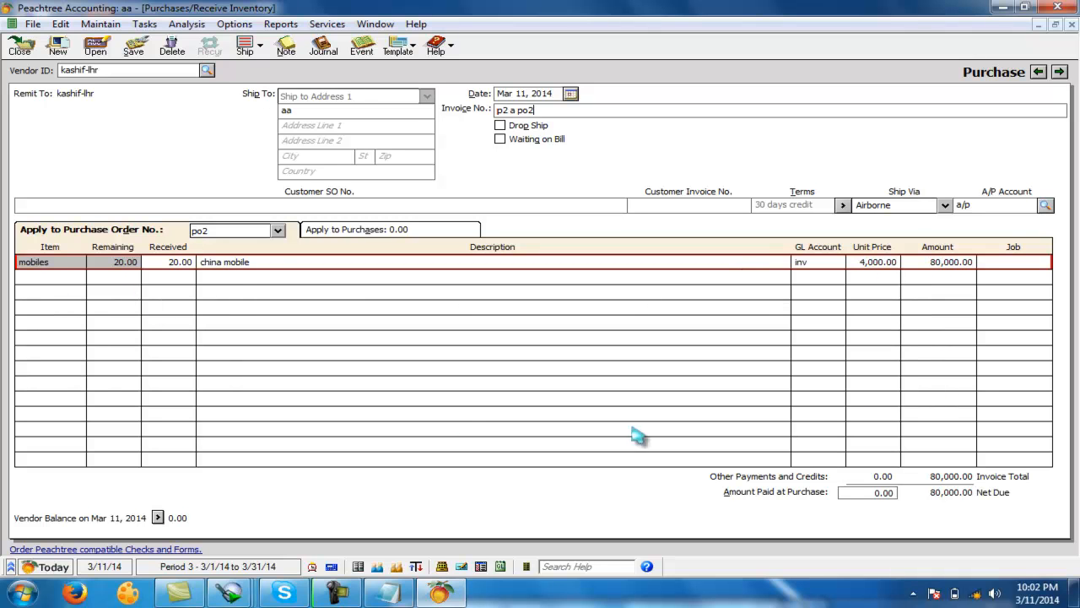
Step: Add a direct purchase line "add freight charges" to the "fr on pur" account with an amount of 1,000
click(370, 237)
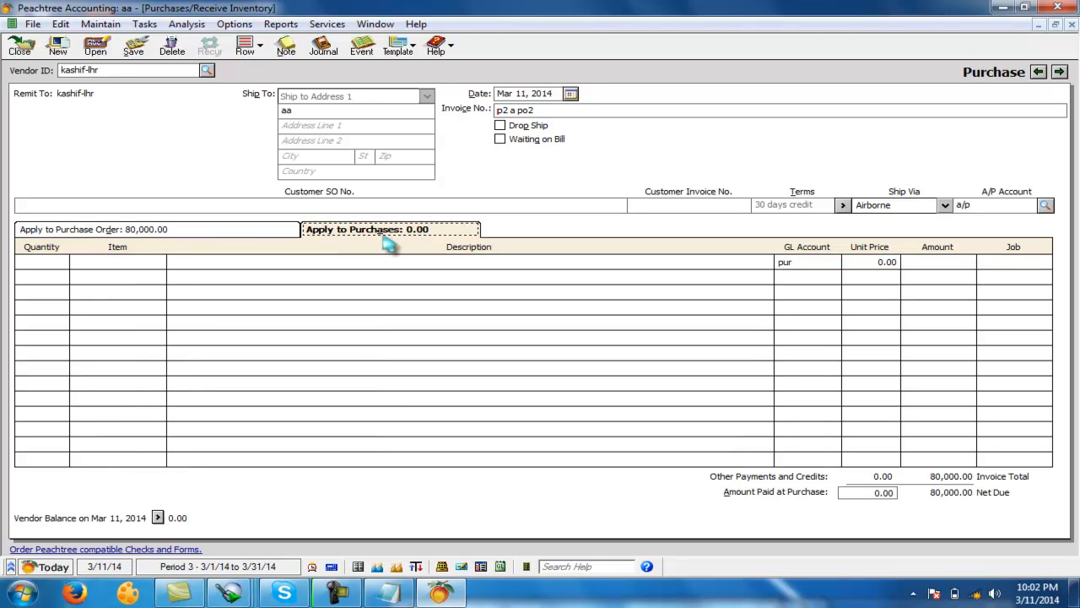
click(350, 265)
text(add freight charges)
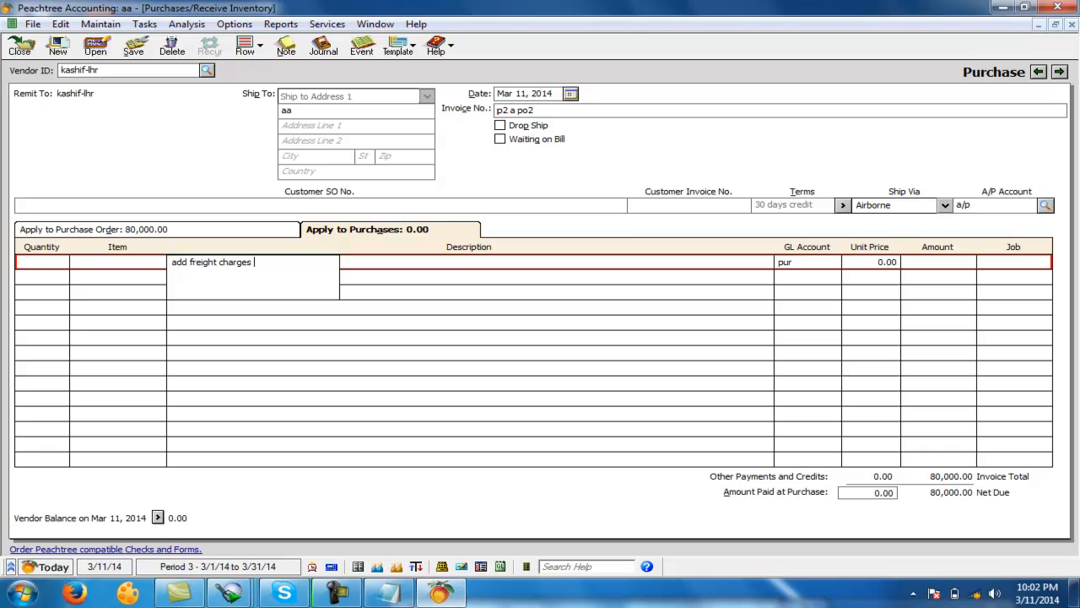
key(Tab)
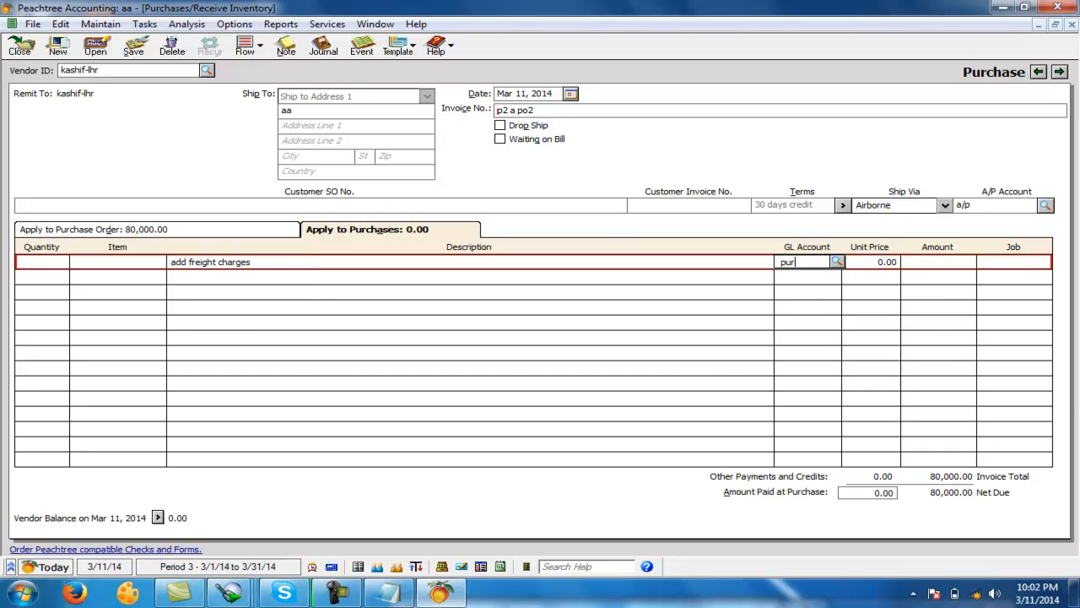
click(837, 263)
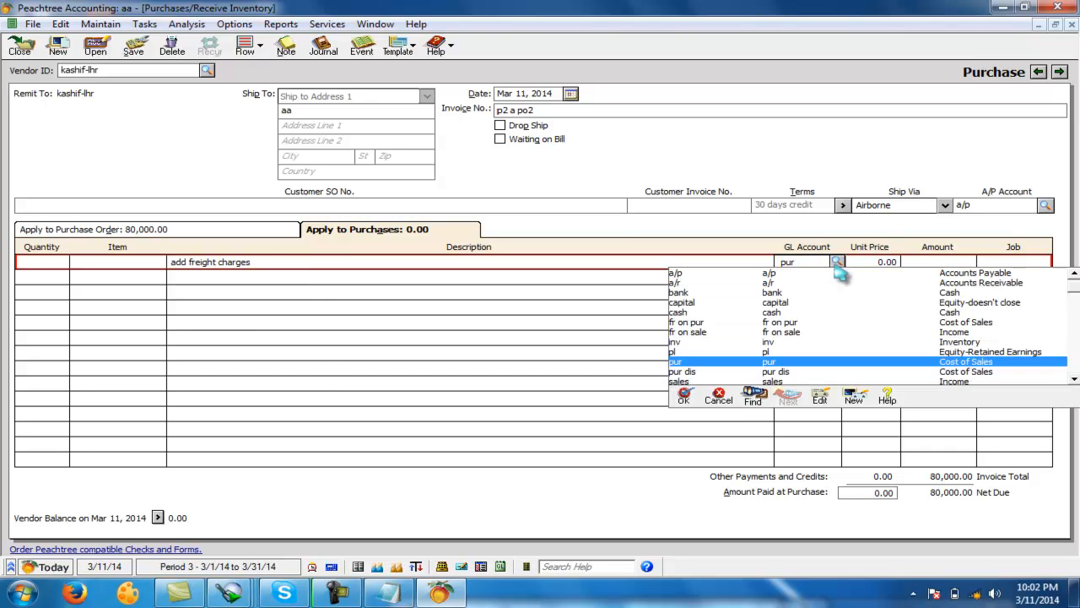
double_click(697, 322)
click(952, 262)
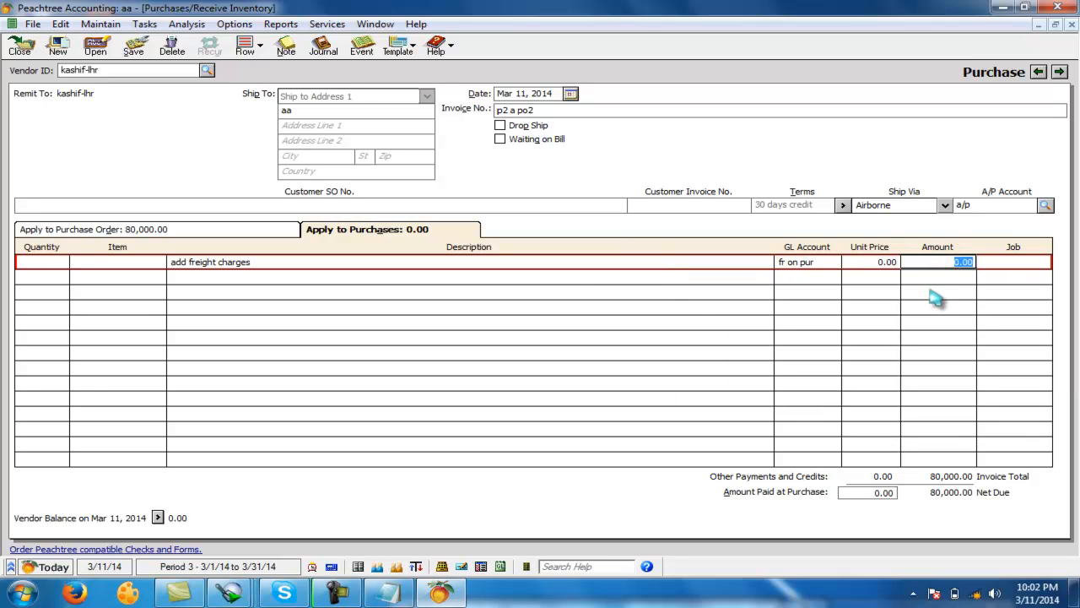
text(1000)
key(Tab)
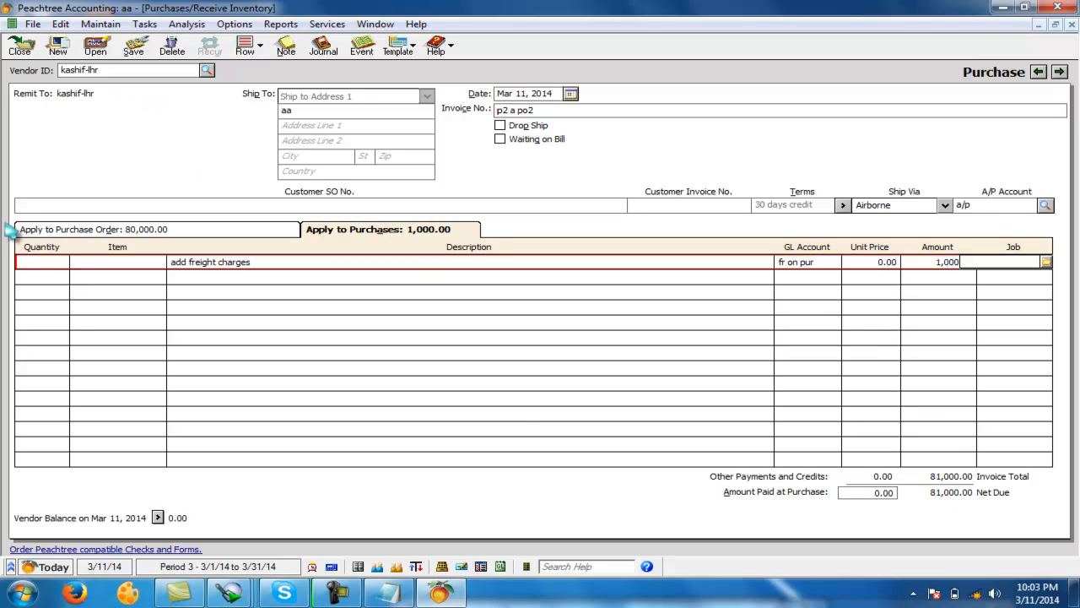
Step: Record 1,000 paid at purchase from the cash account with reference "p2 fr paid", then save and close the purchase
click(82, 233)
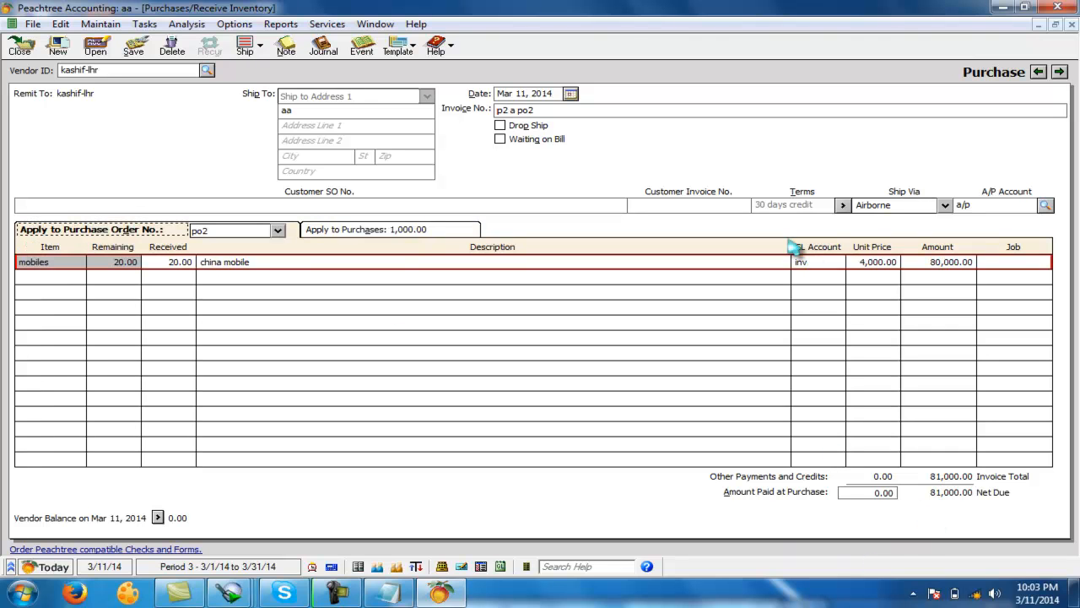
click(346, 233)
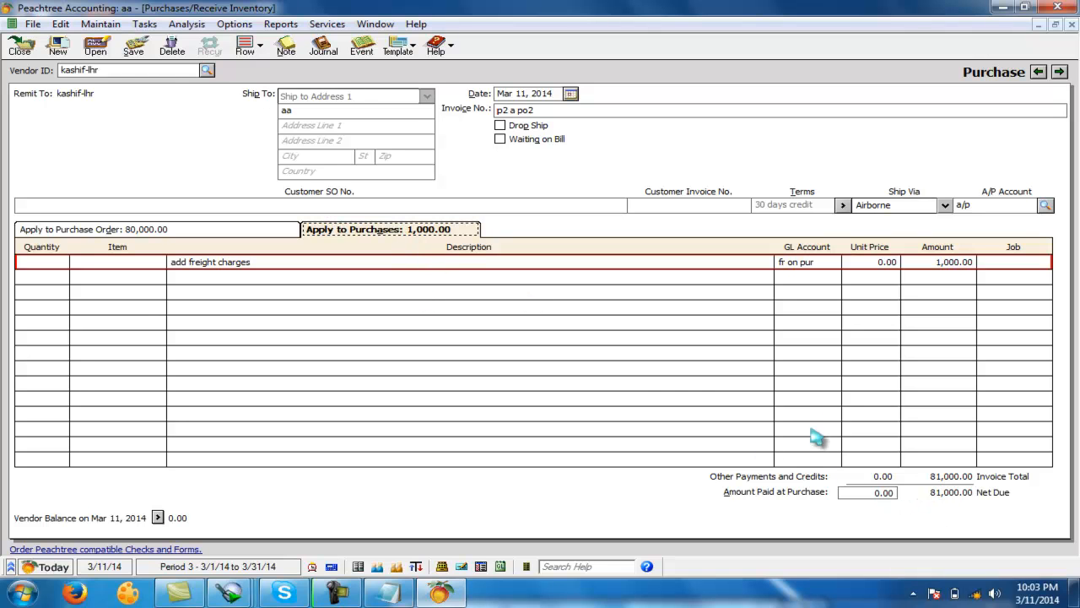
drag(869, 494, 899, 498)
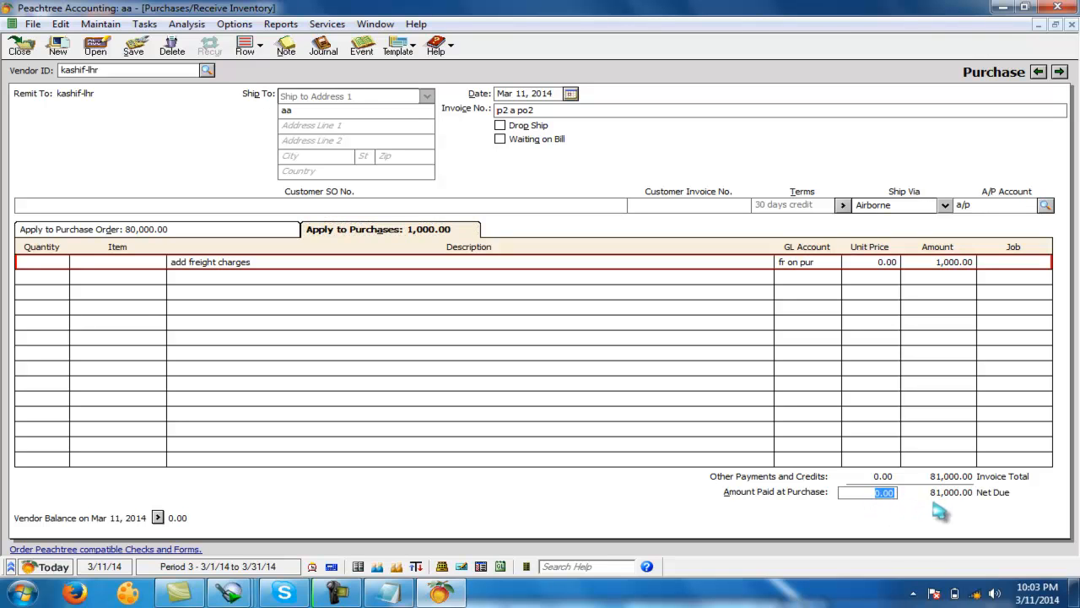
click(144, 23)
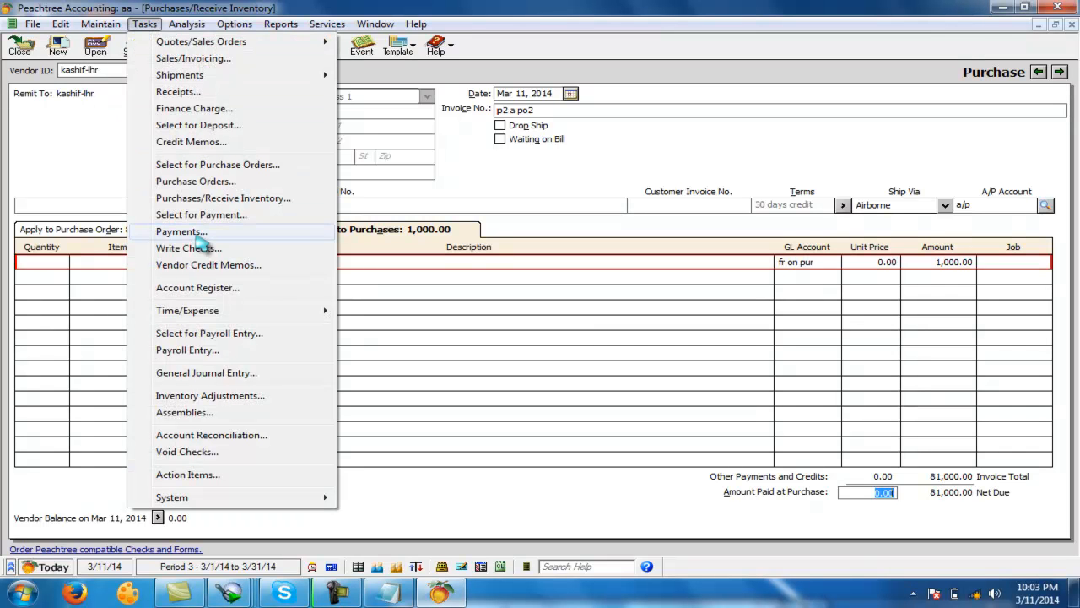
click(859, 496)
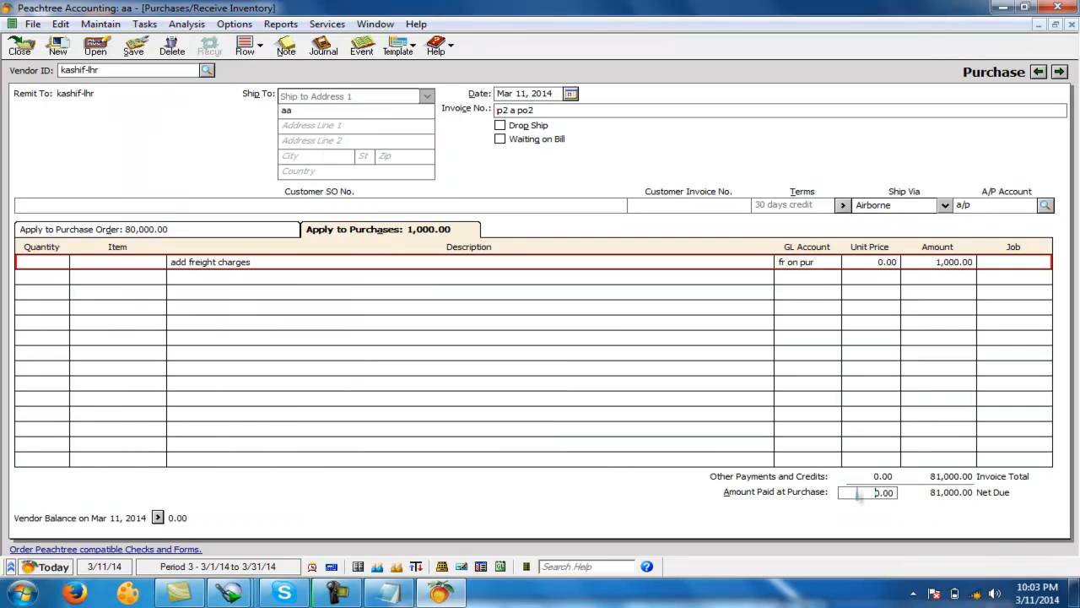
text(1000)
key(Tab)
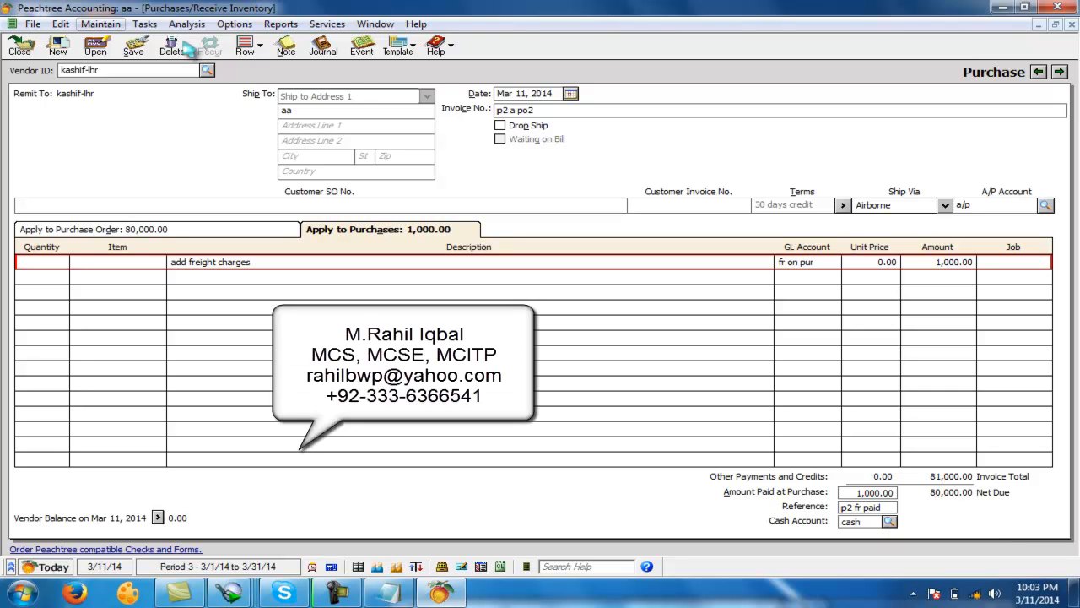
click(137, 50)
click(19, 48)
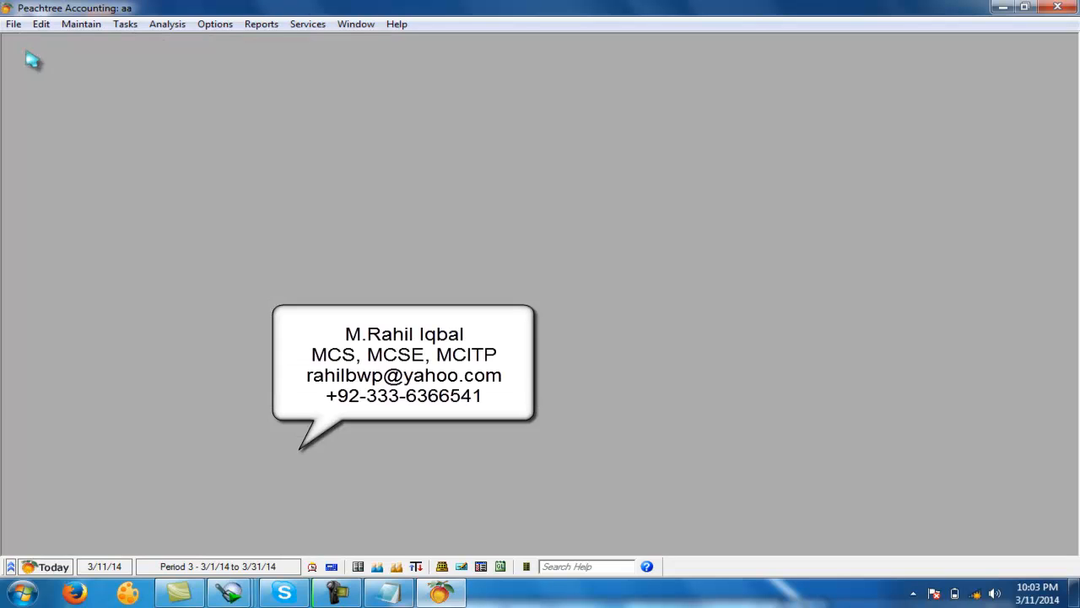
Step: Display the standard income statement, inspect the ledger entries behind the current month's "fr on pur" amount, and close the reports
click(261, 23)
click(278, 114)
click(432, 235)
double_click(435, 249)
click(548, 392)
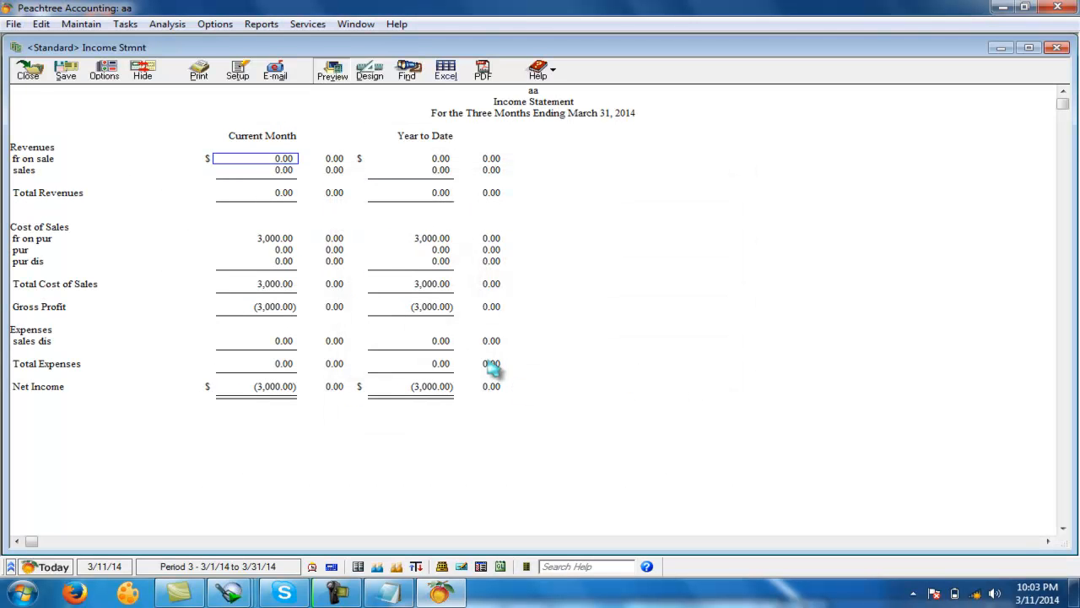
click(256, 238)
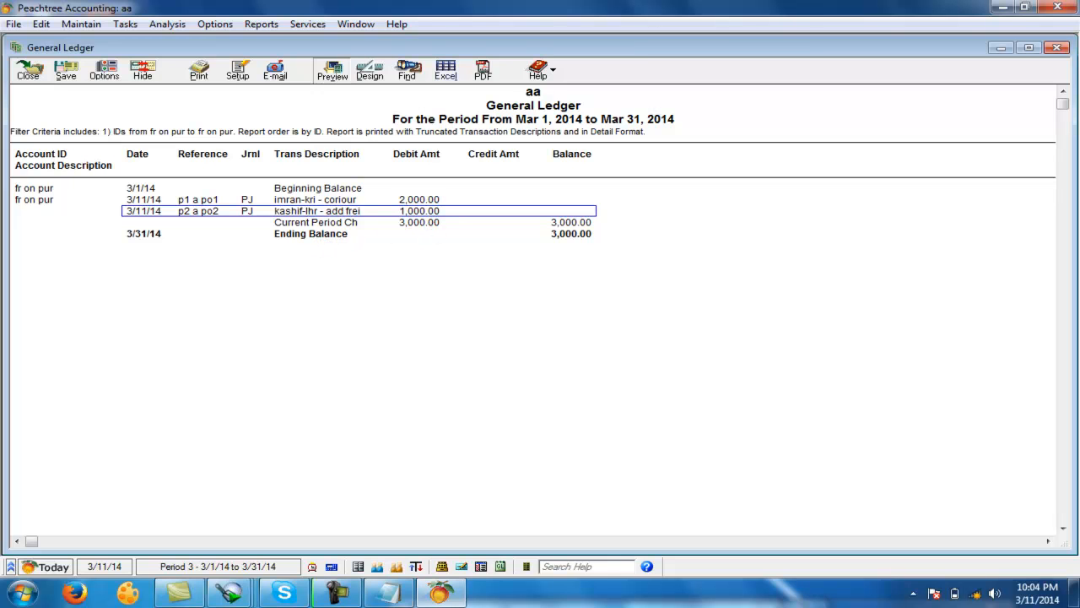
click(28, 67)
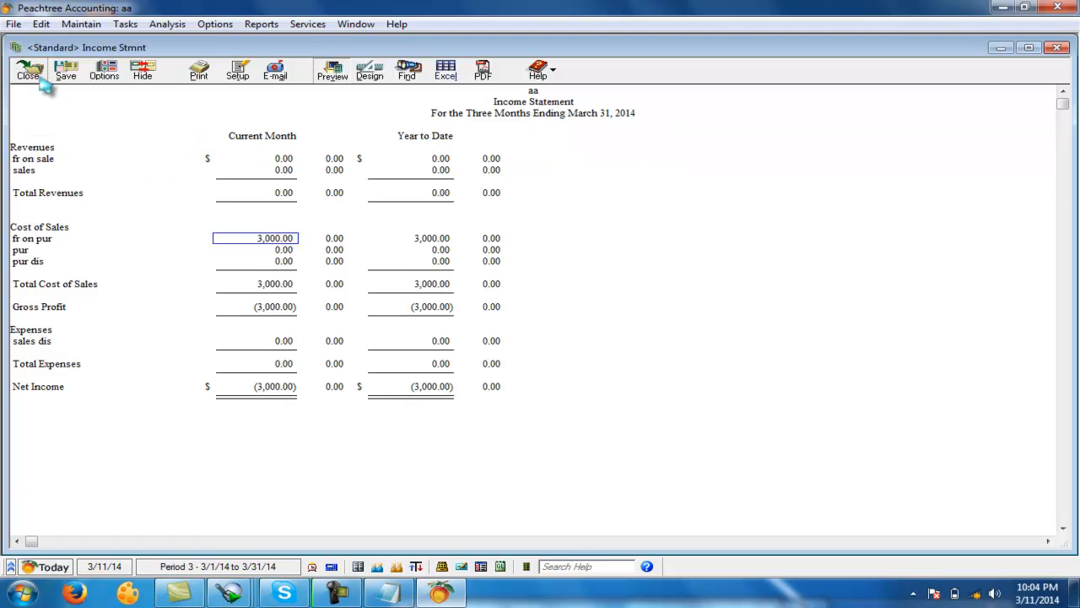
click(34, 72)
click(230, 157)
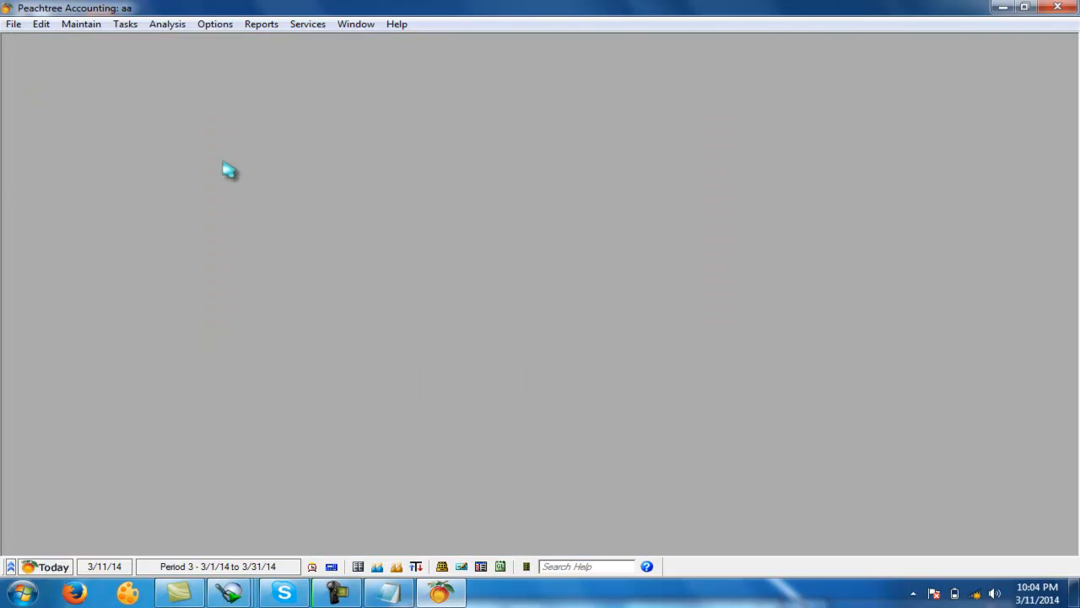
Step: Create and save a third vendor, entering the vendor's first name followed by "-multan" as both ID and name
click(81, 25)
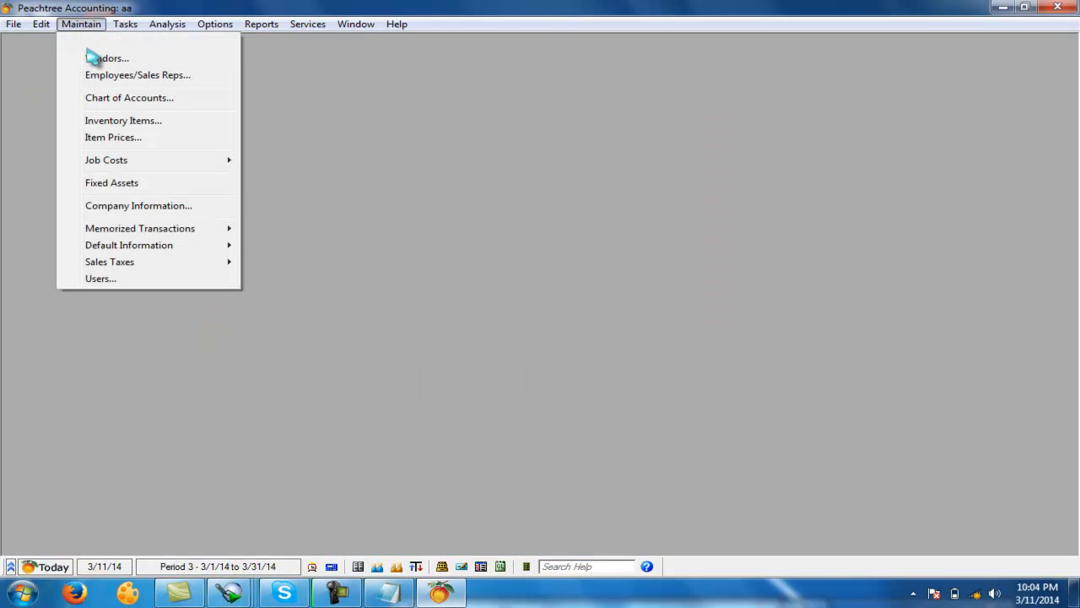
click(89, 56)
text(multan)
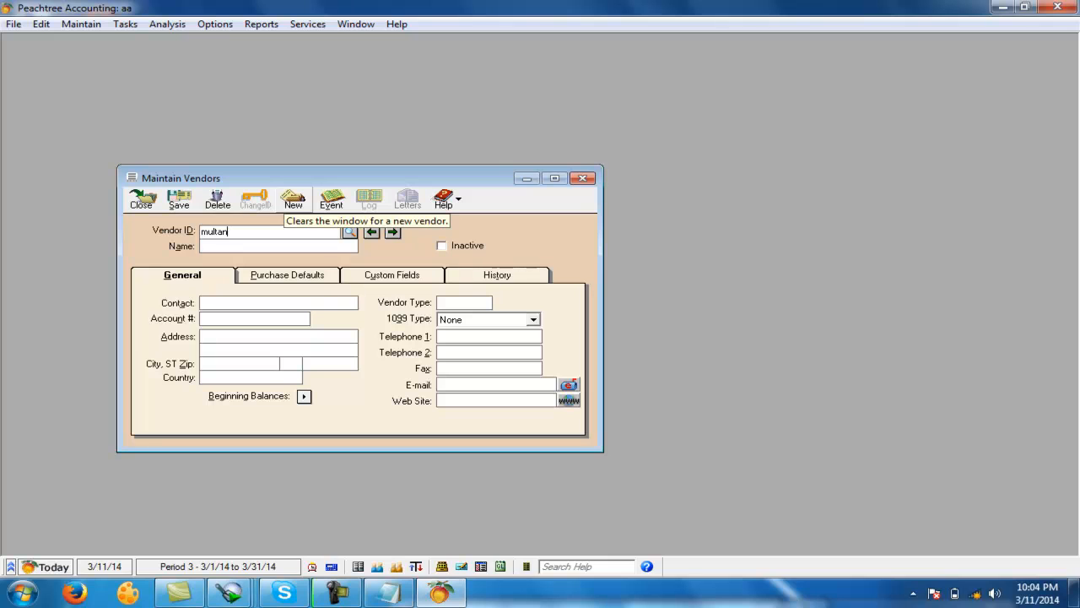
text(asi)
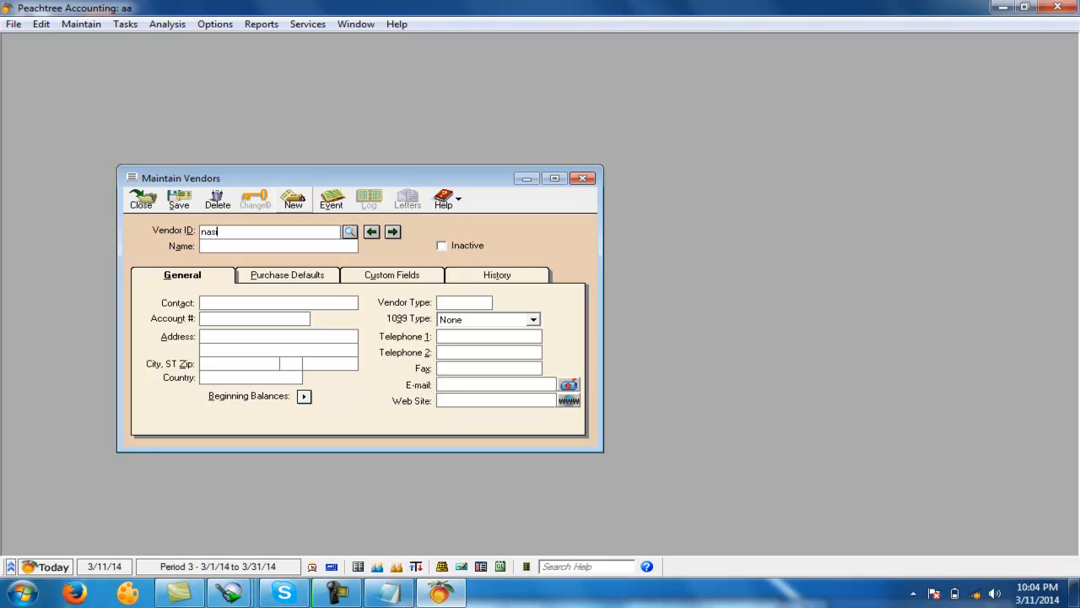
text(r-multan)
key(Tab)
text(nasir-multan)
click(180, 200)
click(141, 199)
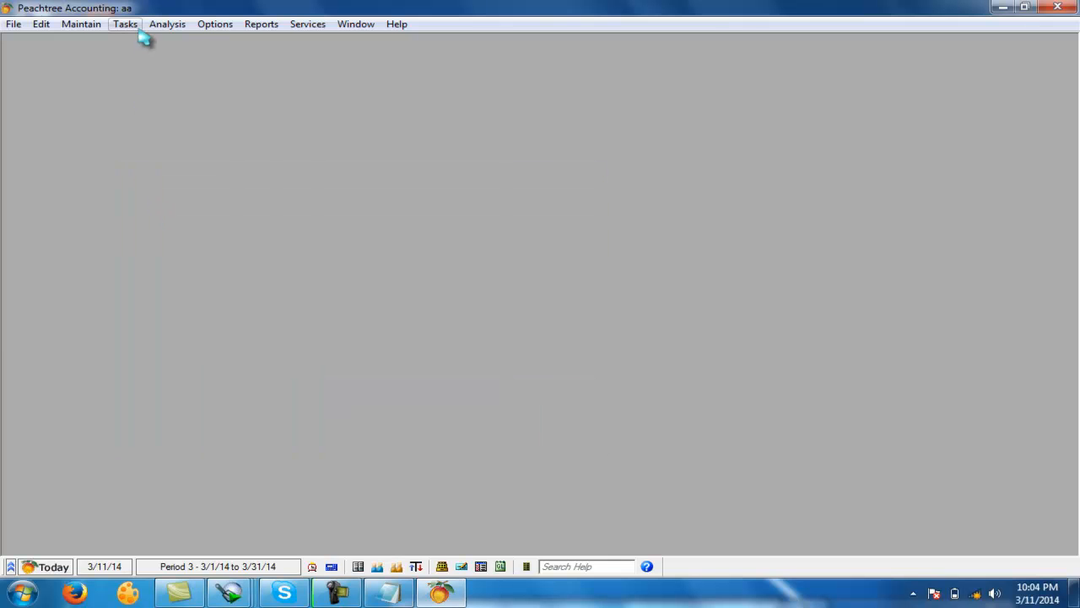
Step: Start a purchase for the Multan vendor and set the invoice number to "p3"
click(126, 25)
mouse_move(137, 43)
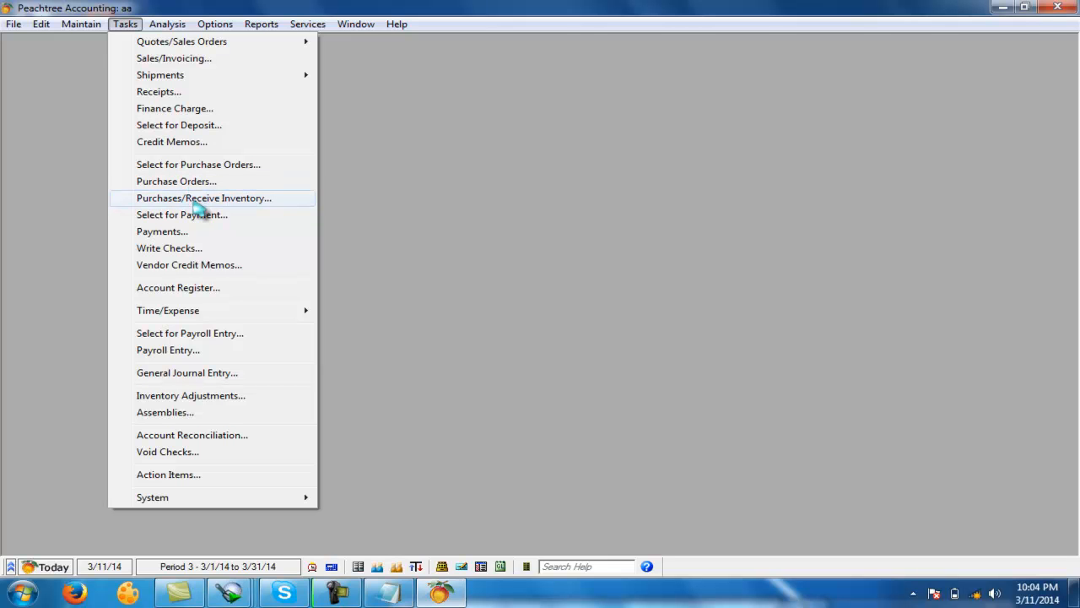
click(165, 200)
click(208, 72)
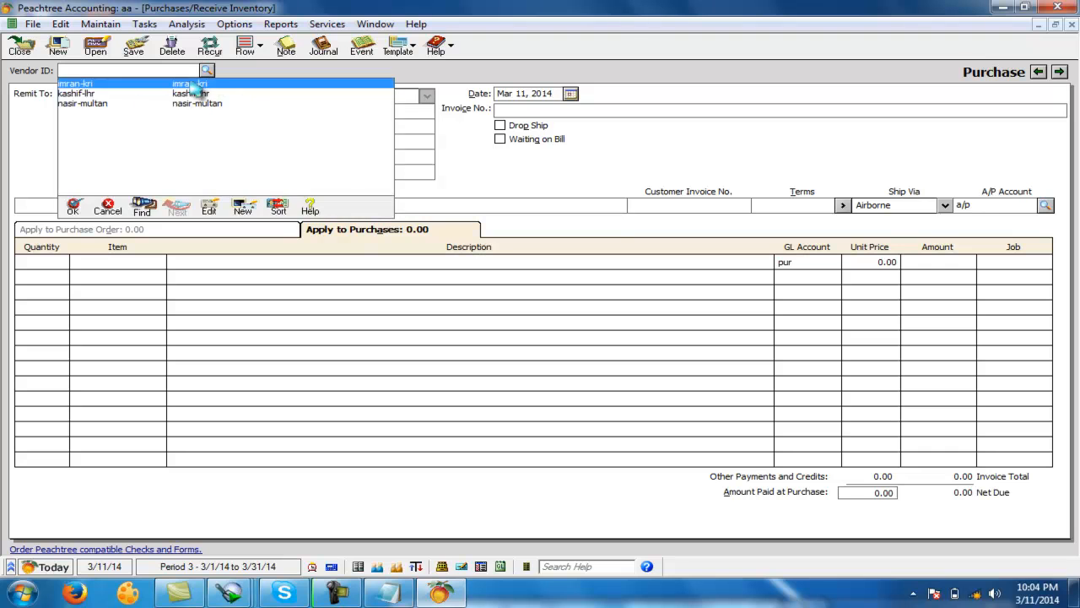
double_click(120, 104)
click(606, 110)
text(p3)
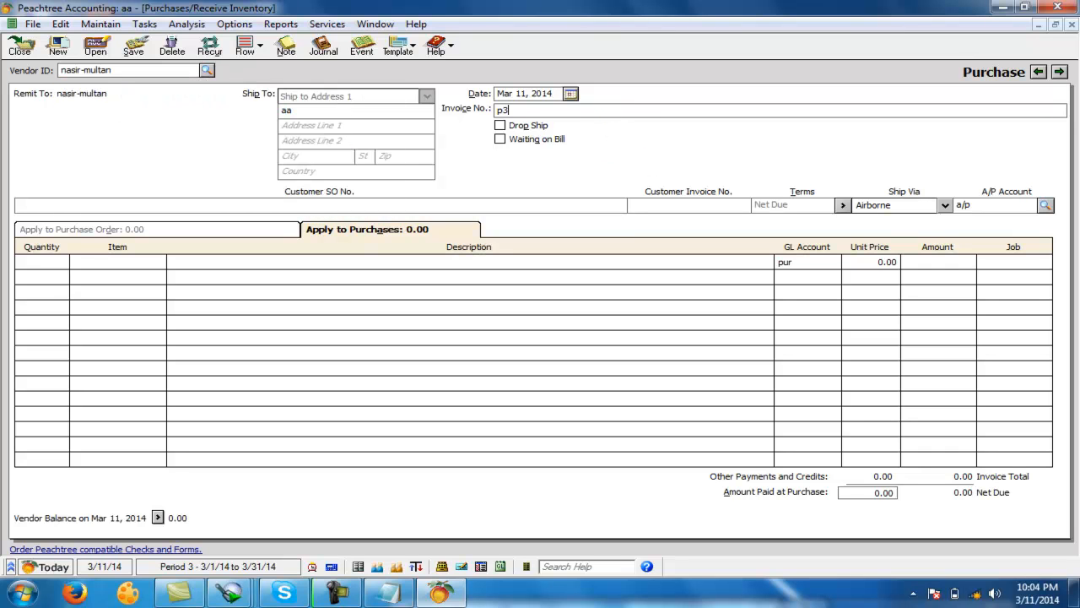
Step: Add a purchase line for 5 mobiles with description "samsung" and a unit price of 12,000
click(46, 262)
text(5)
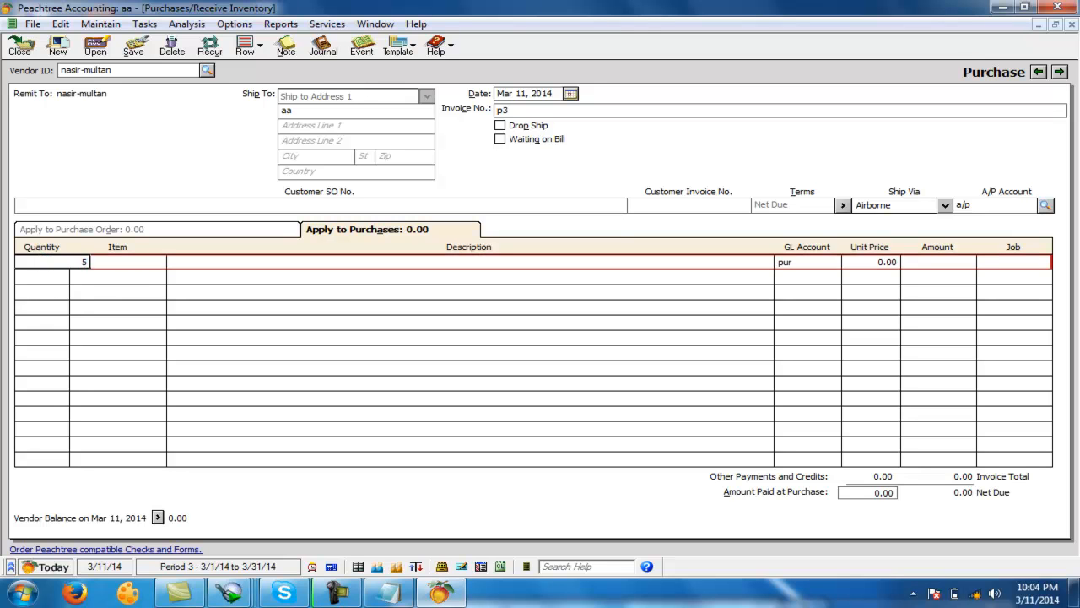
key(Tab)
text(mobiles)
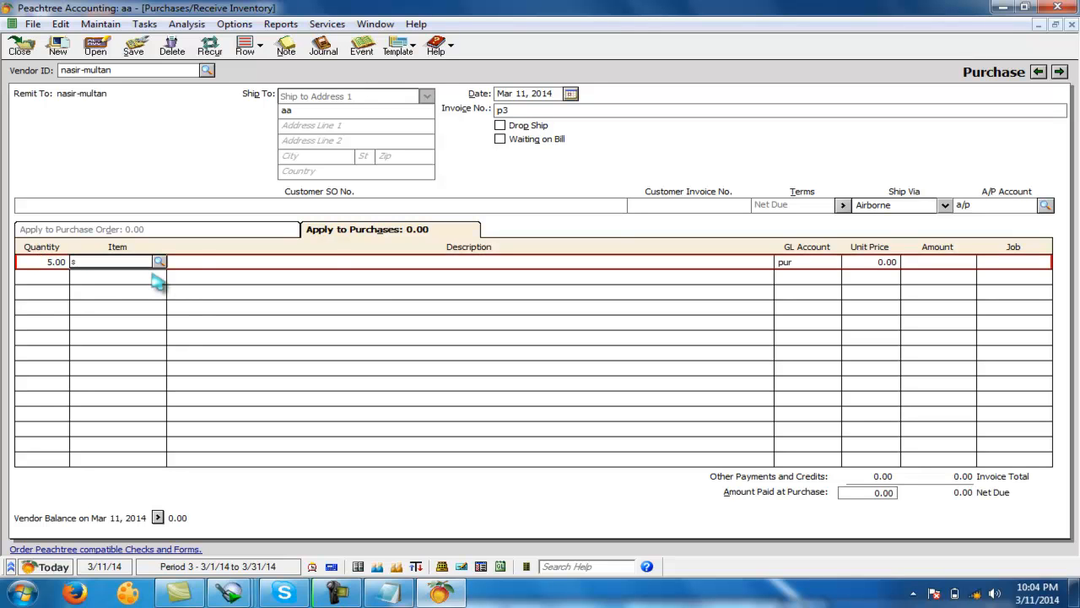
key(Tab)
text(sams)
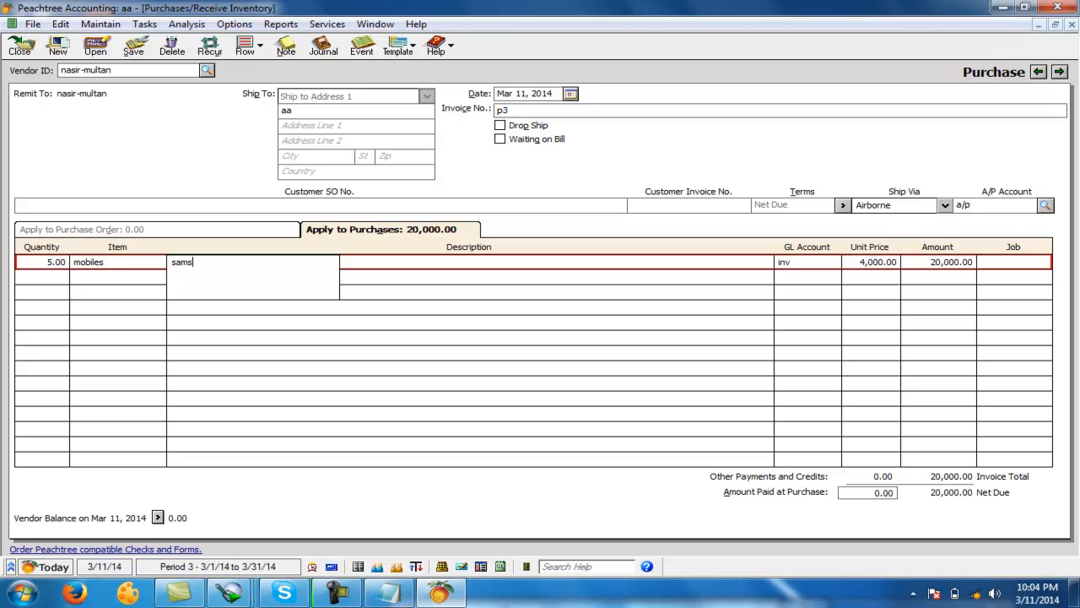
text(ung)
key(Tab)
key(Tab)
text(12,000)
key(Tab)
key(Tab)
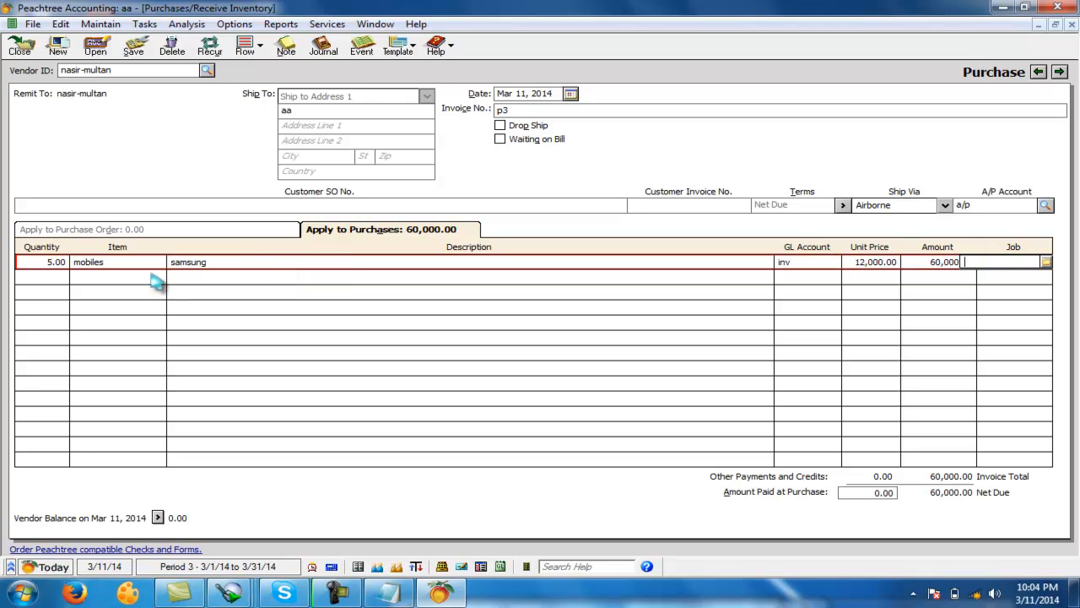
Step: Set the purchase's displayed terms to "30 days credit"
click(842, 205)
drag(633, 321, 490, 324)
text(30 days credit)
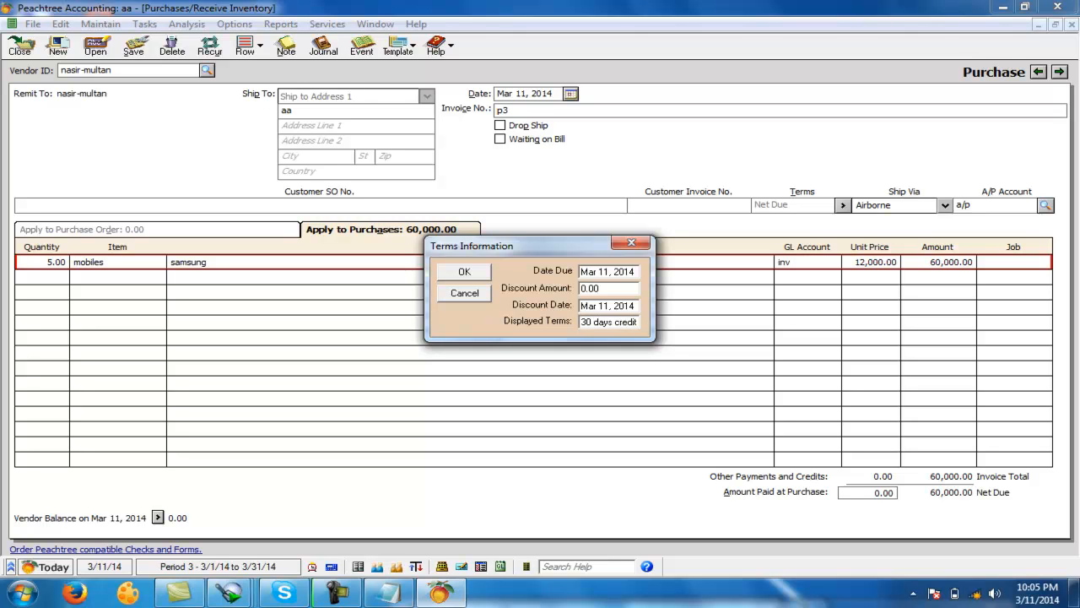
click(456, 273)
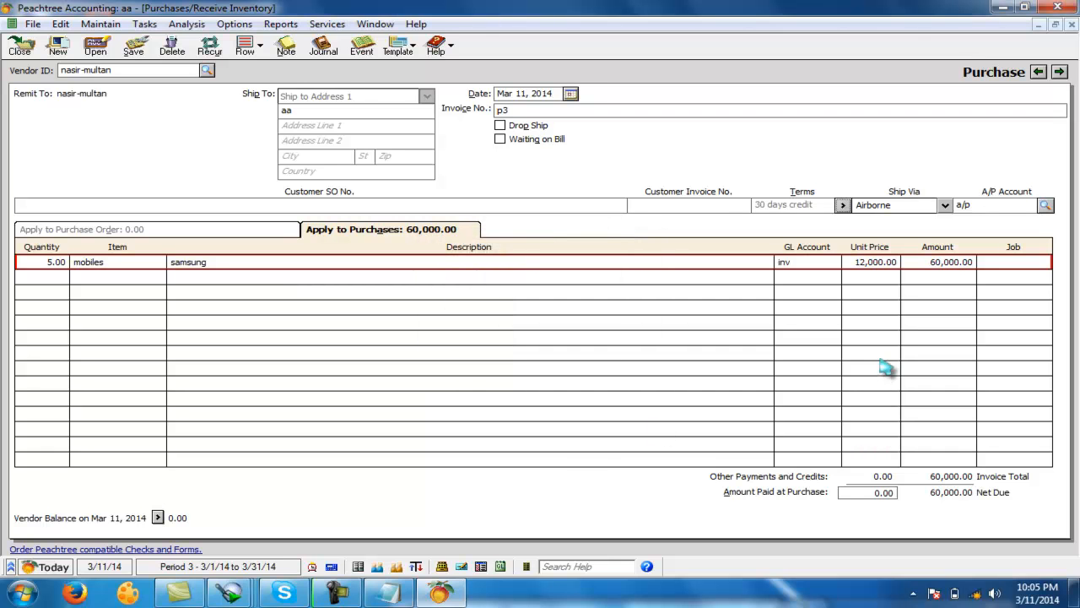
Step: Add a second purchase line described "add freight charges" with an amount of 1,000
click(732, 281)
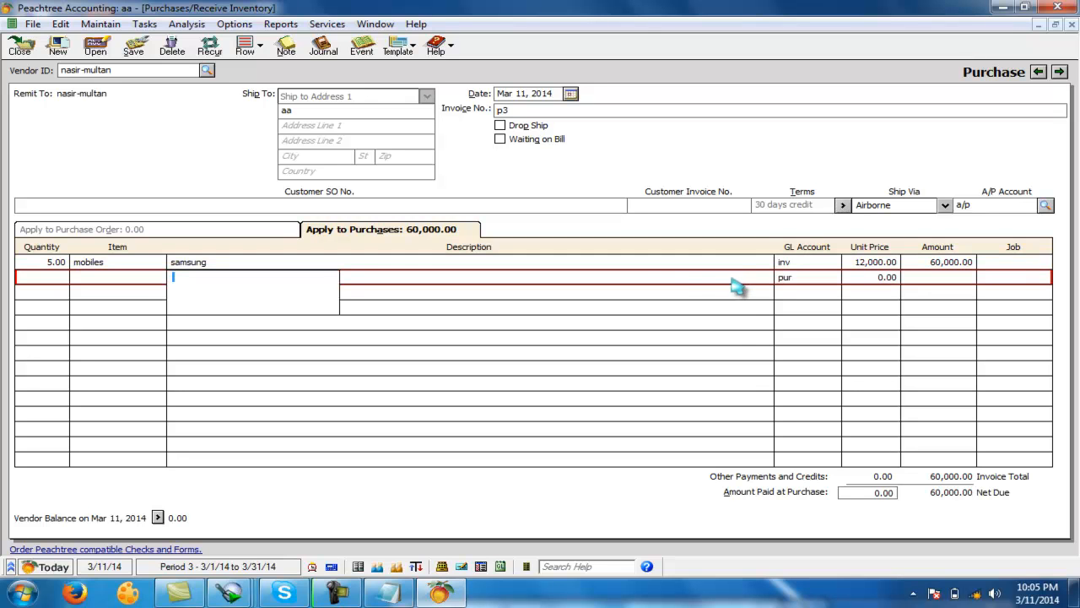
key(Tab)
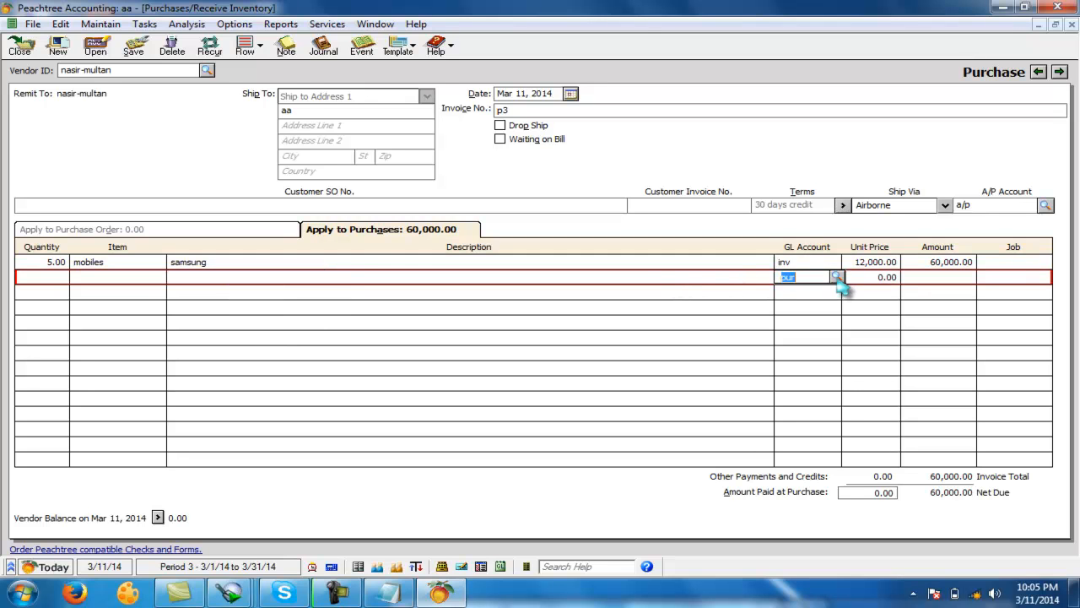
click(760, 277)
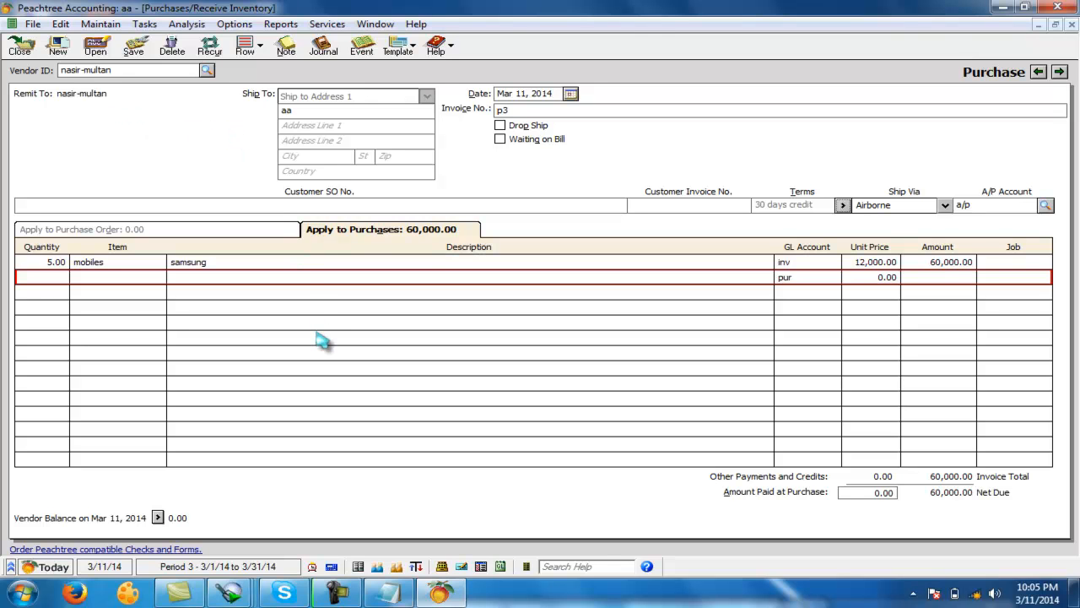
click(621, 285)
text(add freight cha)
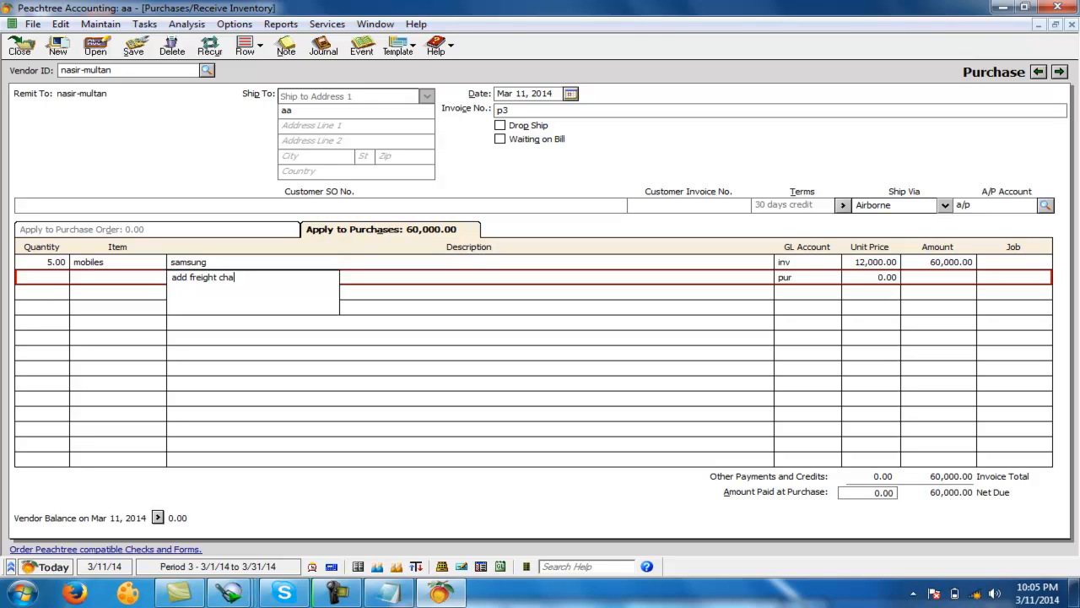
text(rges)
key(Tab)
key(Tab)
key(Tab)
text(1,0)
text(000)
key(Tab)
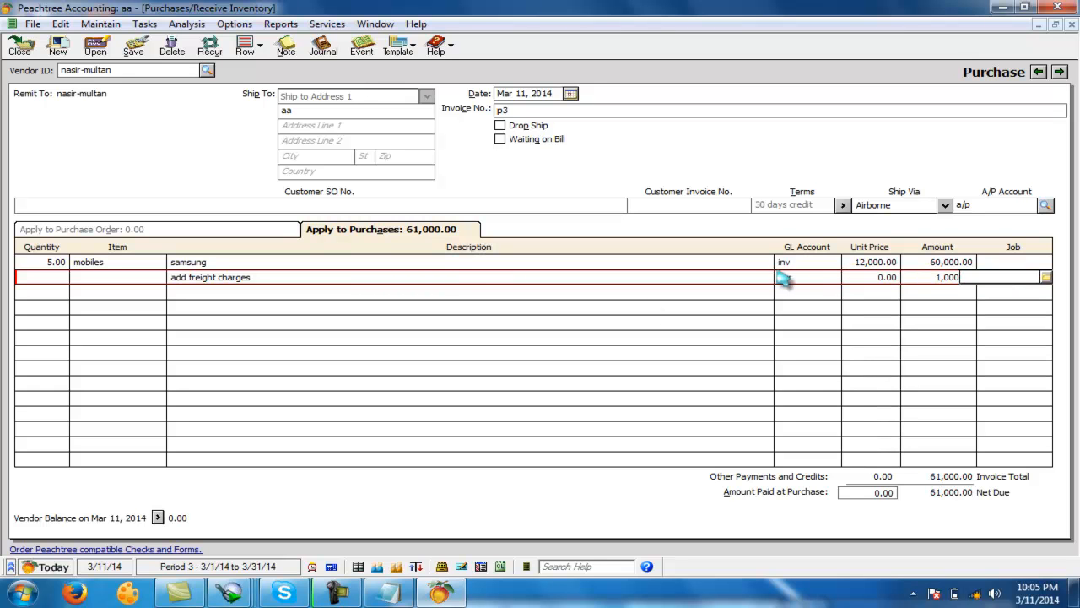
Step: Assign the freight charges line to the "fr on pur" account
key(shift+Tab)
key(shift+Tab)
key(shift+Tab)
click(836, 277)
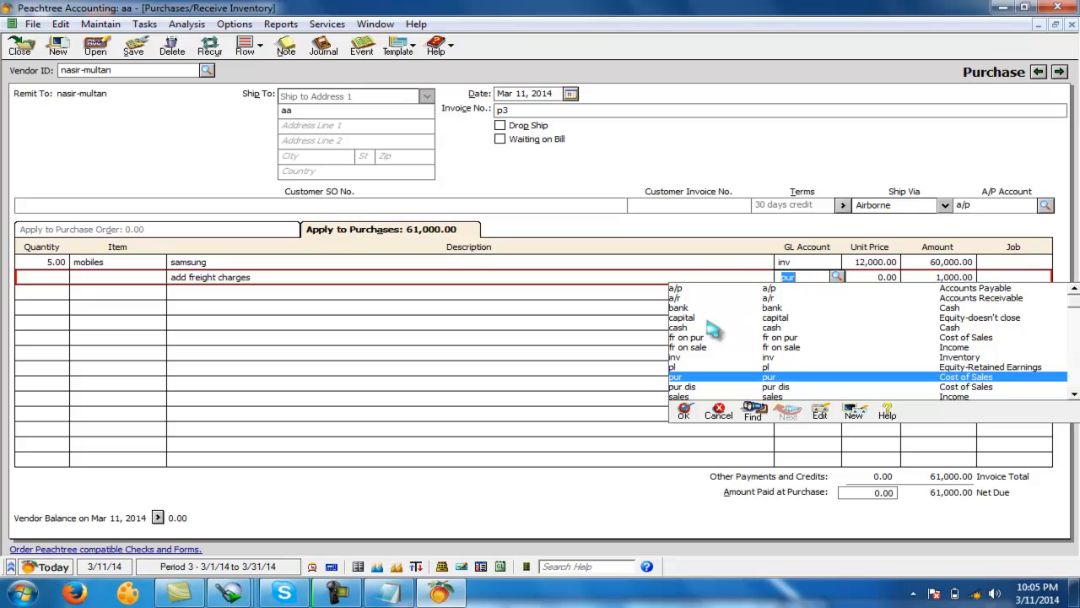
click(699, 338)
click(700, 339)
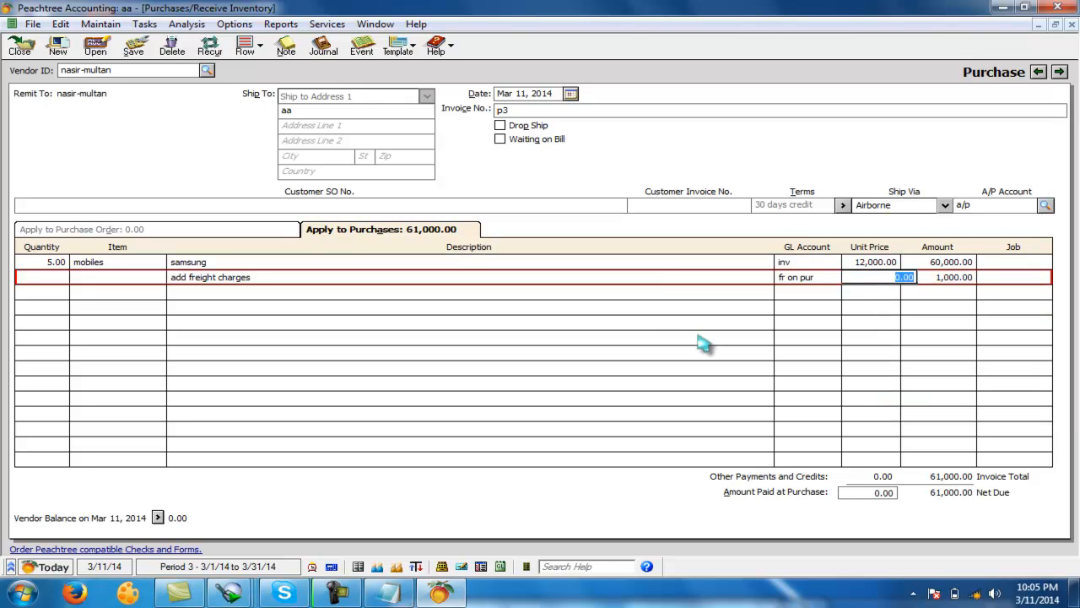
Step: Record 61,000 as the amount paid at purchase with reference "p3 fpd"
click(876, 492)
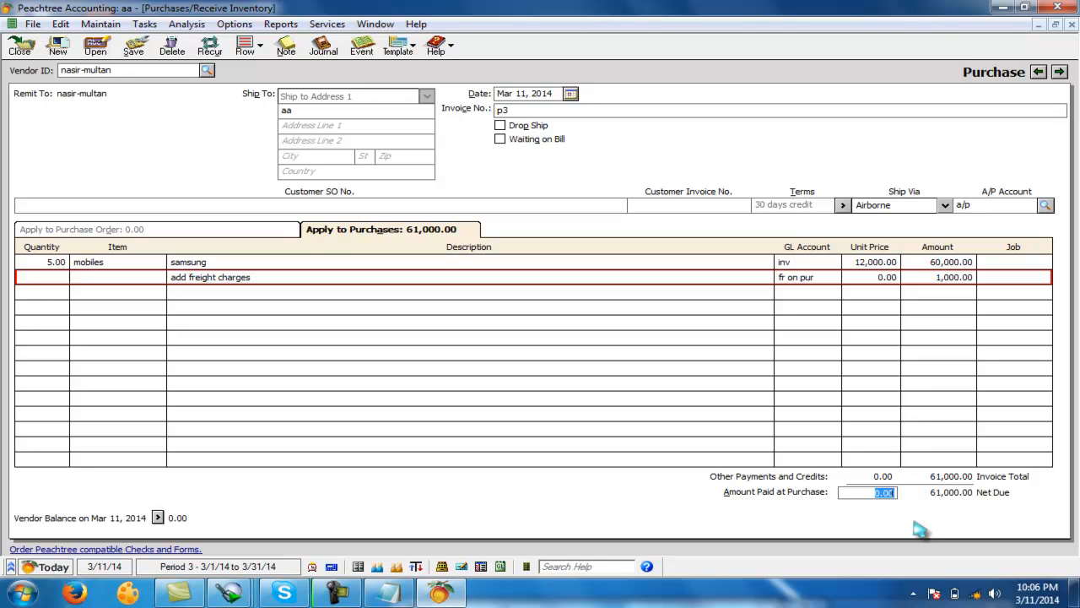
text(6)
key(Tab)
text(p3)
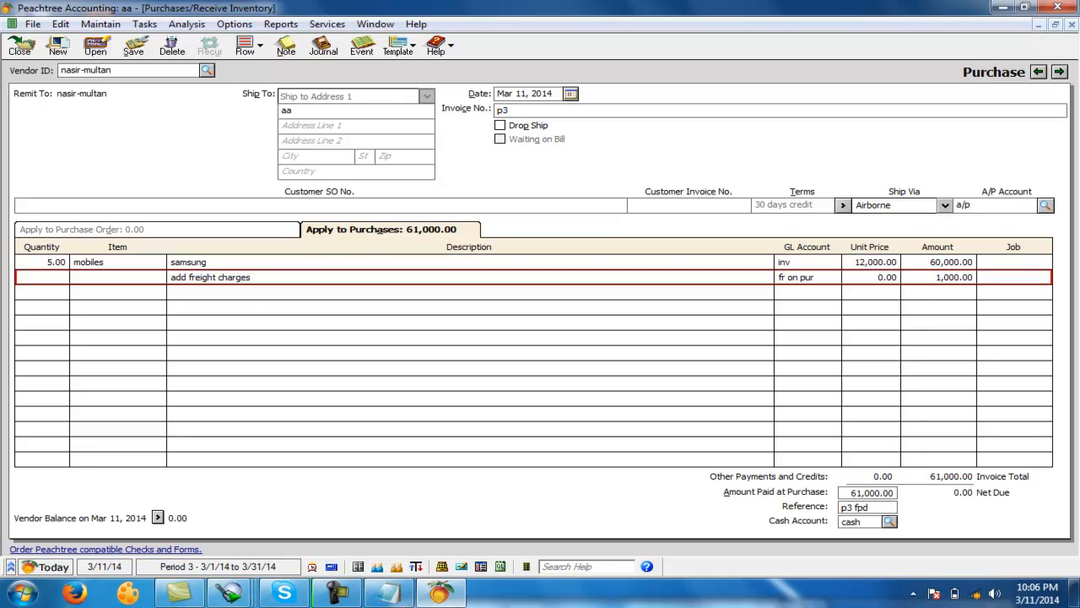
Step: Change the displayed terms to "on cash", then save and close the purchase
click(842, 205)
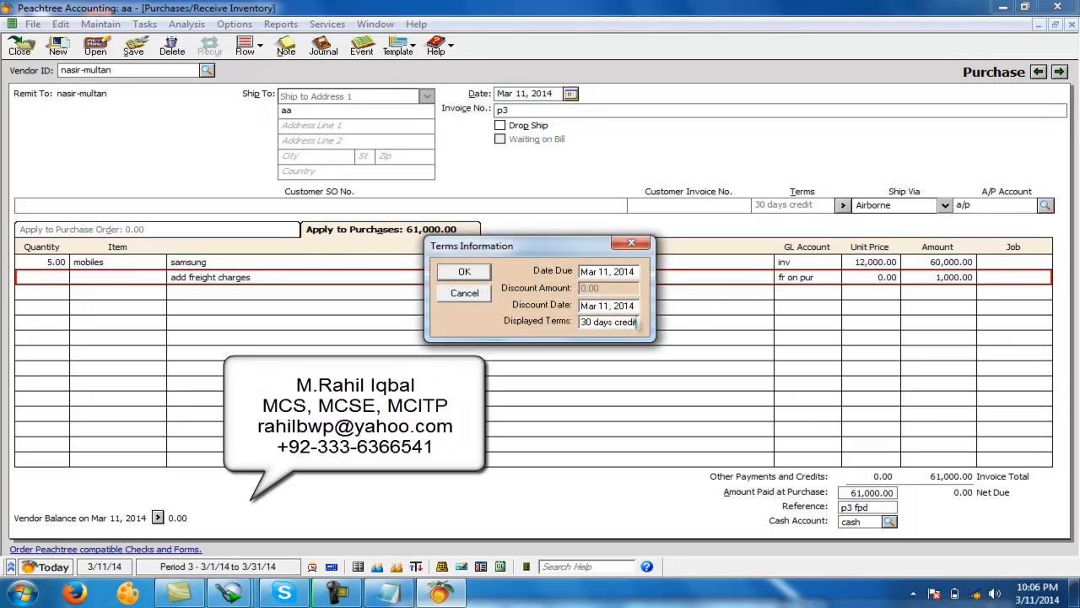
drag(635, 322, 581, 321)
text(on cash)
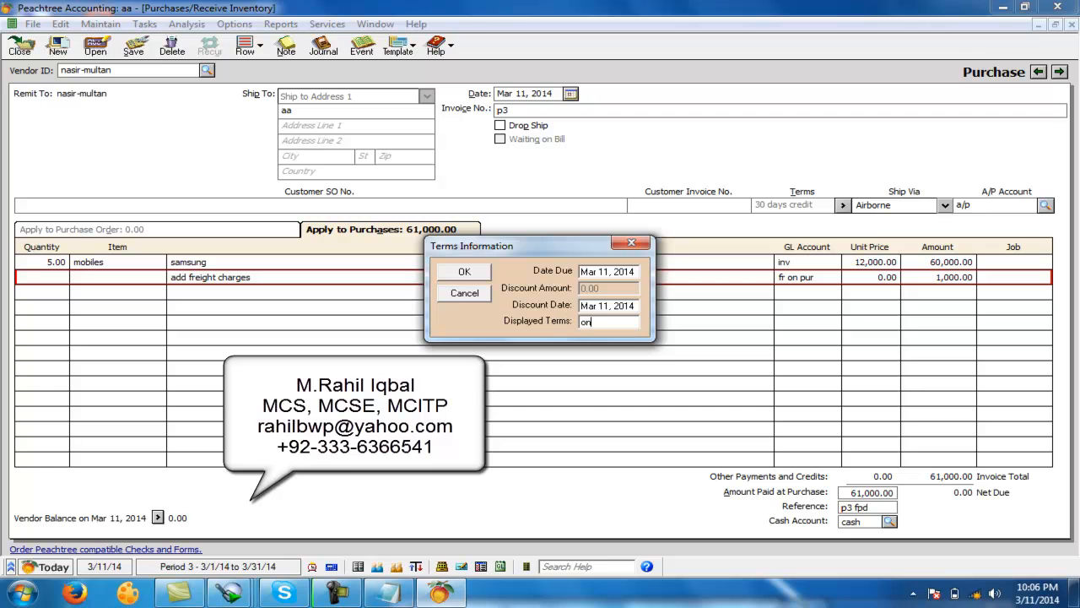
click(460, 272)
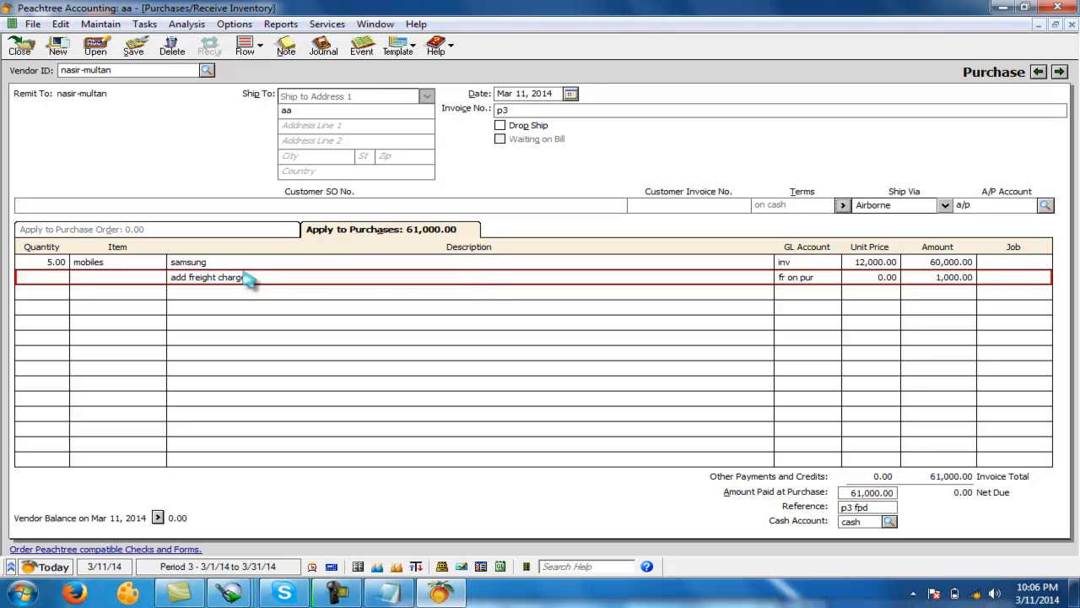
click(133, 51)
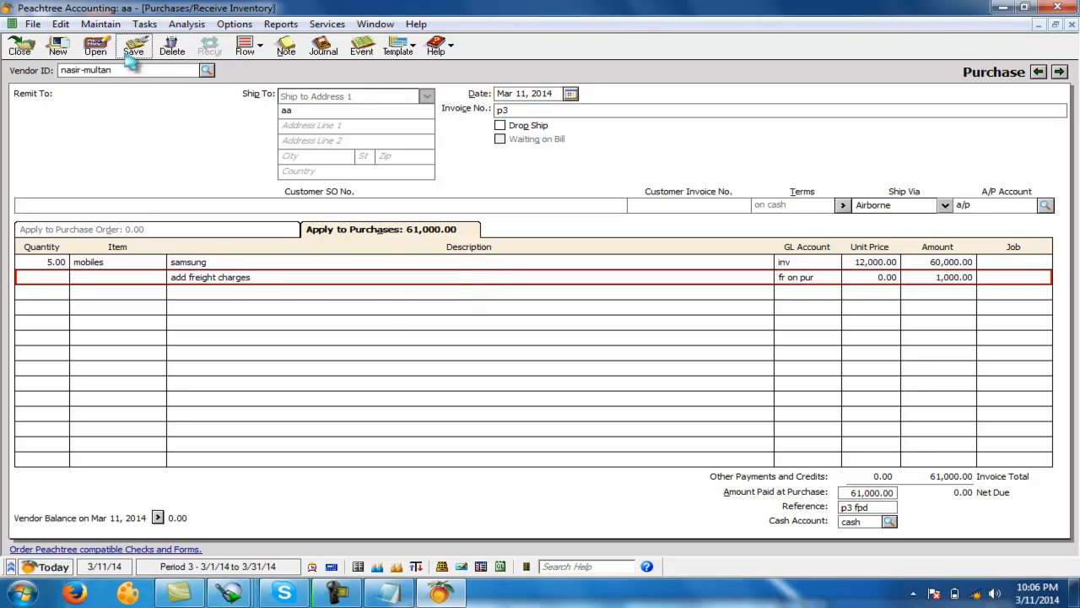
click(19, 47)
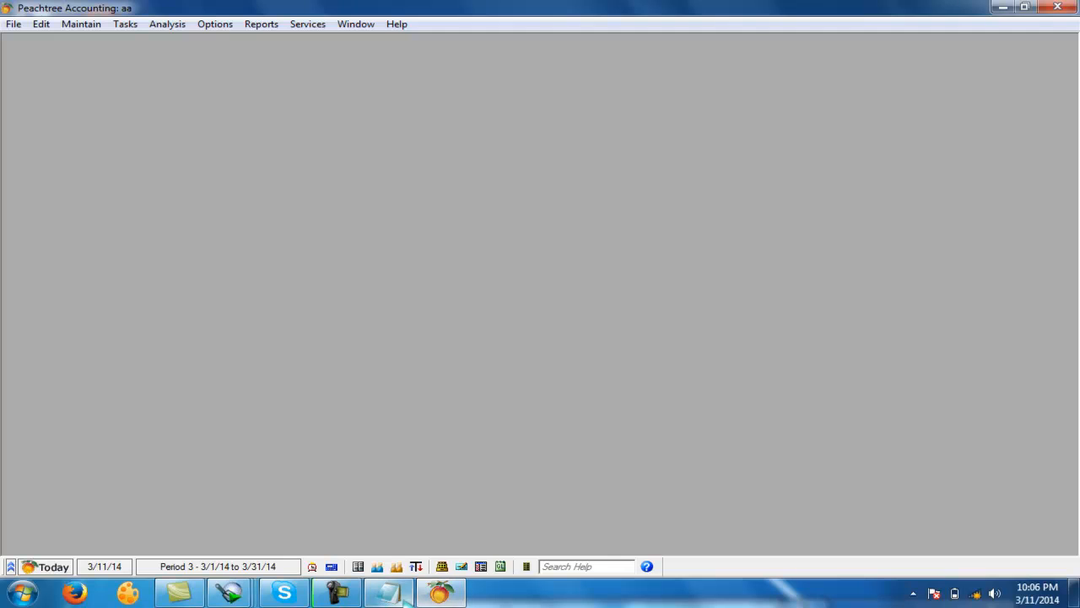
Step: Switch to Notepad, highlight "freight on purchase" in the topic list, and return to Peachtree
click(388, 593)
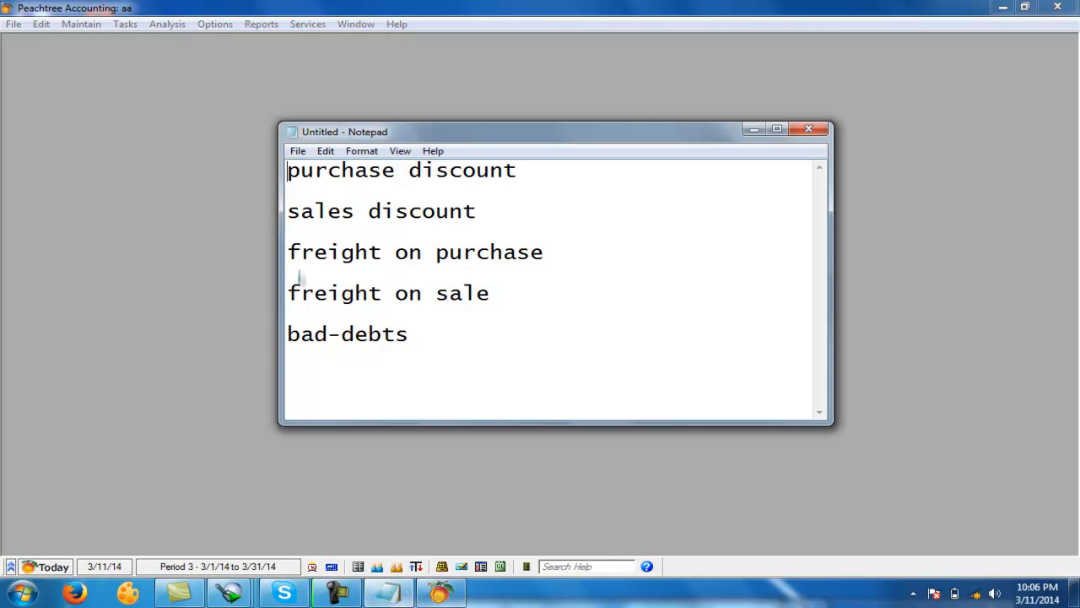
drag(288, 253, 556, 269)
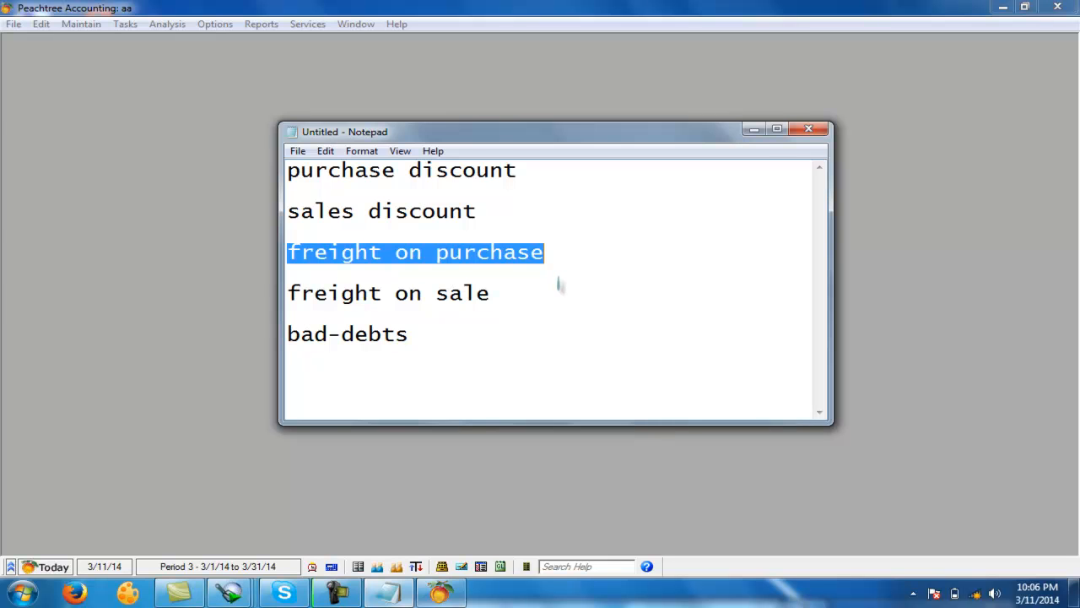
click(754, 129)
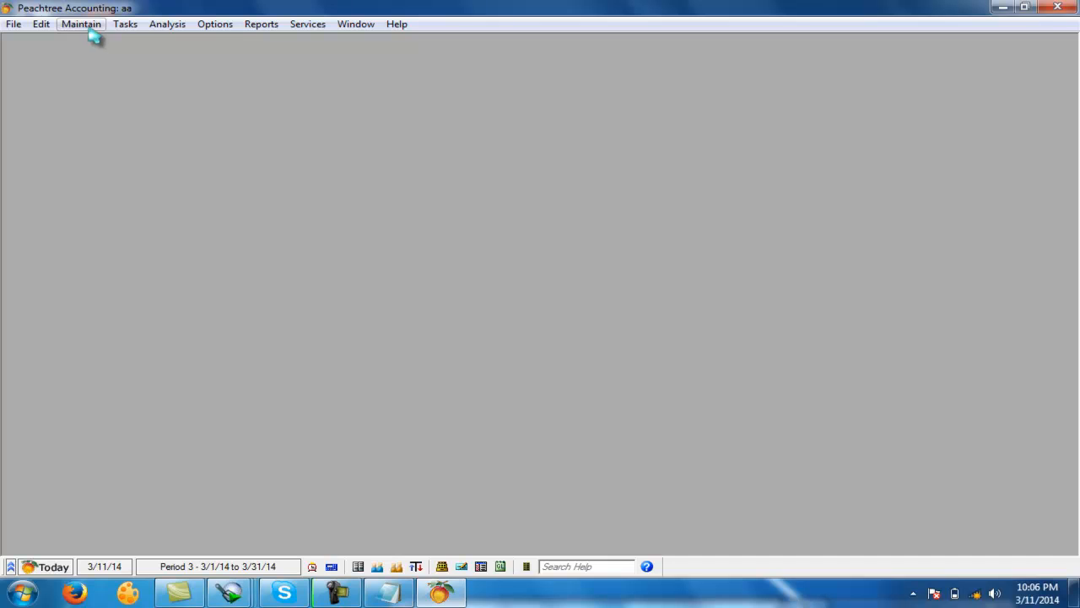
Step: Create a customer record using the customer's name as the ID and name, then save and close it
click(88, 28)
click(95, 43)
drag(371, 57, 489, 131)
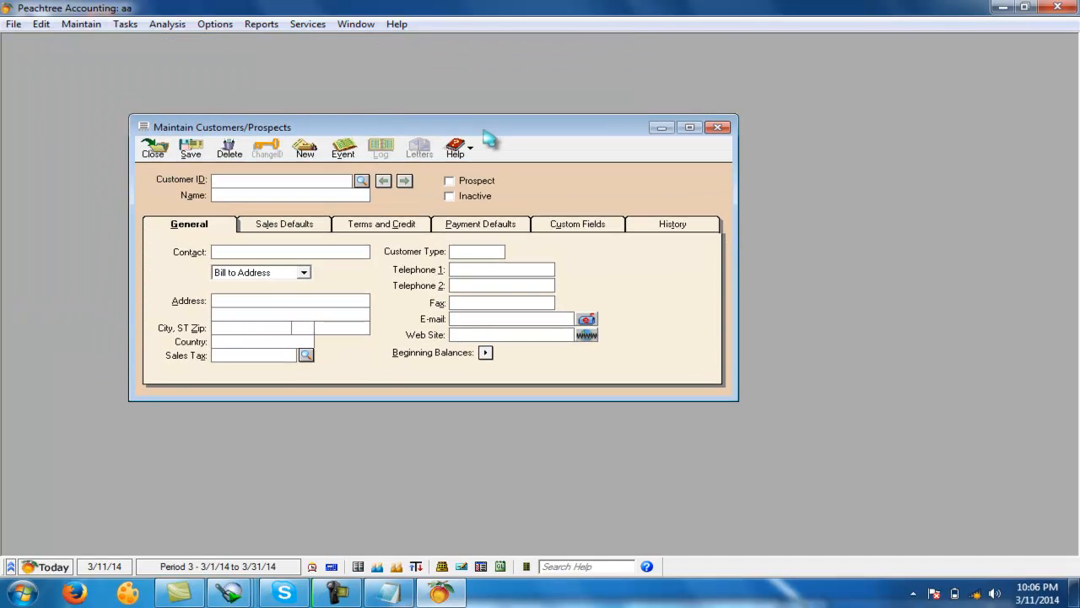
text(qasim)
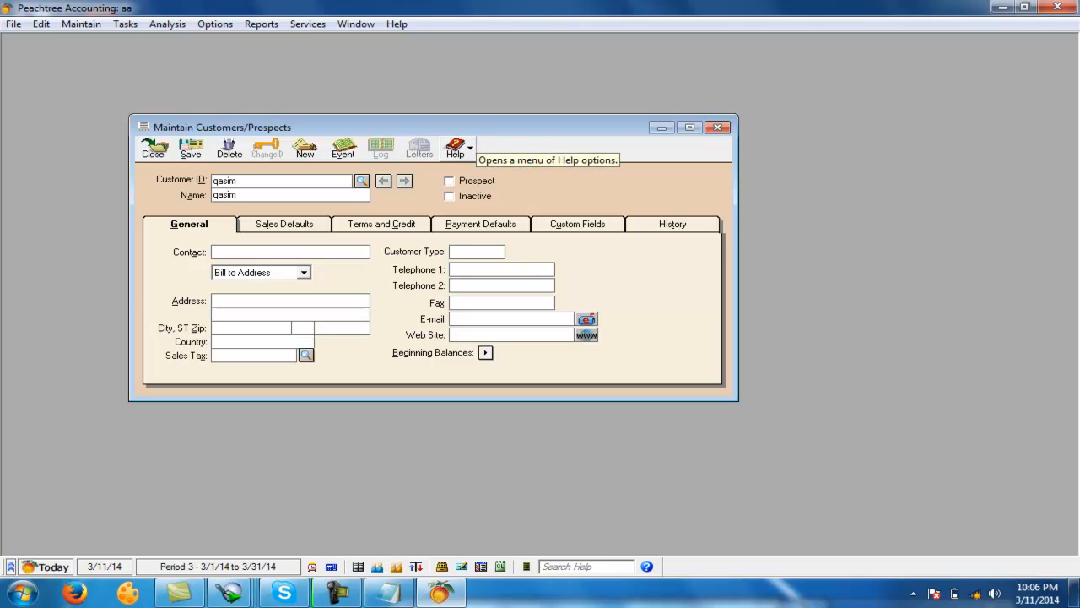
click(190, 149)
click(152, 150)
Step: Review the Item Costing Report for the mobiles item, then close the report and the report selection
click(261, 24)
click(279, 138)
double_click(464, 335)
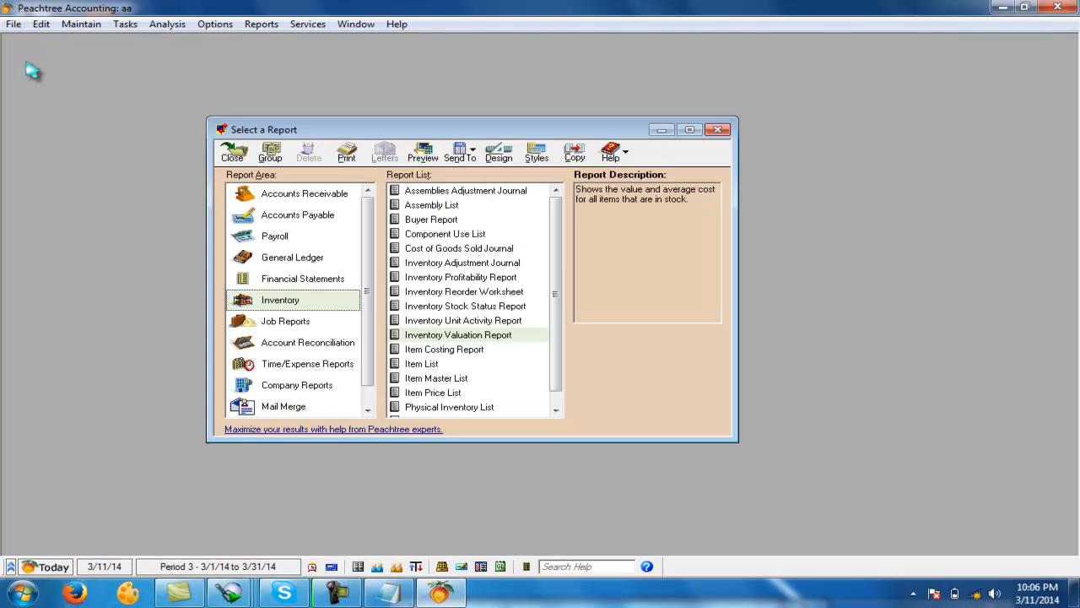
click(27, 70)
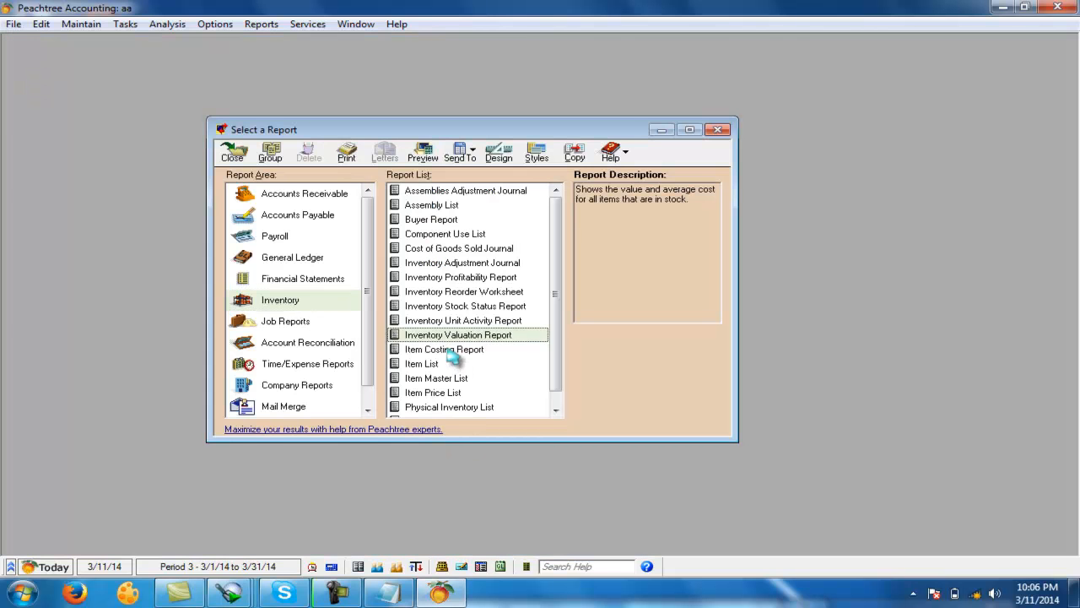
double_click(449, 352)
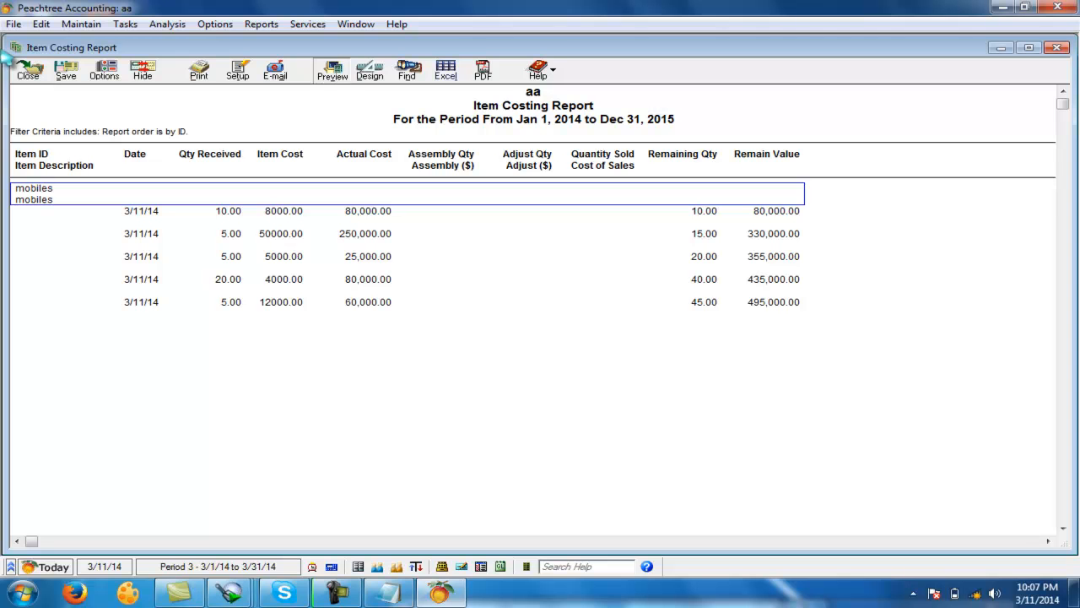
click(28, 70)
click(233, 154)
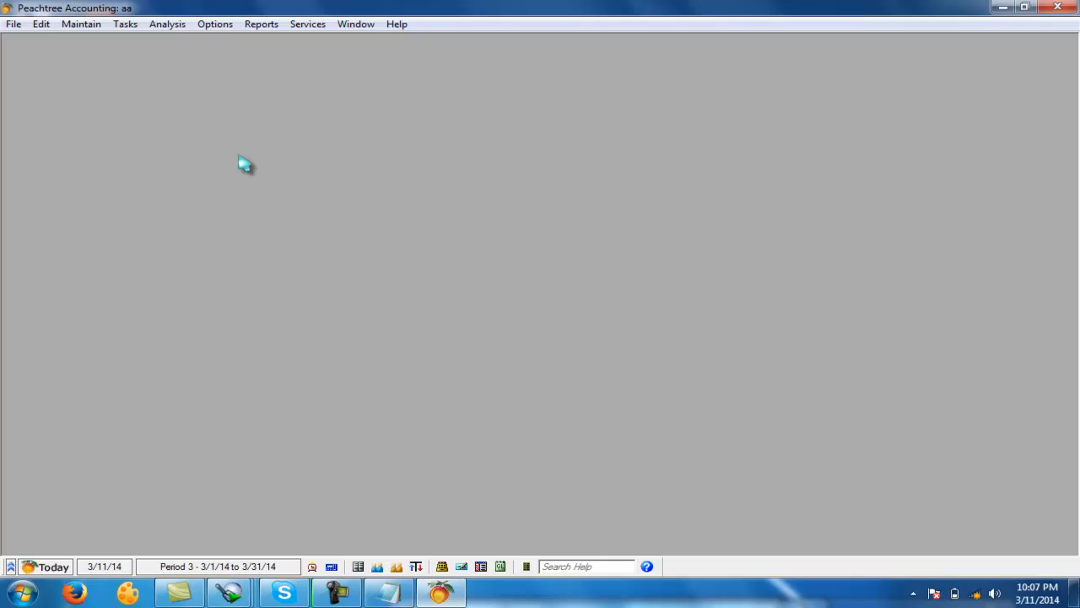
Step: Start a sales invoice for the newly created customer with invoice number "s1"
click(124, 25)
click(161, 61)
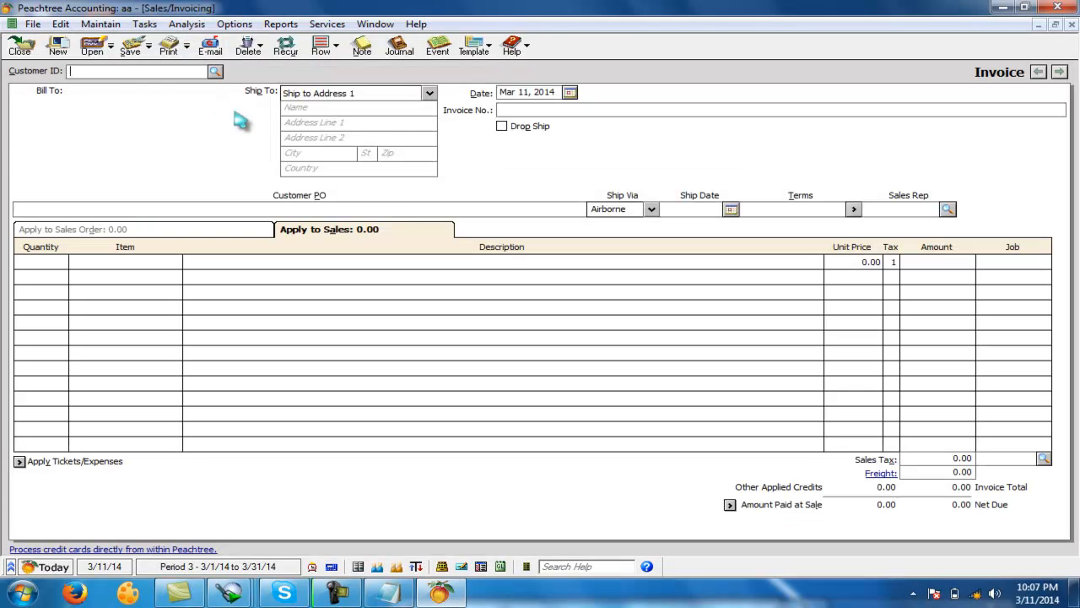
click(215, 71)
click(159, 92)
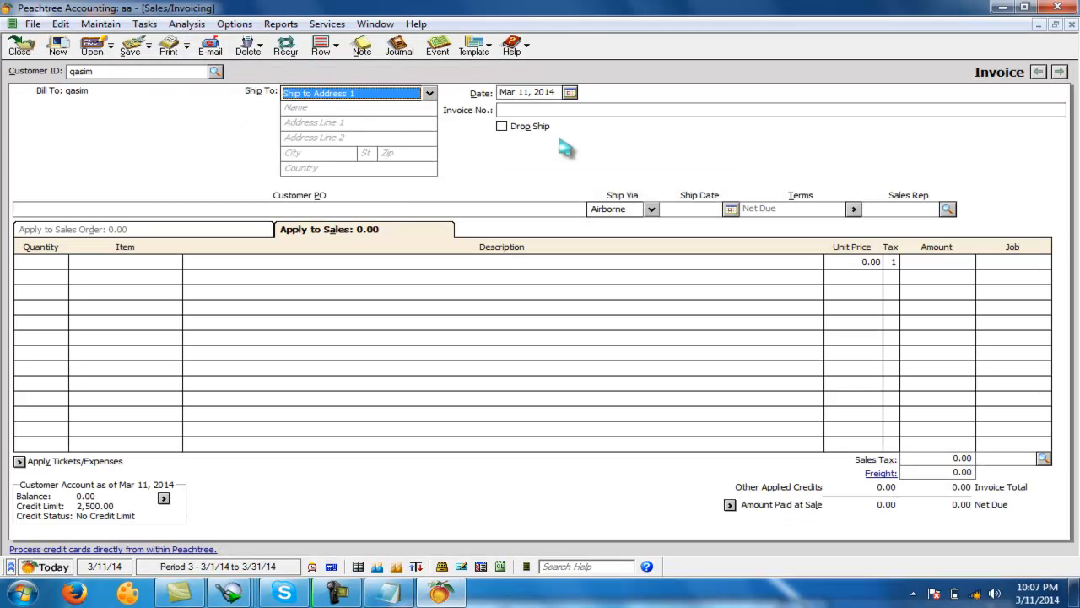
click(560, 110)
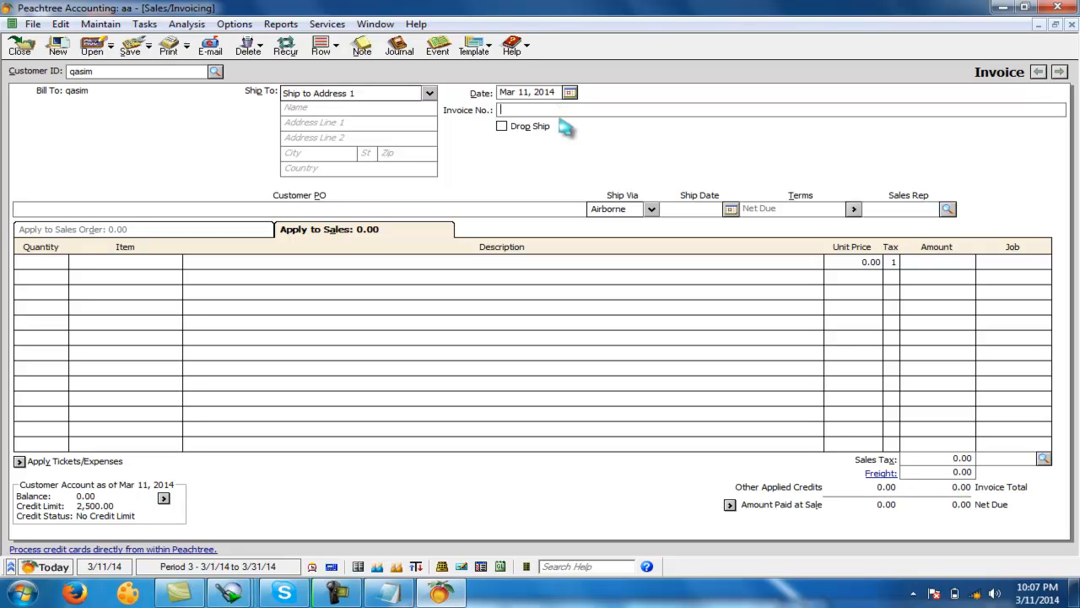
text(s1)
Step: Enter an invoice line for 1 "mobiles" described as "samsung galaxy" at a unit price of 52,000
click(72, 272)
click(57, 263)
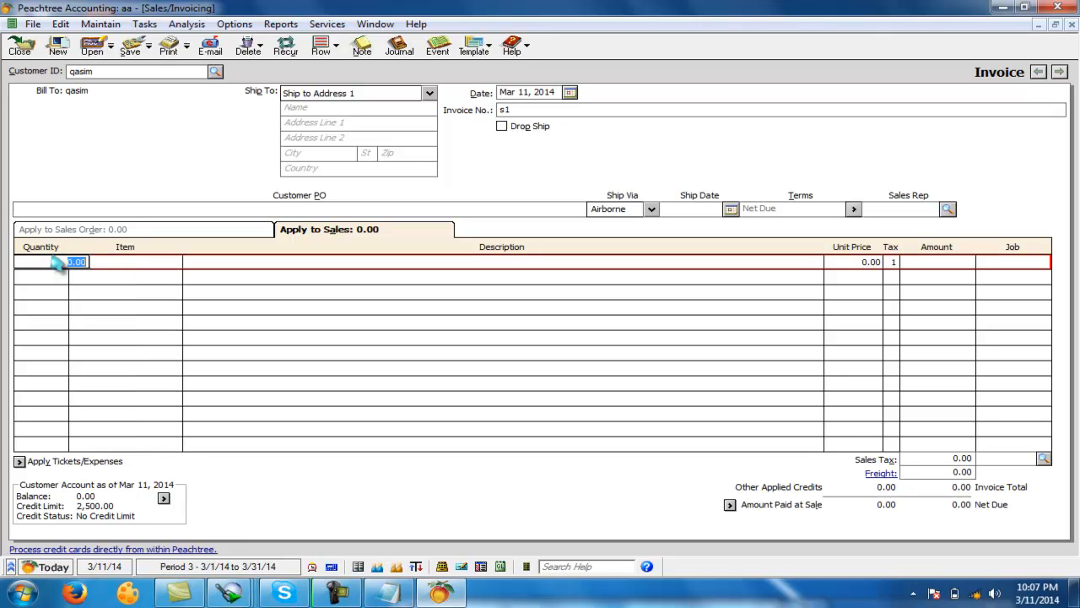
text(1)
key(Tab)
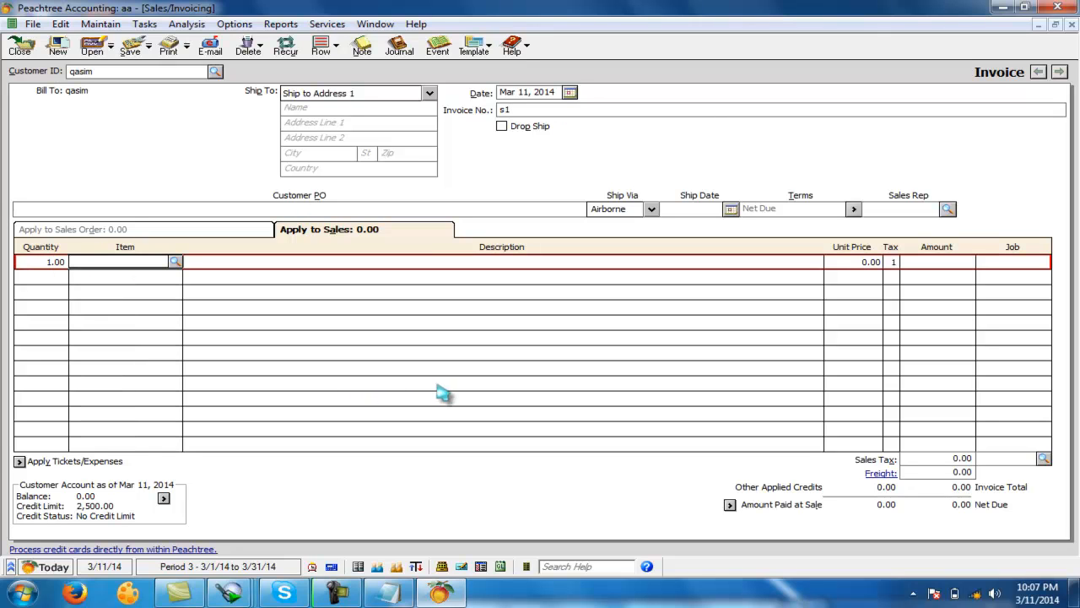
text(mobiles)
key(Tab)
text(samsung galaxy)
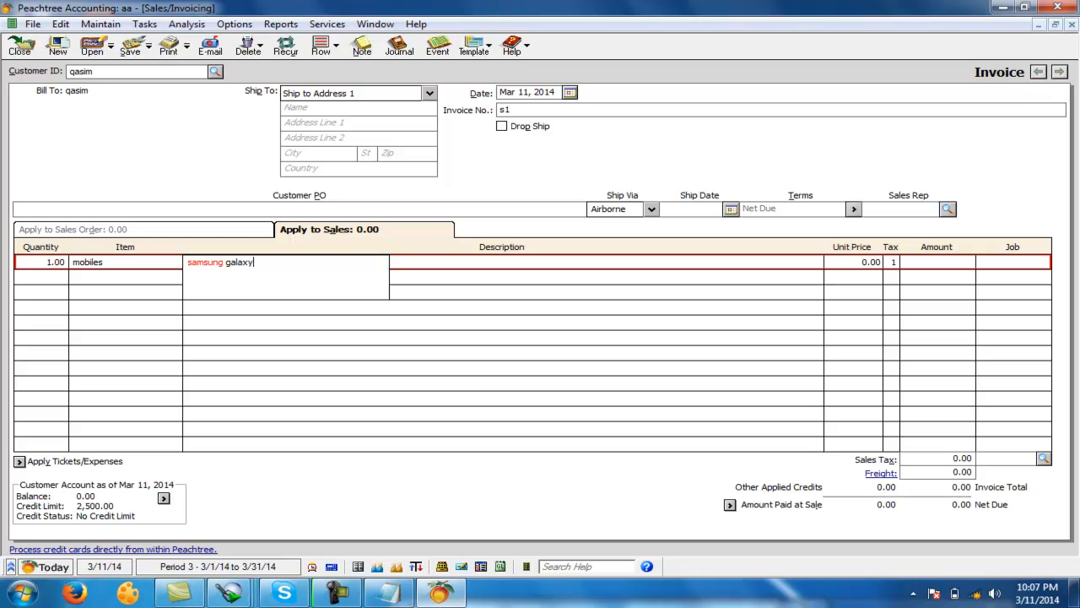
key(Tab)
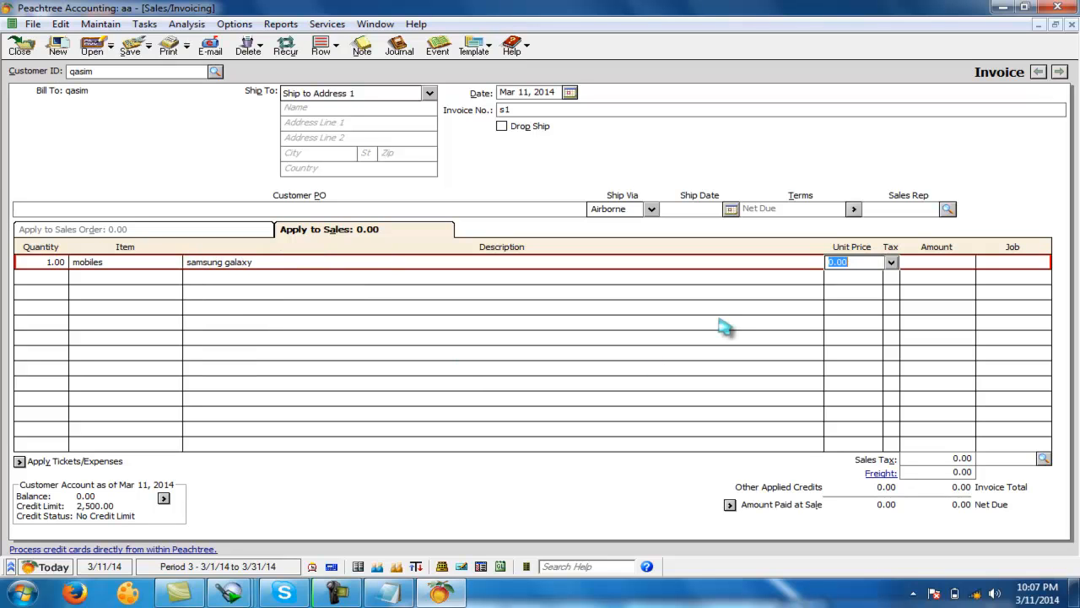
text(52000)
key(Tab)
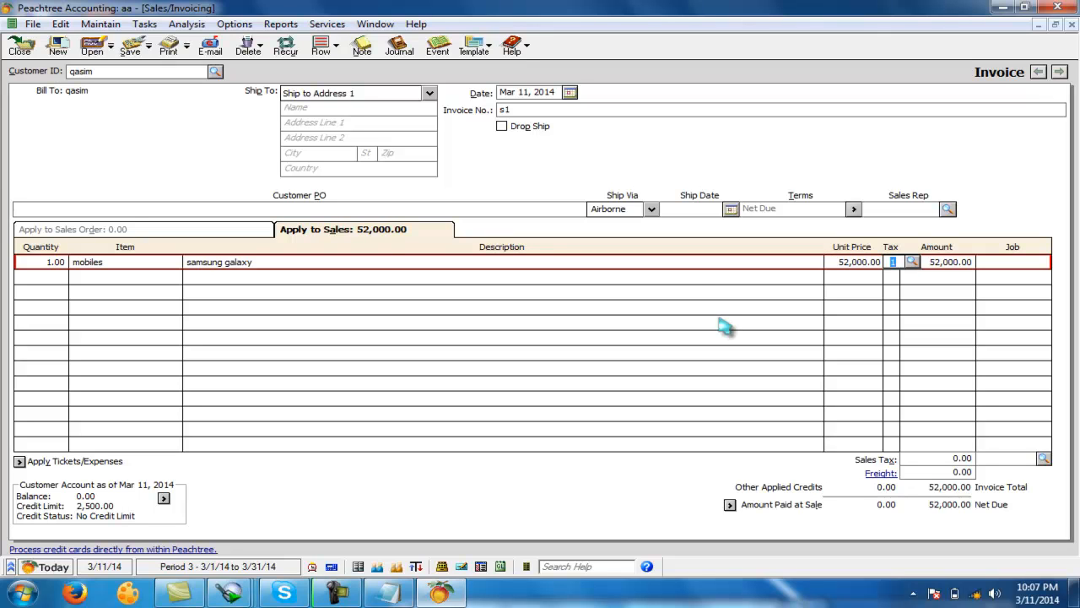
click(688, 263)
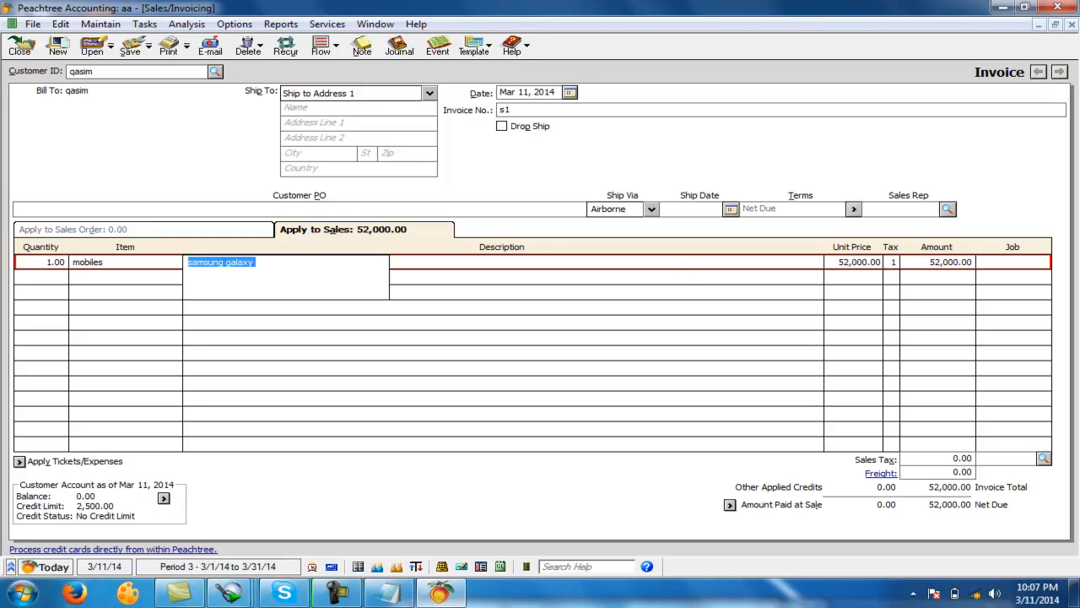
click(142, 261)
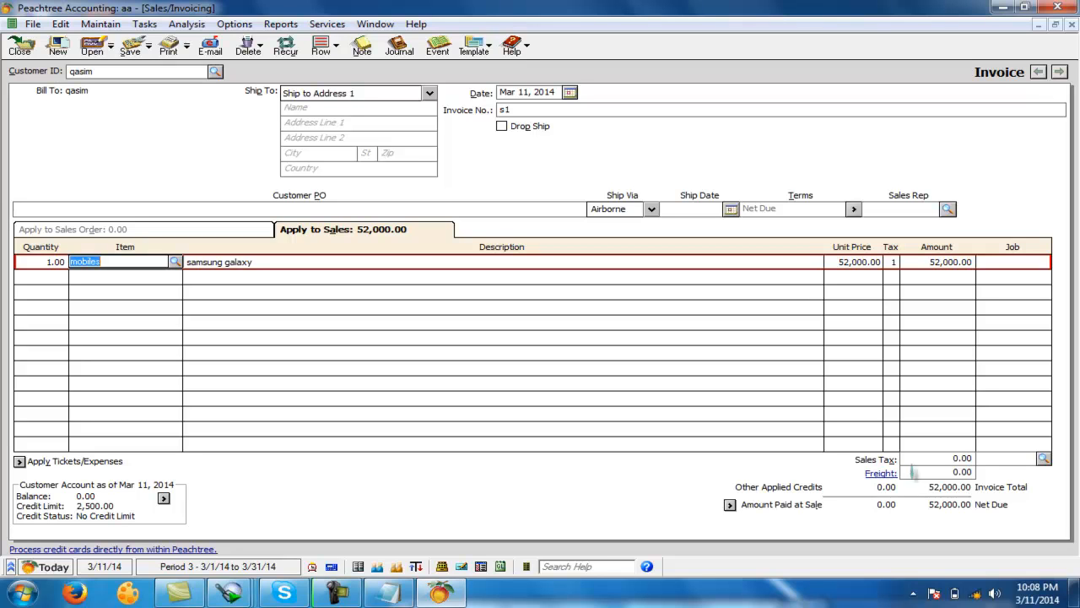
Step: Set the GL Freight Account in the inventory item defaults to "fr on sale" and enter 500 as the invoice's freight
click(933, 472)
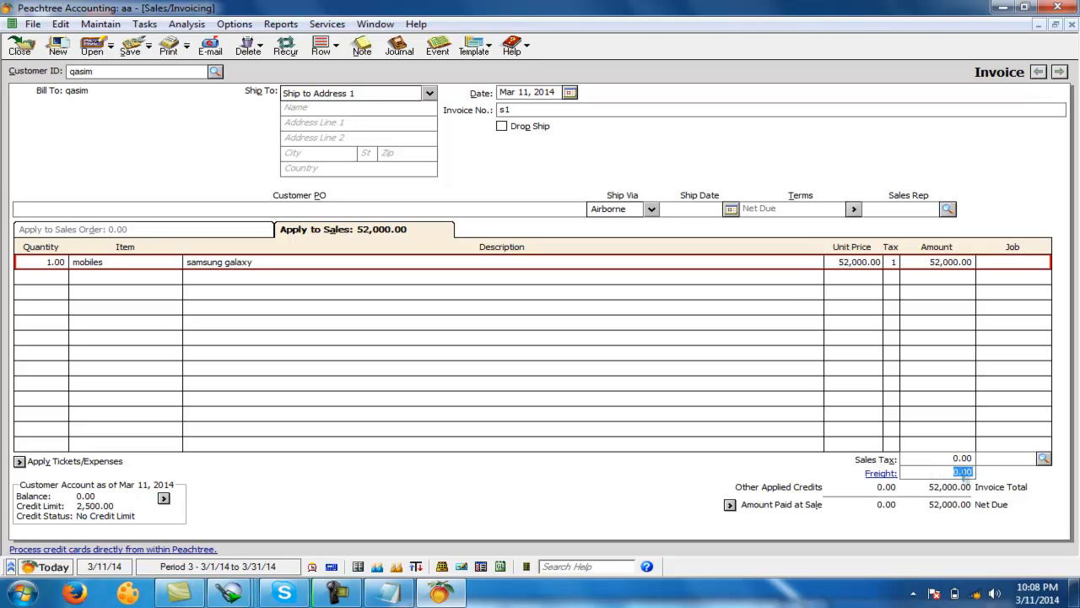
click(947, 470)
click(100, 24)
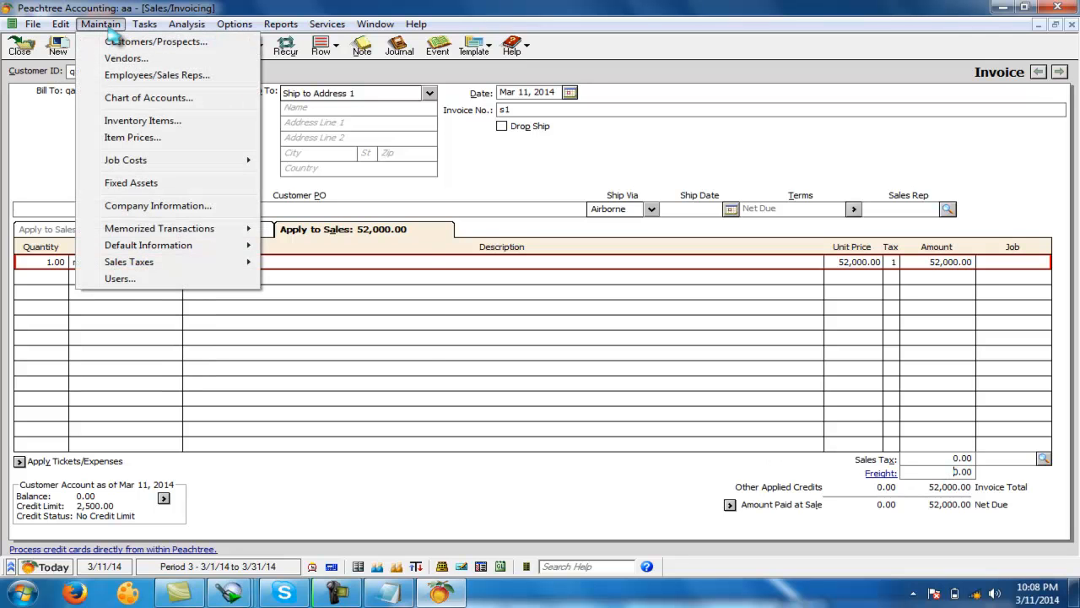
mouse_move(143, 247)
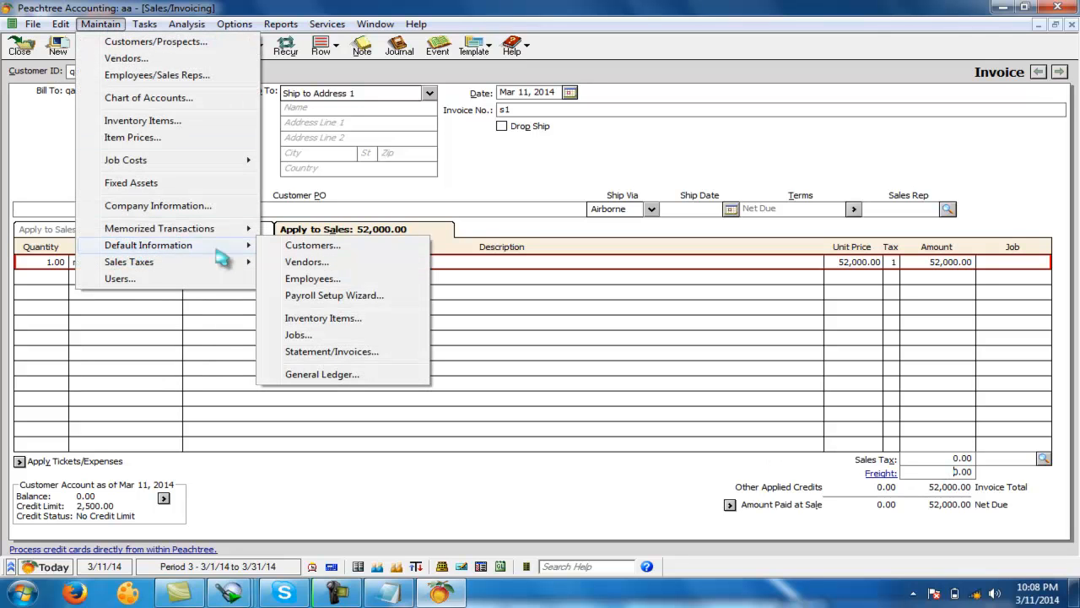
click(335, 321)
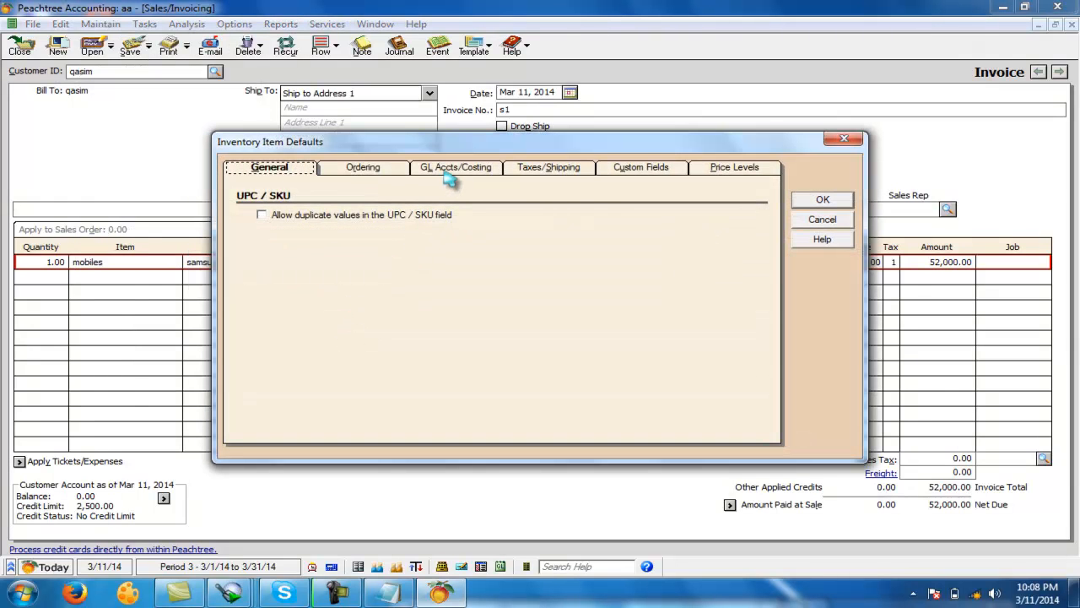
click(477, 168)
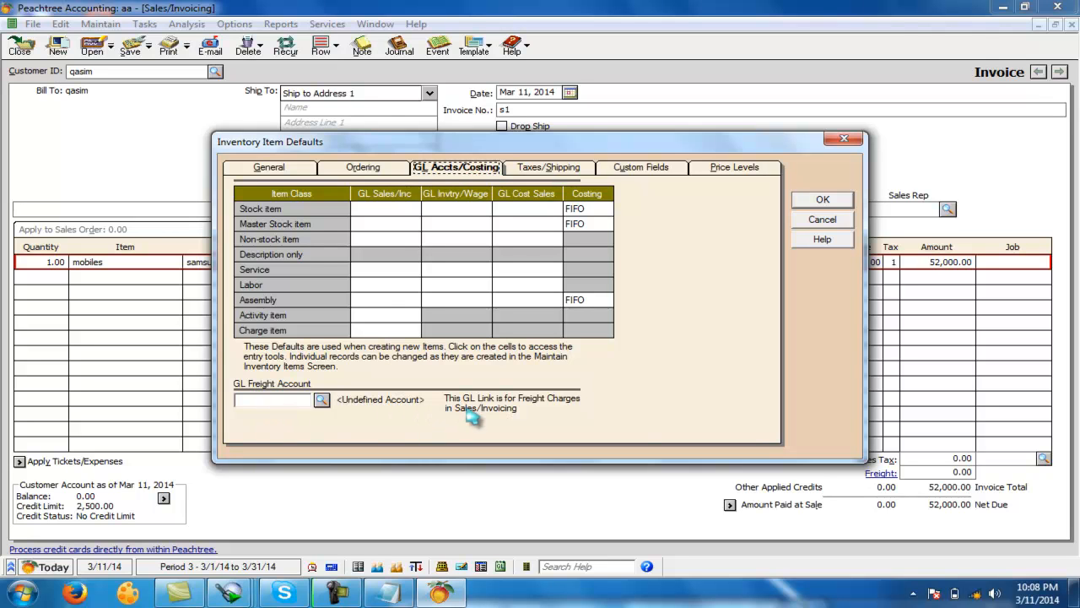
click(321, 399)
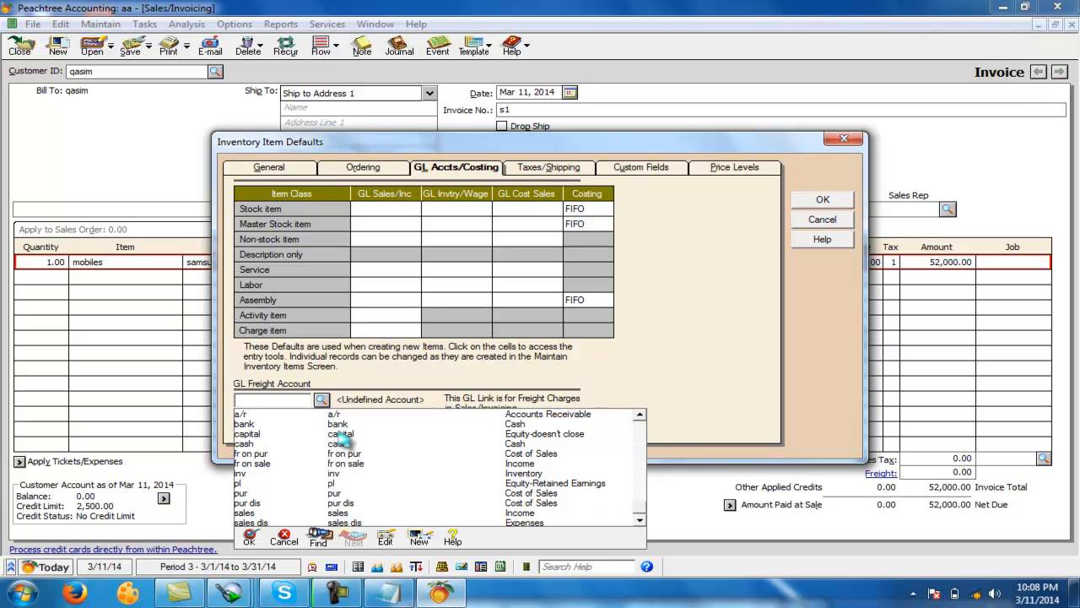
double_click(262, 464)
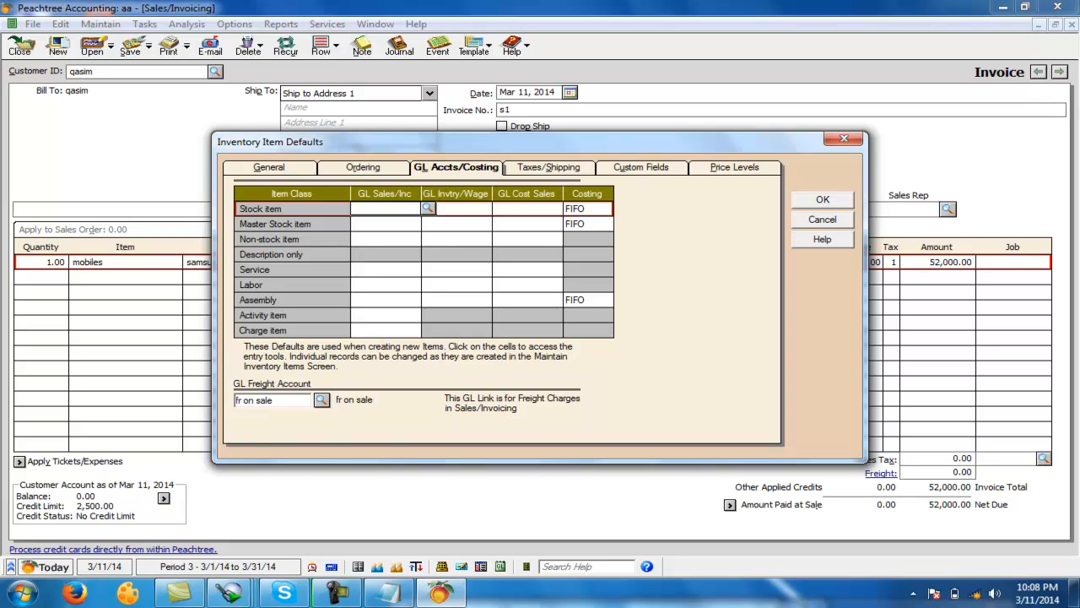
click(823, 199)
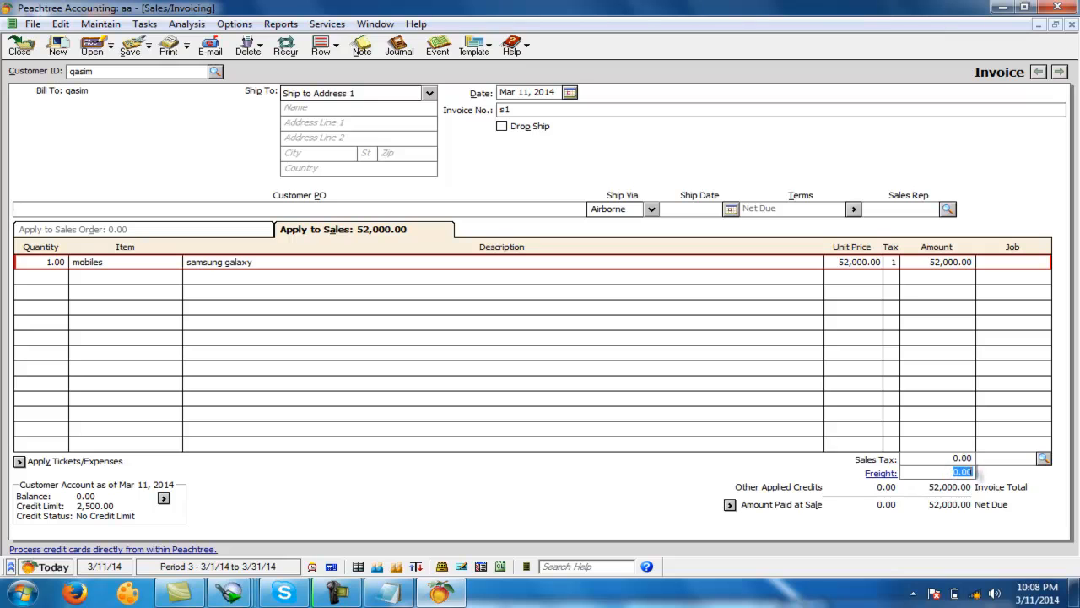
text(500)
key(Tab)
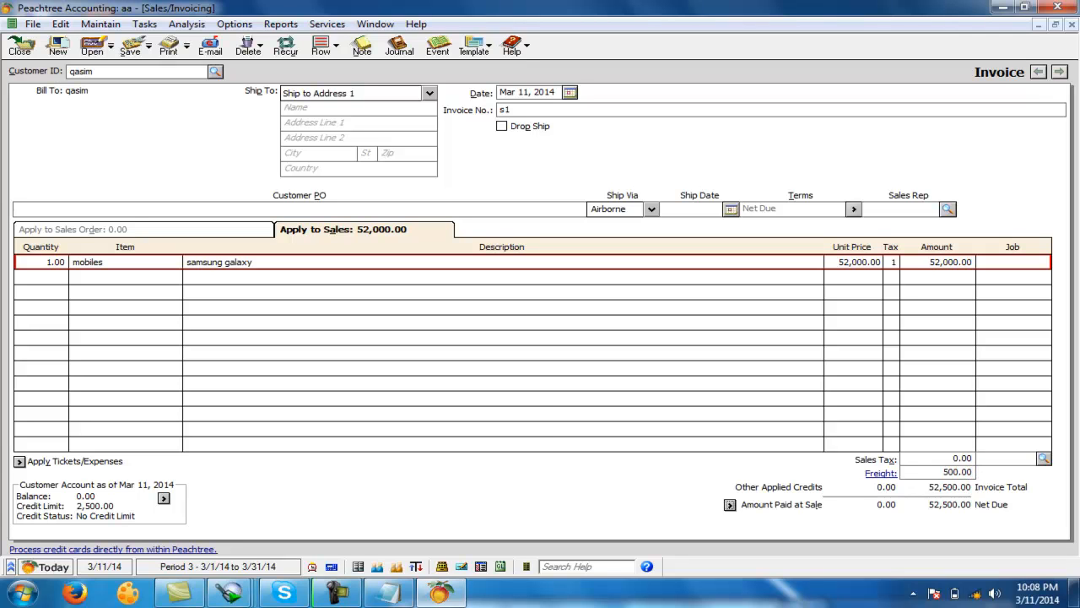
Step: Record 52,500 as the amount paid at sale with reference "s1 fpd", then save and close the invoice
click(730, 505)
click(642, 291)
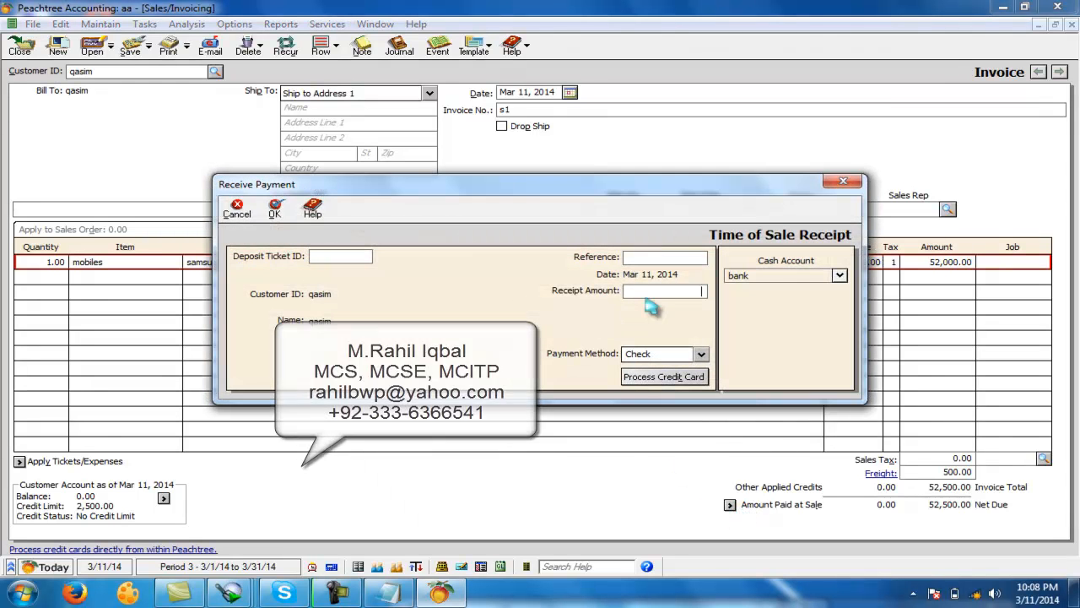
text(5)
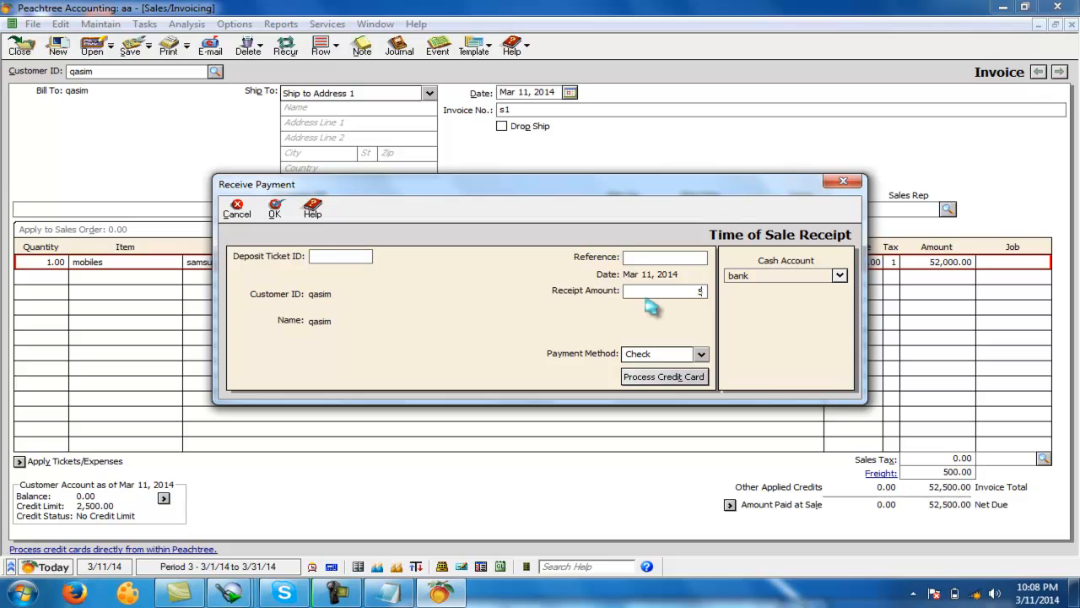
text(2,50)
text(00)
click(679, 262)
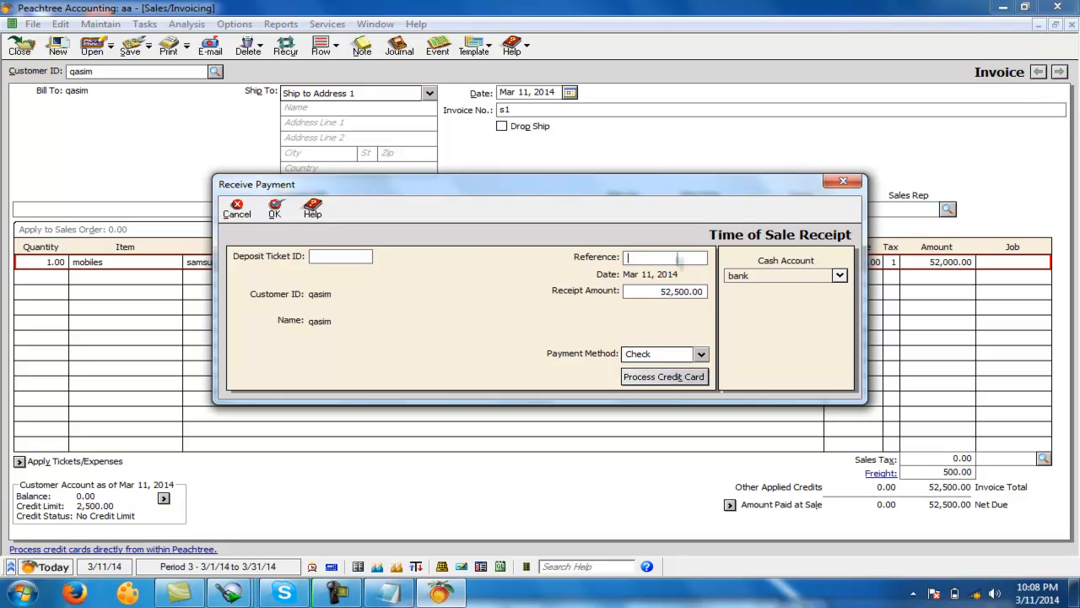
text(s1 fpd)
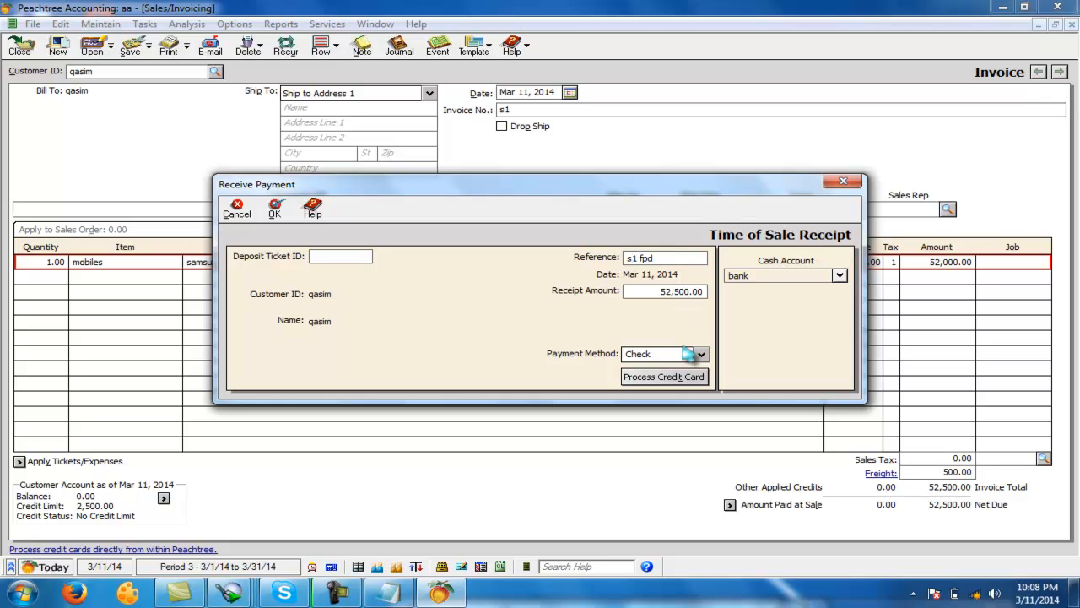
click(274, 207)
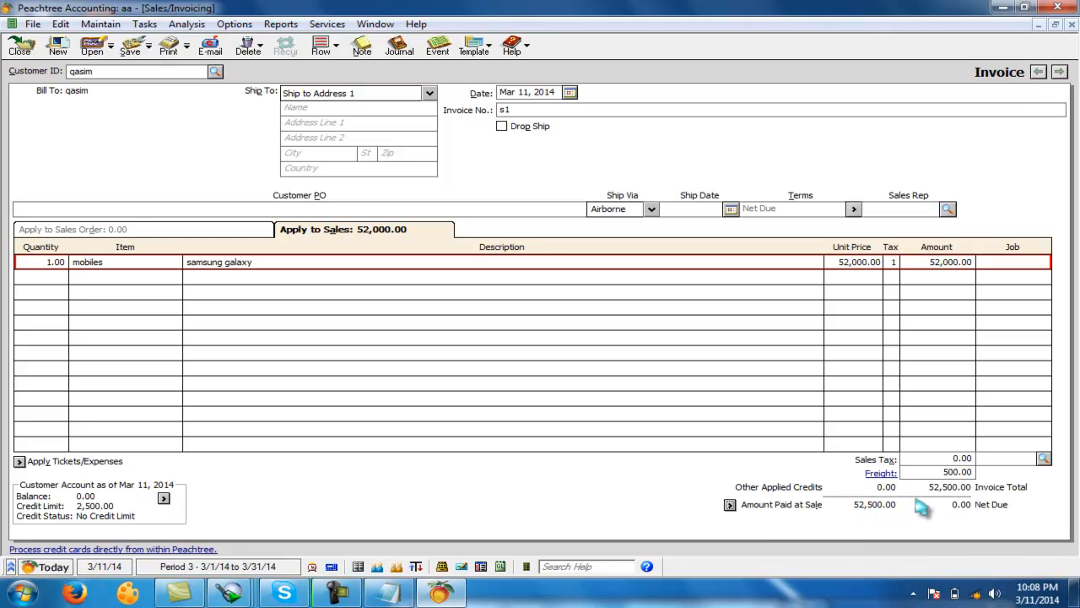
click(130, 46)
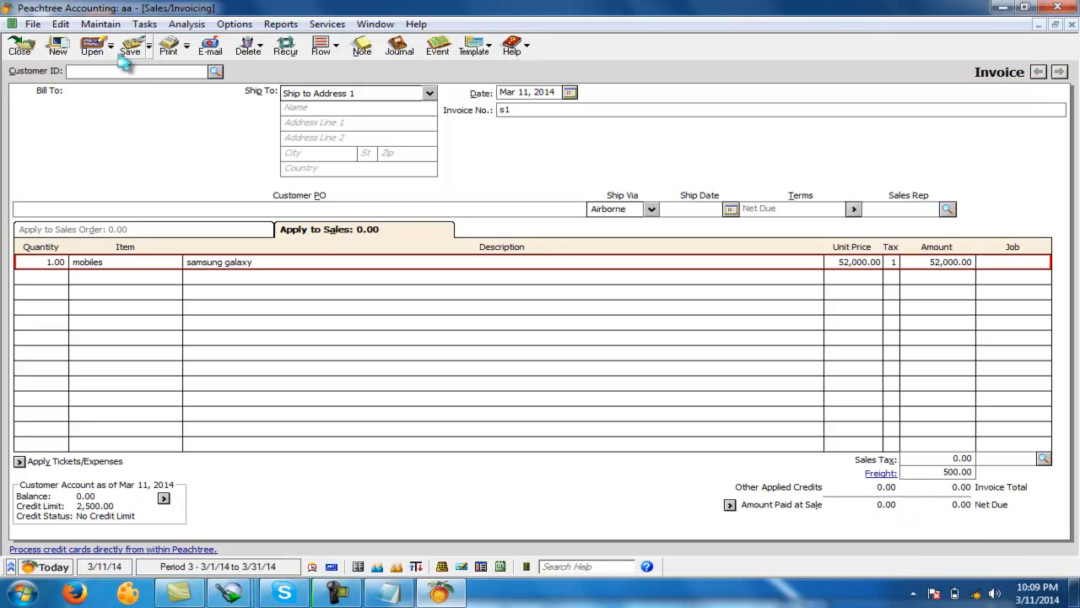
click(21, 48)
Step: Open the standard income statement and examine the "fr on sale" and "sales" revenue lines
click(261, 24)
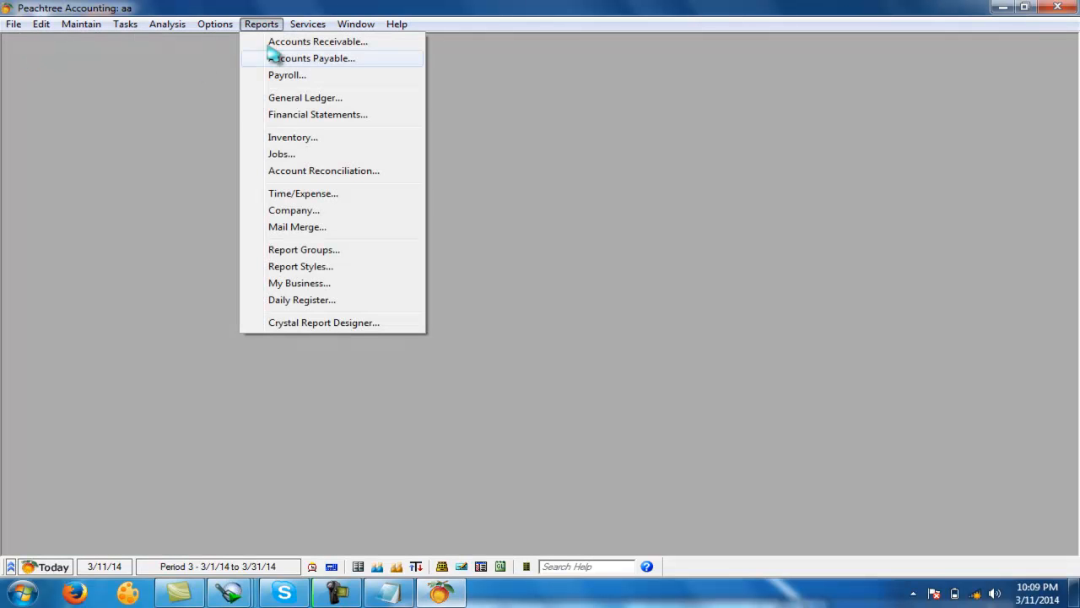
click(291, 116)
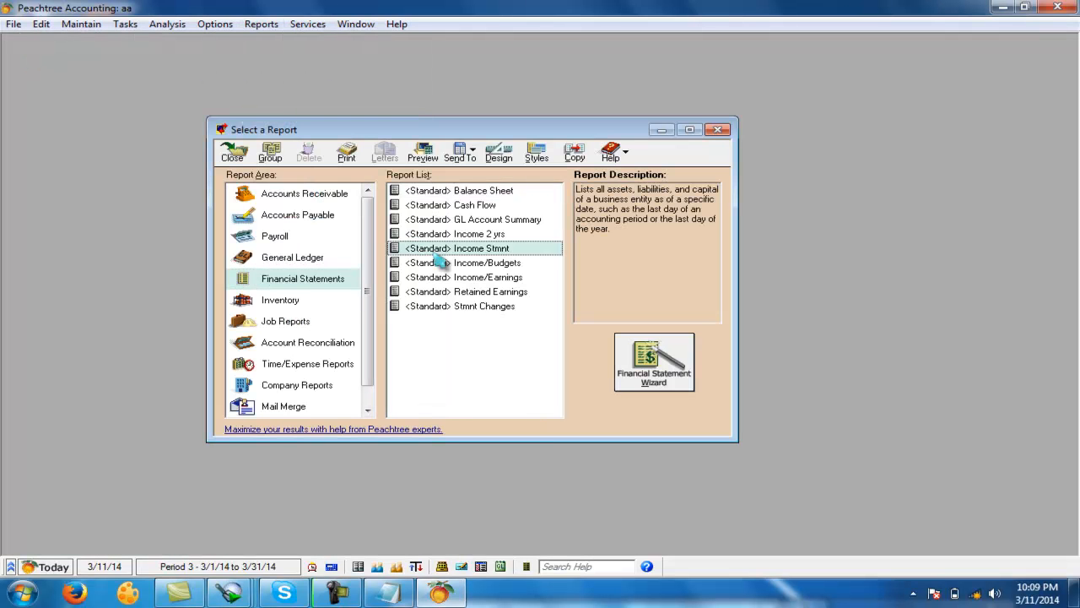
double_click(443, 249)
click(528, 388)
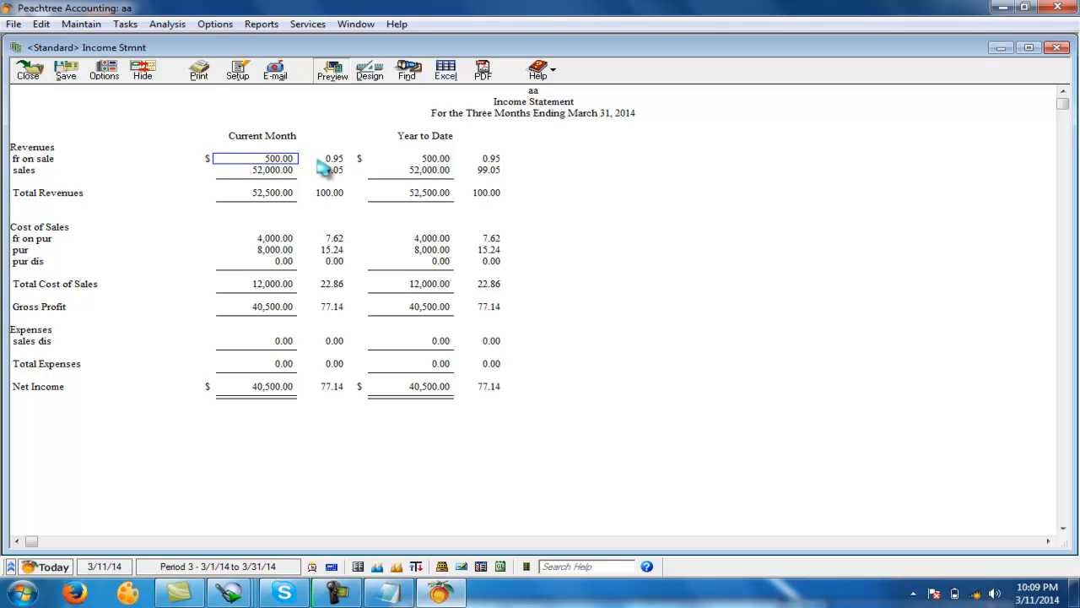
key(Down)
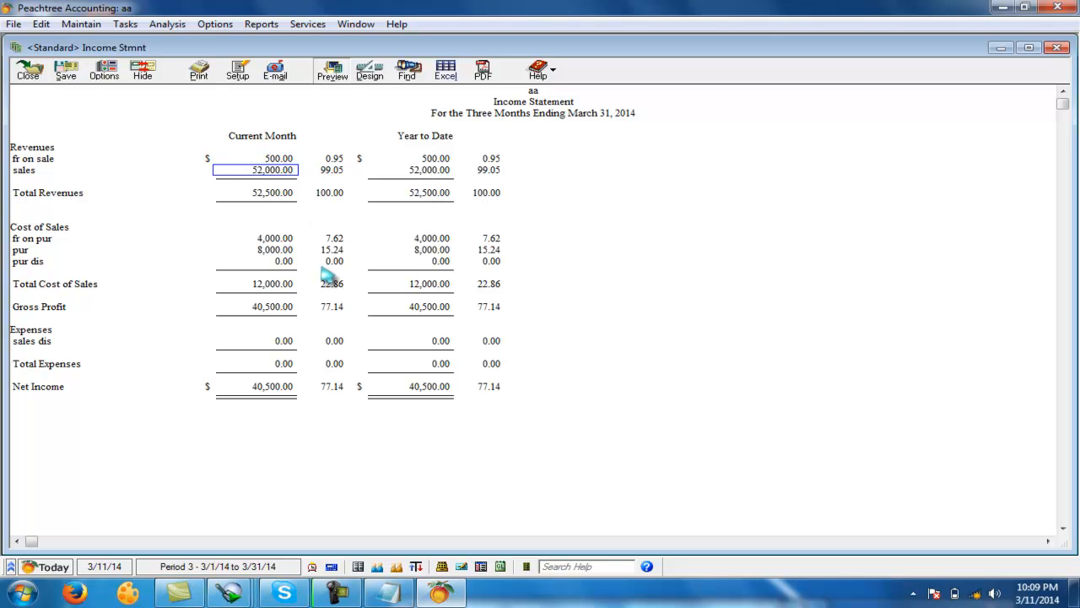
Step: Close the income statement and report list, and create a "tcs exp" account of type Expenses
click(28, 70)
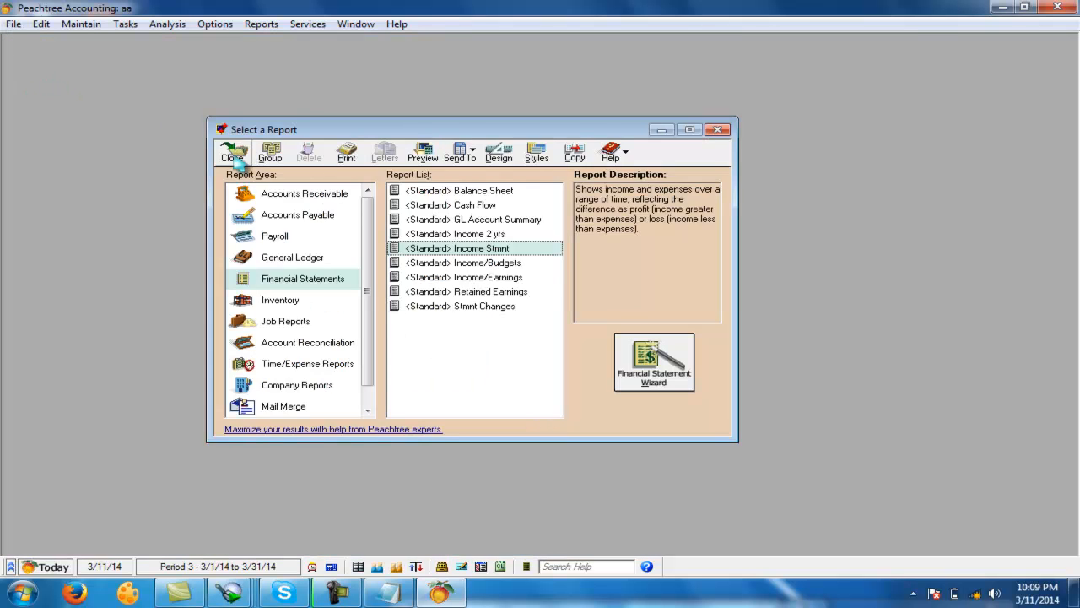
click(233, 154)
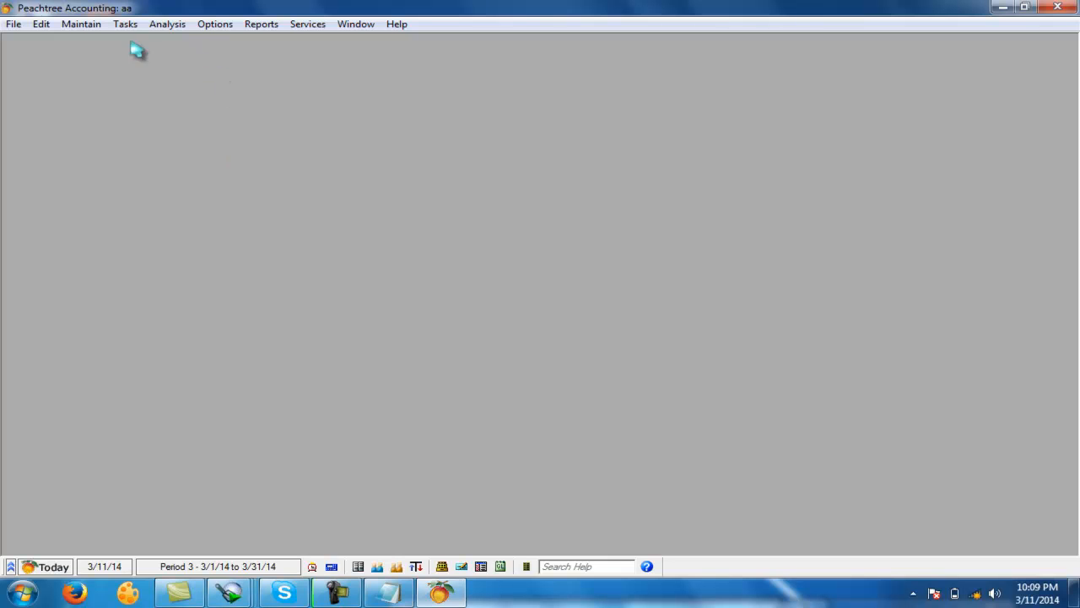
click(93, 28)
click(119, 99)
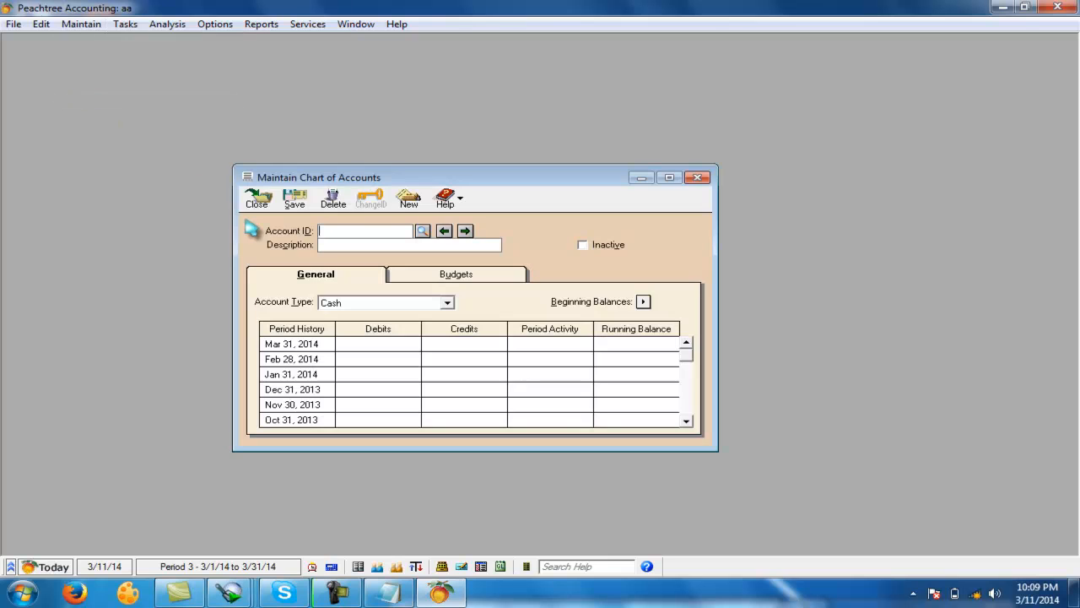
text(tctcs exp)
key(Tab)
key(e)
key(e)
key(e)
key(e)
key(Tab)
key(Tab)
key(Return)
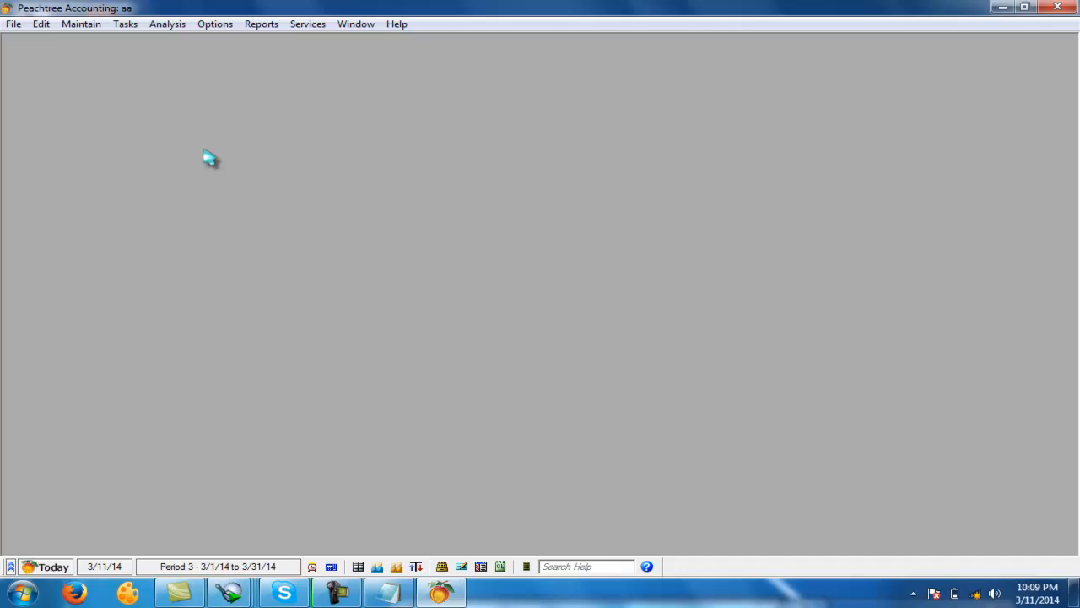
Step: Start a general journal entry and enter a debit line of 250 to the "tcs exp" account
click(128, 24)
click(179, 374)
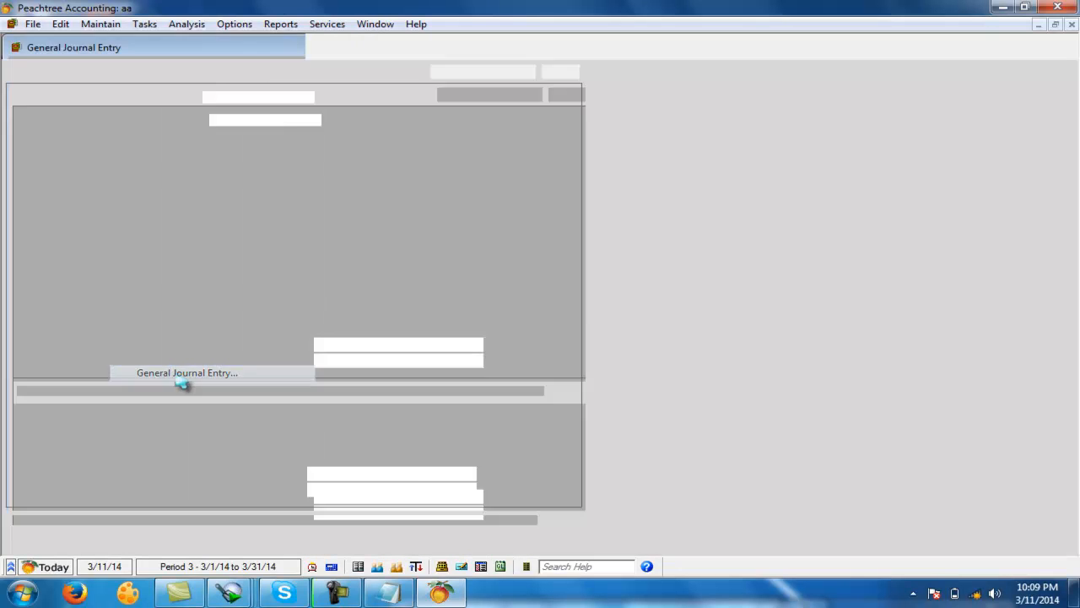
text(tcs exp)
key(Tab)
key(Tab)
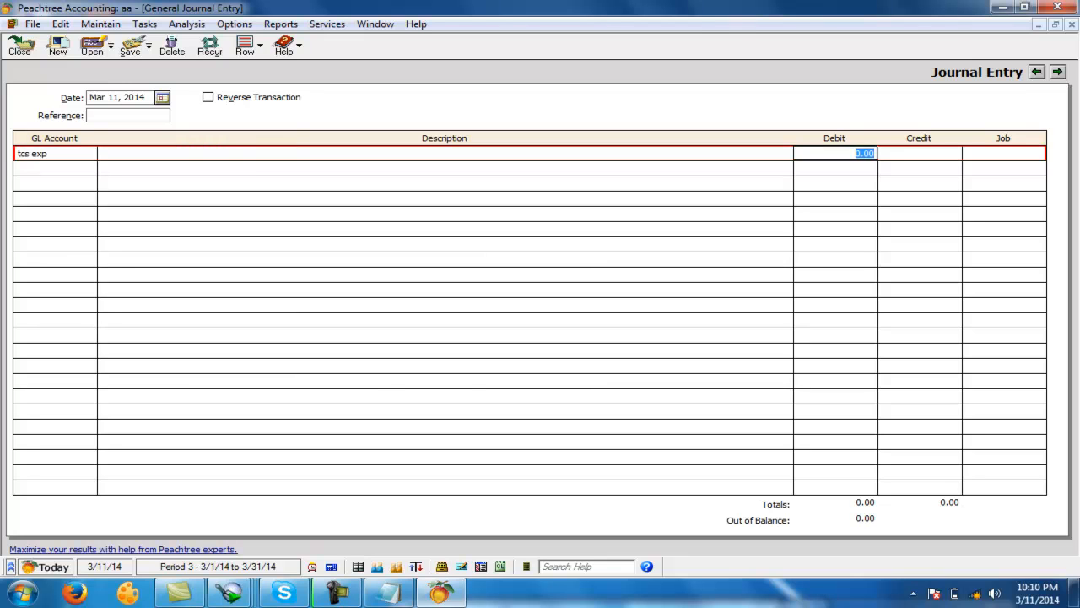
key(Tab)
key(Tab)
key(Tab)
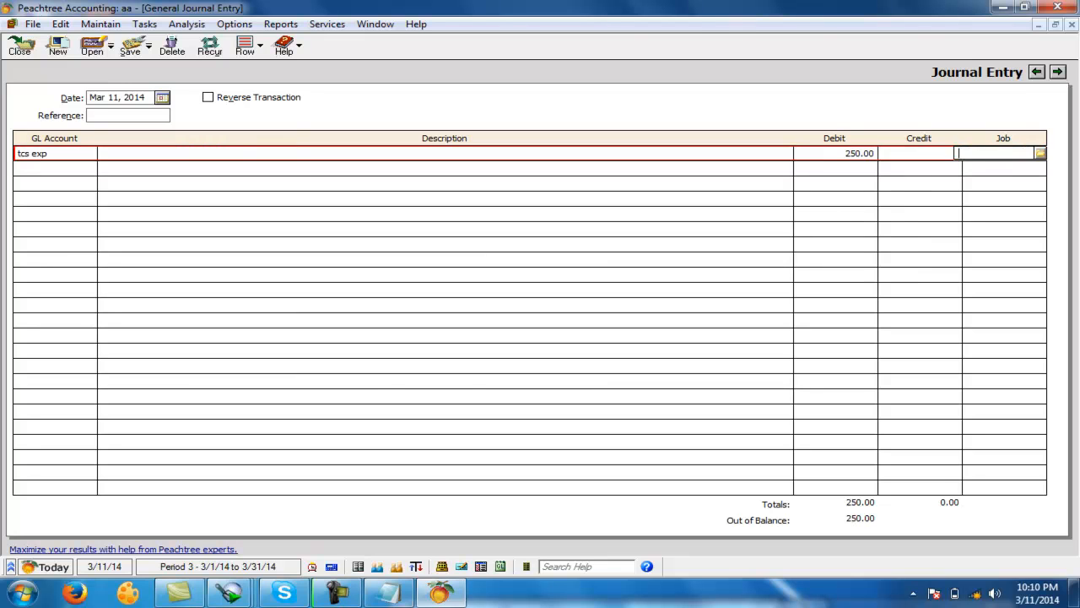
Step: Add a credit line of 250 to the "cash" account, then save and close the journal entry
text(cas)
key(Tab)
key(Tab)
key(Tab)
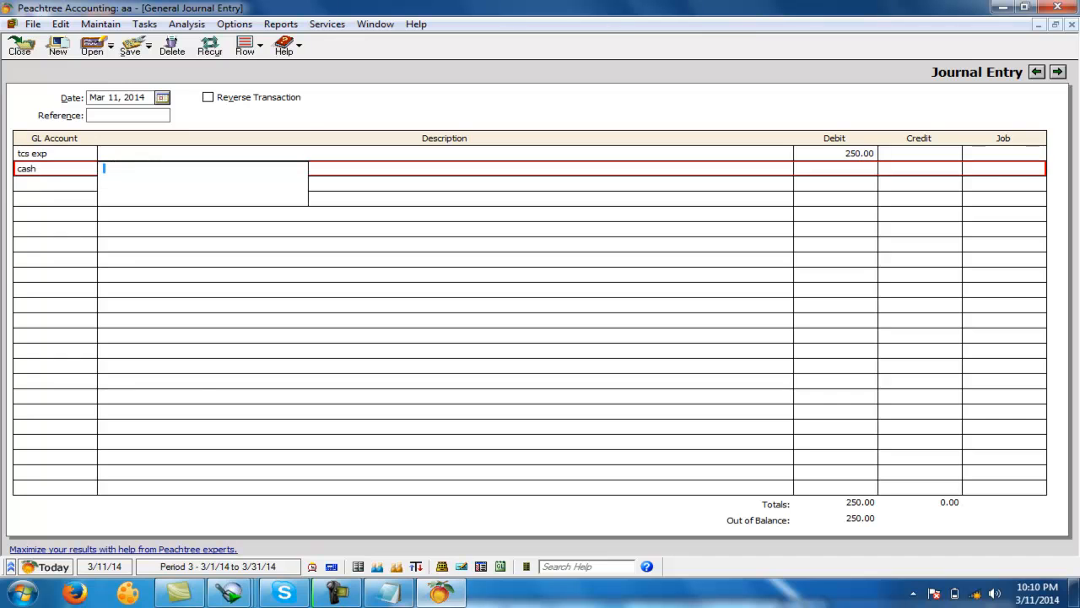
text(250)
key(Tab)
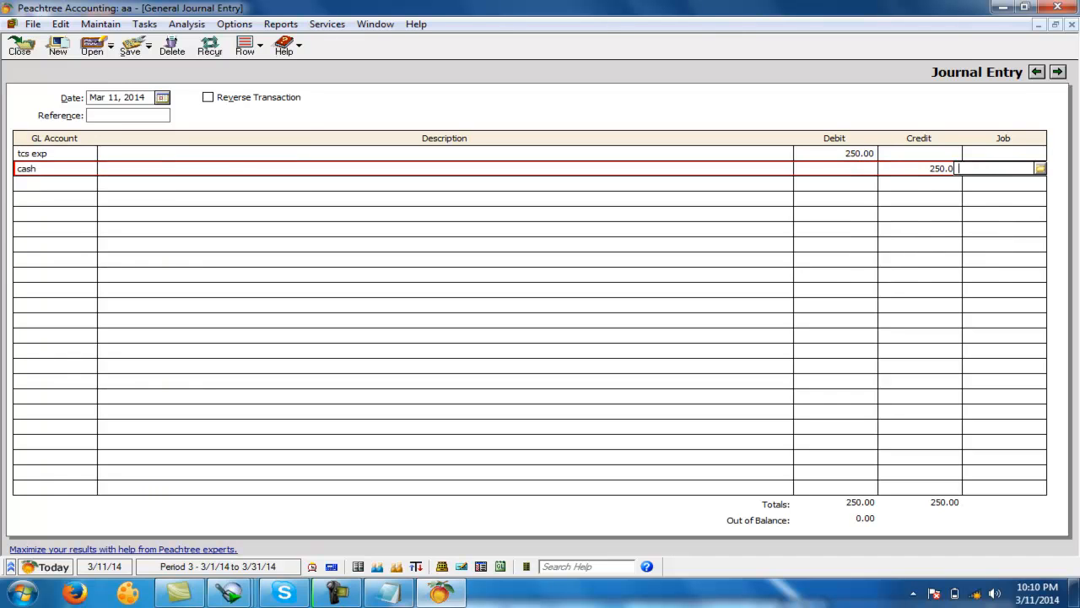
click(130, 47)
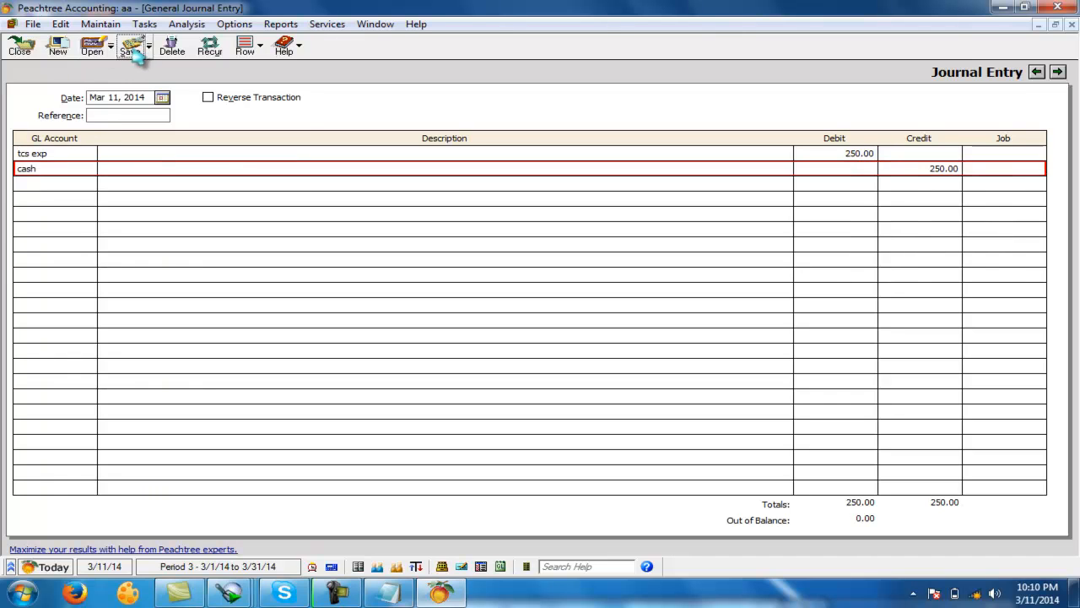
click(19, 47)
Step: Open the standard income statement for the current period, examine the "tcs exp" expense line, then close the reports
click(135, 24)
mouse_move(267, 28)
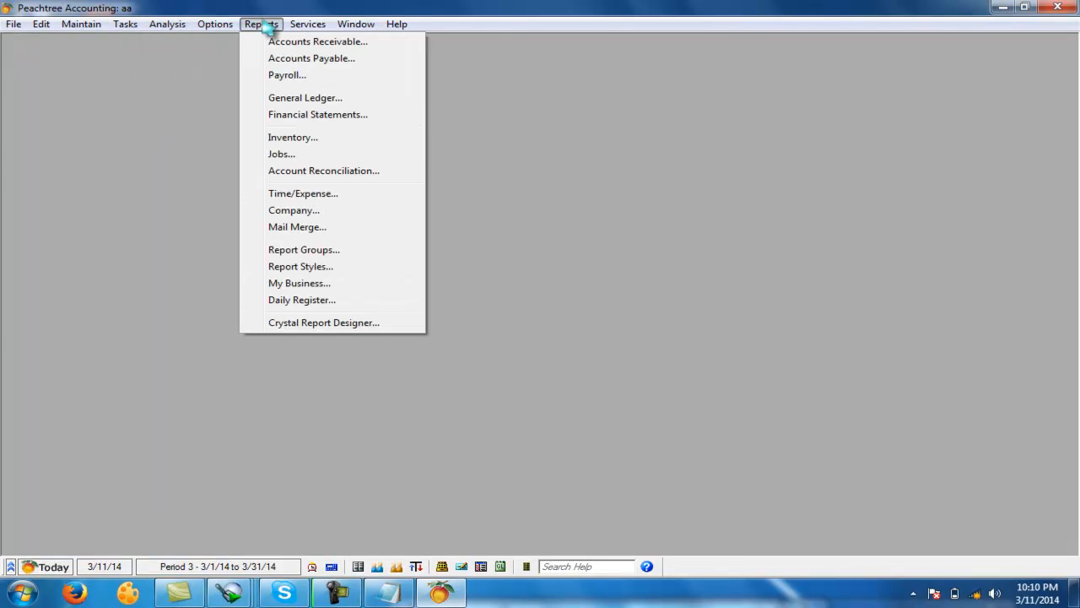
click(305, 117)
click(448, 263)
double_click(453, 249)
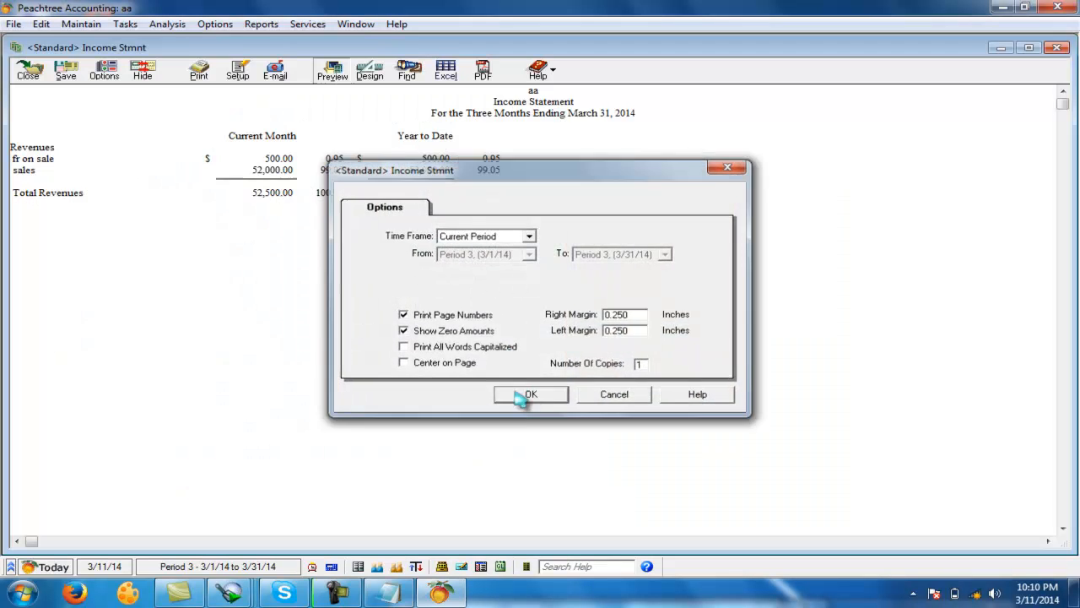
click(525, 397)
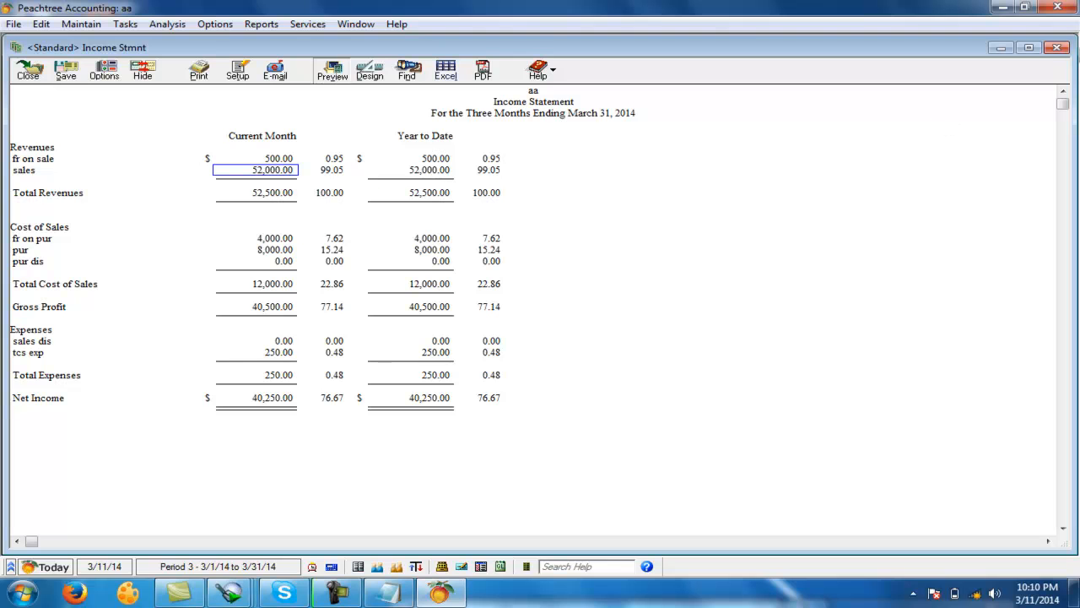
click(1028, 47)
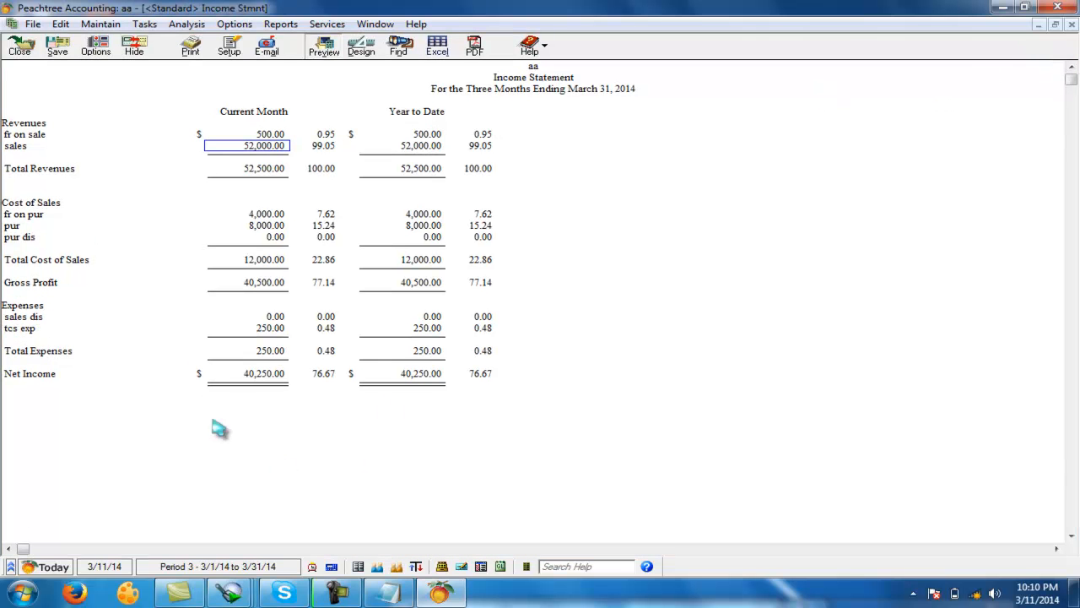
click(19, 45)
click(19, 46)
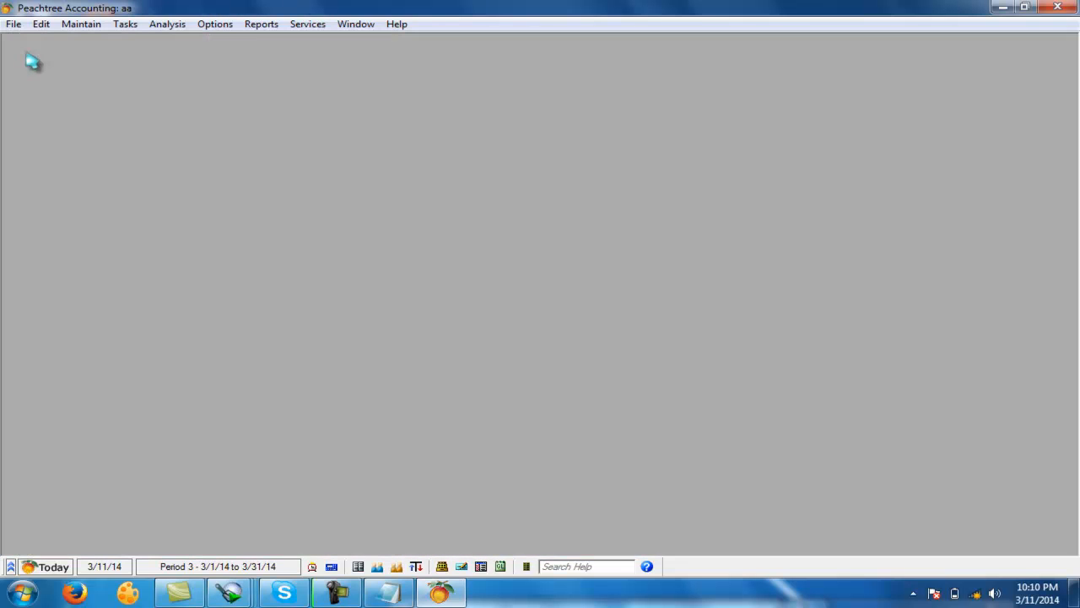
Step: Switch to the Notepad topic list, highlight "freight on purchase" and "freight on sale" in turn, then minimize it
click(388, 594)
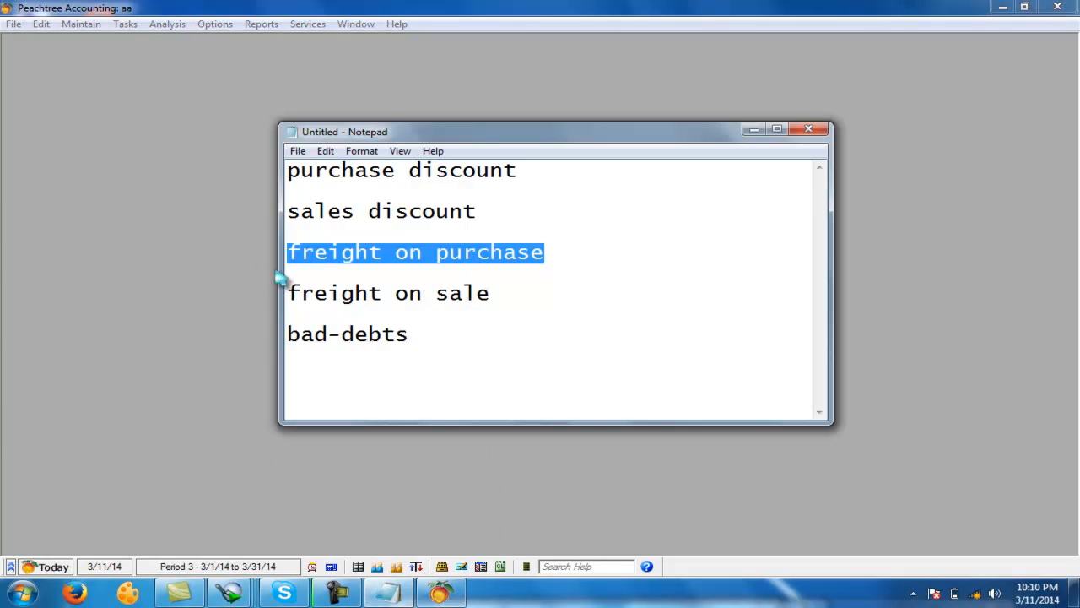
click(342, 251)
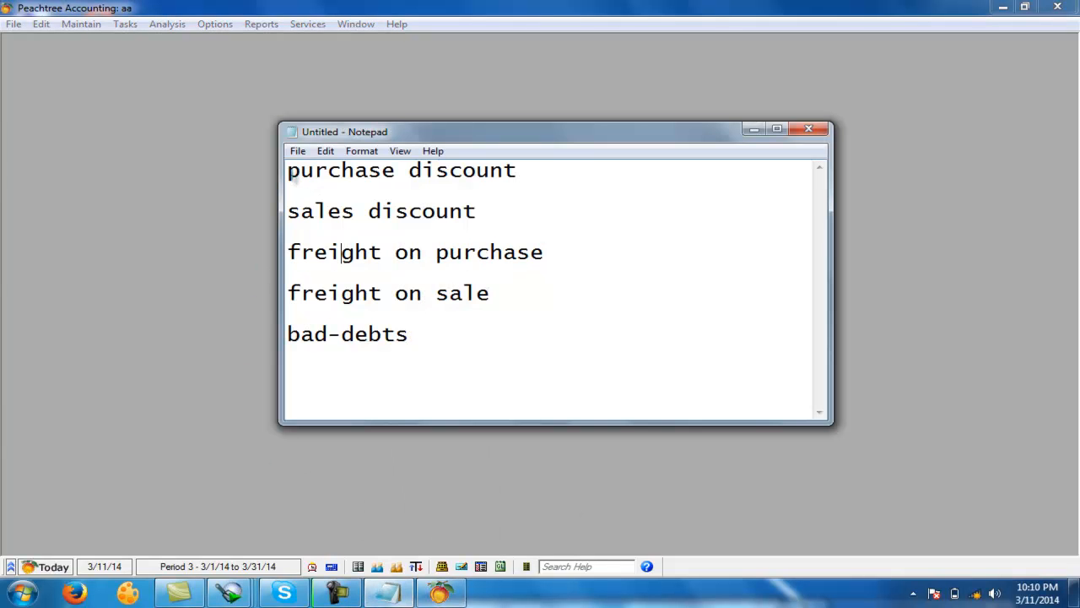
drag(289, 254, 548, 262)
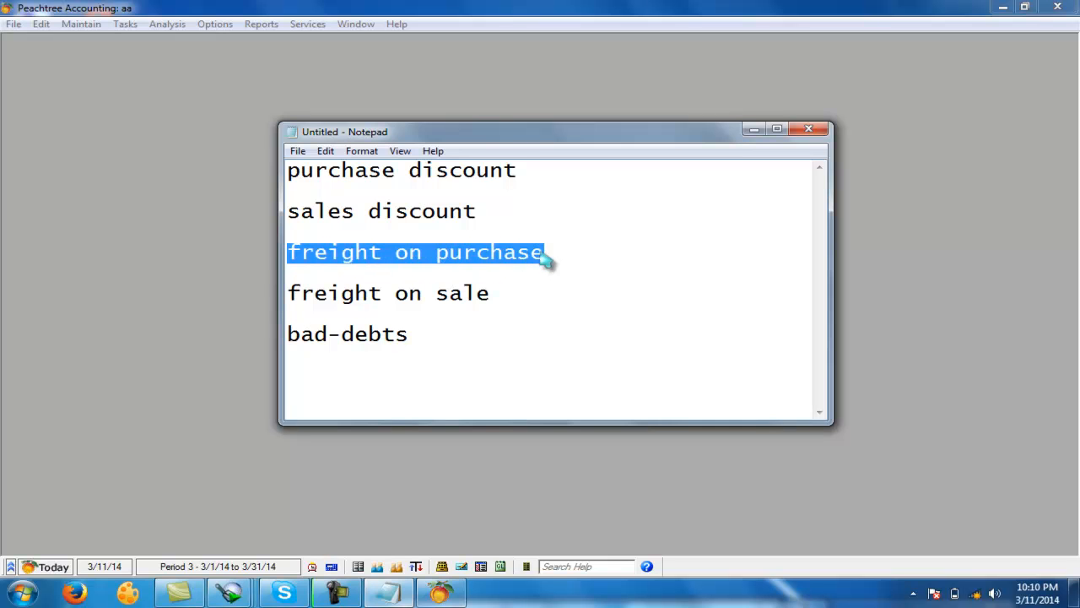
click(289, 293)
shift+click(484, 292)
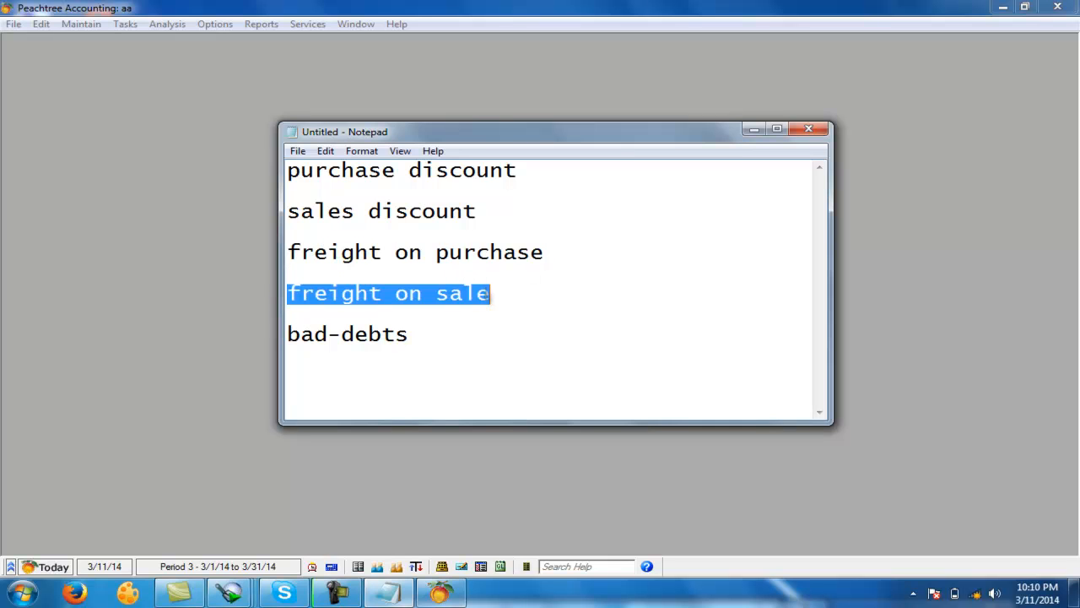
click(755, 130)
Step: Create a new customer record with the customer's name as both ID and name, then save and close it
click(81, 23)
click(84, 42)
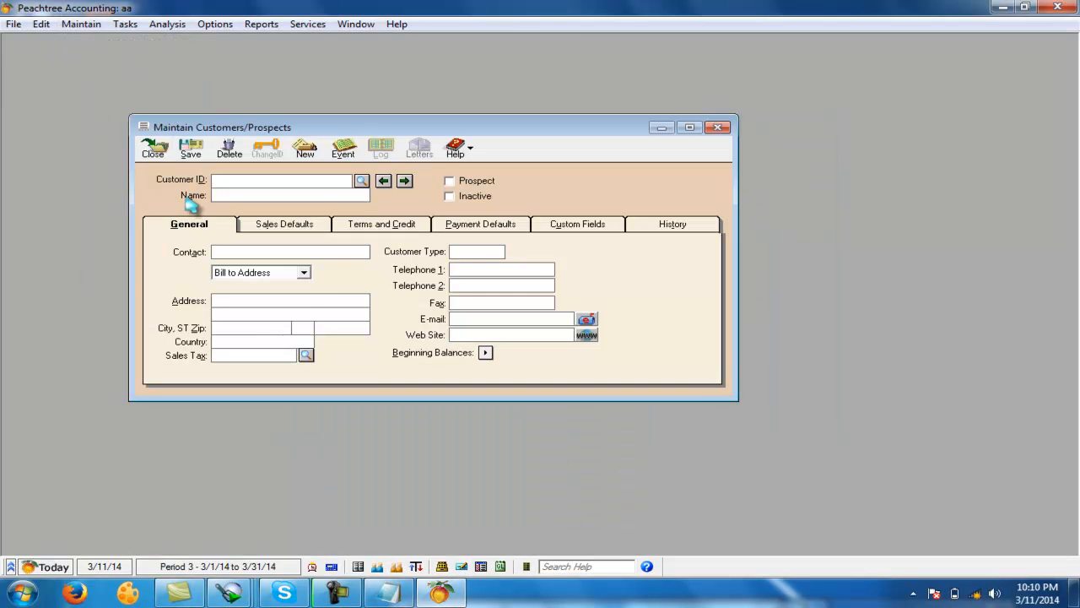
text(waqas)
key(Tab)
text(waqa)
click(189, 150)
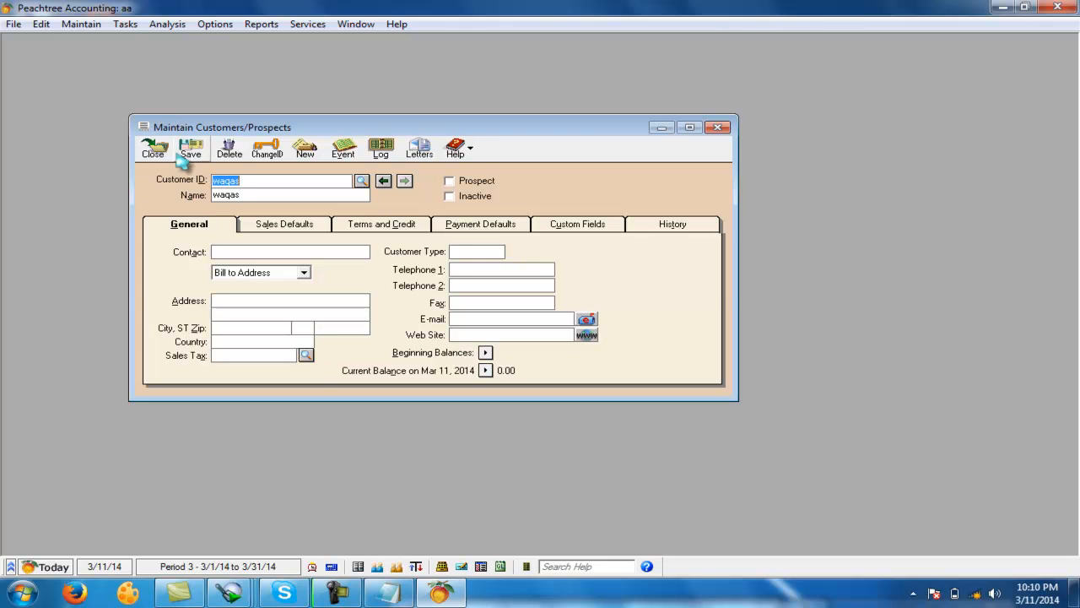
click(152, 150)
Step: Start a sales invoice for the newly added customer with invoice number "s2"
click(124, 24)
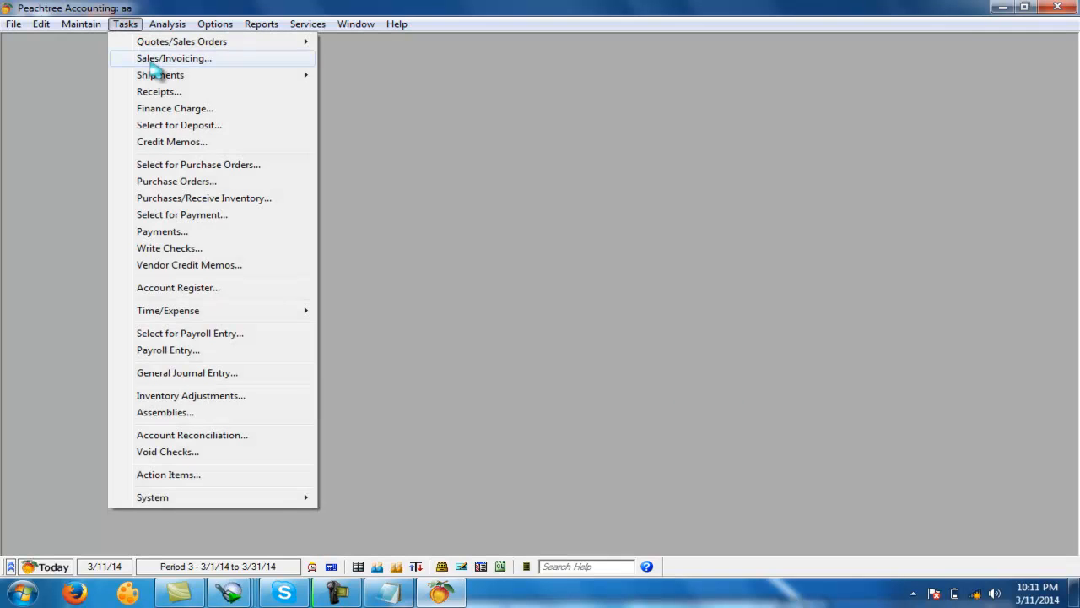
click(149, 57)
click(215, 72)
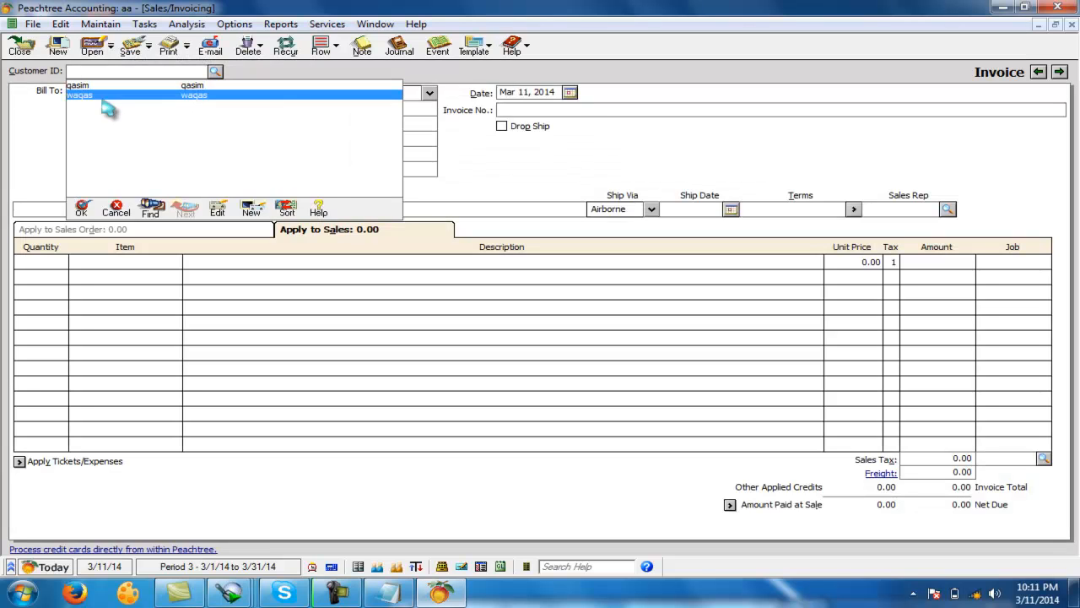
click(118, 97)
click(573, 110)
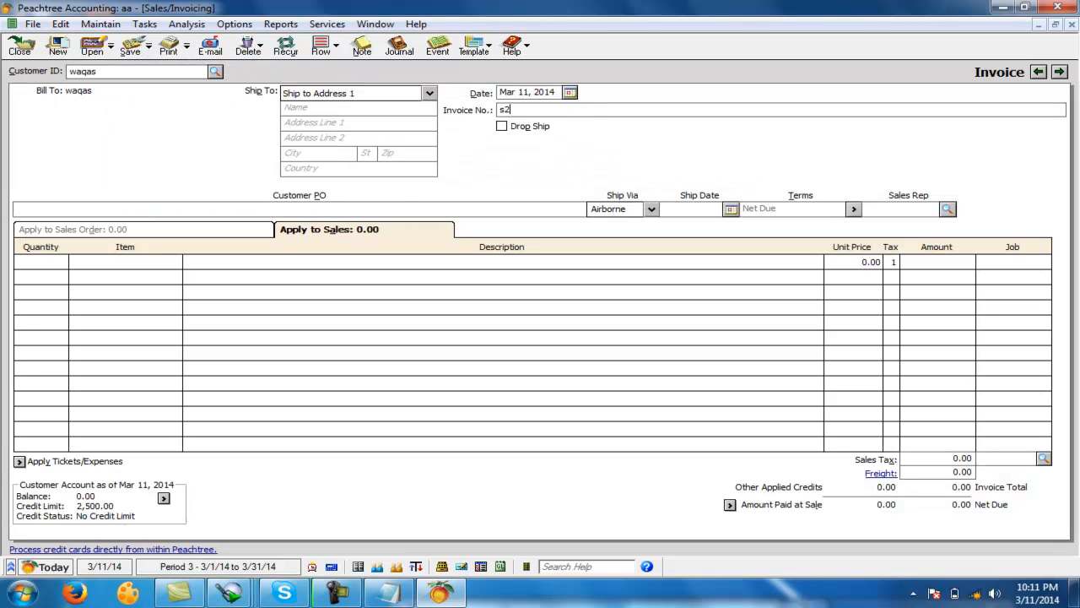
Step: Enter an invoice line for 1 "mobiles" described as "china mobile" at a unit price of 5,000
click(40, 262)
text(1)
key(Tab)
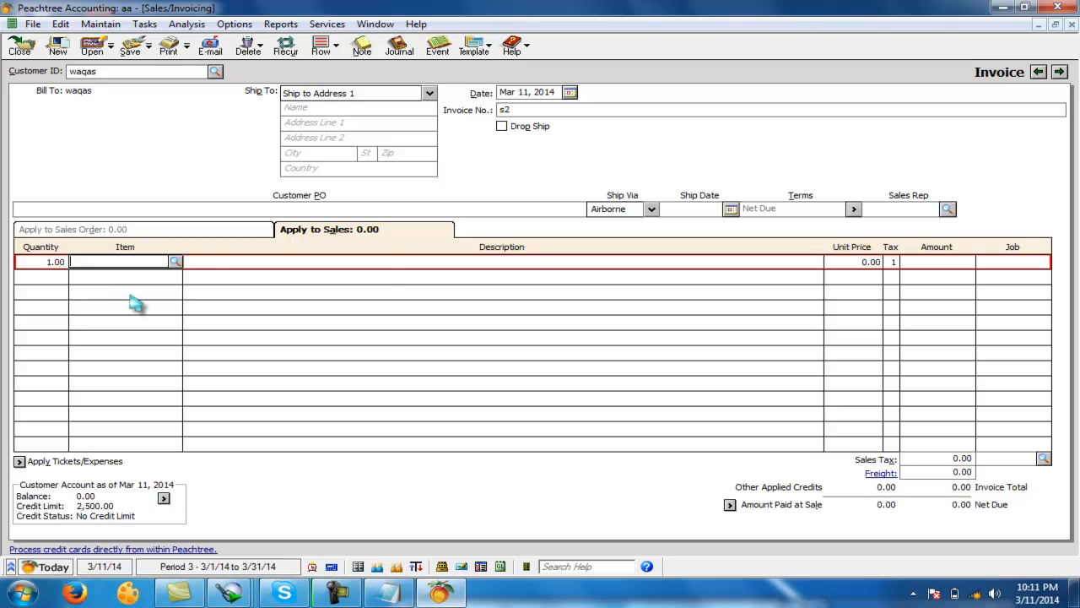
text(mobiles)
key(Tab)
text(ch)
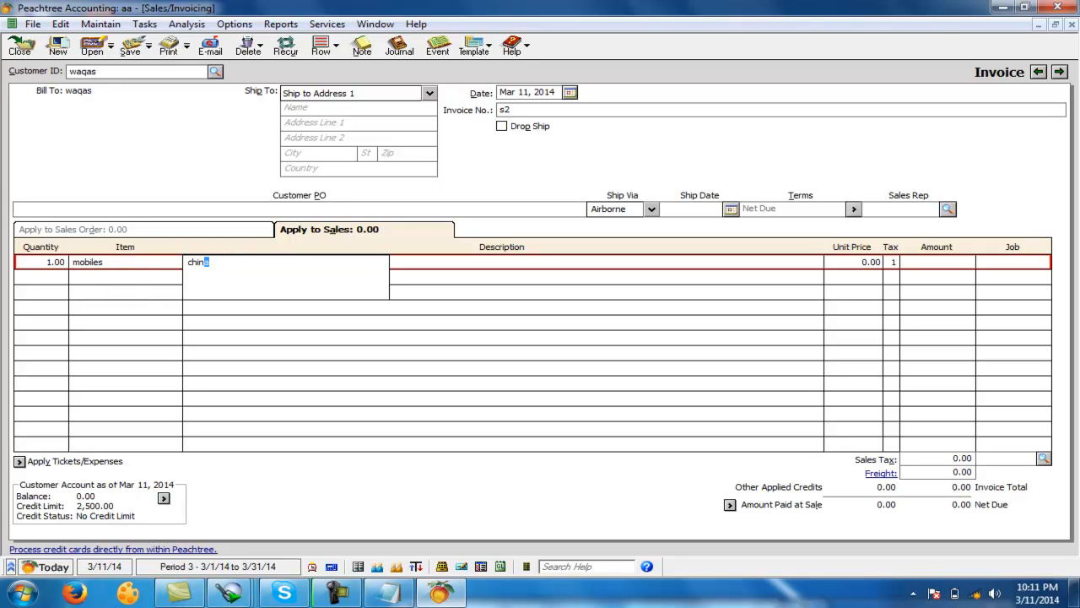
text(ina mobile)
key(Tab)
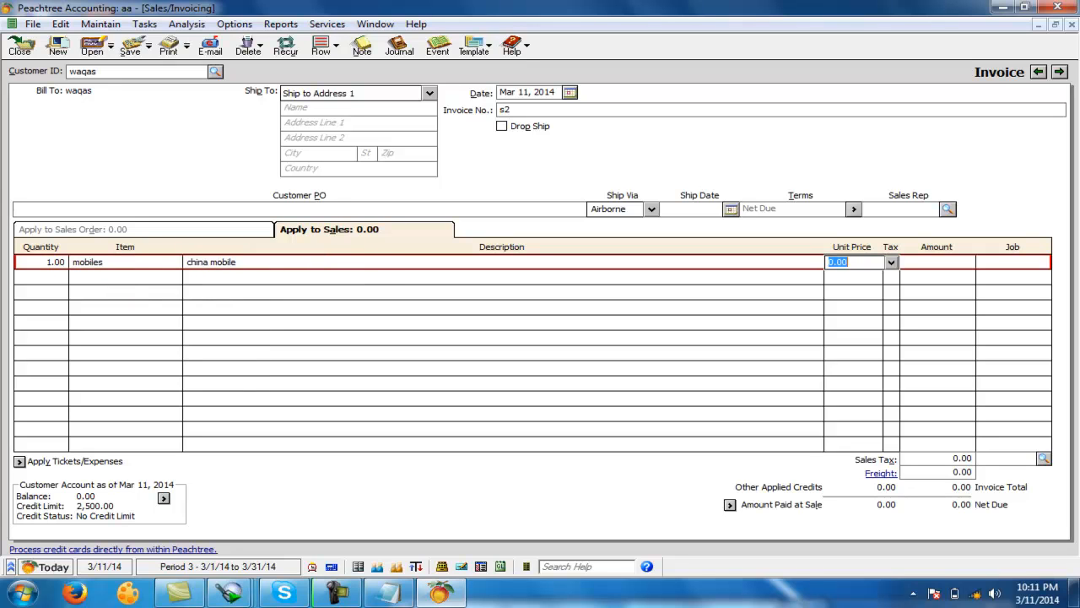
text(5,000)
key(Tab)
key(Tab)
key(Tab)
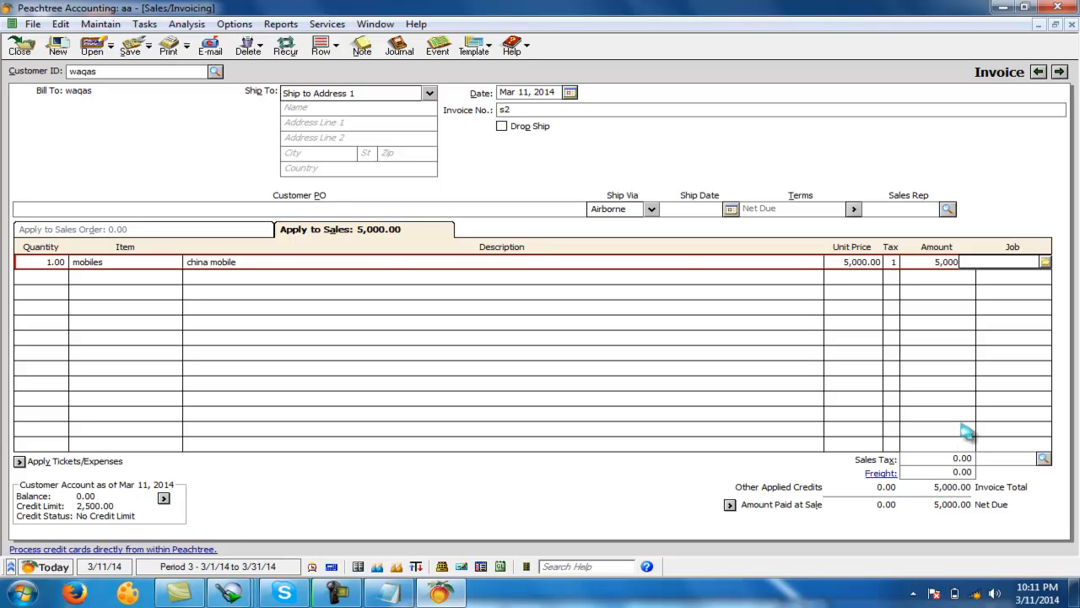
Step: Record 5,000 as the amount paid at sale without entering any freight, then save and close the invoice
click(682, 267)
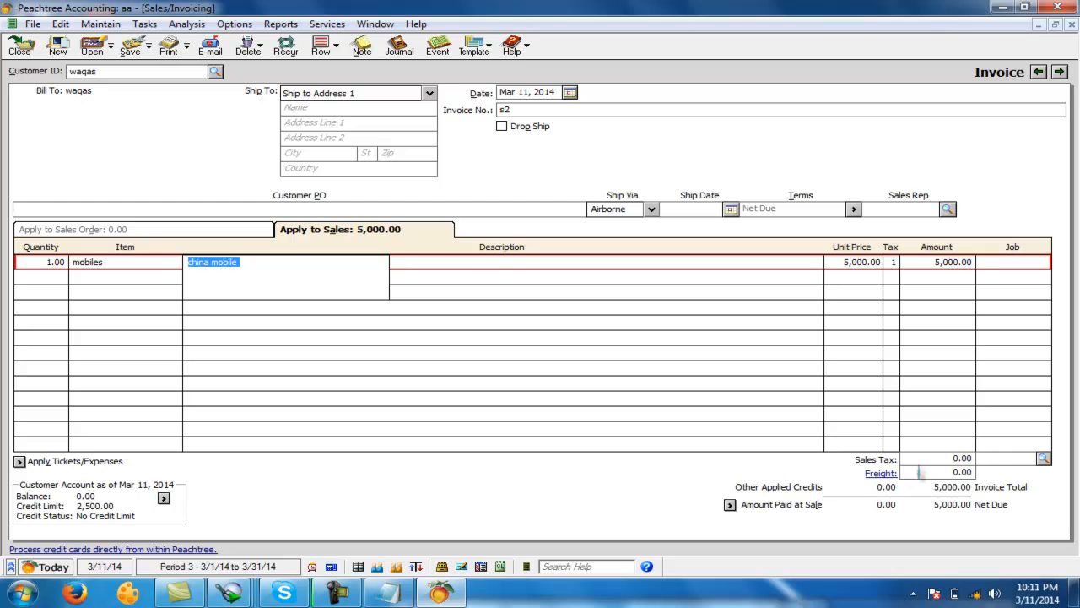
click(919, 474)
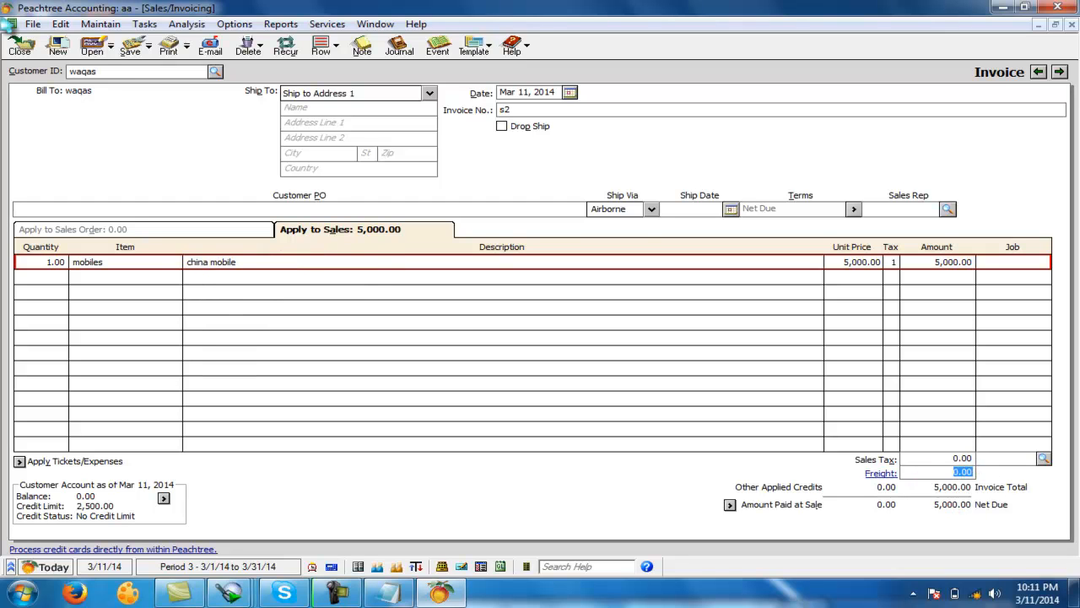
click(730, 505)
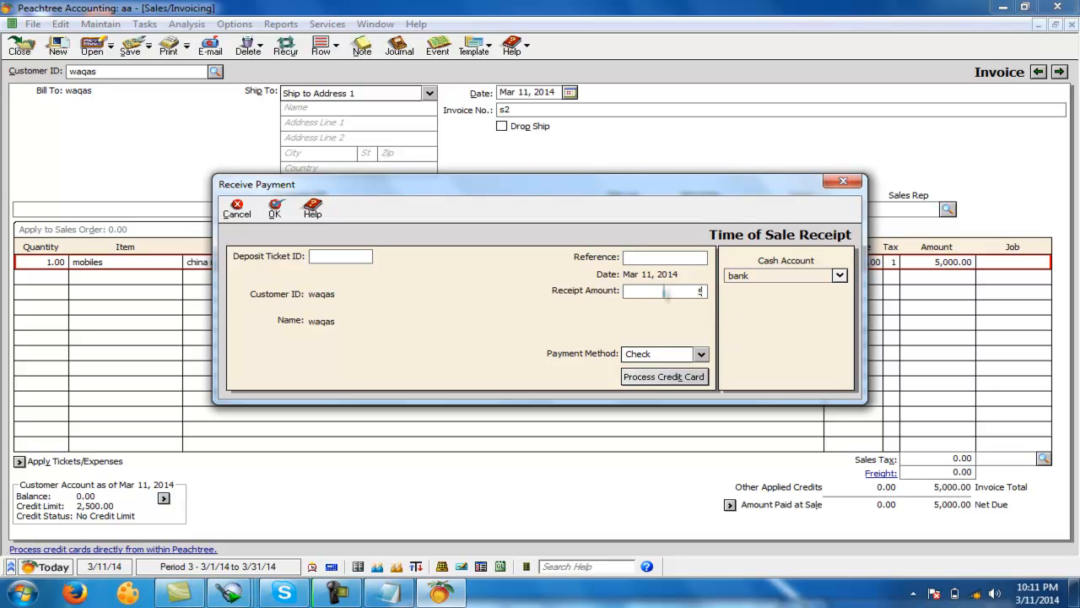
click(697, 258)
click(275, 209)
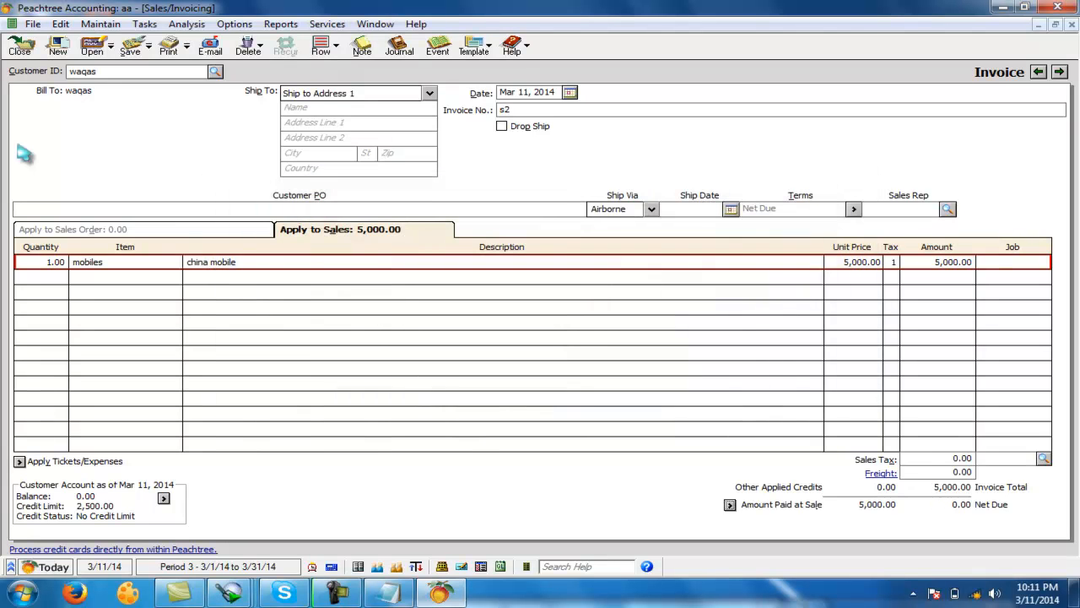
click(128, 47)
click(19, 46)
Step: Open a new general journal entry for the second sale's courier cost and debit 250 to "tcs exp"
click(125, 24)
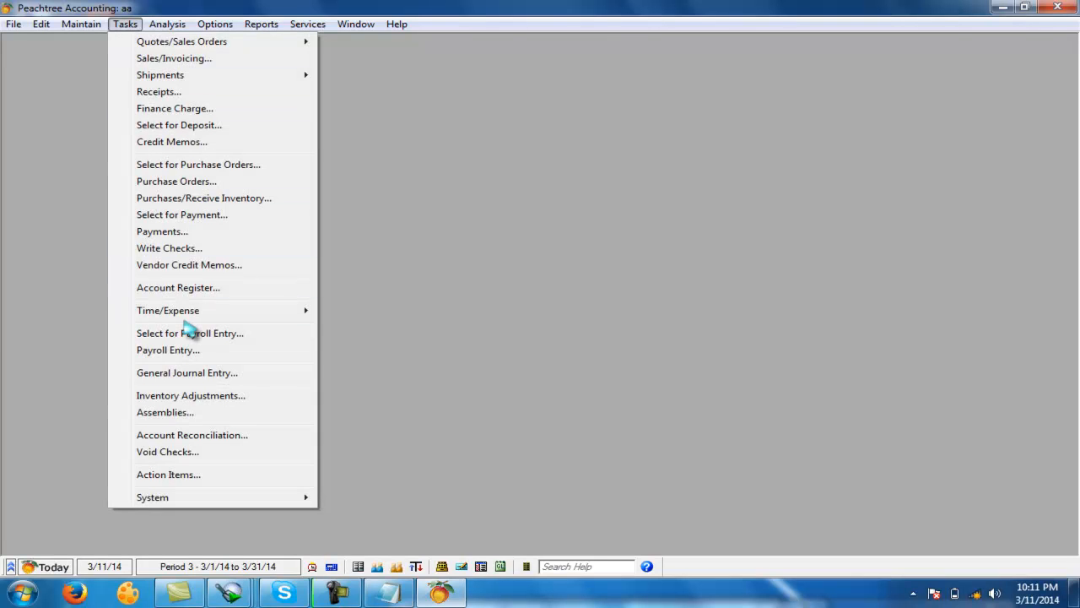
click(187, 373)
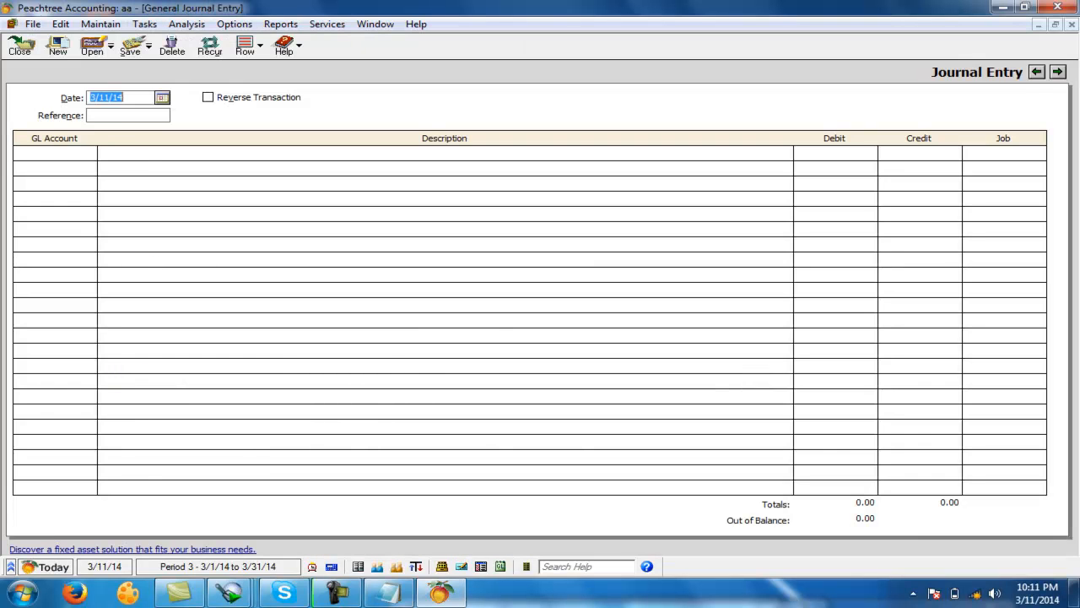
click(51, 153)
text(tcs exp)
key(Tab)
key(Tab)
text(250)
key(Tab)
key(Tab)
key(Tab)
Step: Credit 250 to "cash" on the journal entry's second line, then save and close the entry
text(cash)
key(Tab)
key(Tab)
key(Tab)
text(250)
key(Tab)
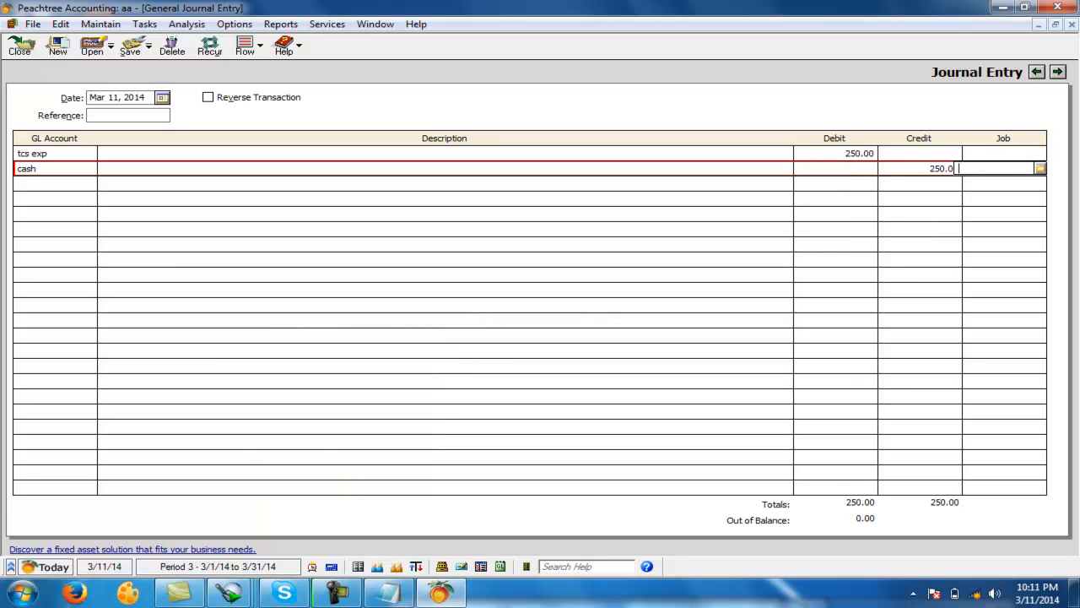
click(129, 44)
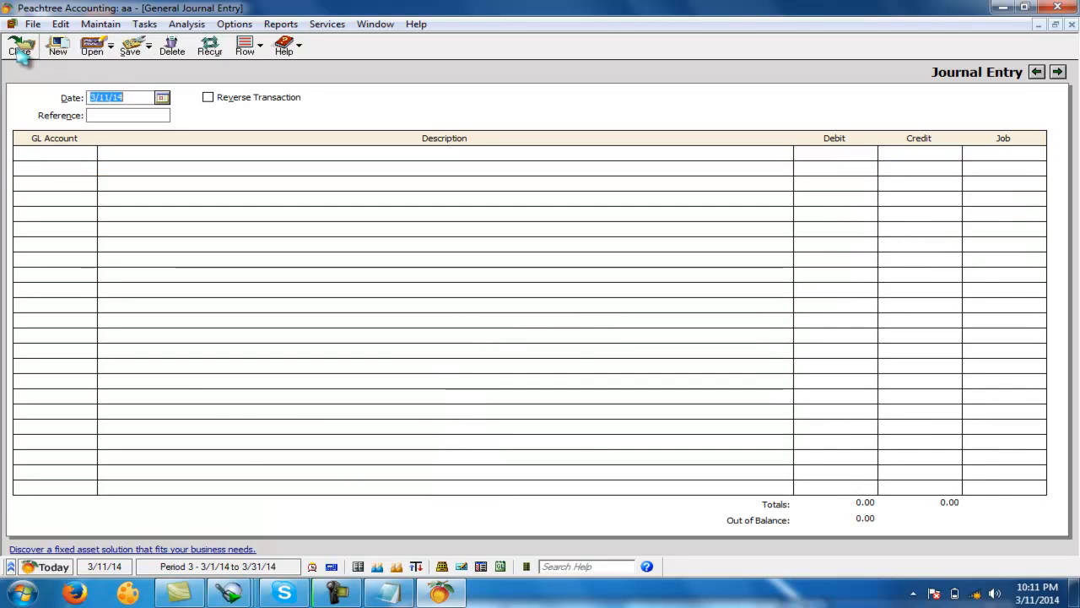
click(20, 47)
Step: Open the standard income statement for the current period again and examine the "sales" and "tcs exp" lines
click(260, 24)
click(280, 114)
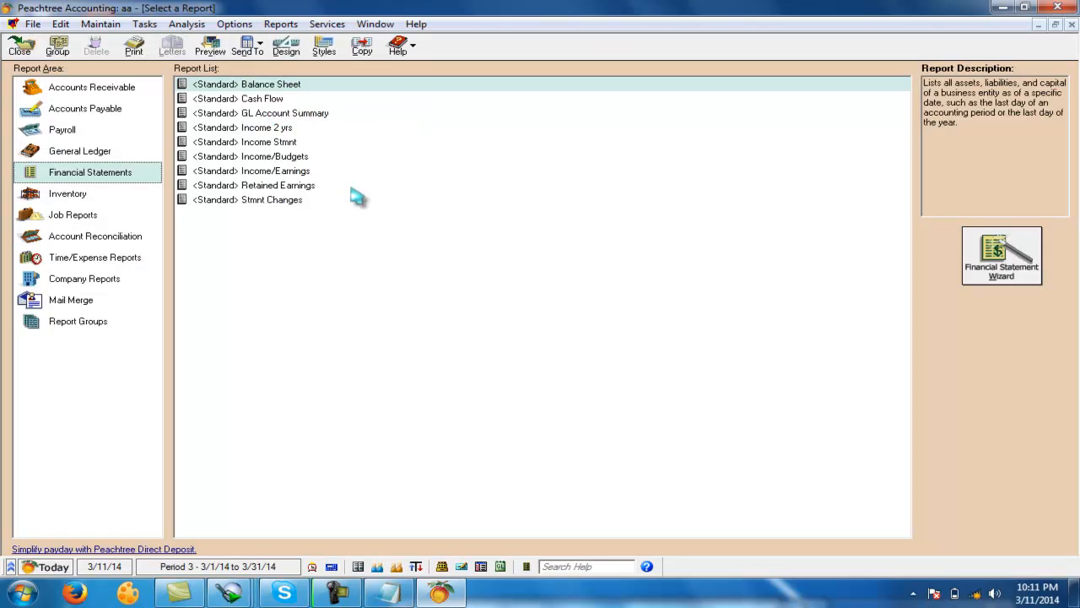
click(274, 156)
double_click(269, 142)
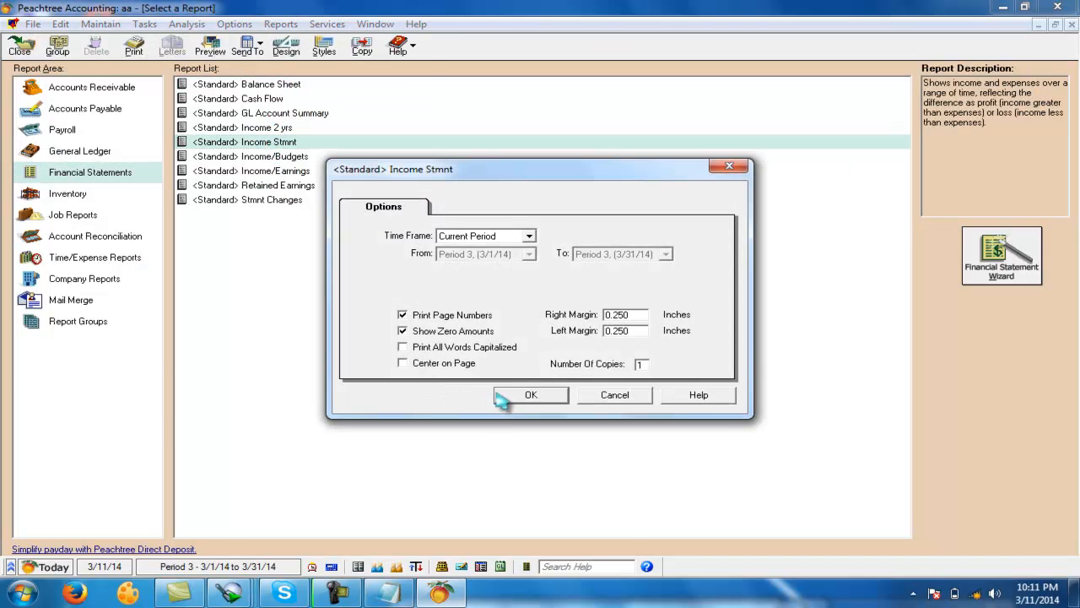
click(495, 401)
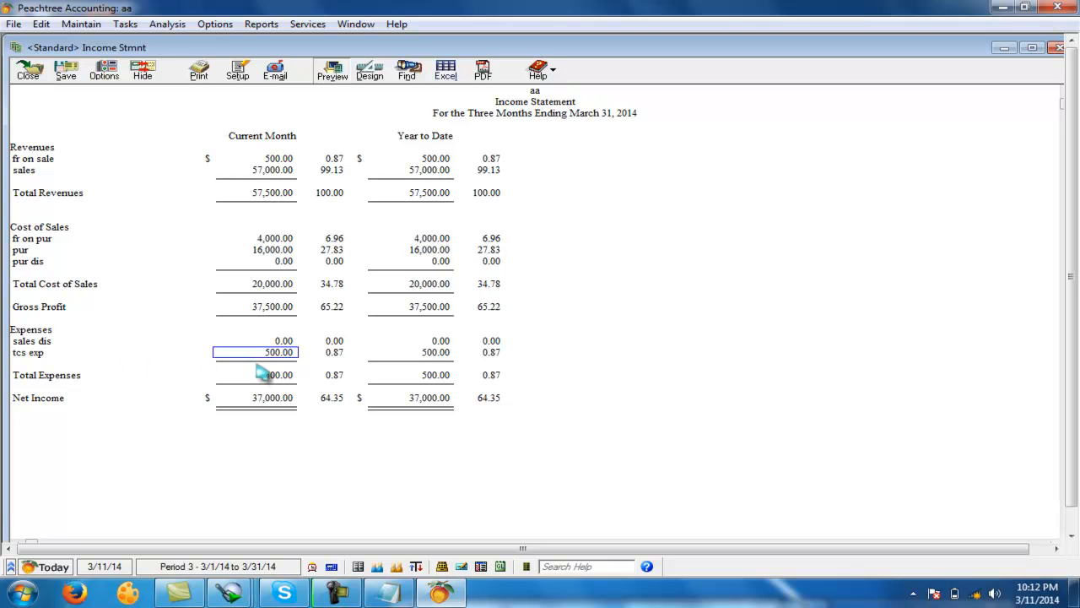
Step: Close the income statement report and check the list of transaction topics in the Notepad note
click(38, 80)
click(231, 150)
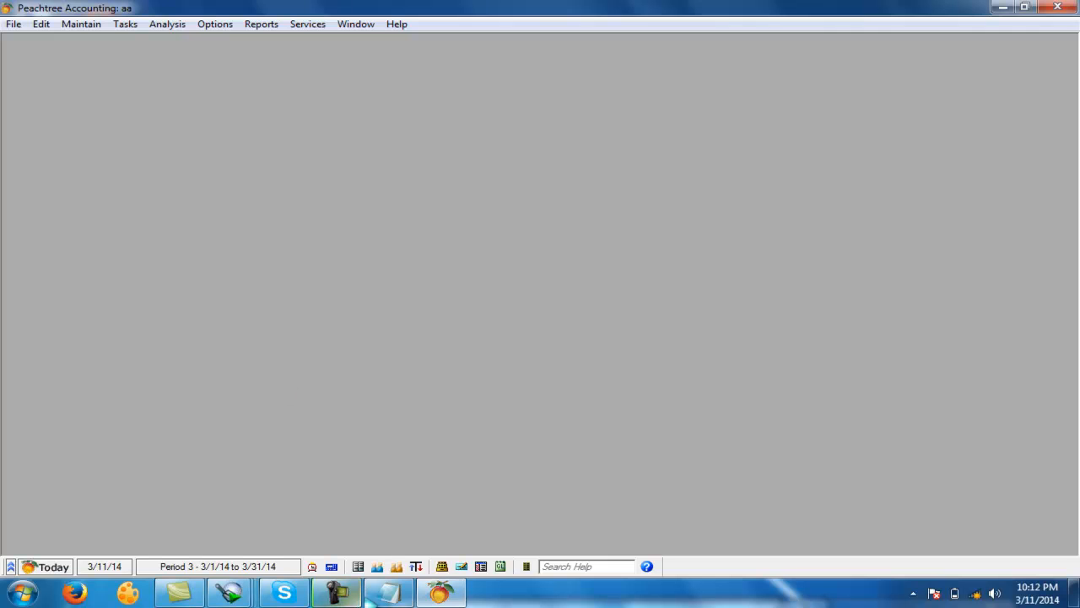
click(388, 593)
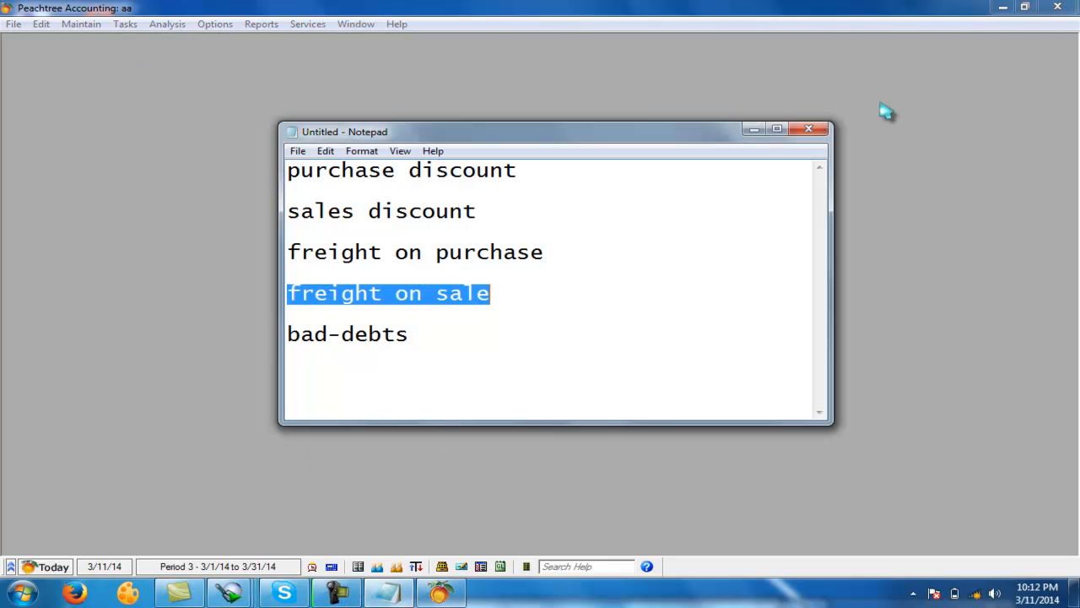
click(810, 131)
click(641, 299)
click(754, 129)
Step: Create a new customer record with the customer's name as both ID and name, and save it
click(81, 23)
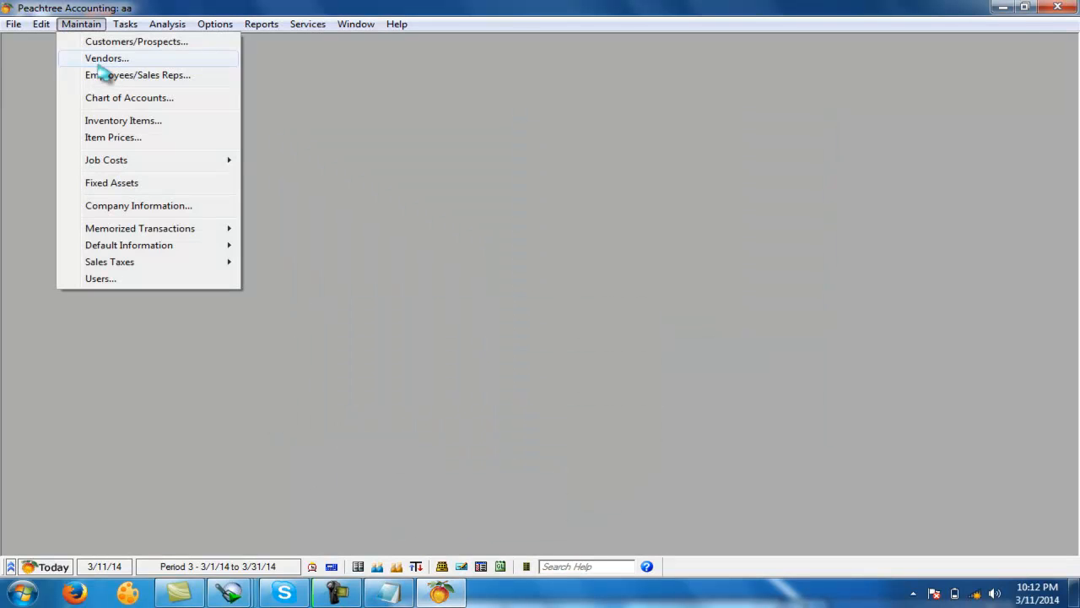
click(109, 42)
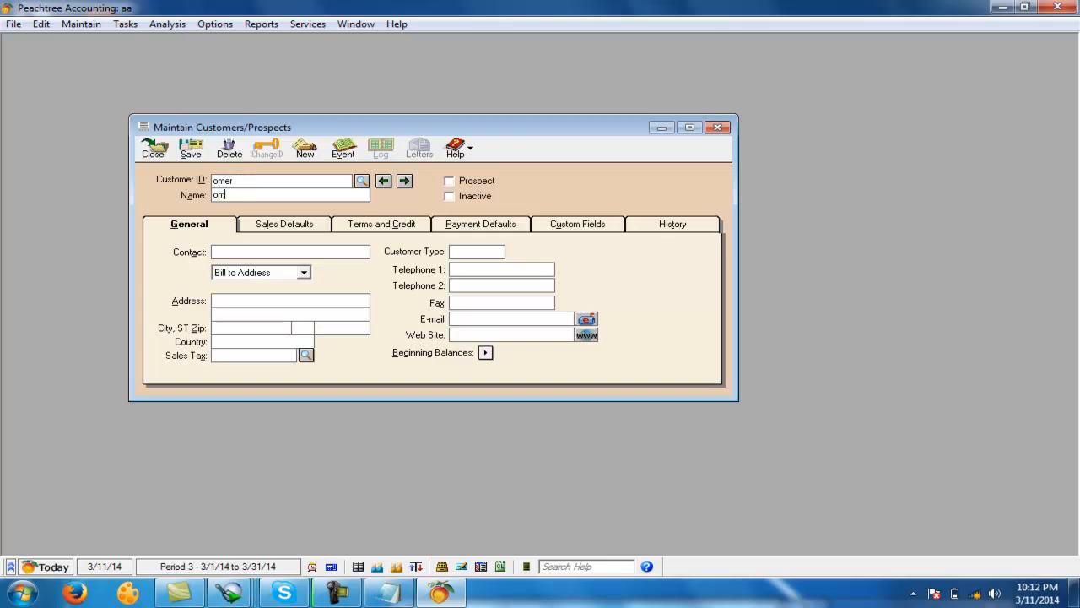
click(191, 148)
click(153, 149)
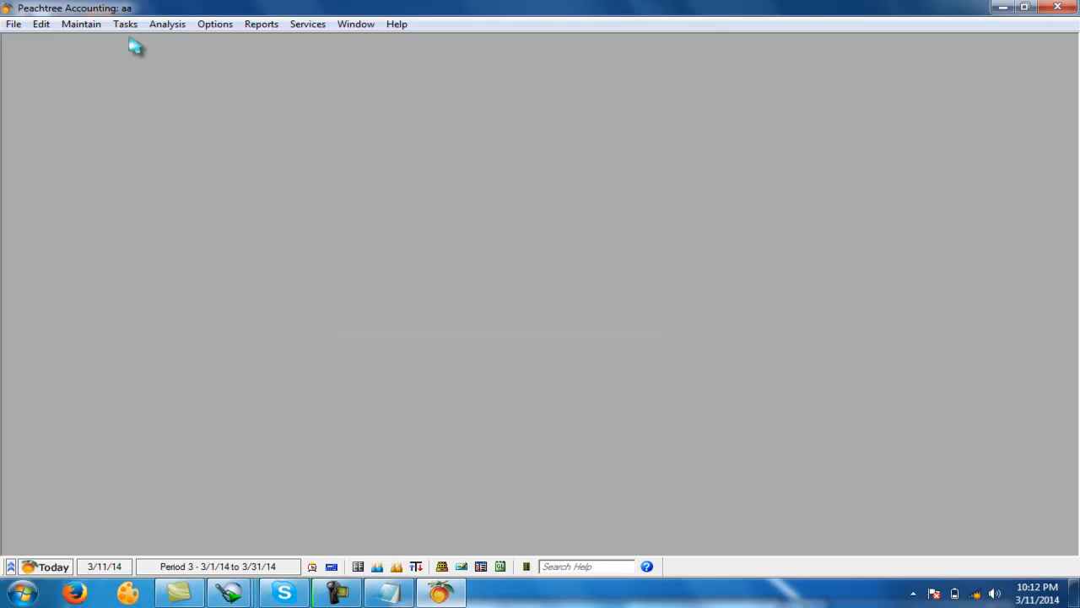
Step: Start a new sales invoice and select the newly created customer
click(125, 24)
click(161, 57)
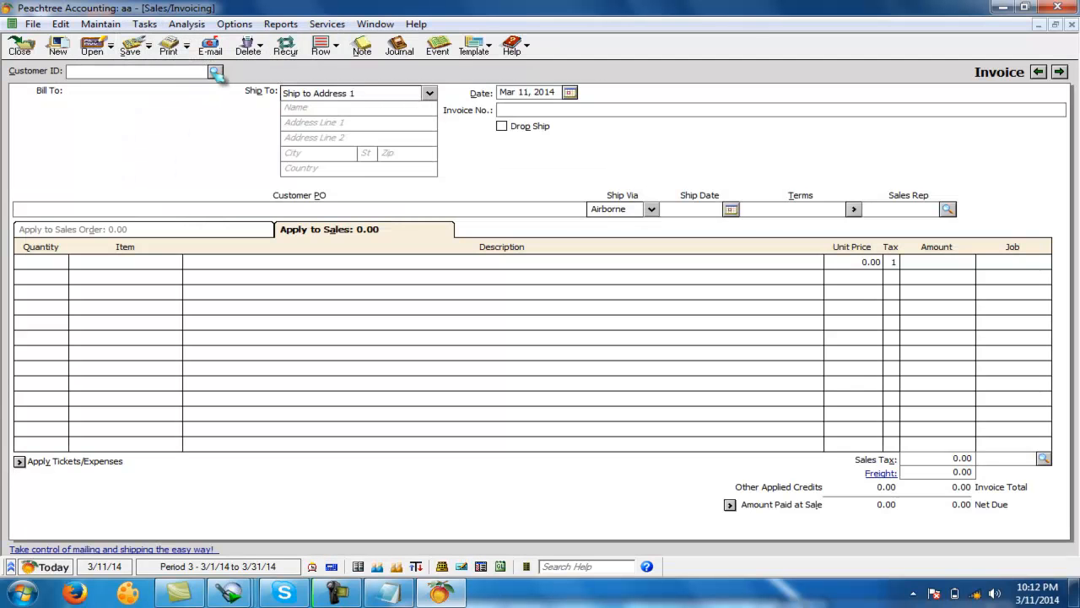
click(215, 71)
double_click(126, 85)
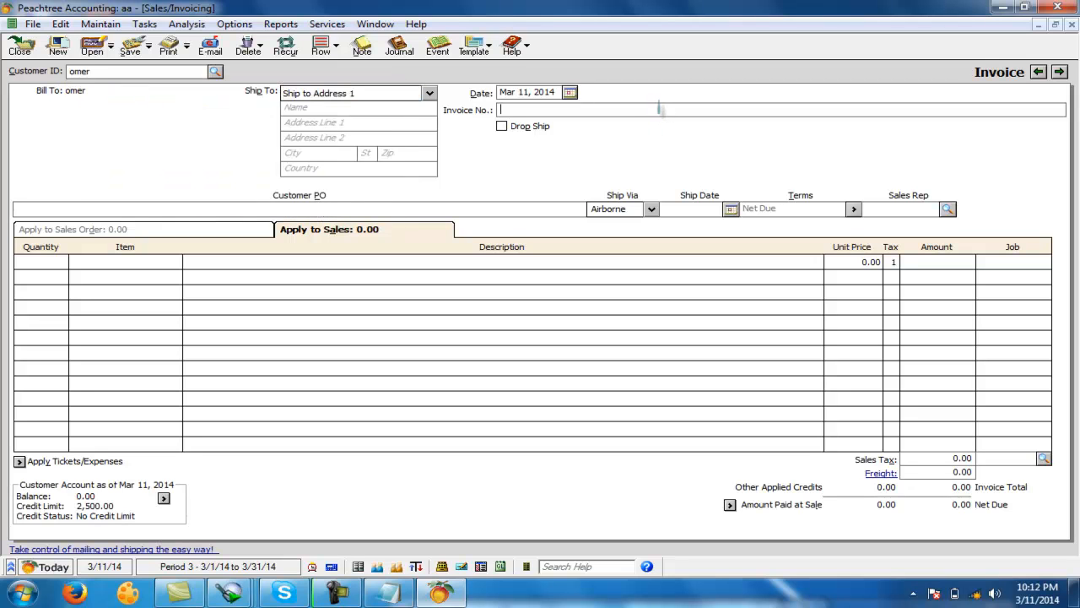
Step: Number the invoice s3 and add a line with quantity 1, item mobiles and description nokia
click(39, 269)
text(1)
key(Tab)
text(mobiles)
key(Tab)
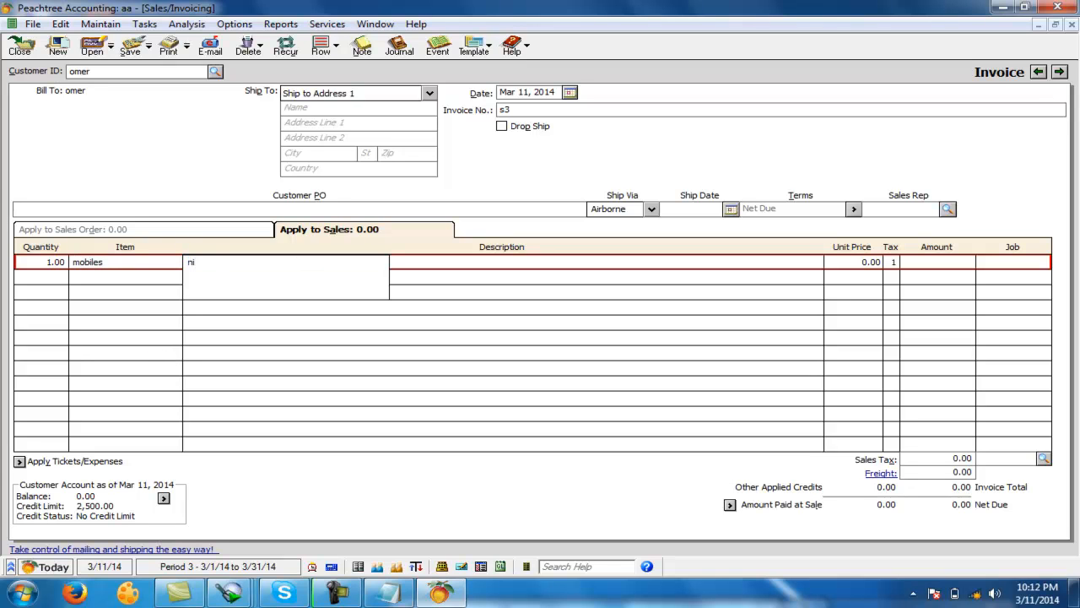
key(Tab)
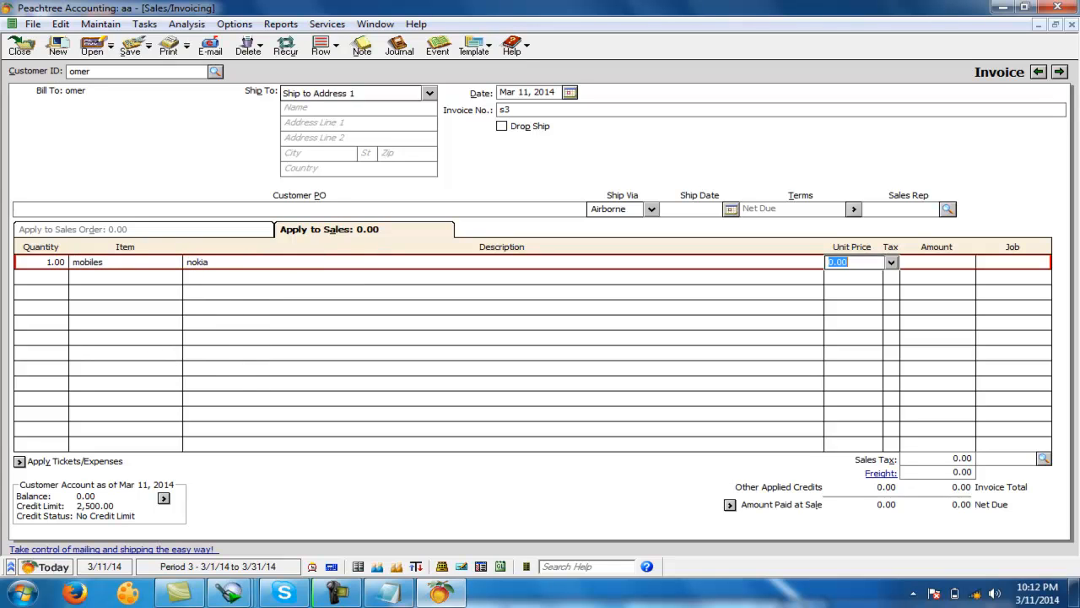
Step: Set the unit price of the mobiles line to 12,000
text(1)
key(Tab)
key(shift+Tab)
text(12000)
key(Tab)
key(Tab)
key(Tab)
key(Tab)
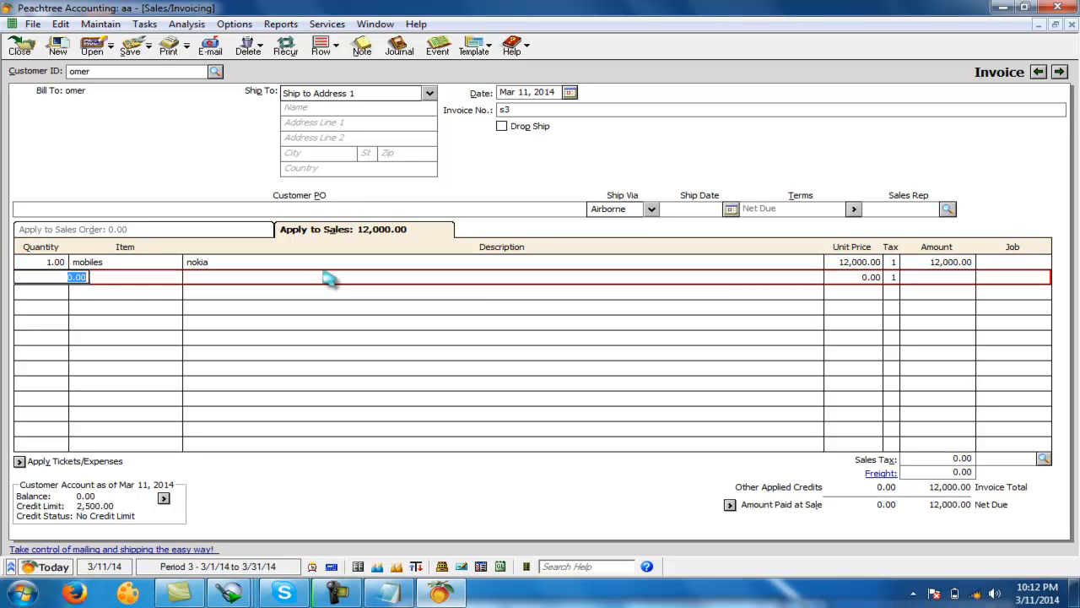
Step: Set the invoice's displayed terms to "on credit", then save the invoice and close the invoicing window
click(853, 209)
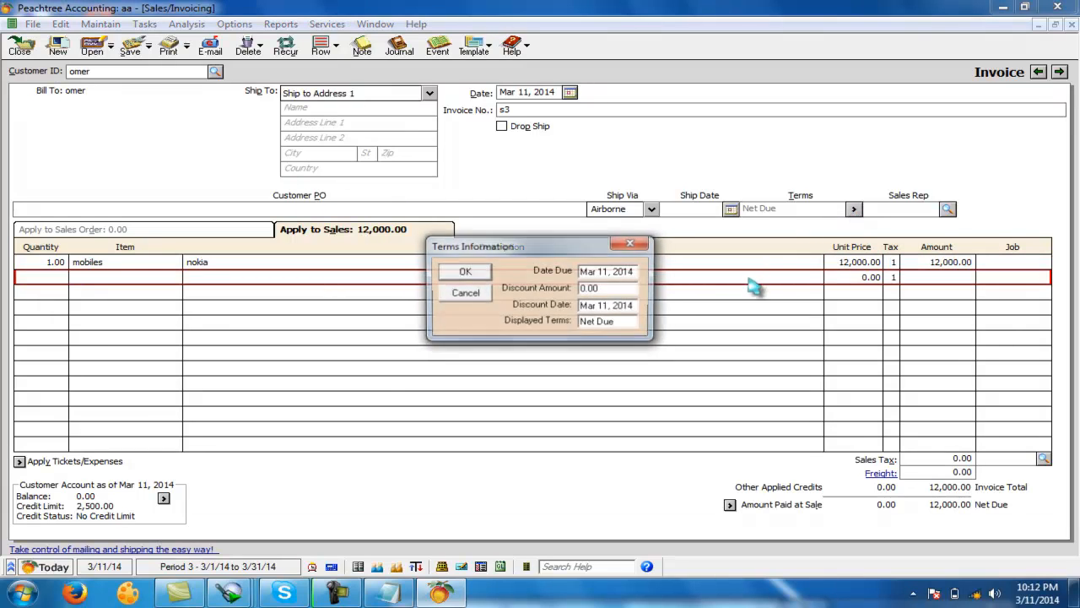
drag(634, 324, 582, 325)
text(on credit)
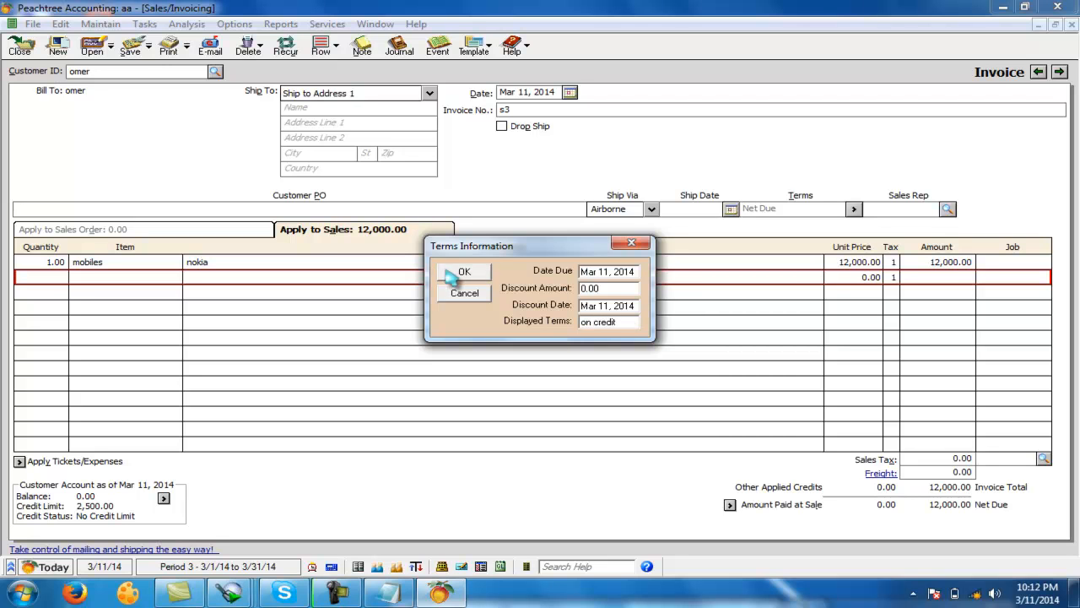
key(Return)
click(131, 47)
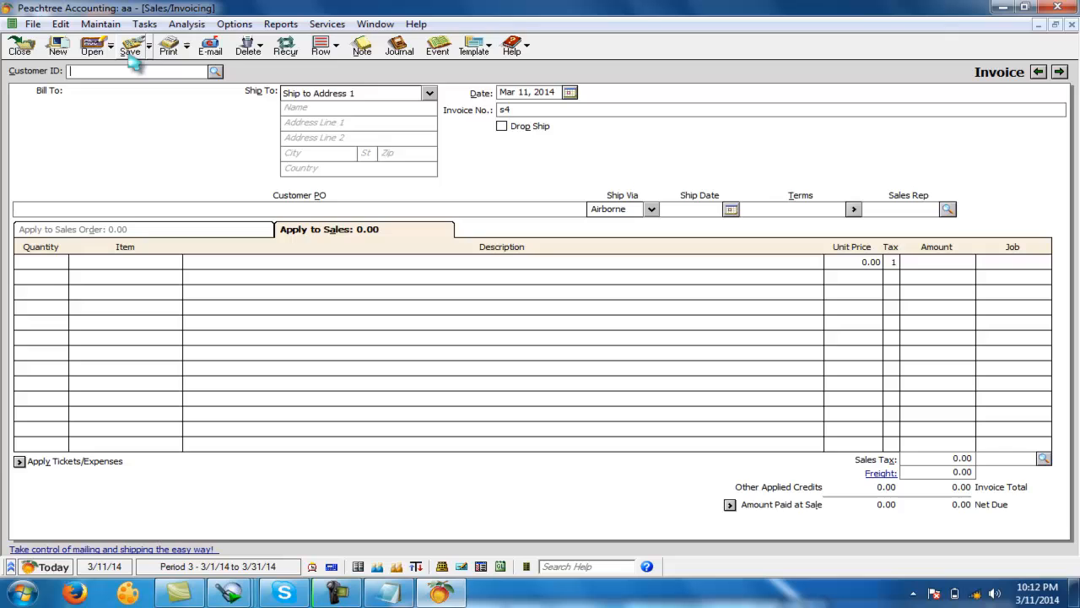
click(21, 47)
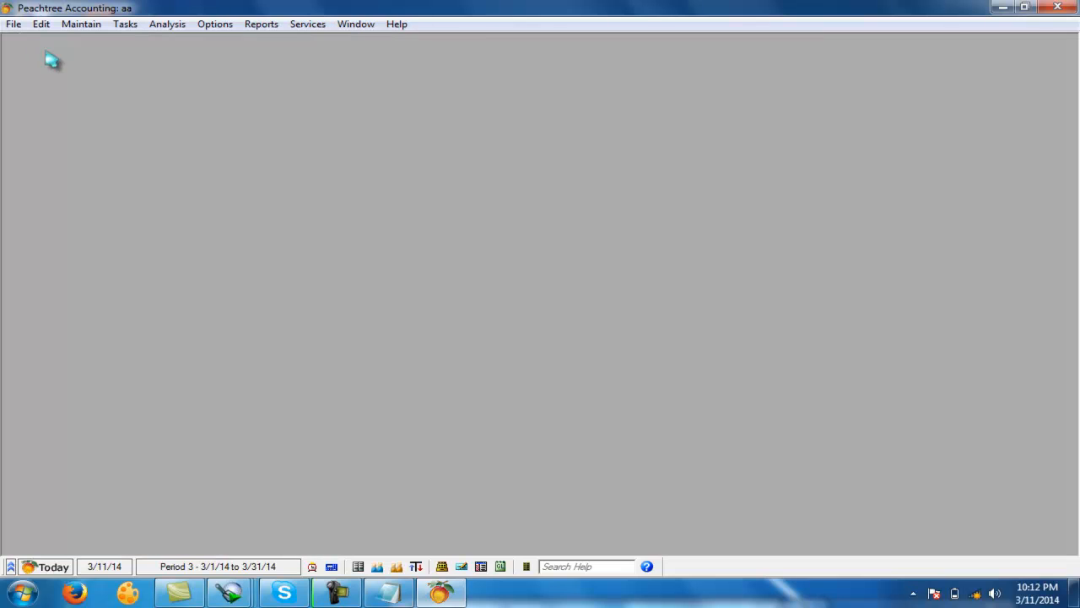
Step: Start a receipt for the newly invoiced customer and apply a payment of 2,000 to invoice s3
click(127, 25)
click(159, 92)
click(250, 119)
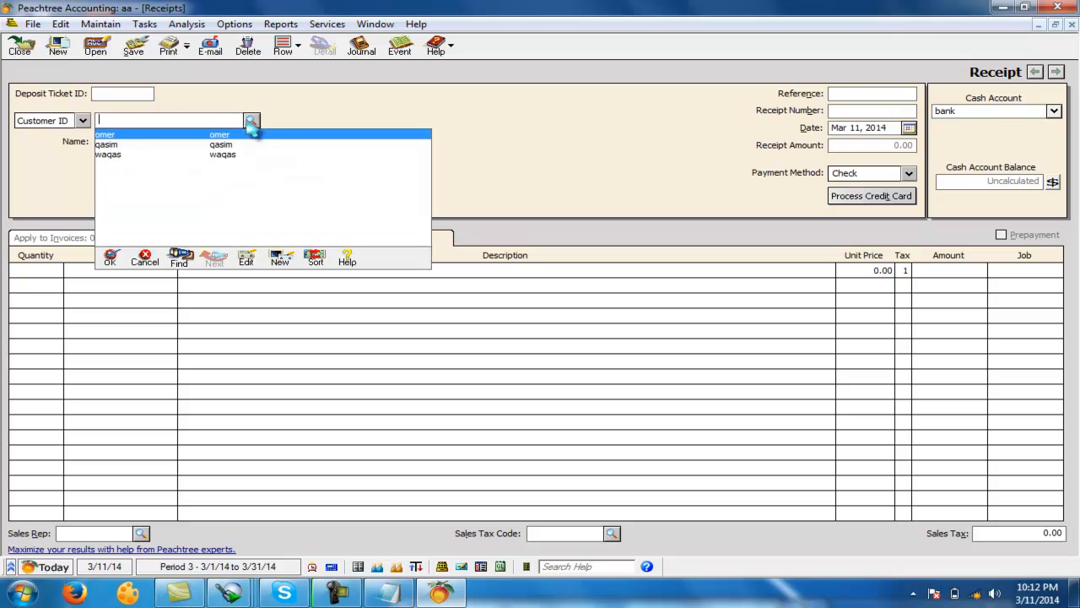
click(140, 155)
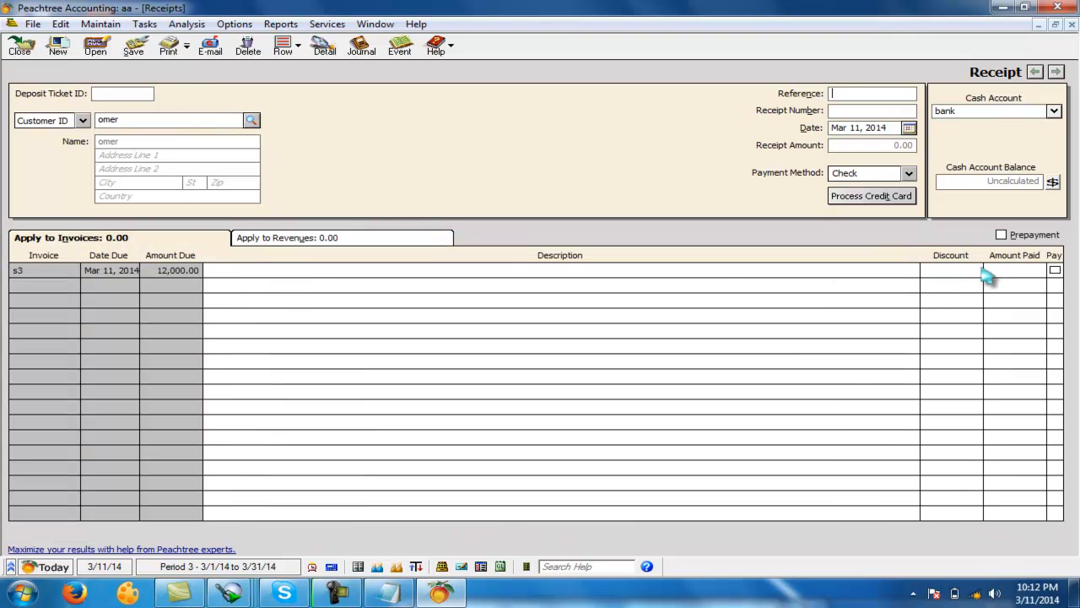
click(989, 271)
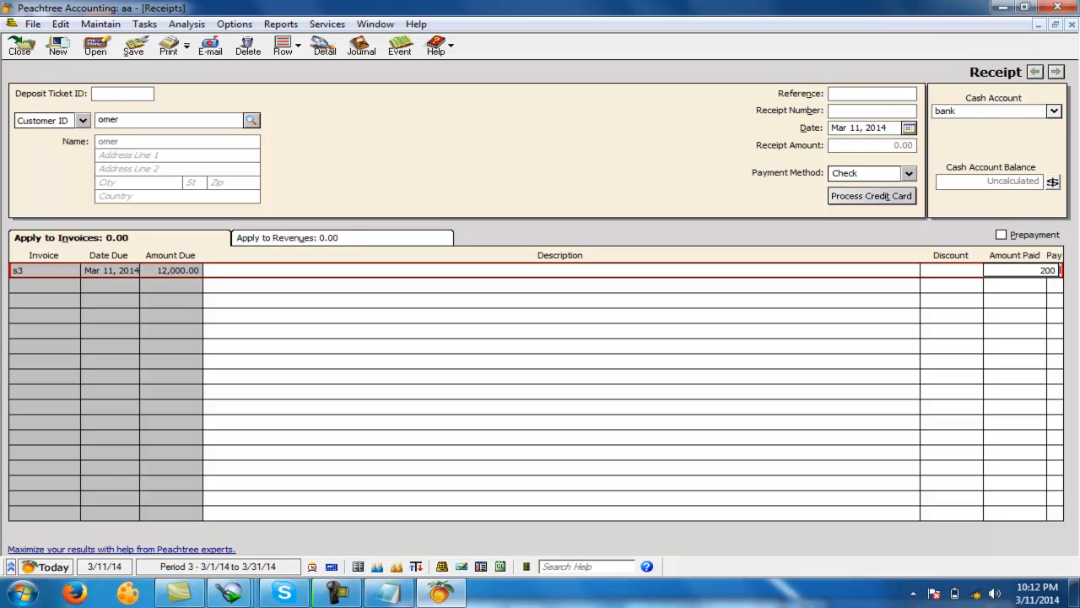
key(Tab)
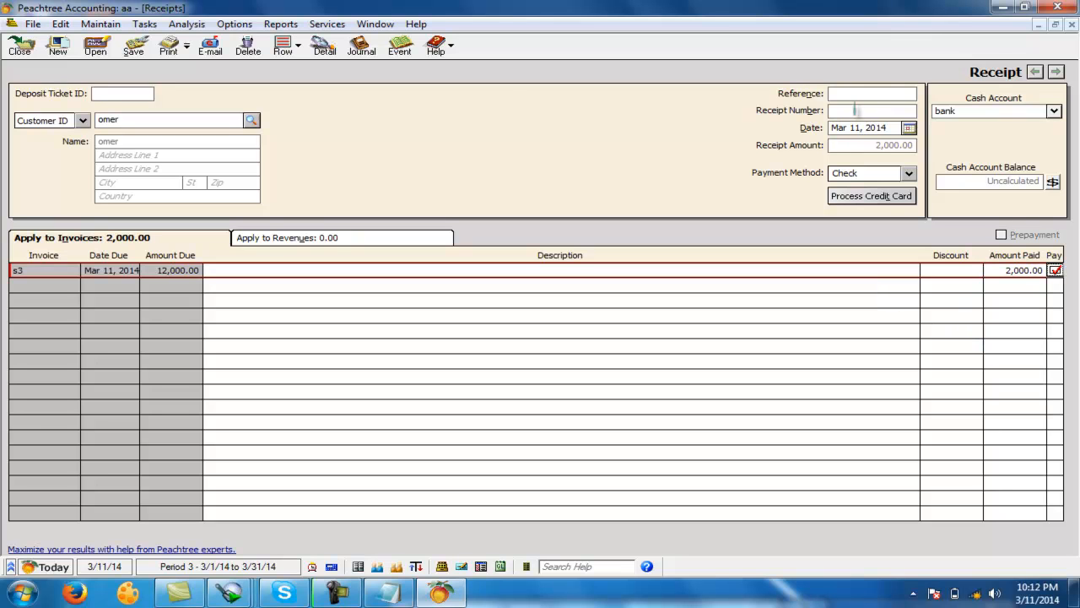
Step: Set the receipt's cash account to cash, payment method to Cash and reference to "1st ins a s3", and save it
click(1053, 110)
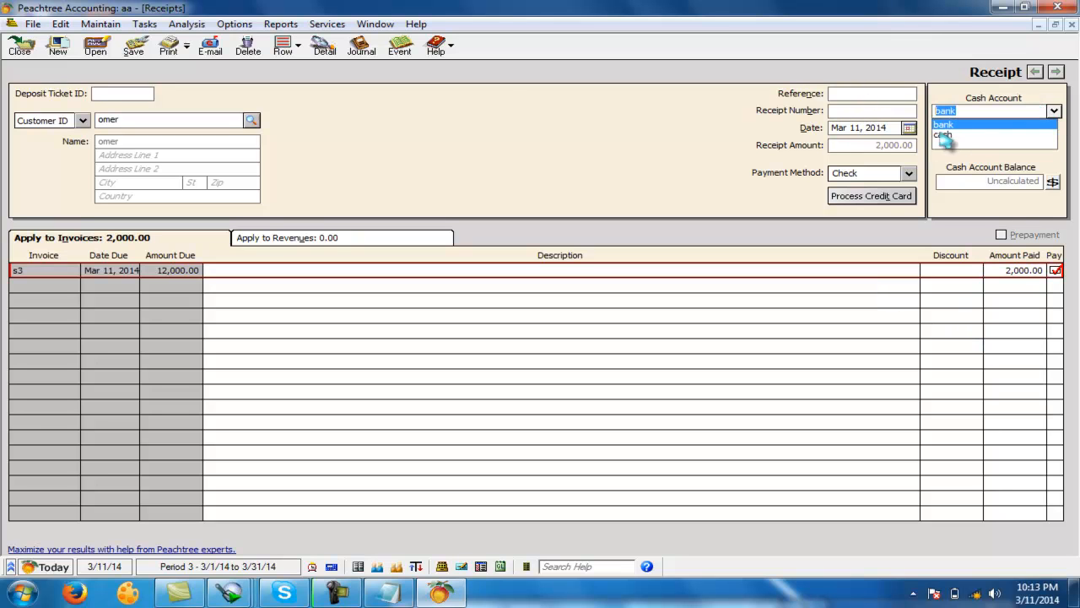
click(947, 135)
click(908, 173)
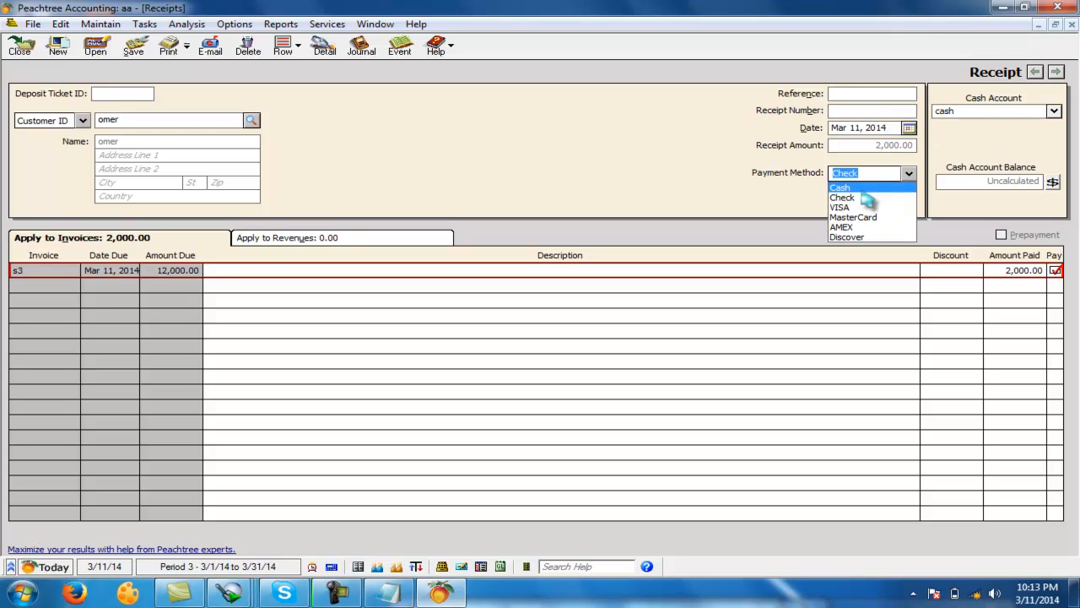
click(848, 186)
click(845, 95)
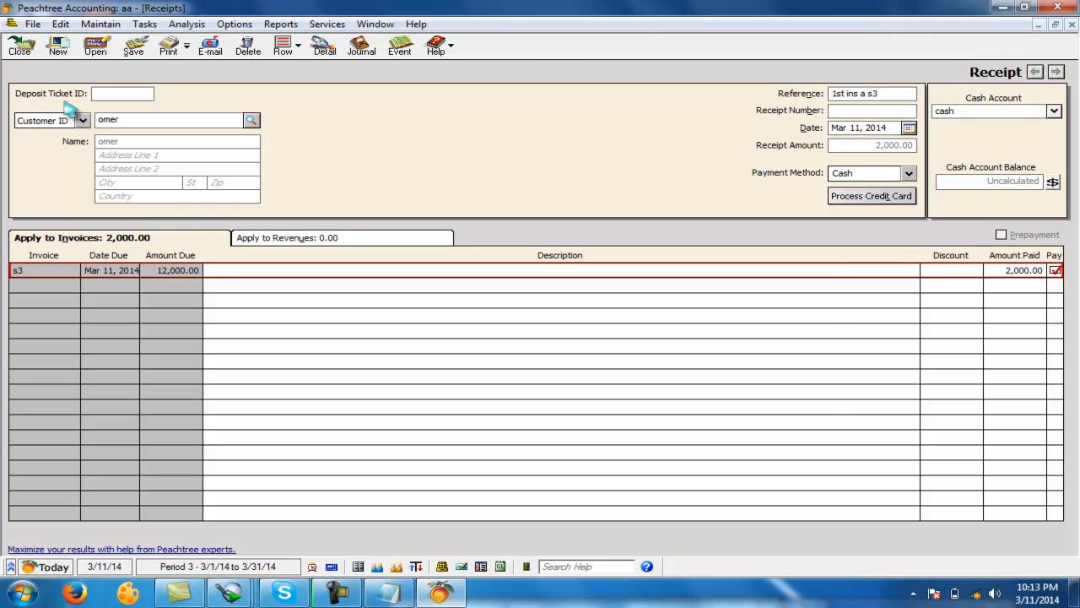
click(133, 47)
click(19, 47)
Step: View the Customer Ledgers report under Accounts Receivable to examine the customer balances, and close it
click(262, 24)
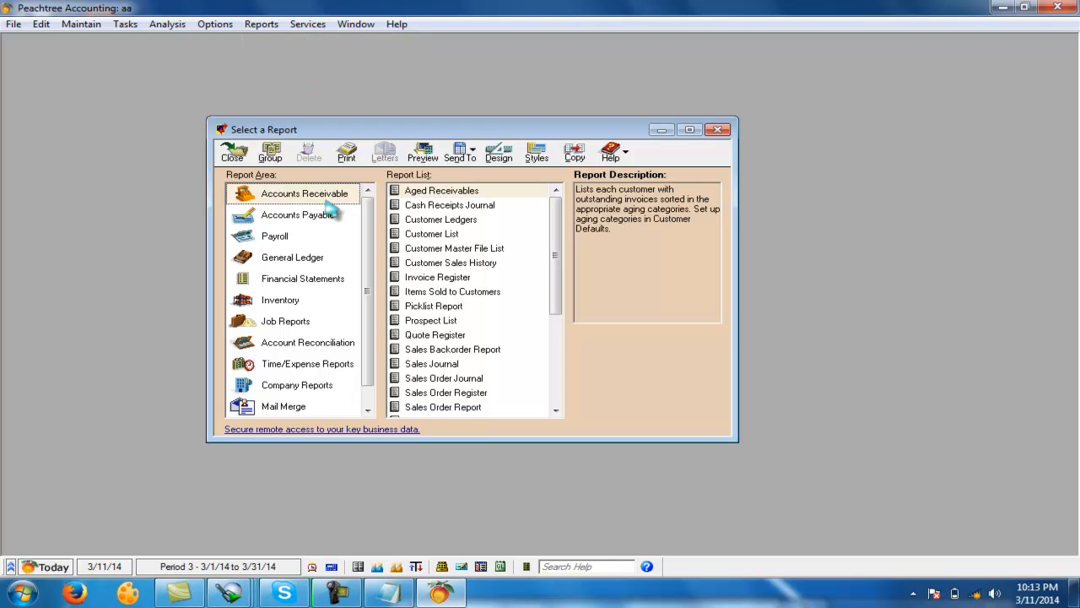
double_click(442, 220)
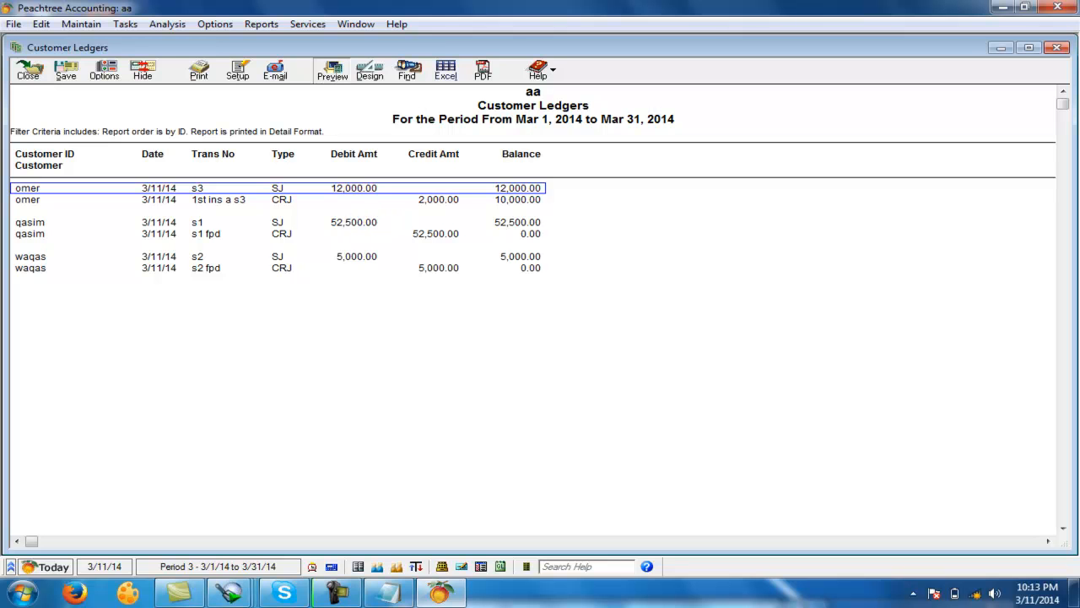
click(32, 73)
click(227, 155)
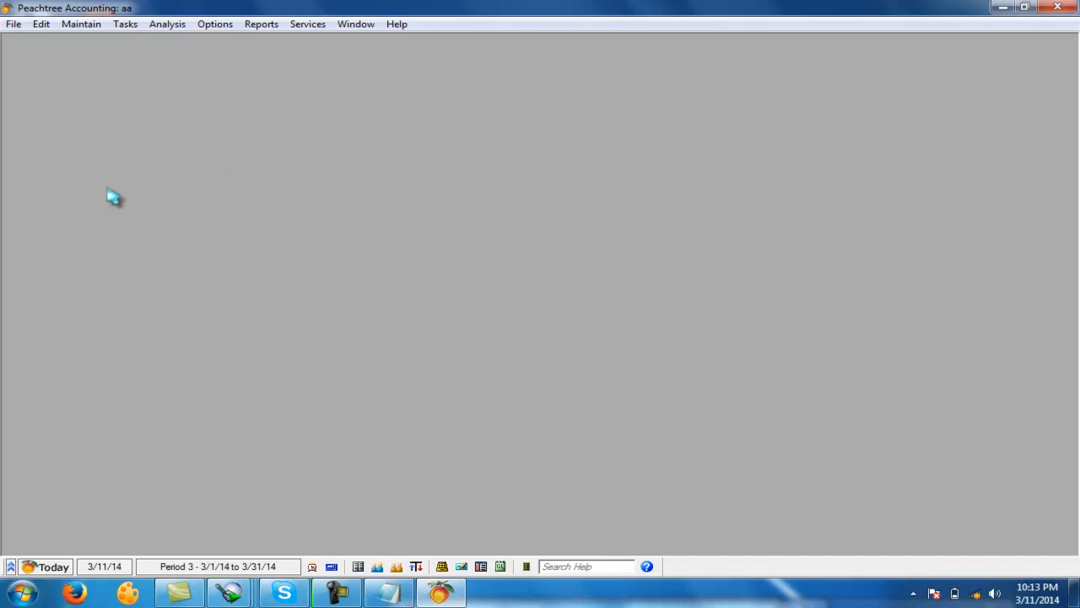
Step: Examine the General, Peachtree Partners, Spelling and Accounting pages of the global options without changing anything
click(212, 25)
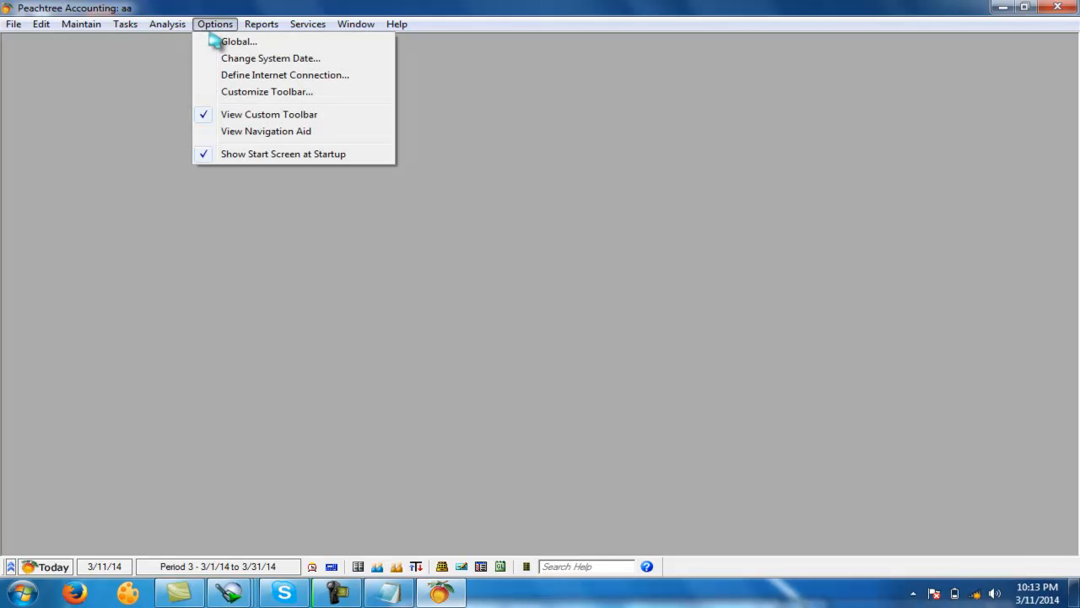
click(217, 42)
click(426, 172)
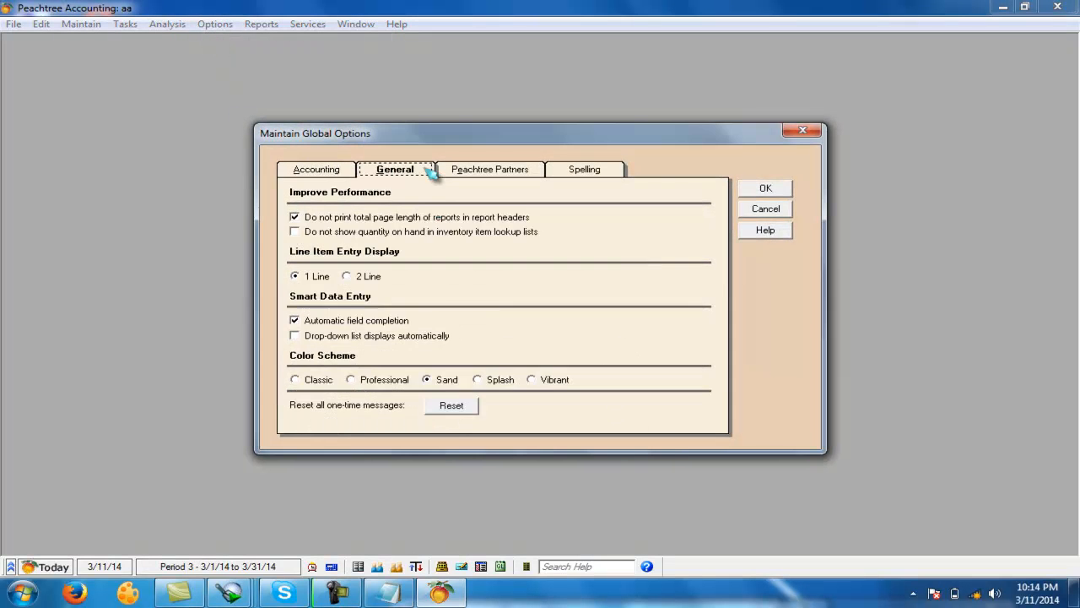
click(472, 171)
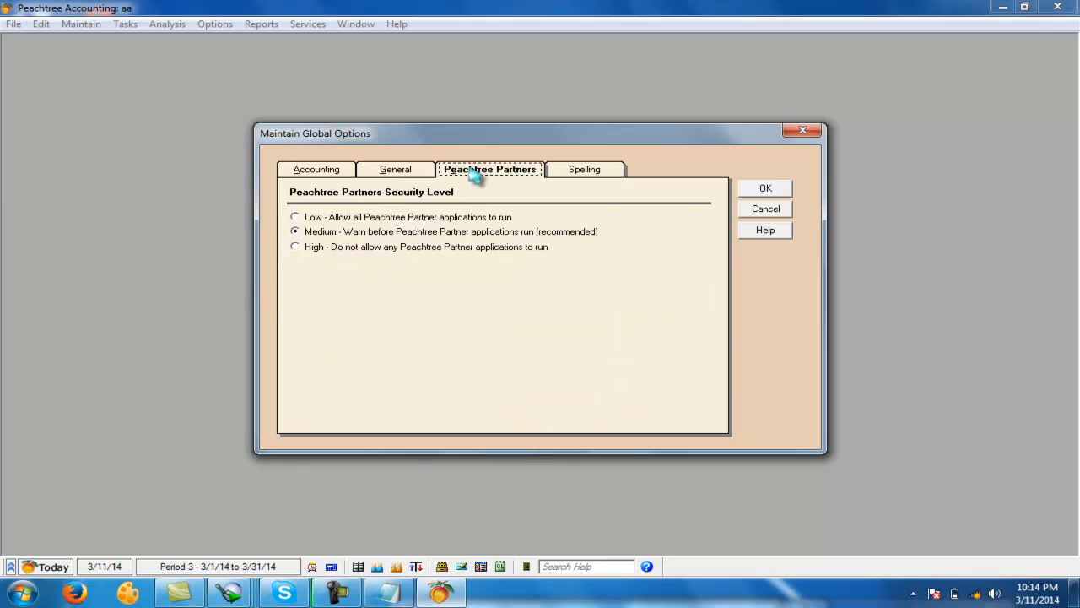
click(580, 172)
click(315, 173)
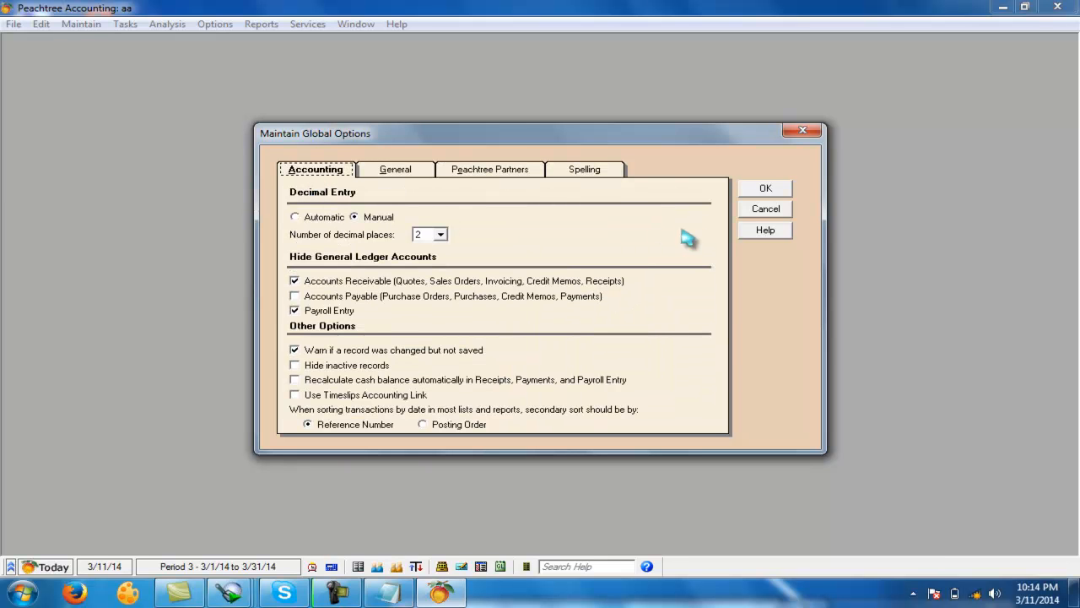
click(745, 211)
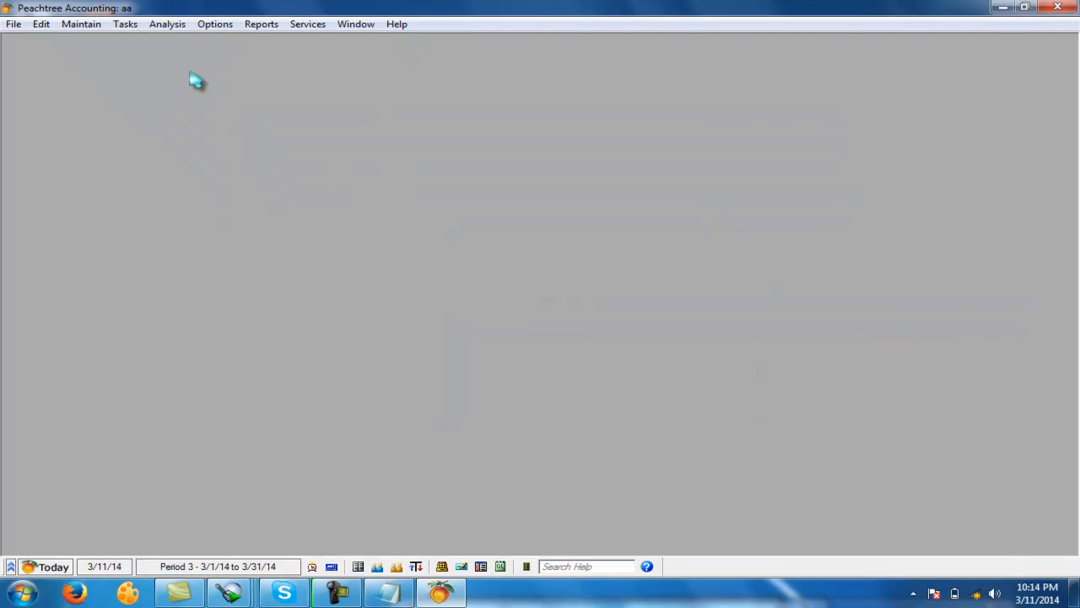
Step: Open a blank receipt and examine the accounts offered as its cash account
click(126, 25)
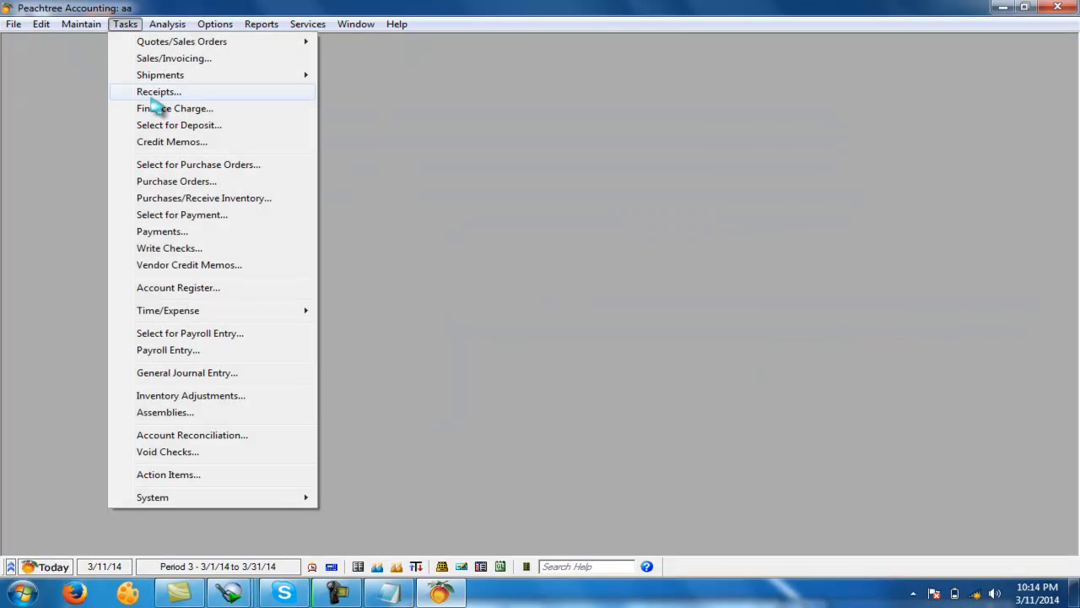
click(157, 92)
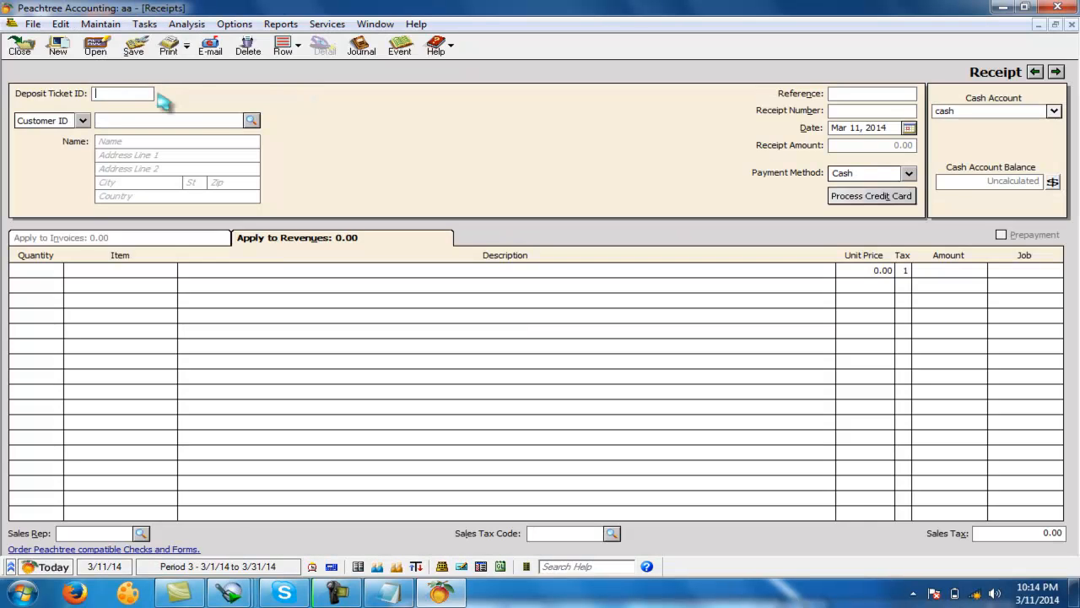
click(1060, 114)
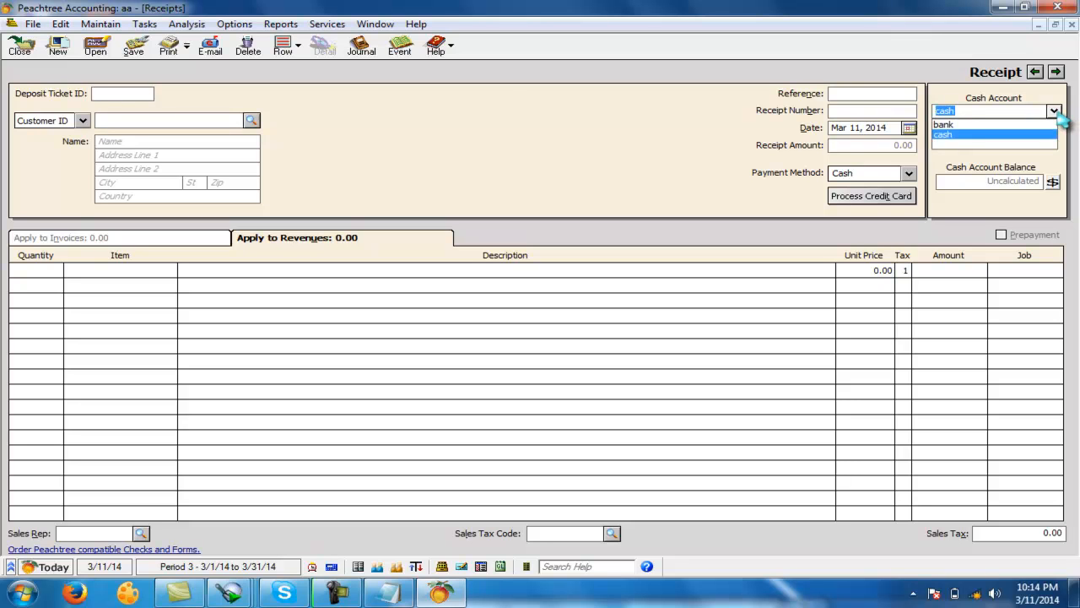
click(1055, 111)
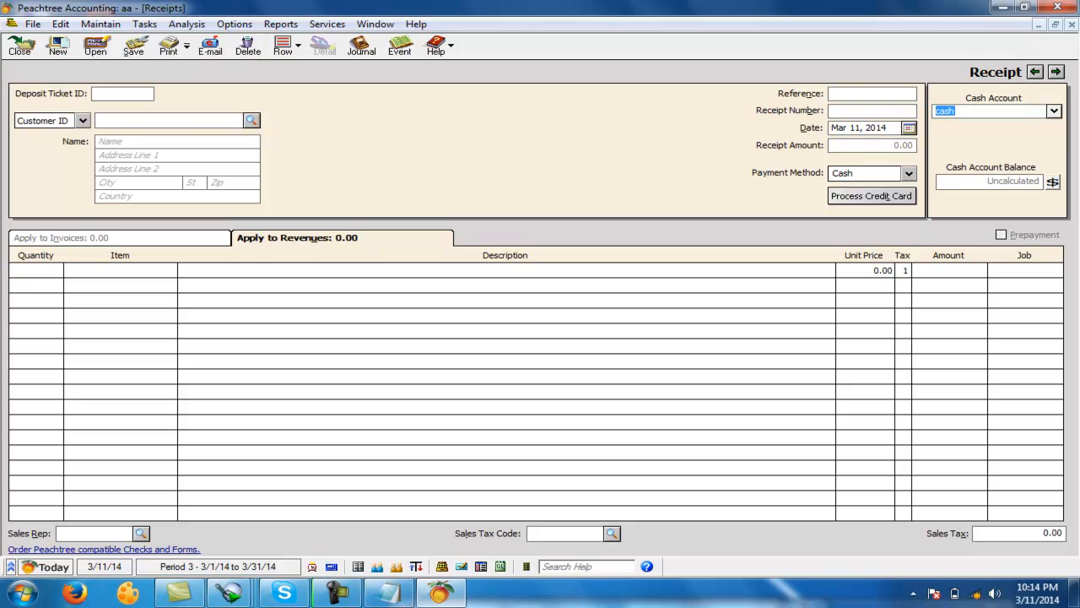
click(1054, 112)
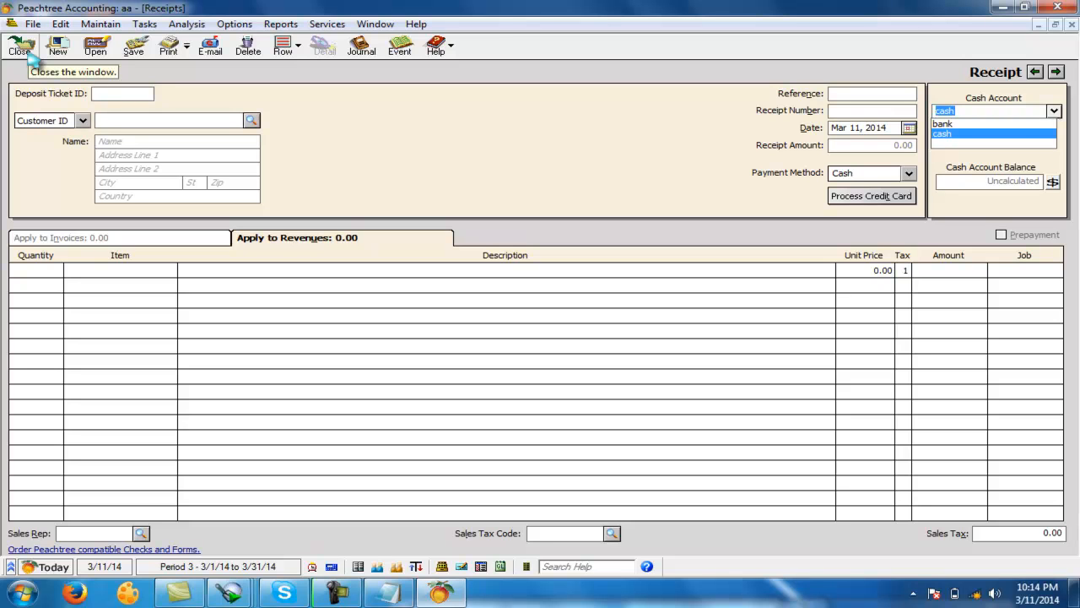
click(1055, 113)
click(1055, 113)
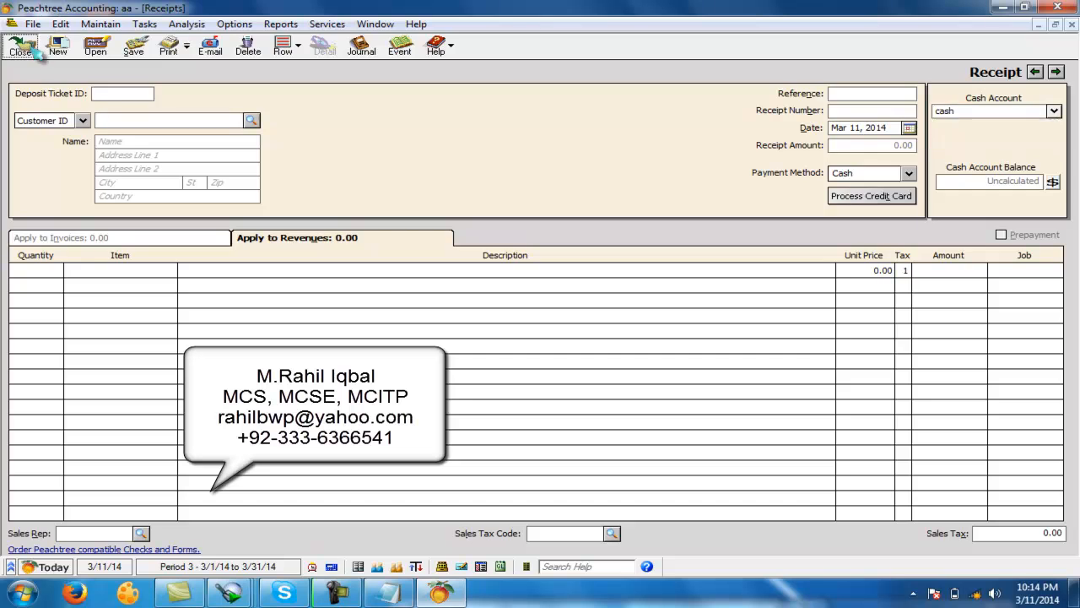
Step: Close the receipt and create an Expenses account with ID and description "bad debts" in the chart of accounts, saving it
click(19, 47)
click(80, 24)
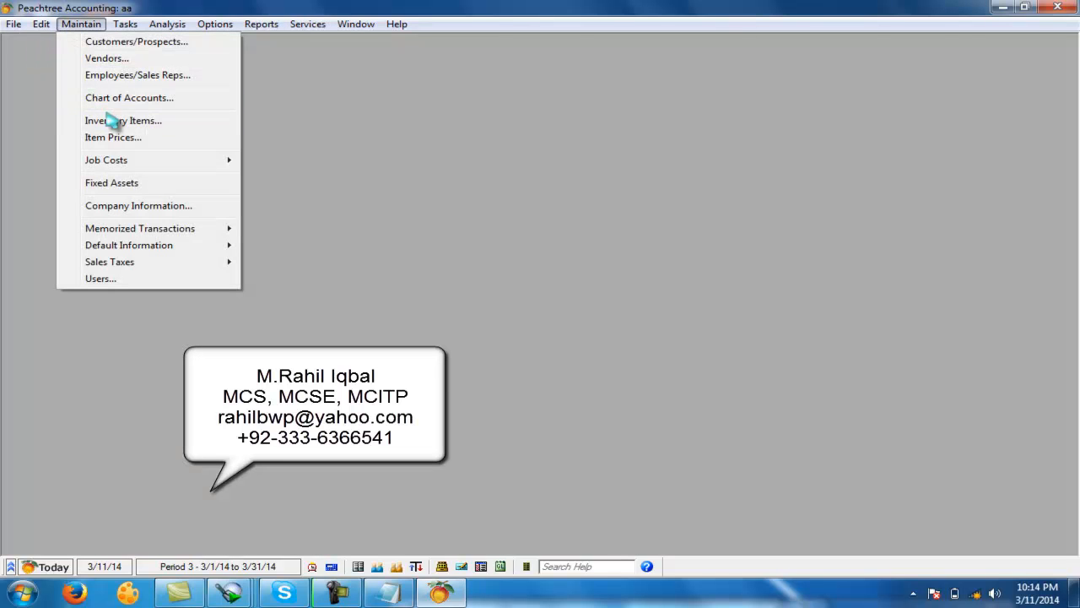
click(111, 99)
text(bad debts)
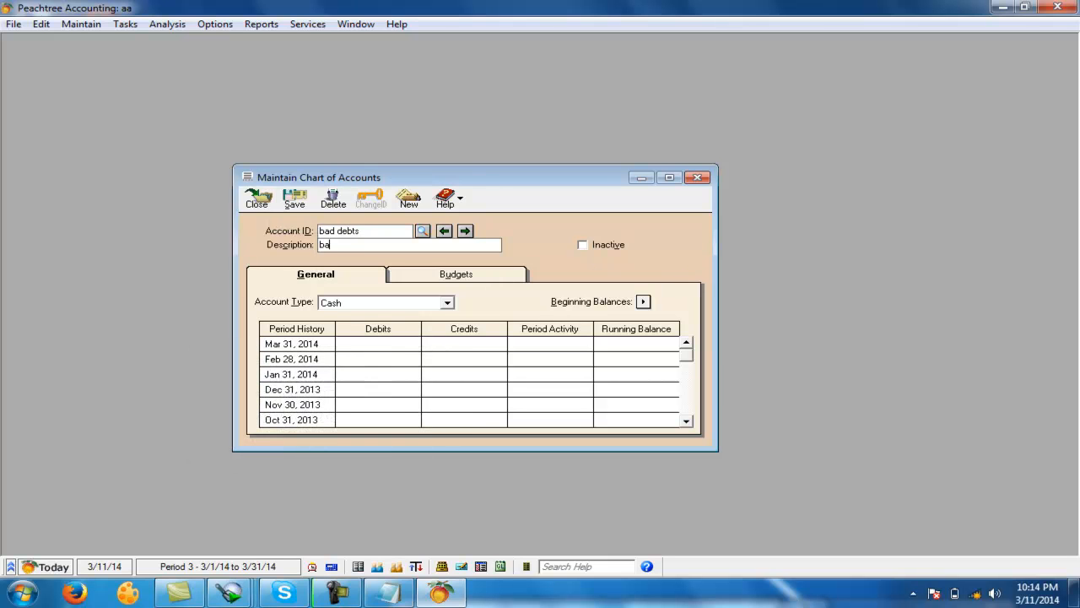
key(Tab)
key(e)
key(e)
key(e)
key(e)
key(alt+s)
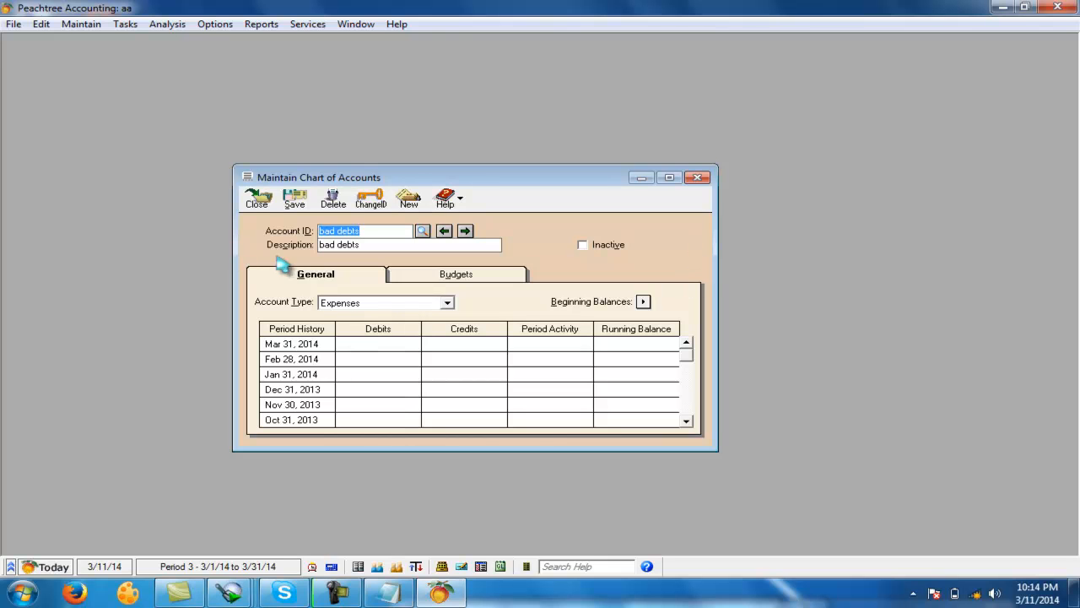
click(257, 199)
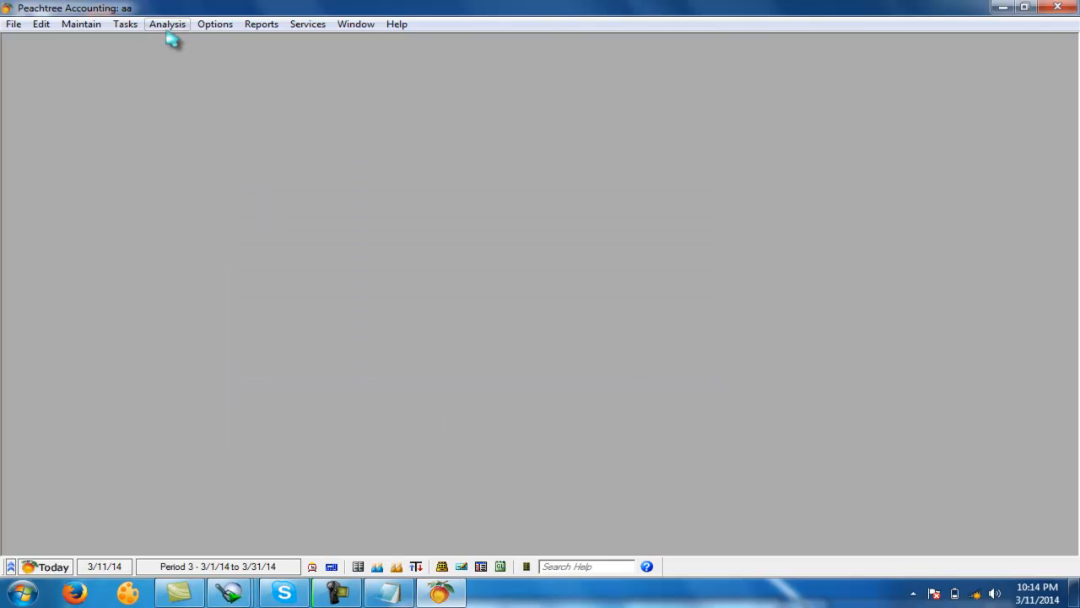
Step: Turn off the hiding of general ledger accounts for Accounts Receivable in the global options
click(211, 26)
click(222, 41)
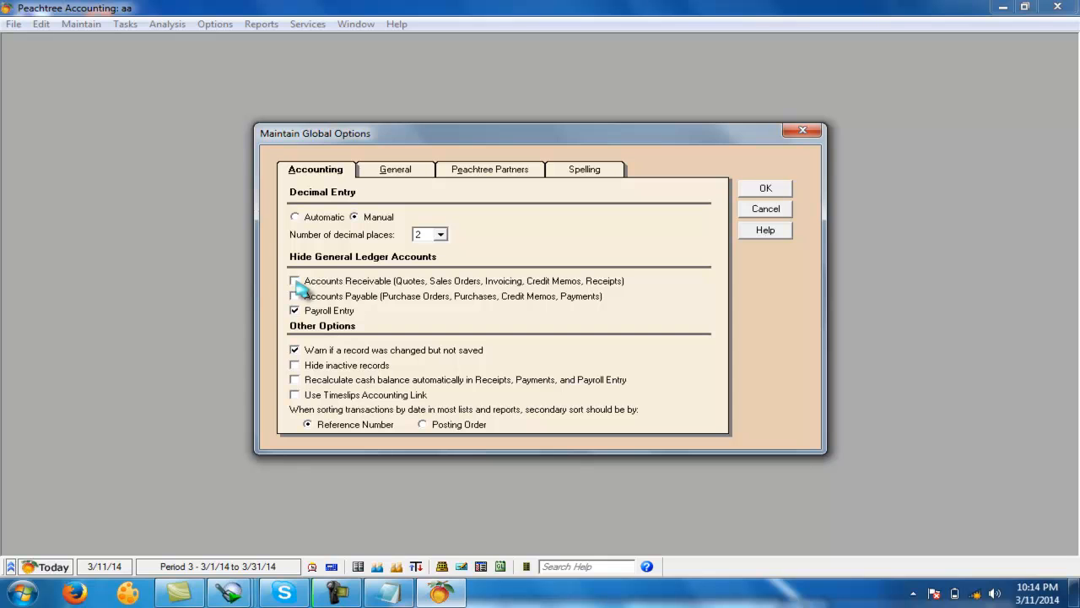
click(758, 193)
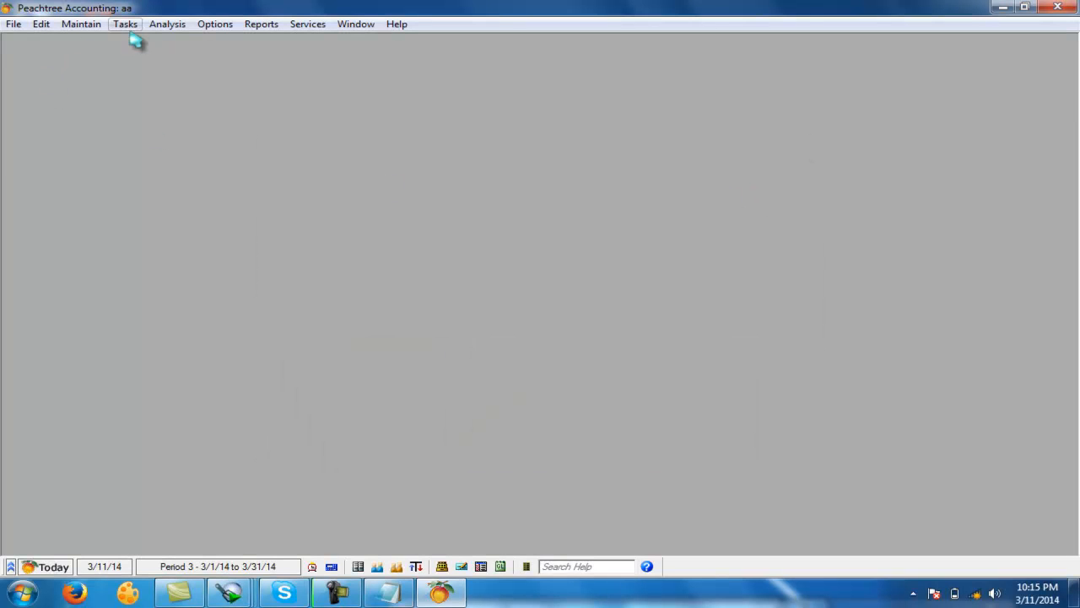
Step: Start a receipt for the customer owing invoice s3, with cash account bad debts and reference "s3 bad debts"
click(126, 24)
click(157, 92)
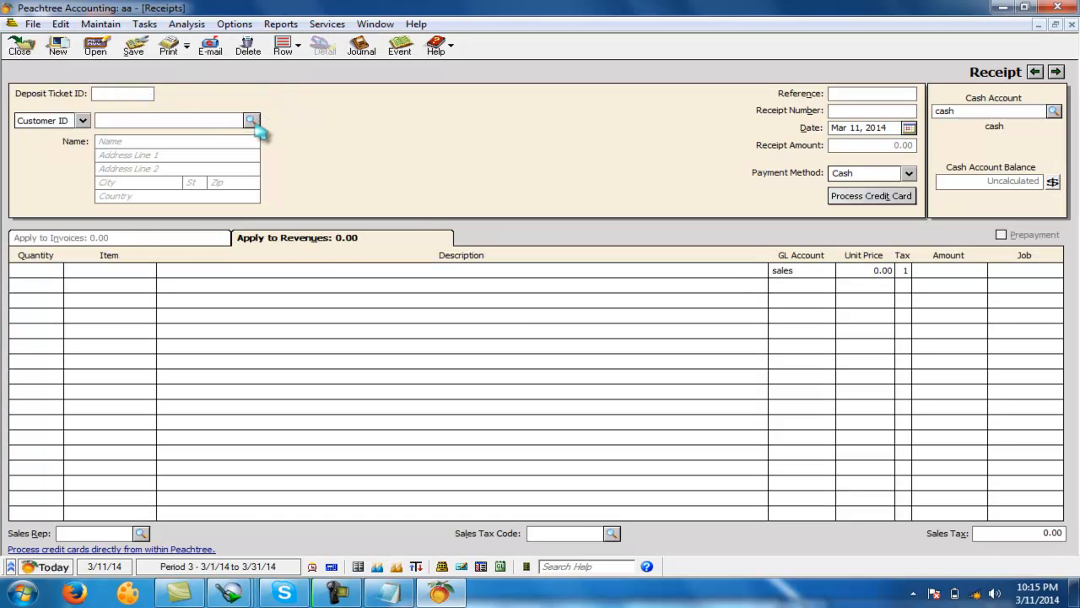
click(251, 120)
double_click(133, 136)
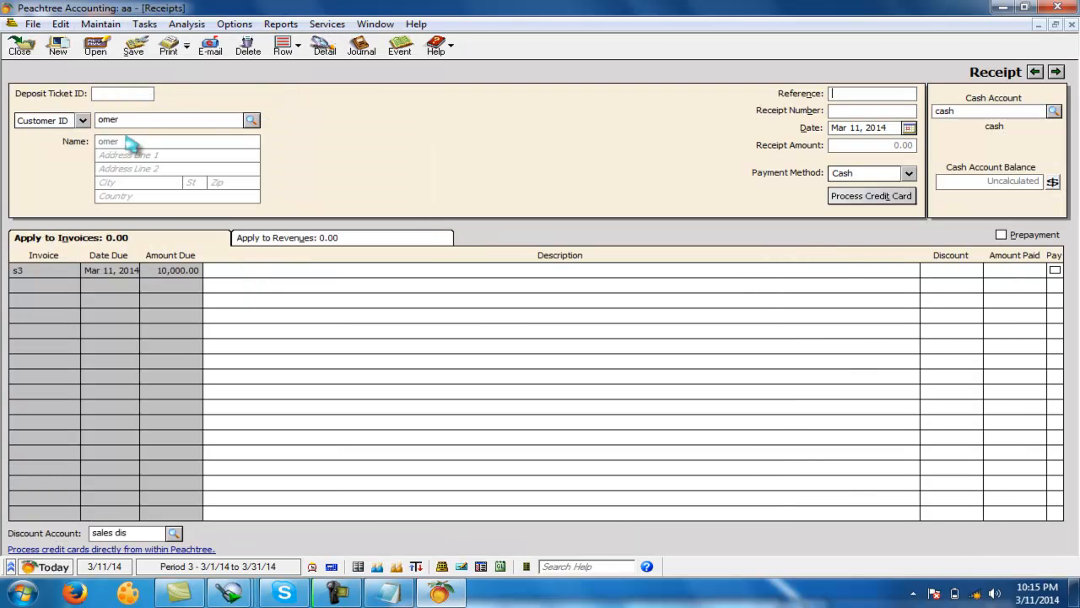
click(1053, 111)
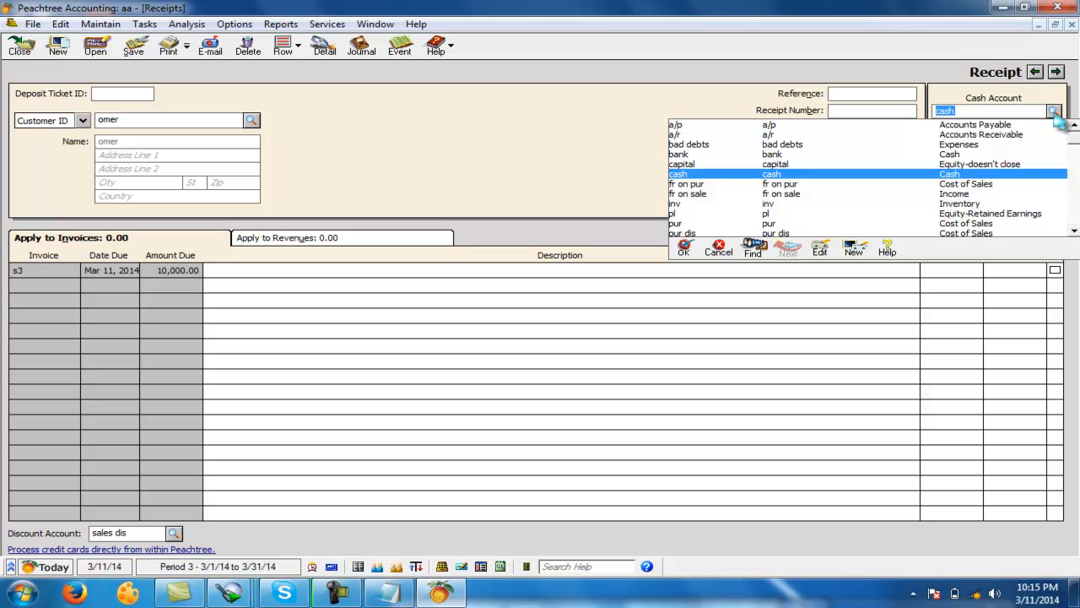
double_click(697, 146)
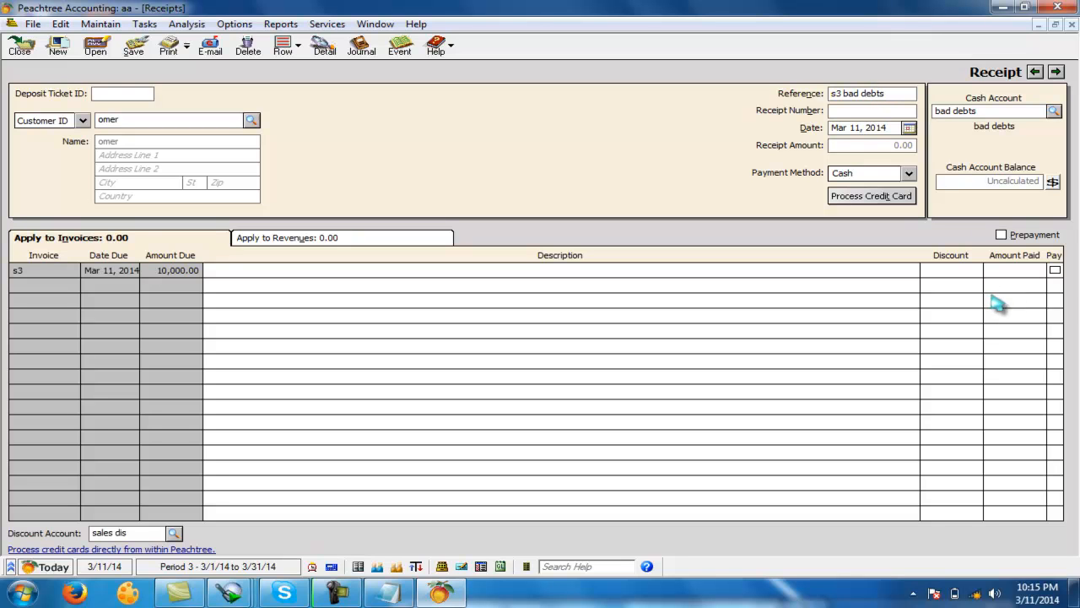
Step: Mark invoice s3 to be paid for its full amount due, and save and close the receipt
click(1055, 270)
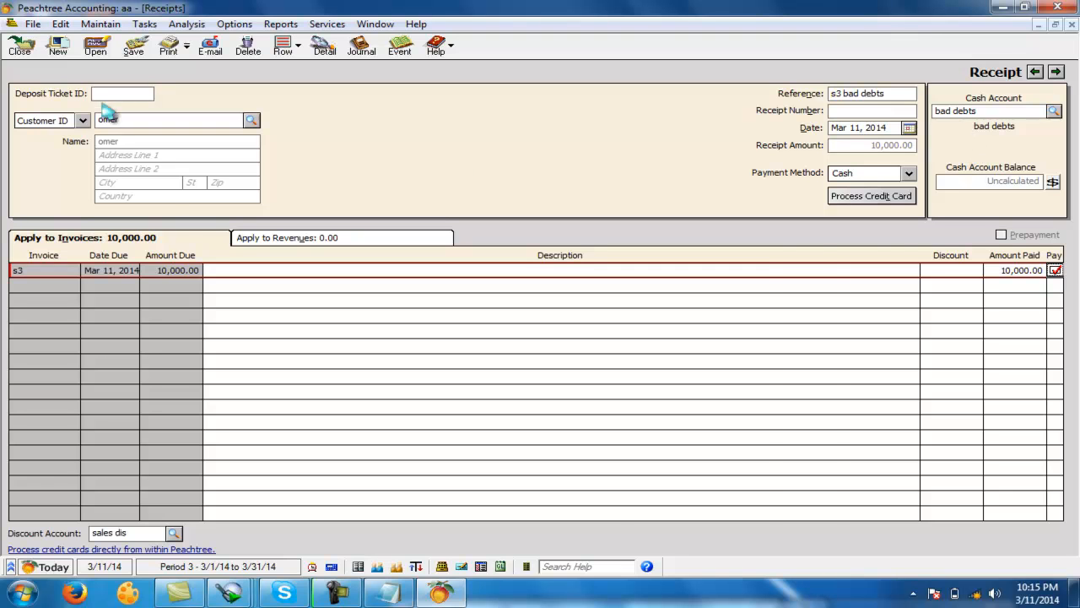
click(134, 46)
click(20, 49)
Step: View the Customer Ledgers report to check the bad debts entry for invoice s3, and close it
click(262, 24)
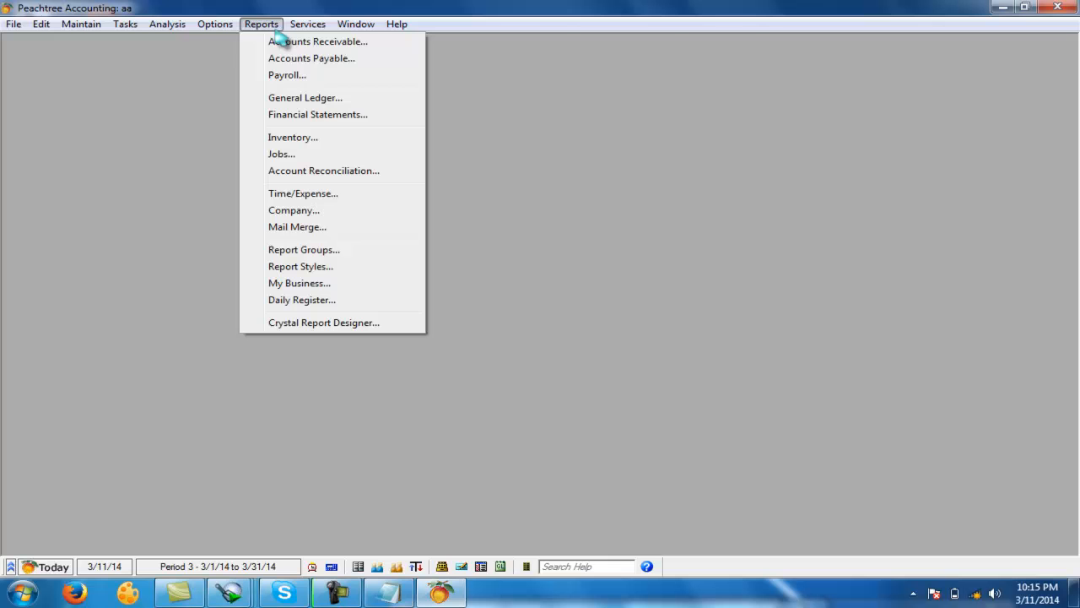
click(325, 46)
double_click(426, 221)
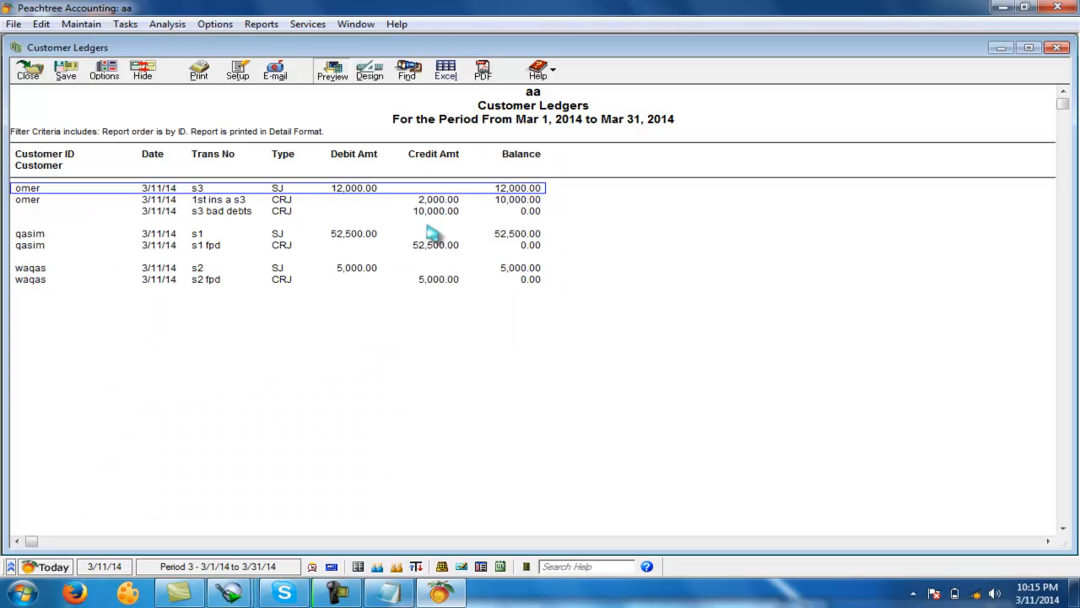
click(524, 212)
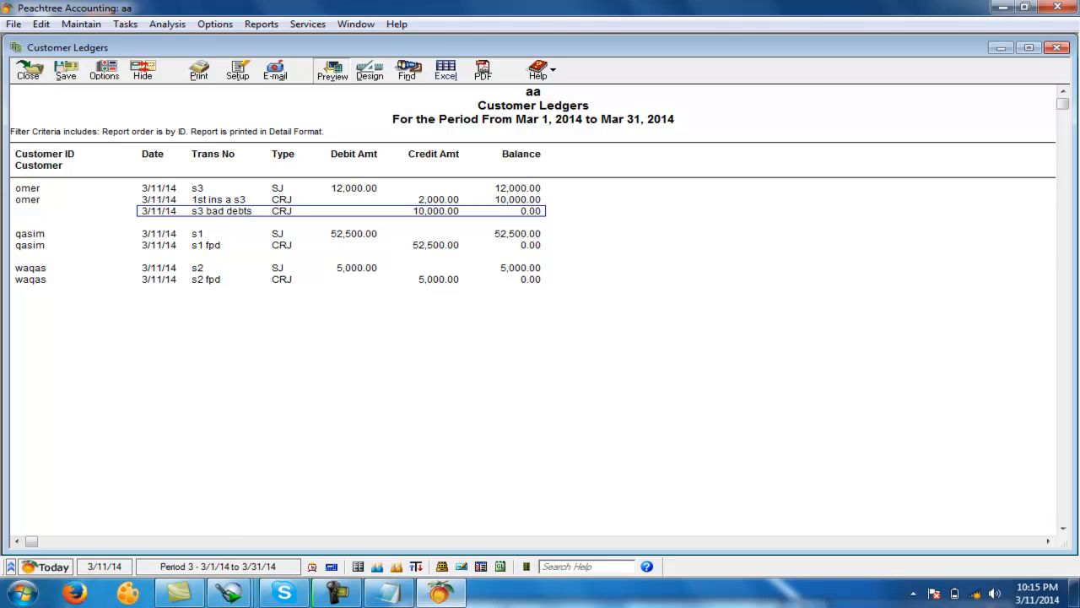
click(28, 70)
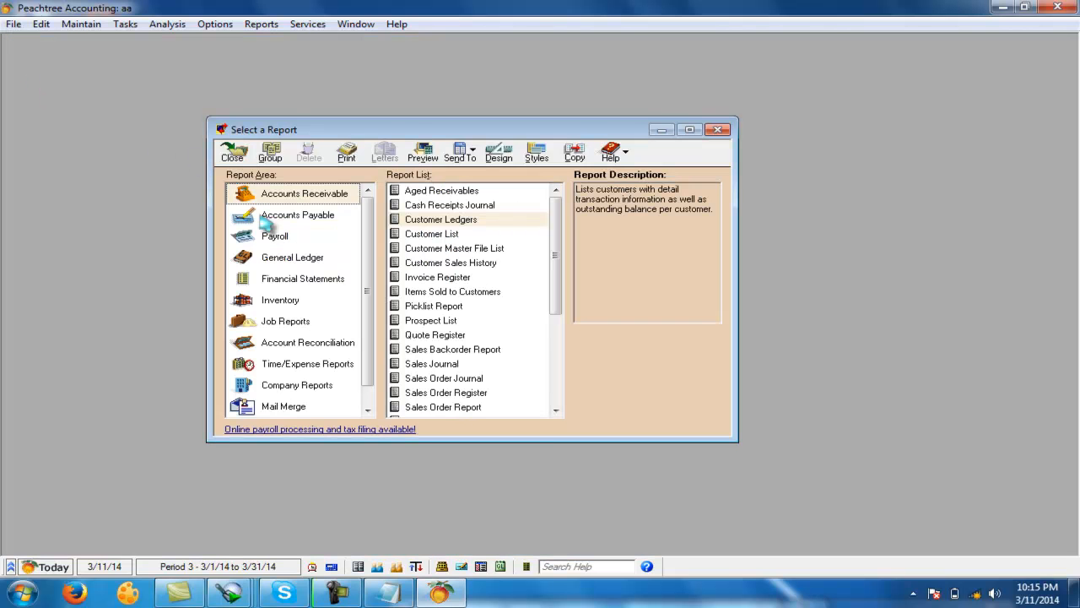
Step: View the standard income statement for the current period to check the bad debts expense, and close the reports
click(302, 279)
double_click(460, 249)
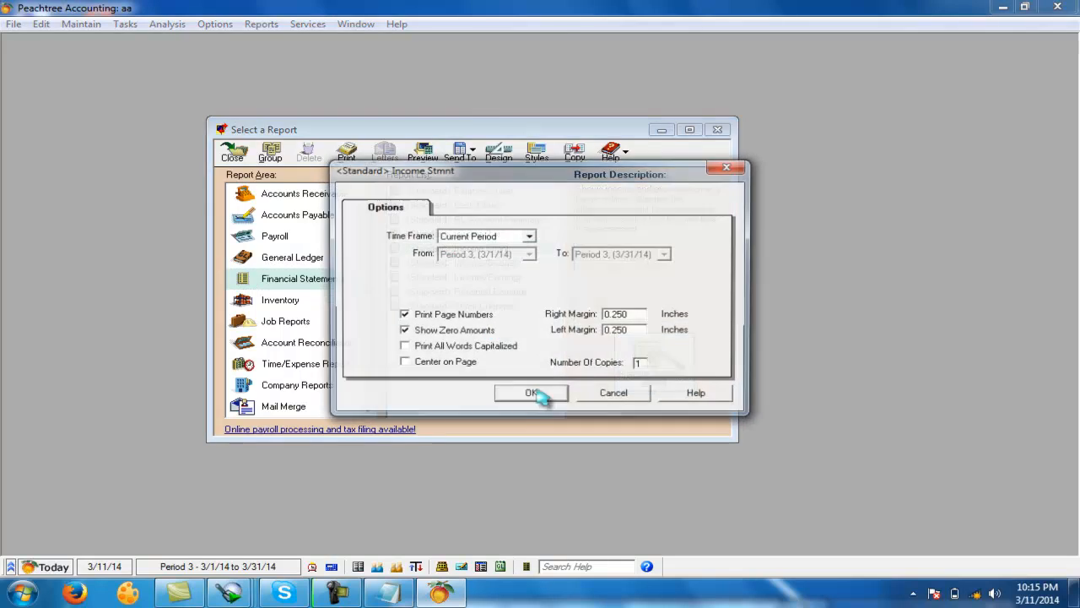
click(536, 392)
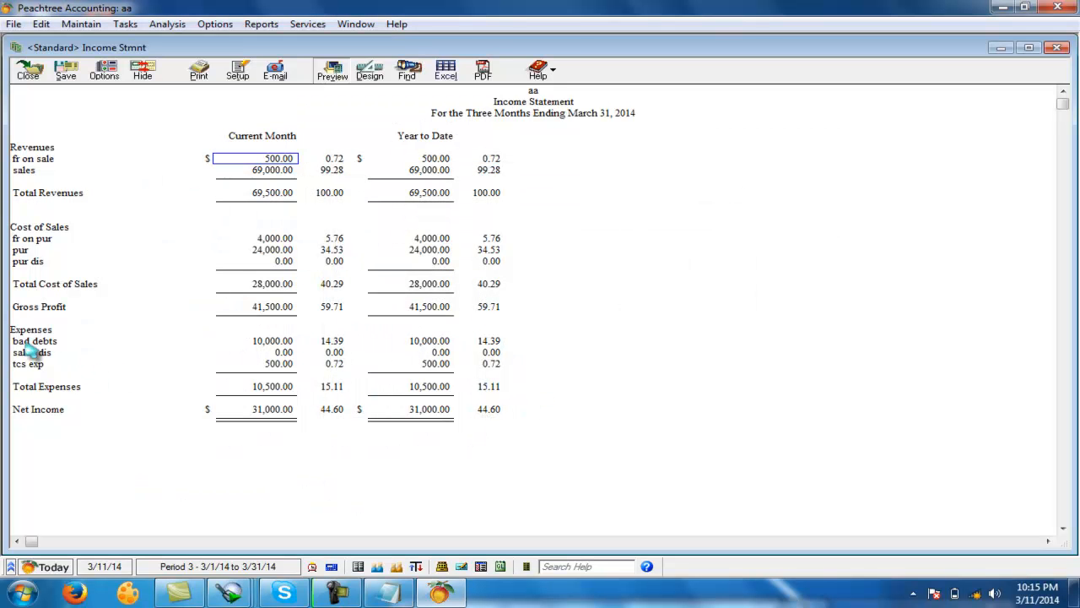
click(257, 341)
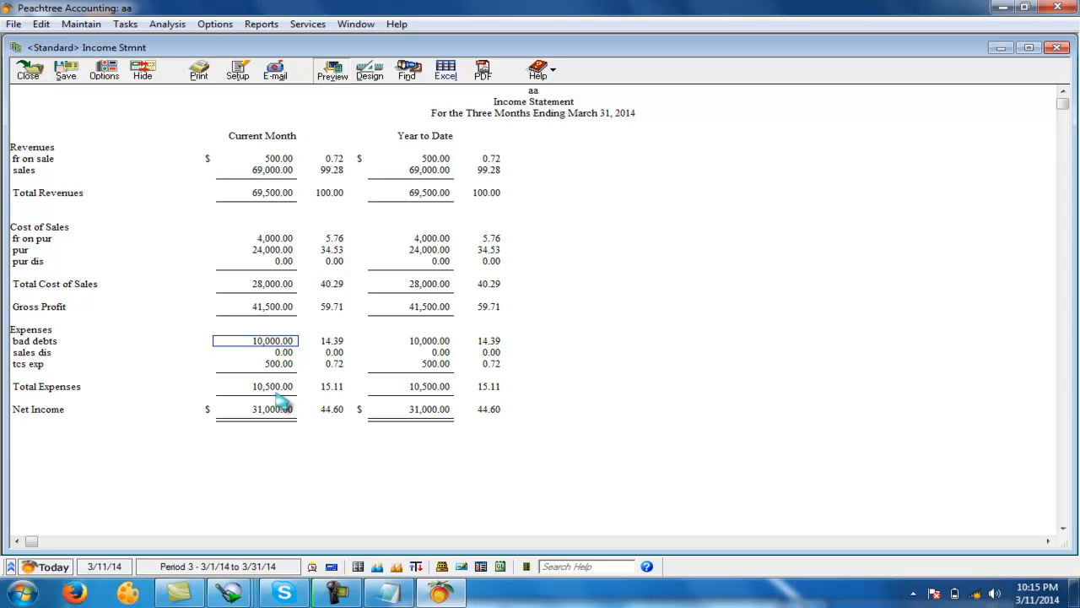
click(28, 72)
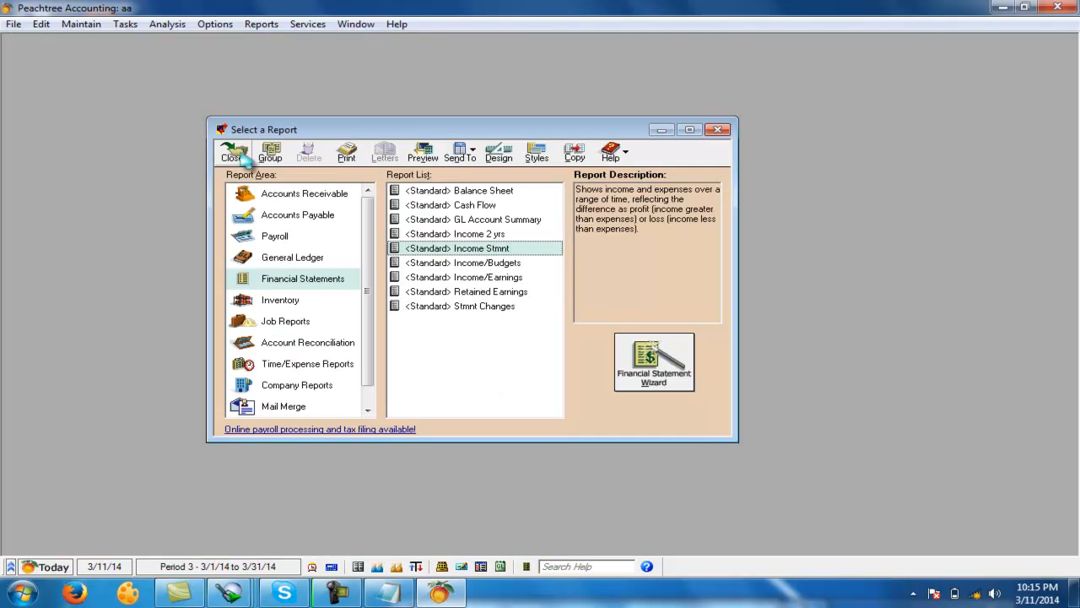
click(235, 154)
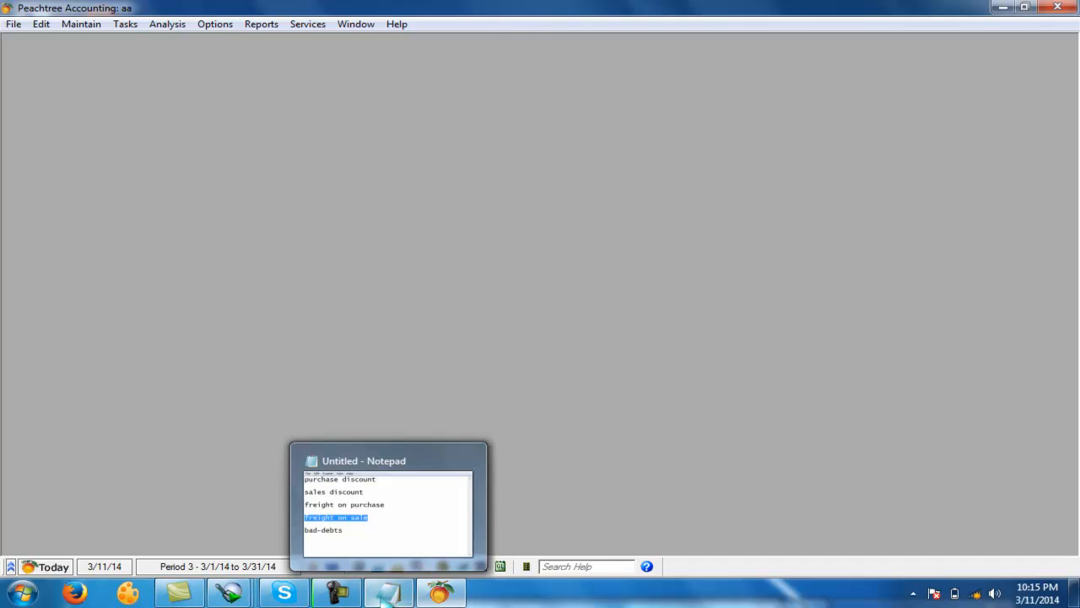
Step: Open a new receipt to look over its cash account choices, and close it without entering anything
click(81, 24)
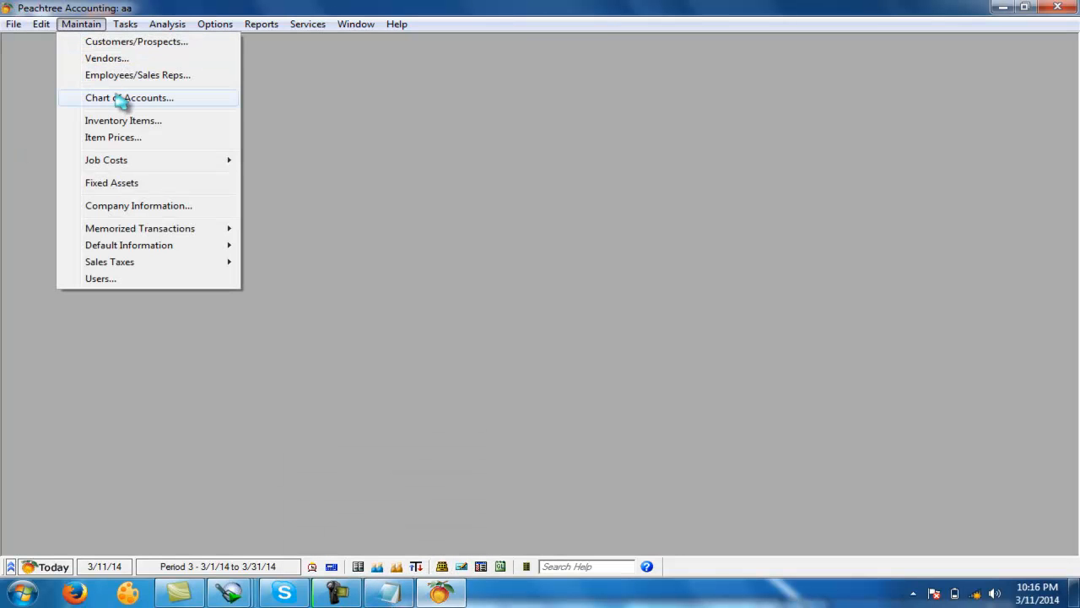
mouse_move(124, 24)
click(160, 92)
click(1053, 111)
key(Escape)
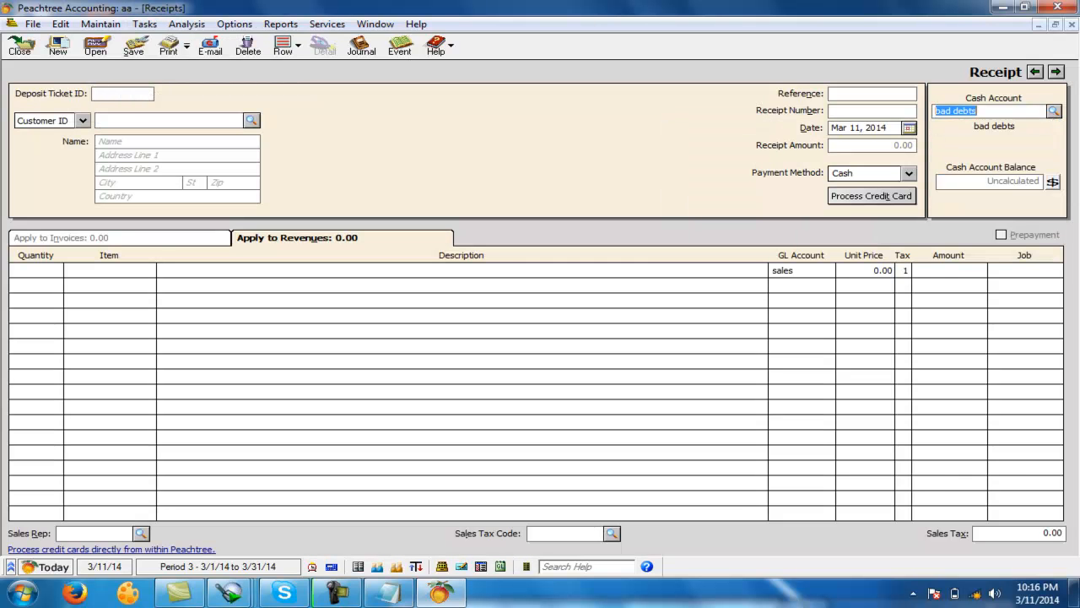
click(19, 46)
Step: Switch to Notepad to review the topic list of discounts, freight and bad-debts, and minimize it again
click(423, 596)
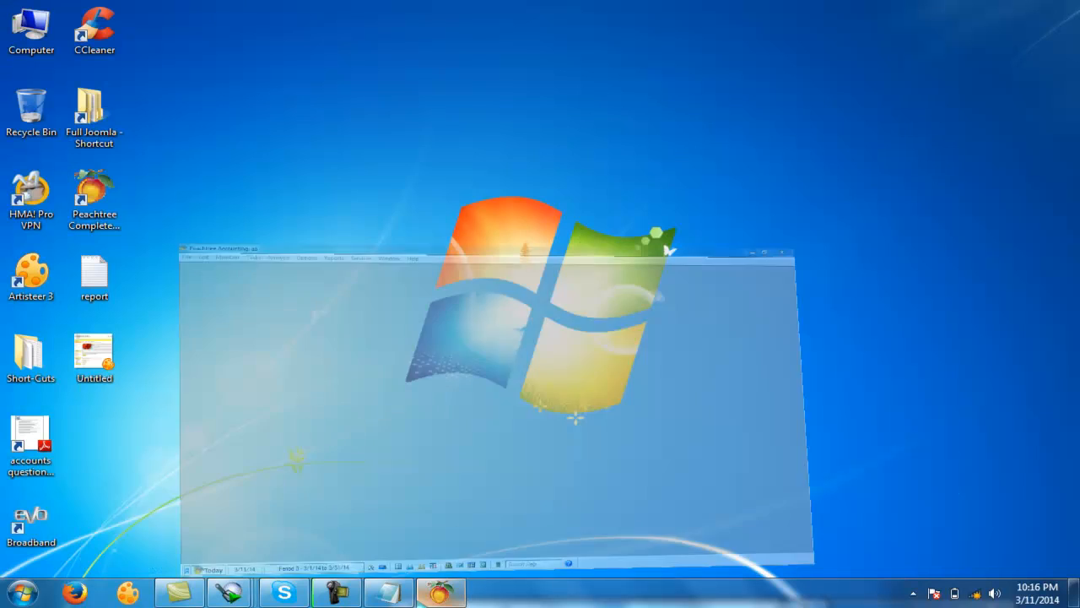
click(389, 594)
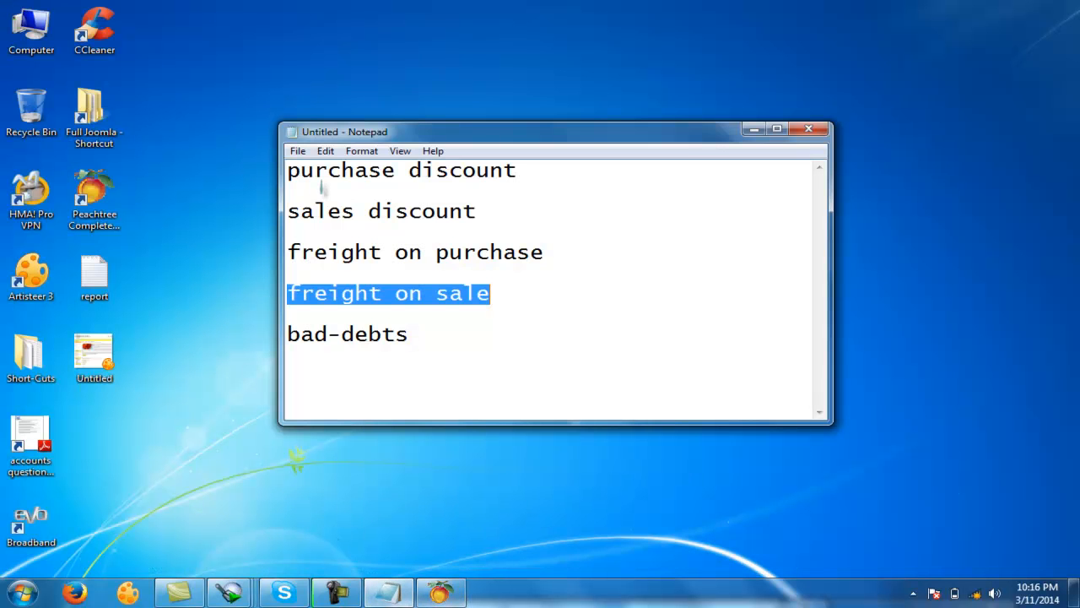
drag(291, 253, 546, 252)
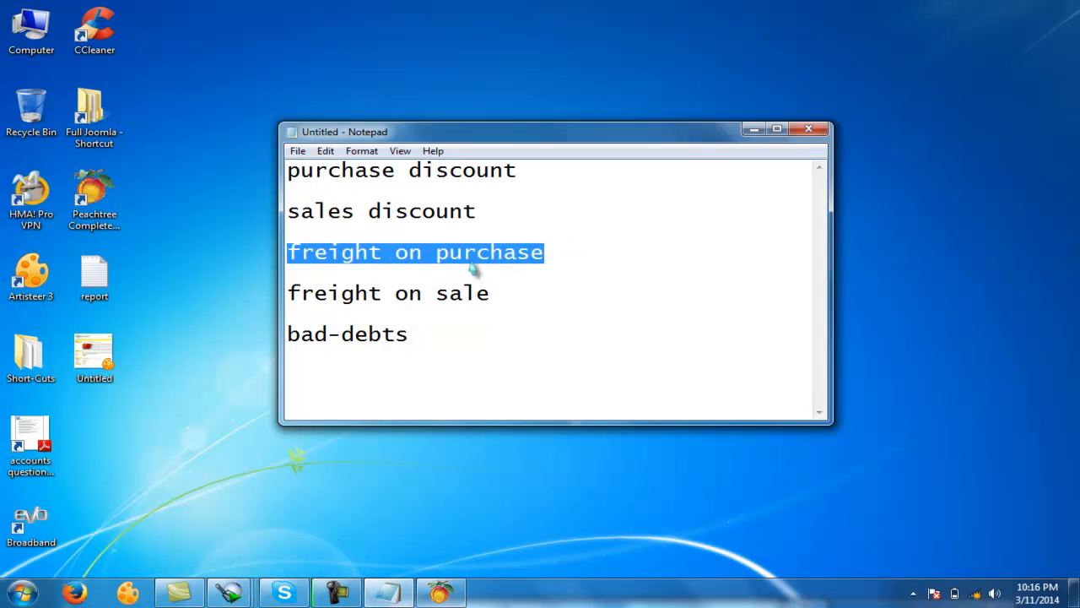
click(290, 292)
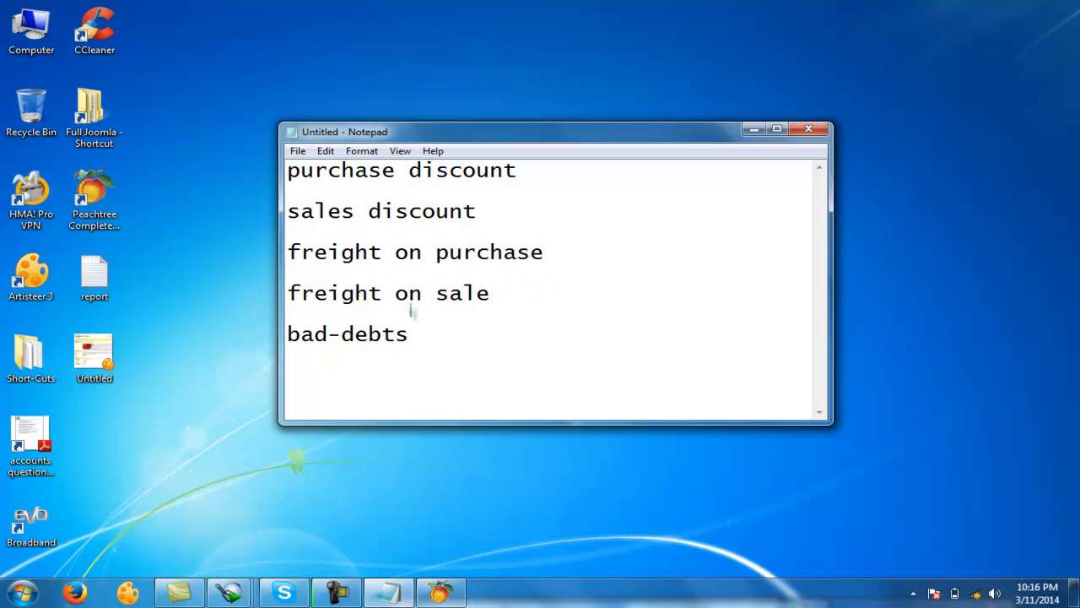
drag(291, 337, 436, 329)
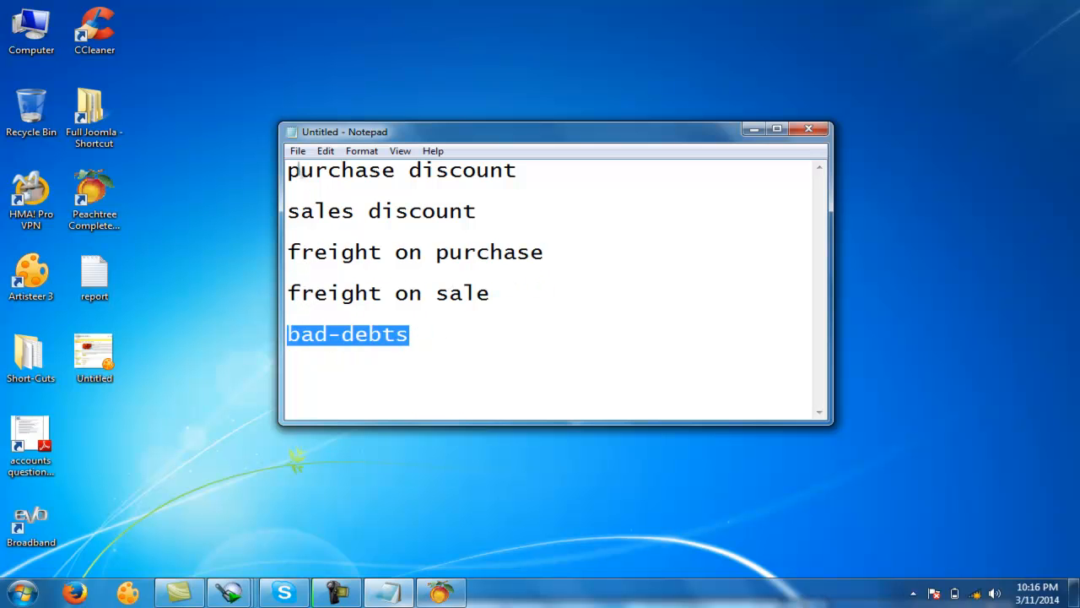
drag(288, 171, 517, 174)
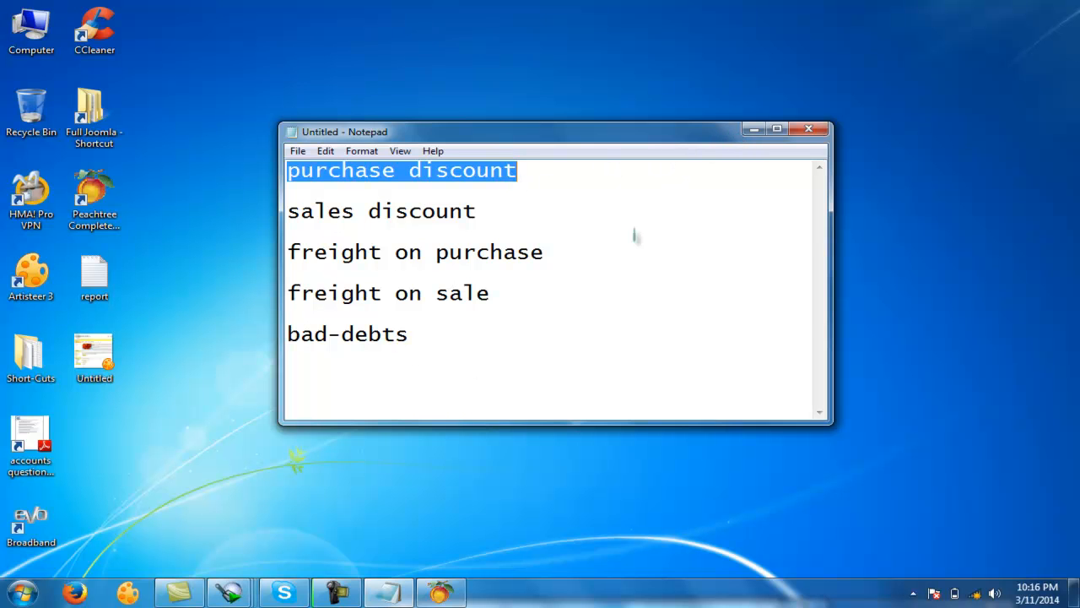
click(754, 129)
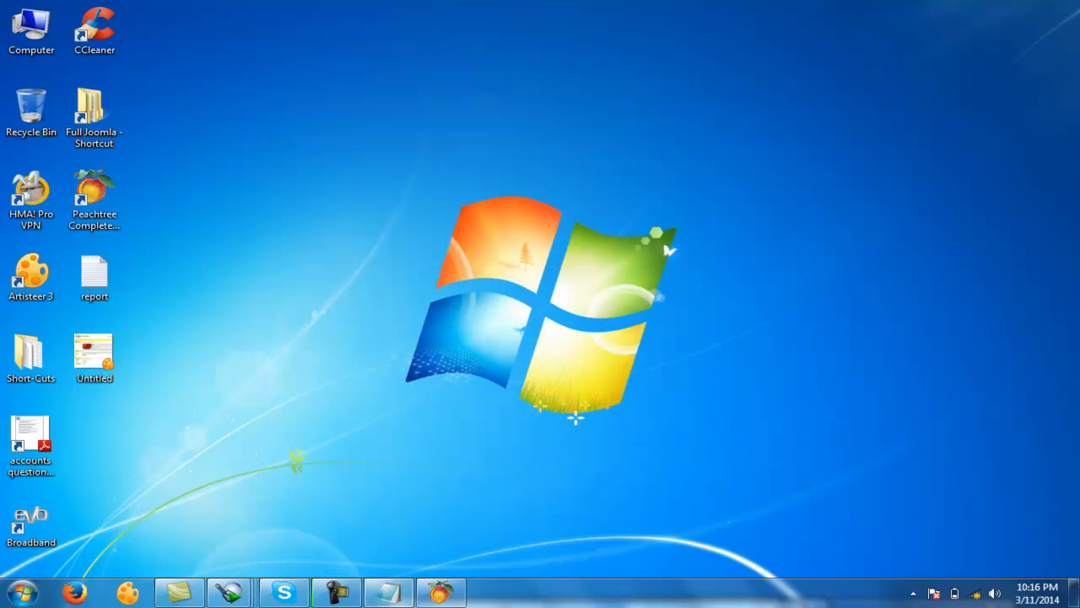
Step: Switch to Peachtree Accounting and start a new vendor, entering the vendor's name followed by "-islamabad" as both Vendor ID and Name
click(442, 593)
click(81, 24)
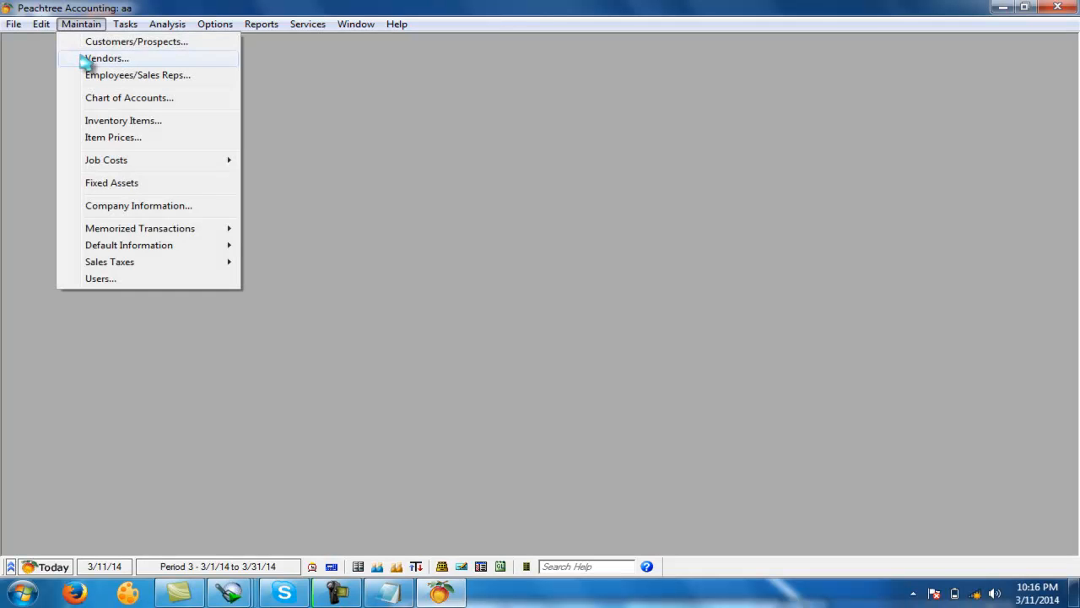
click(87, 59)
text(bilal-)
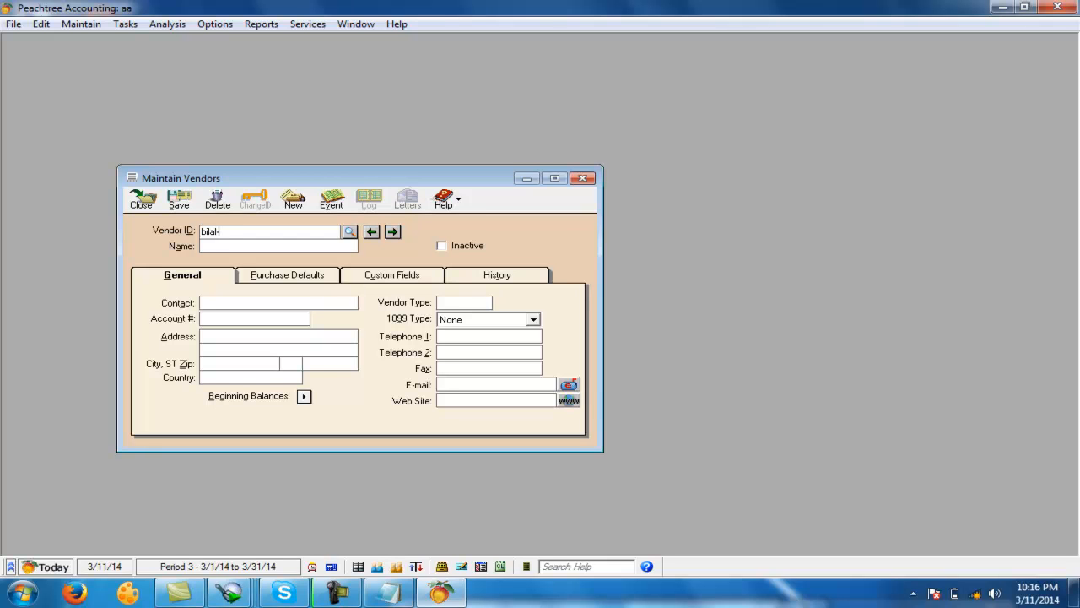
text(islamabad)
key(Tab)
text(bi)
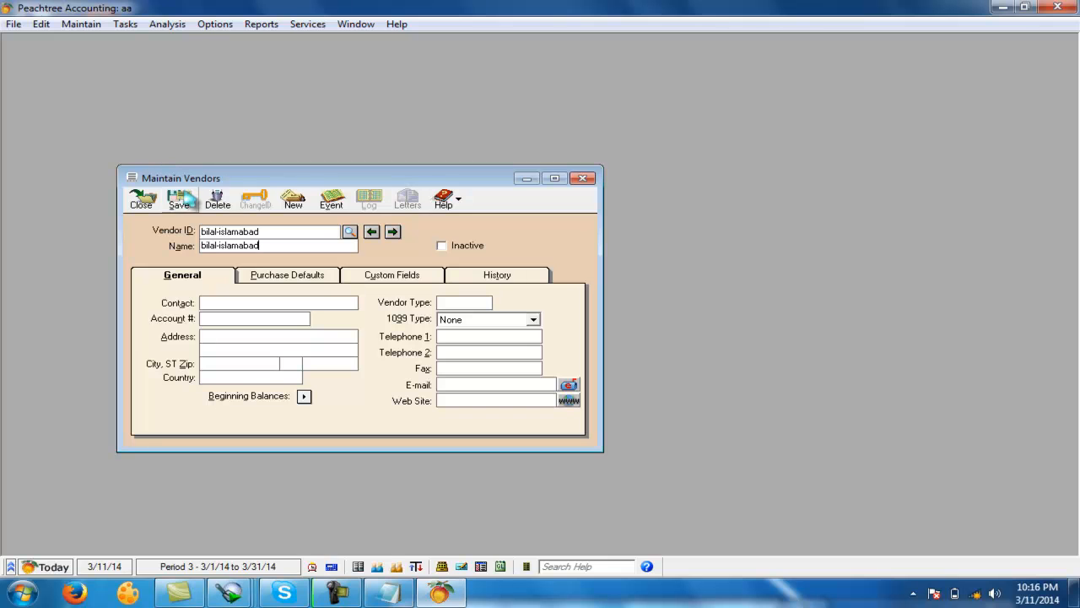
drag(228, 184, 364, 113)
click(322, 129)
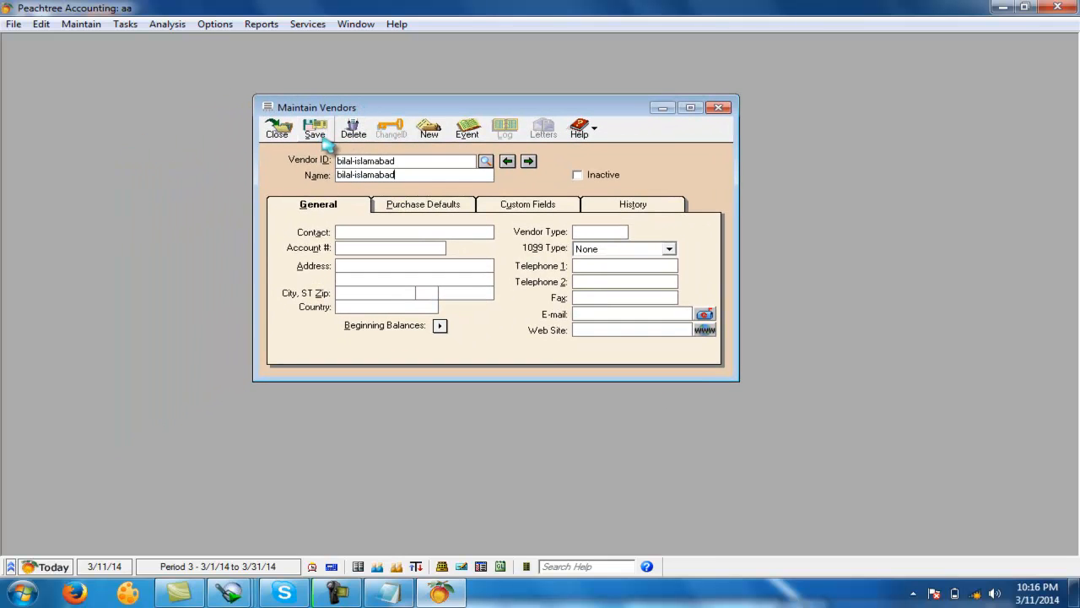
Step: Give the new vendor custom terms of net due in 30 days with a 2% discount in 10 days, then save and close the record
click(415, 210)
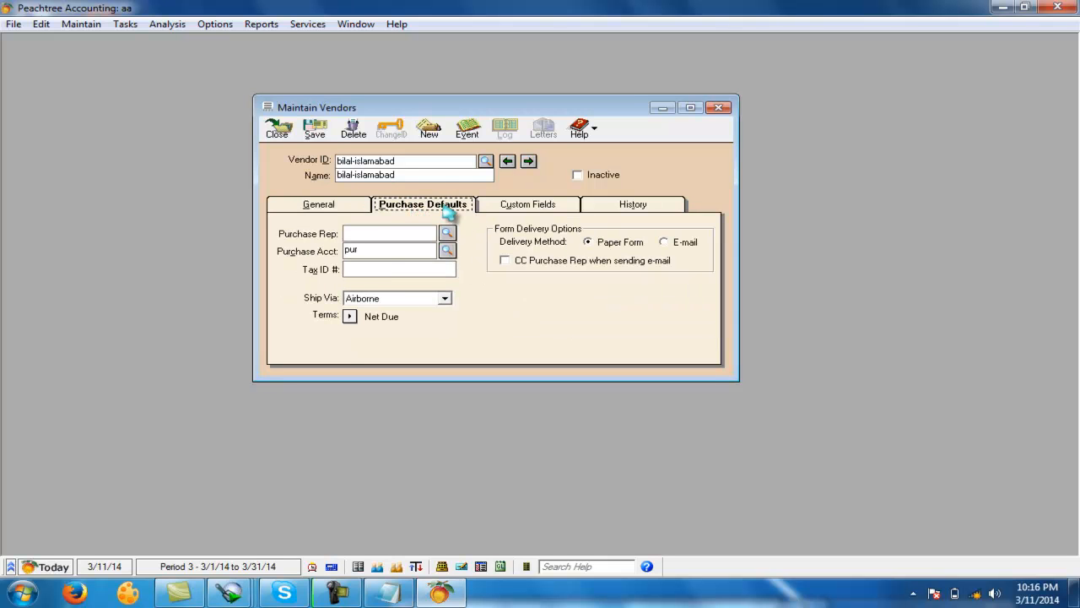
click(349, 317)
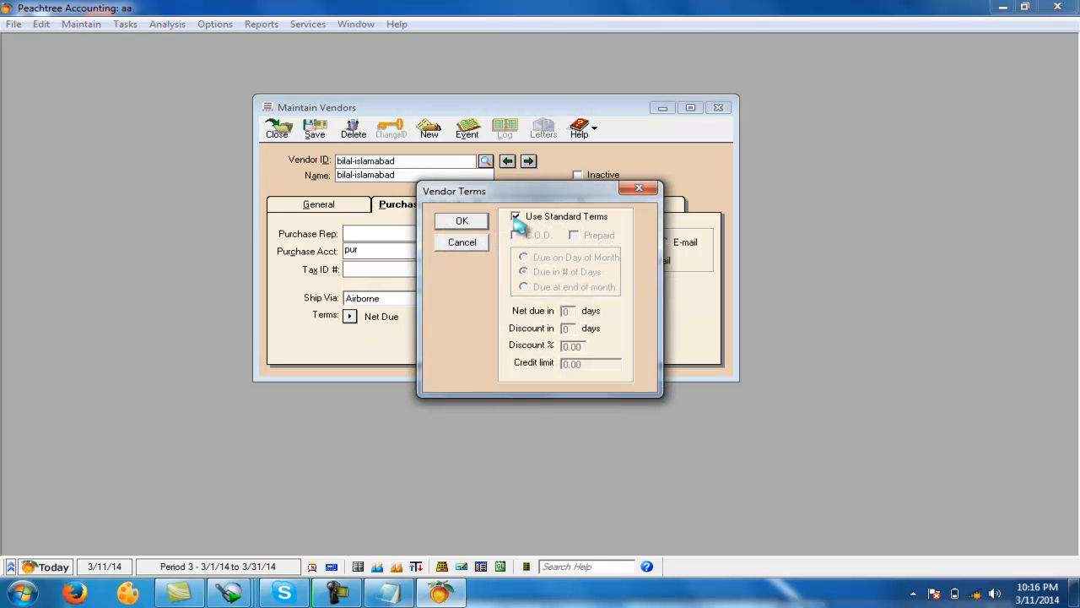
click(515, 217)
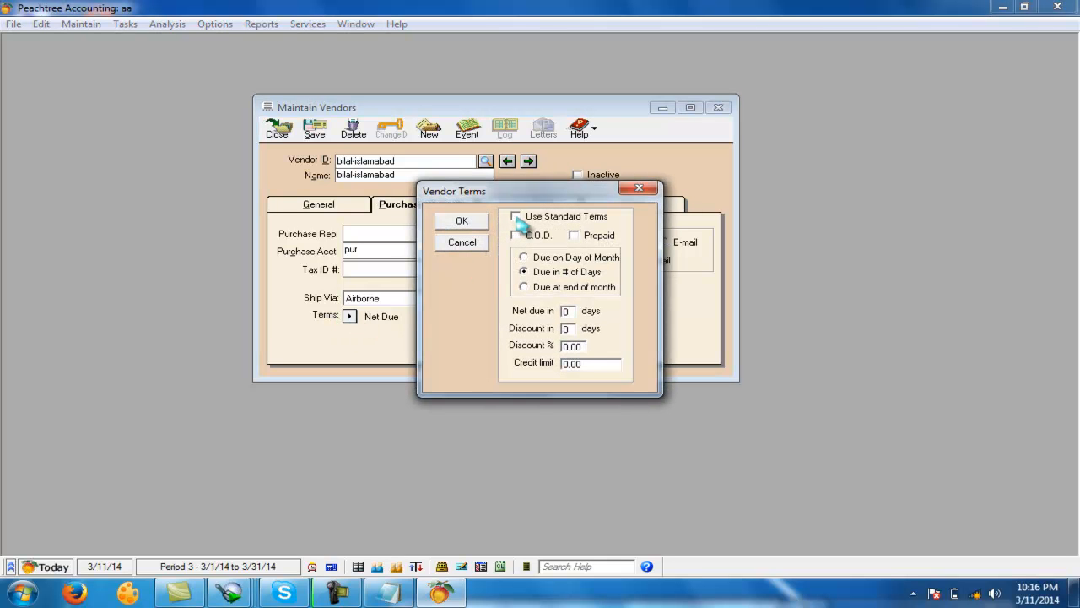
double_click(567, 312)
text(30)
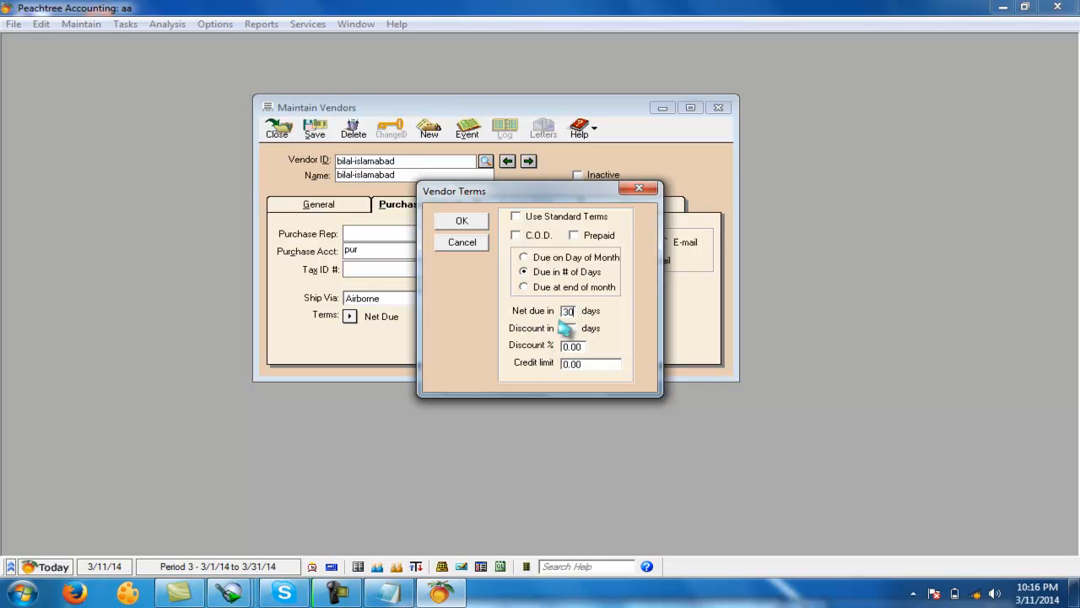
double_click(563, 328)
text(10)
key(Tab)
text(2)
click(461, 221)
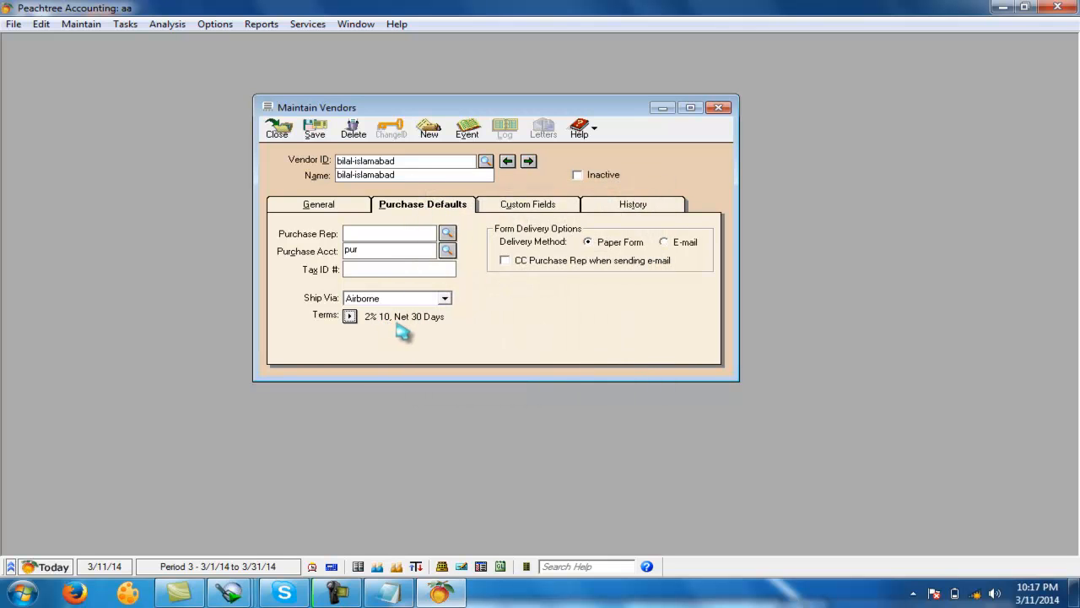
click(312, 128)
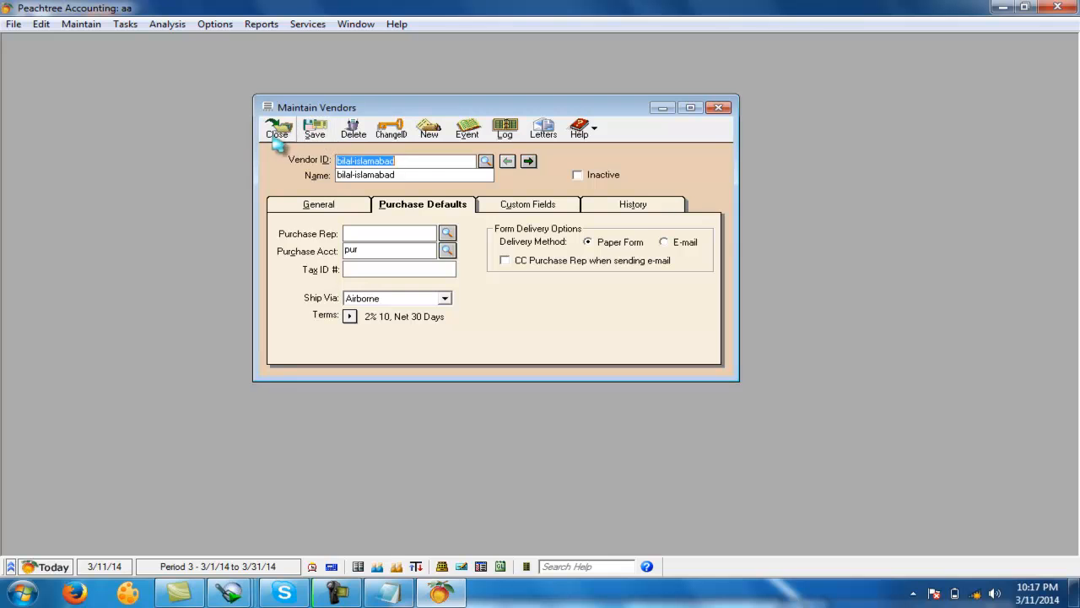
click(277, 129)
Step: Start a new inventory purchase from the Islamabad vendor with invoice number p4
click(124, 23)
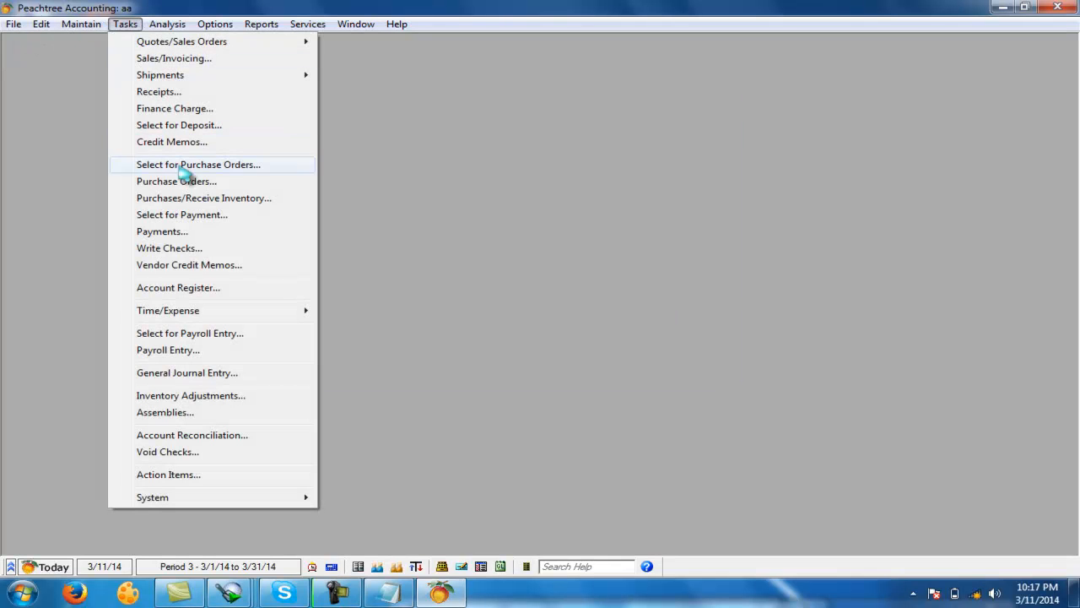
click(211, 197)
click(207, 70)
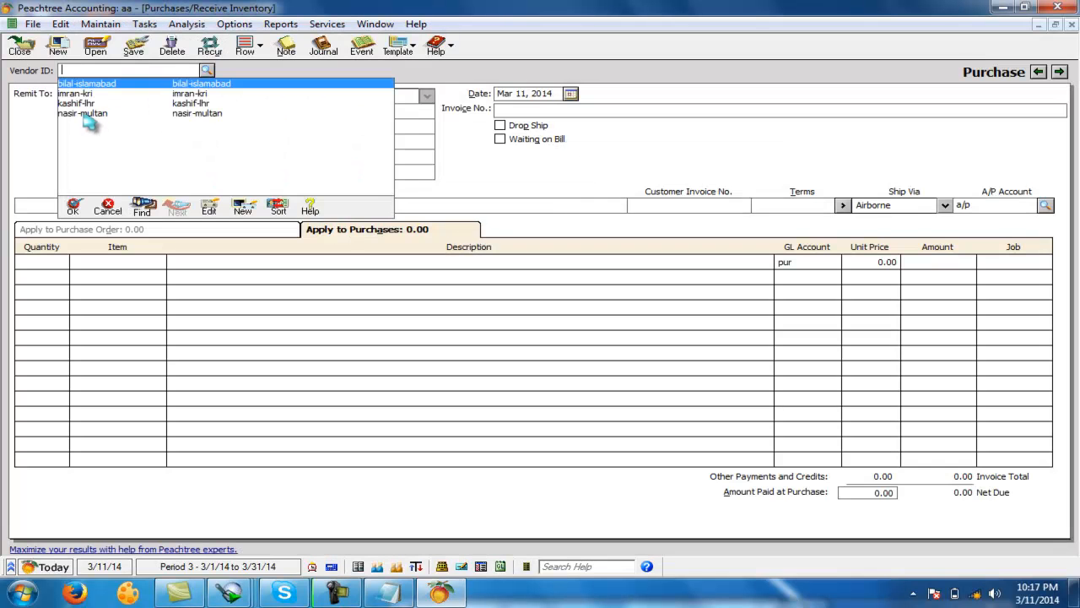
click(93, 85)
click(500, 109)
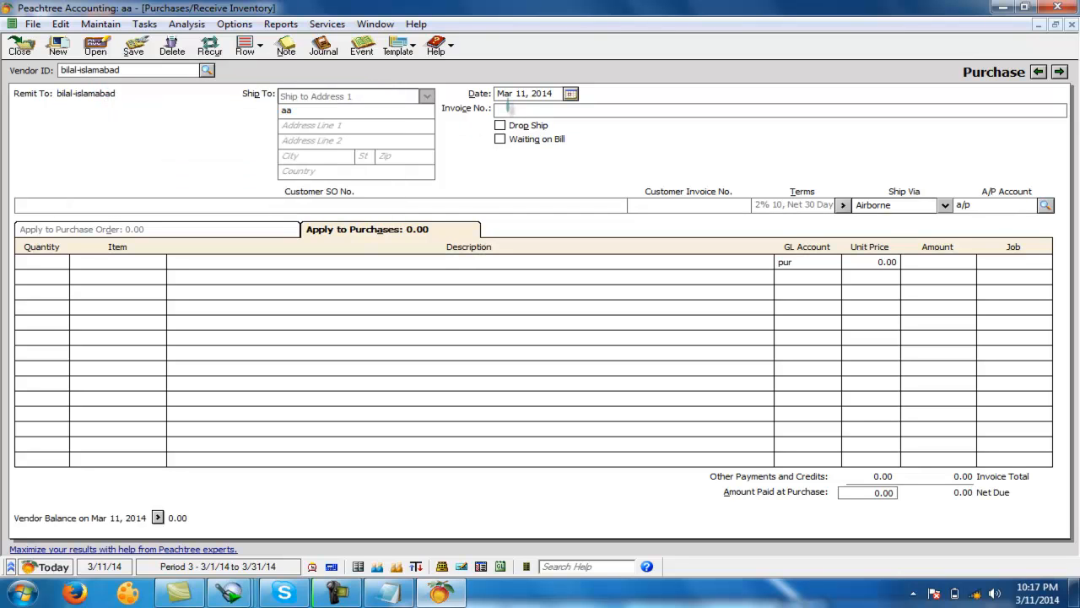
Step: Enter 5 mobiles at a unit price of 10,000 on the purchase, save it and close the purchase window
click(32, 260)
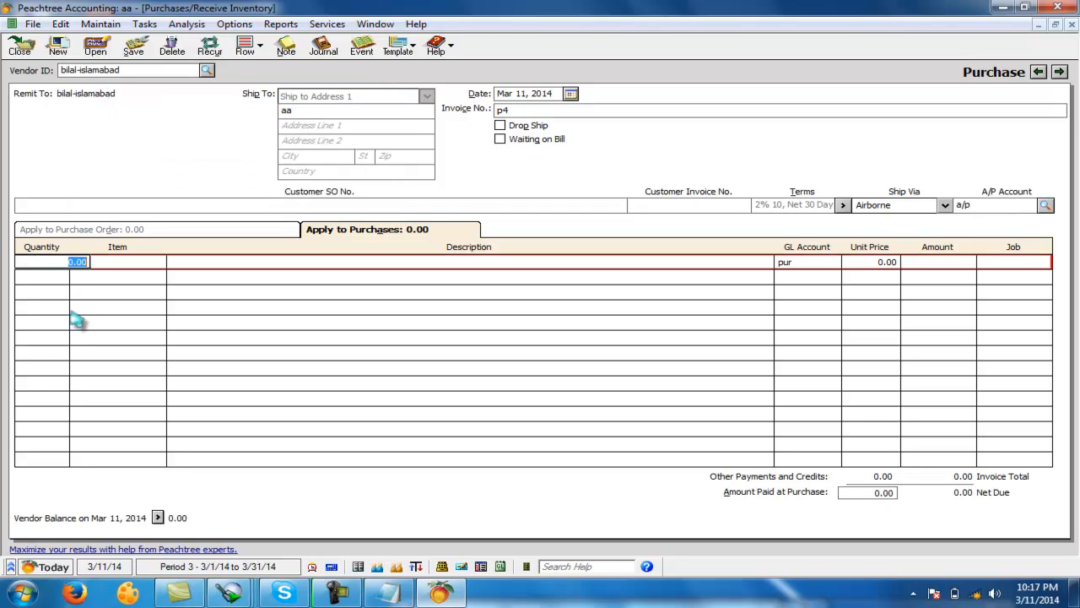
text(5)
key(Tab)
text(mobiles)
key(Tab)
key(Tab)
key(Tab)
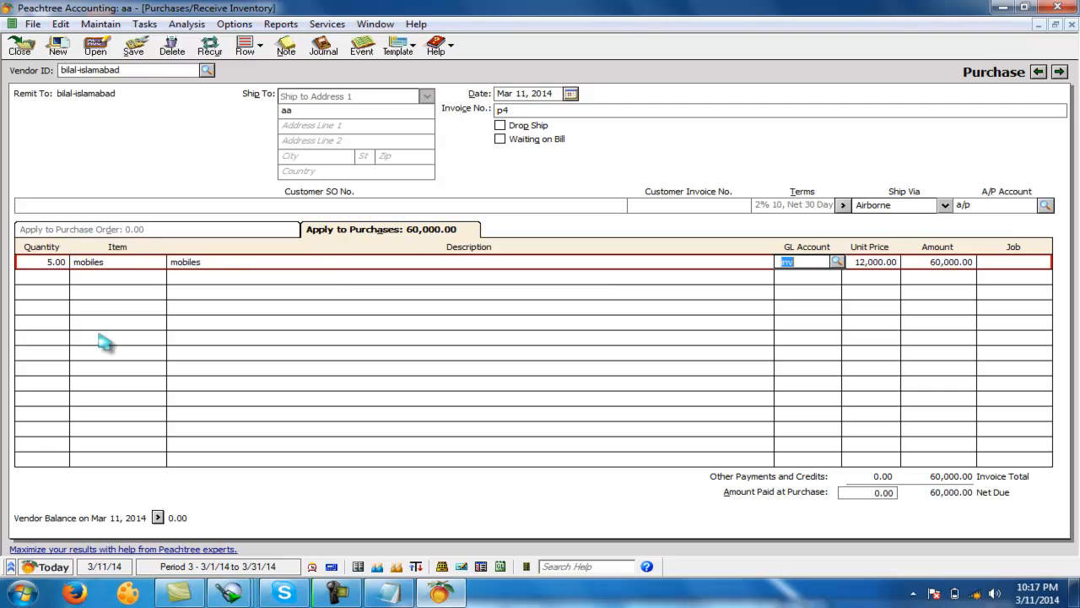
text(10,000)
key(Tab)
key(Tab)
key(Tab)
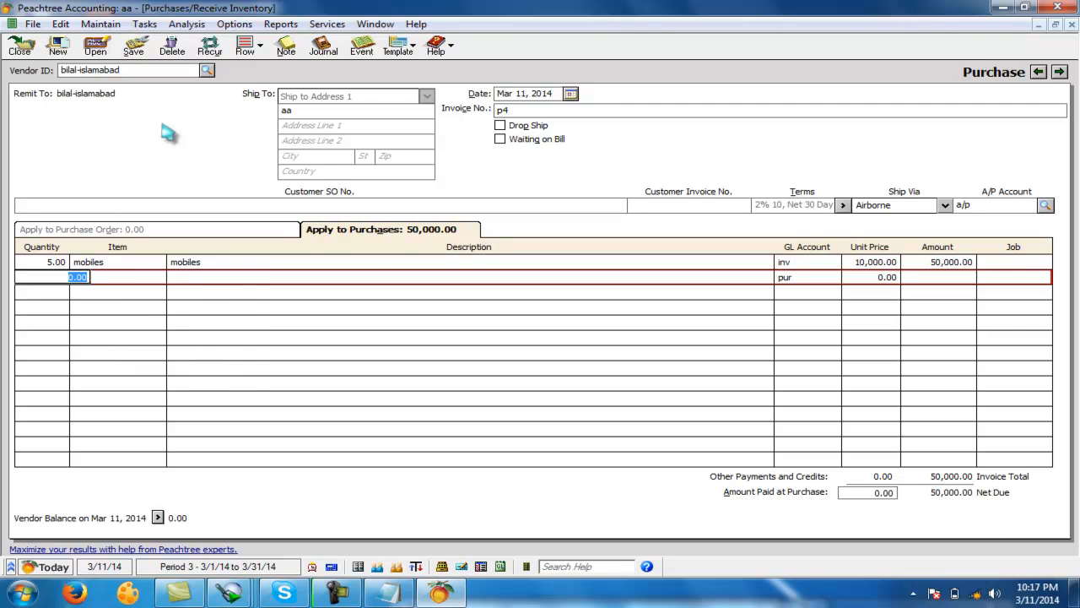
click(133, 46)
click(20, 47)
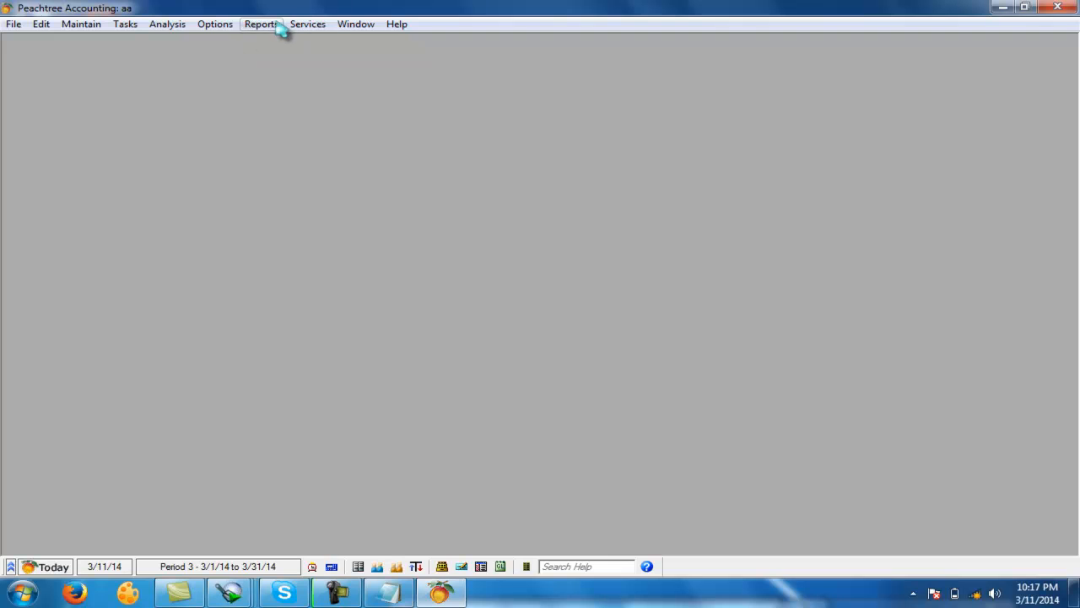
Step: View the Vendor Ledgers report in accounts payable to check the p4 purchase, and close the reports
click(268, 24)
click(297, 57)
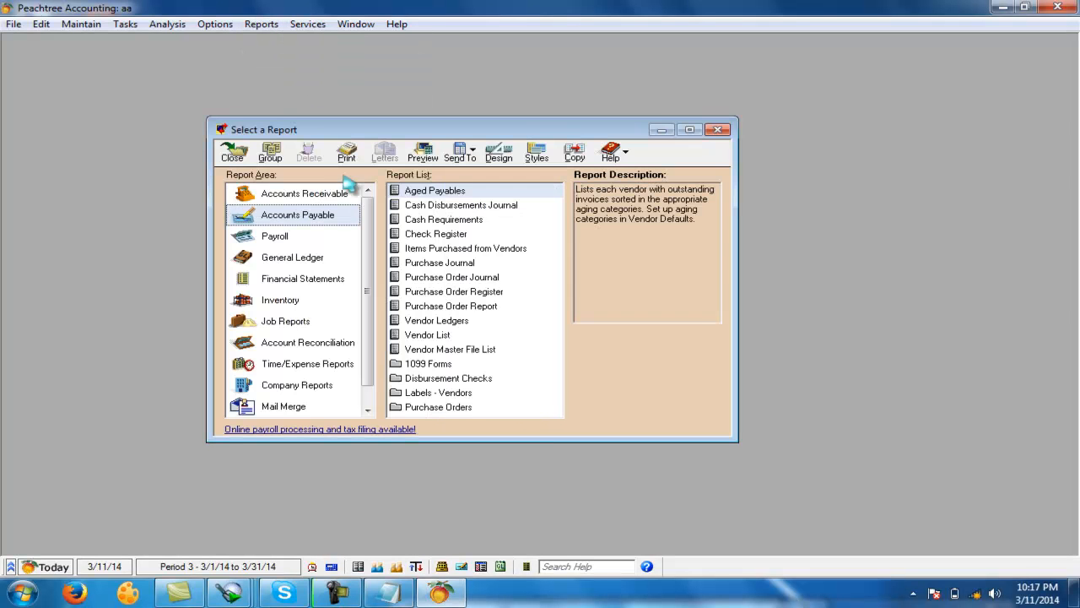
double_click(439, 320)
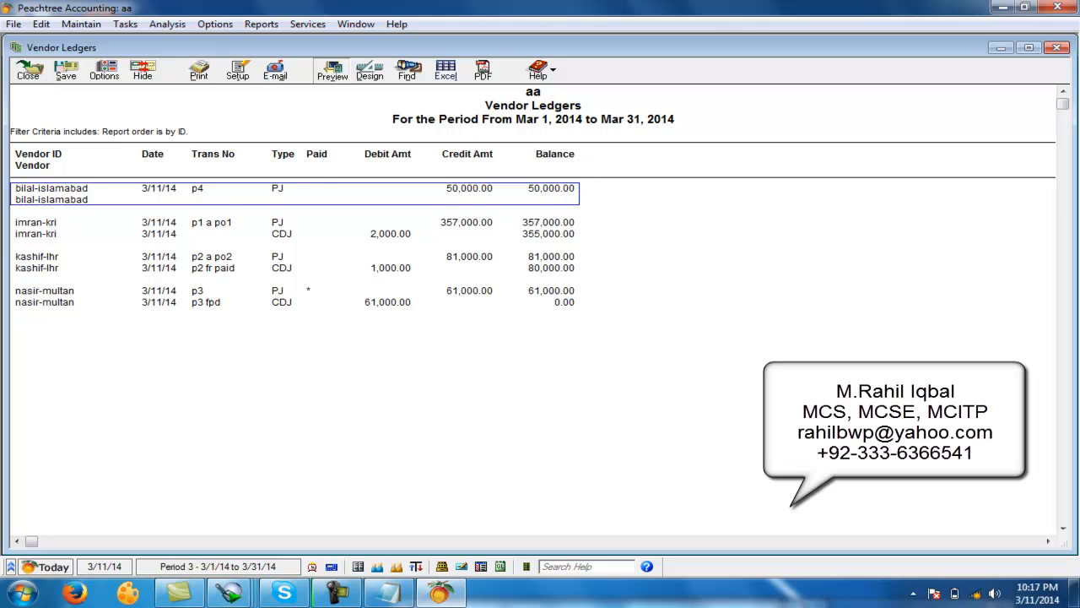
click(28, 71)
click(234, 153)
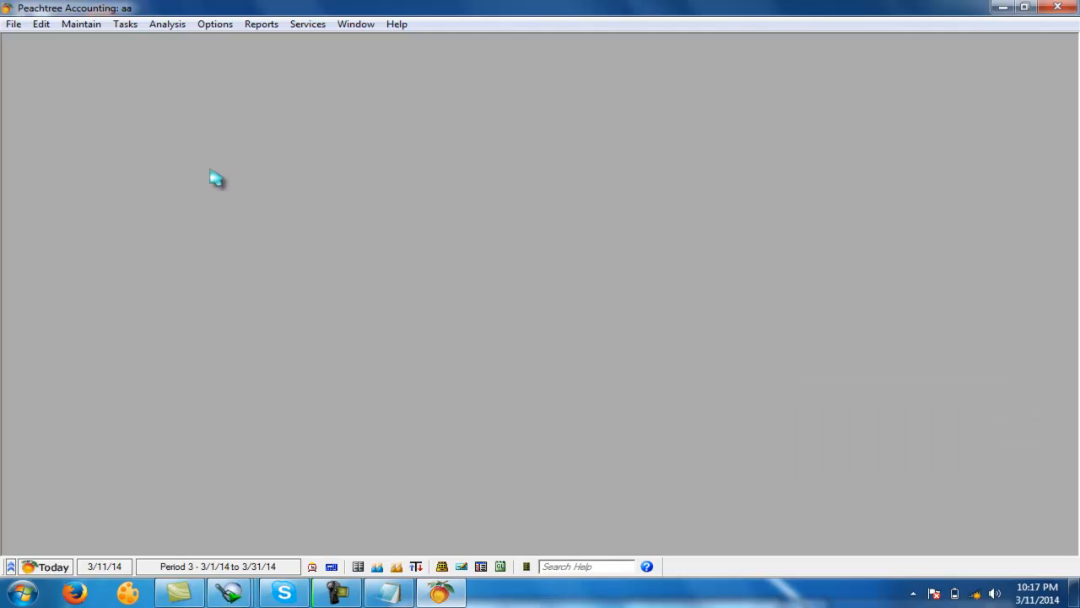
Step: Start a payment to the Islamabad vendor with the memo "p4 paid & dis rec"
click(125, 24)
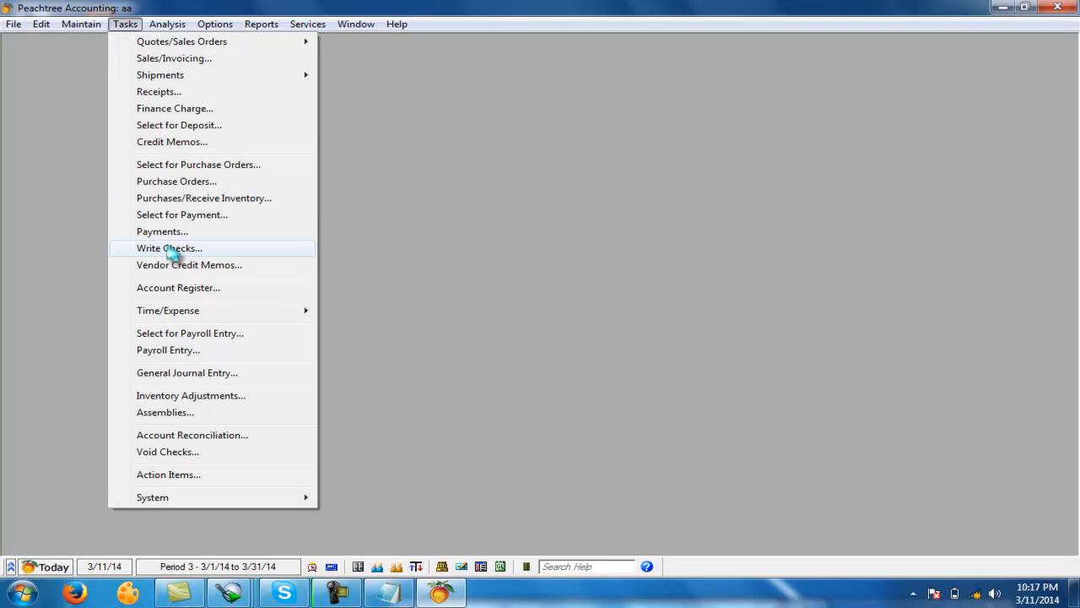
click(144, 232)
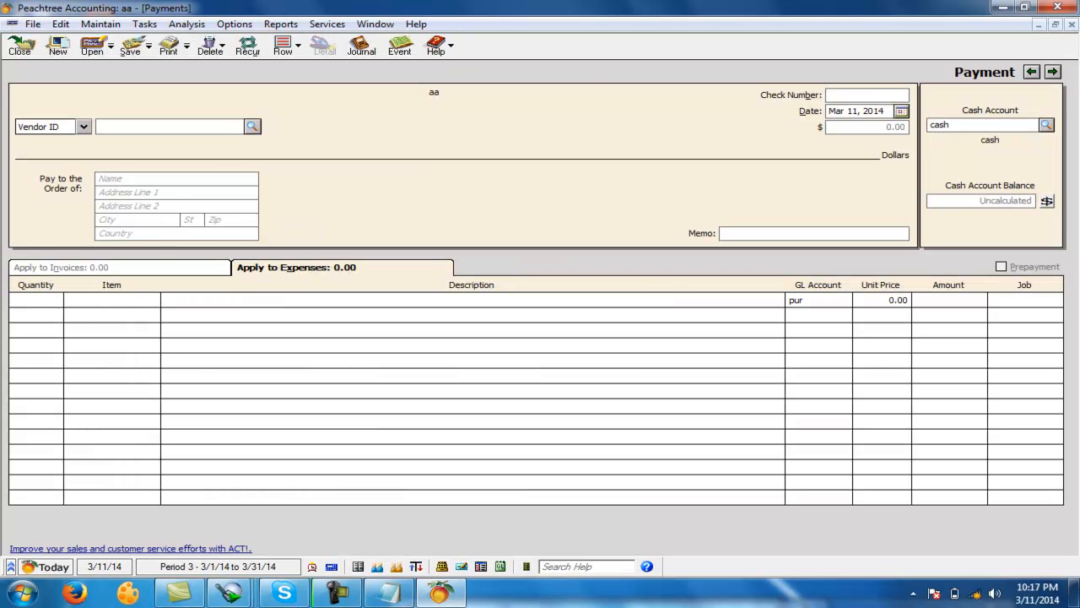
click(252, 126)
double_click(132, 142)
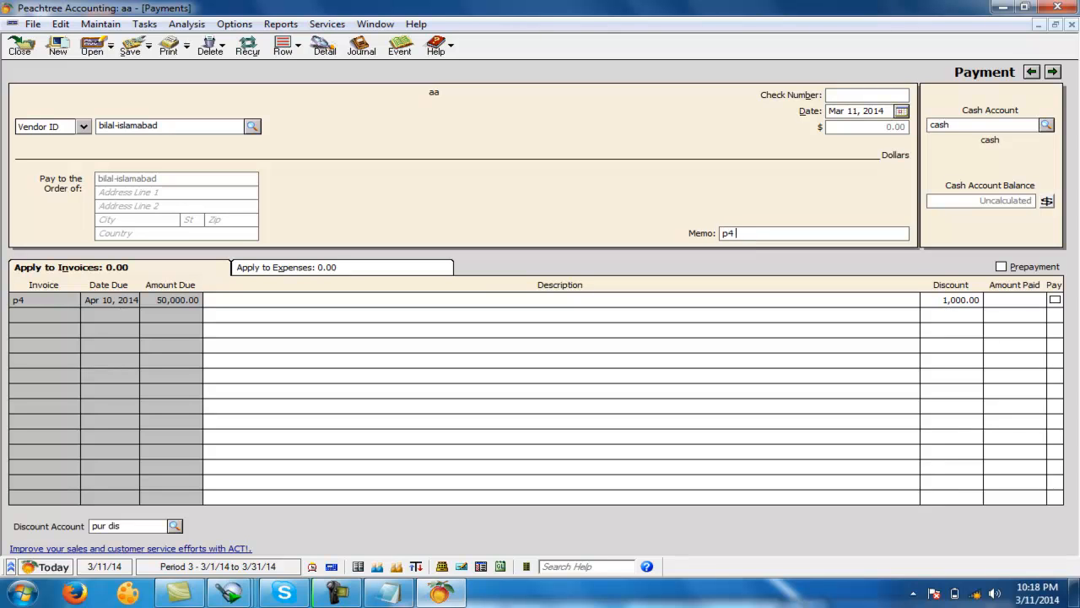
text(paid & dis rec)
Step: Mark invoice p4 for payment with its discount taken, save the payment and close the window
click(1054, 300)
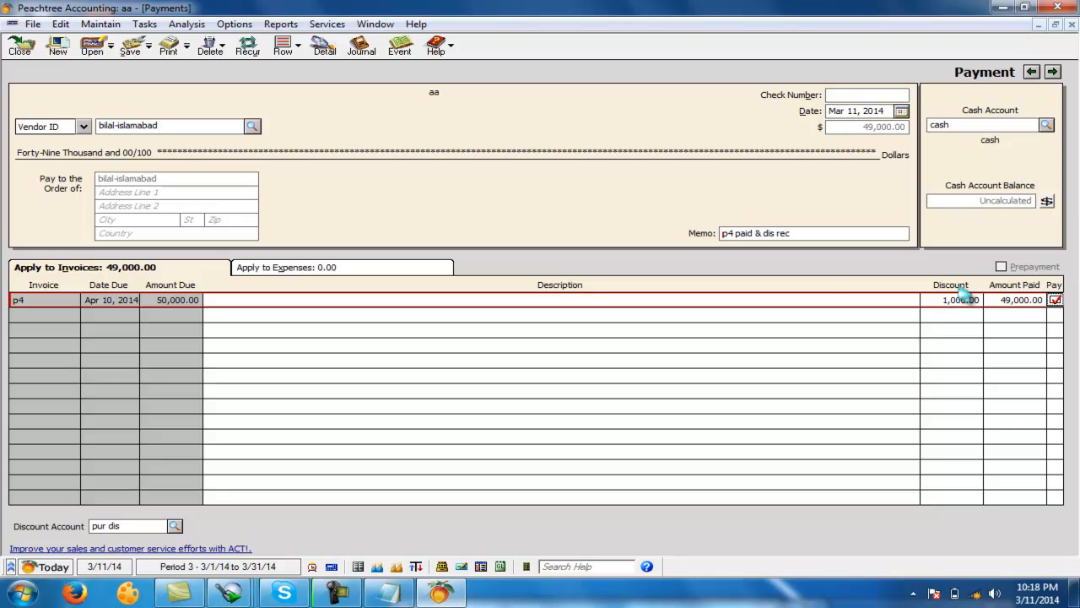
click(130, 46)
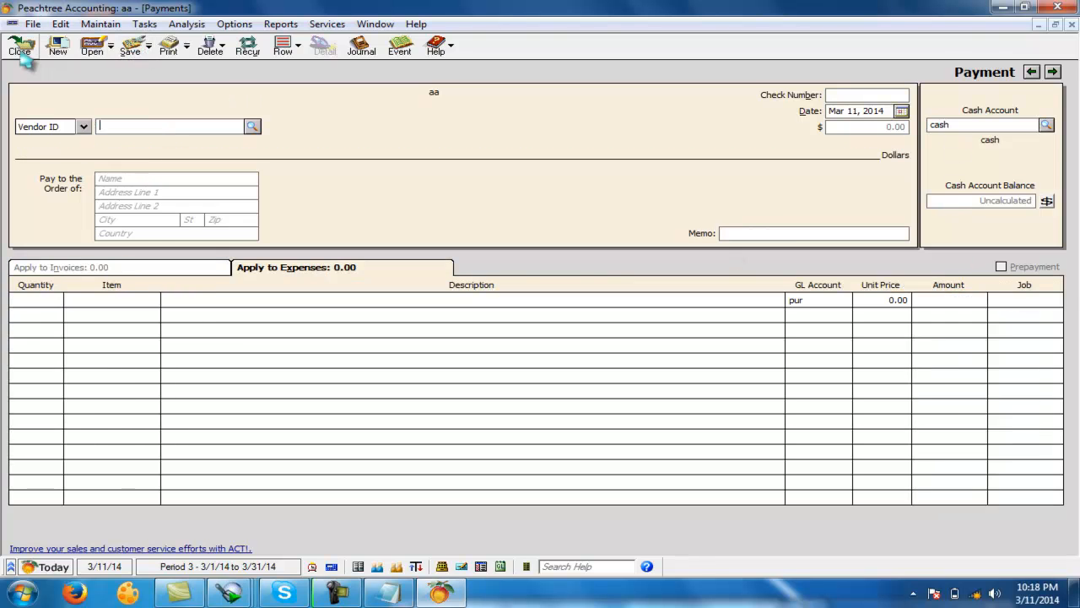
click(19, 46)
Step: View the standard income statement for the current period to check the purchase discount and purchases figures, and close the reports
click(260, 25)
click(311, 114)
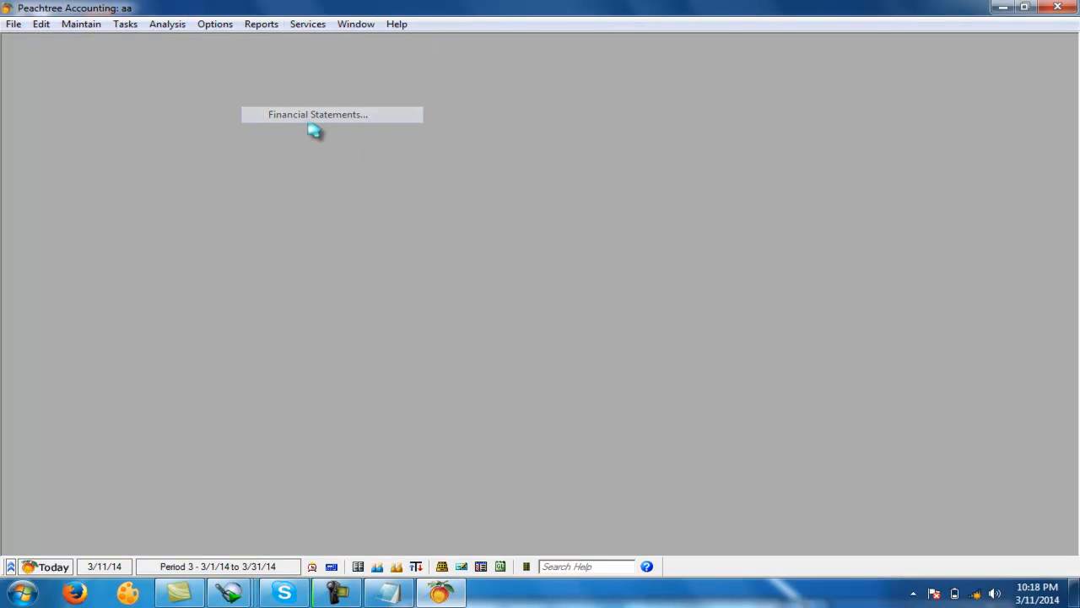
click(442, 249)
double_click(442, 253)
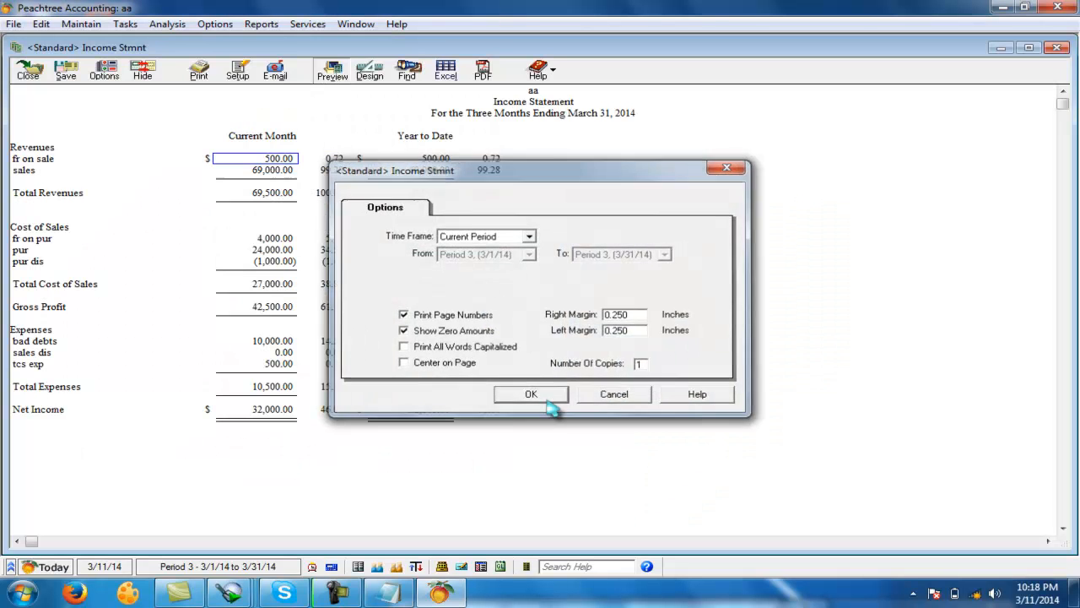
click(547, 398)
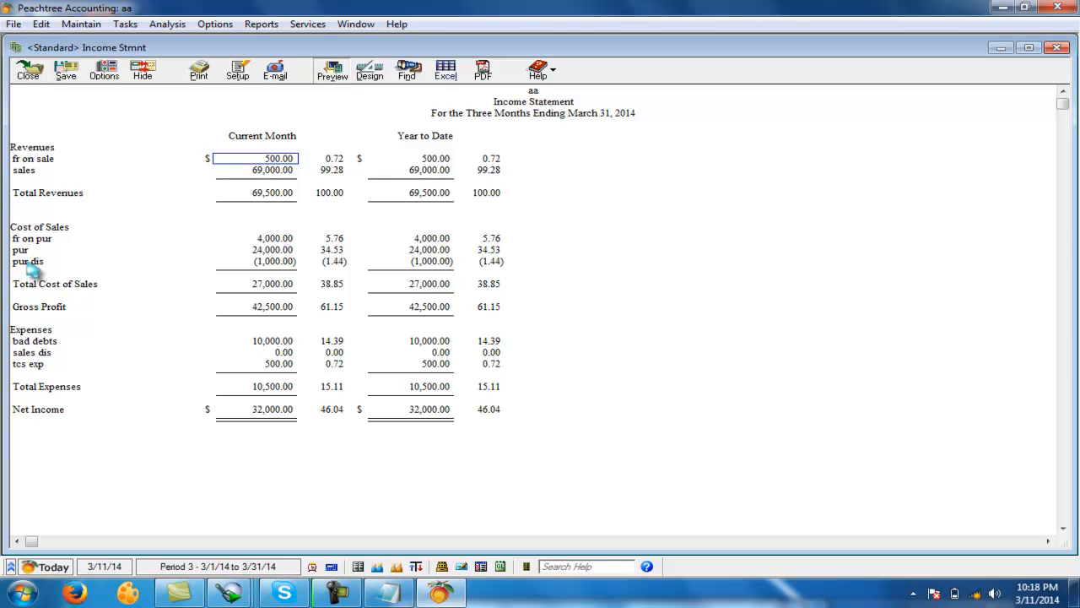
click(274, 261)
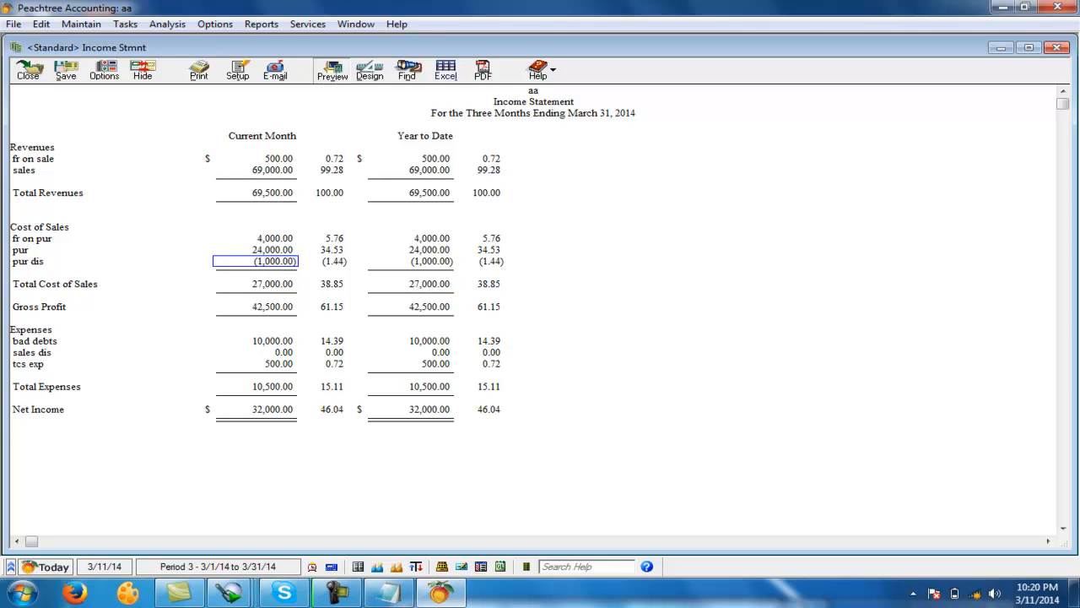
click(272, 249)
click(28, 72)
click(223, 152)
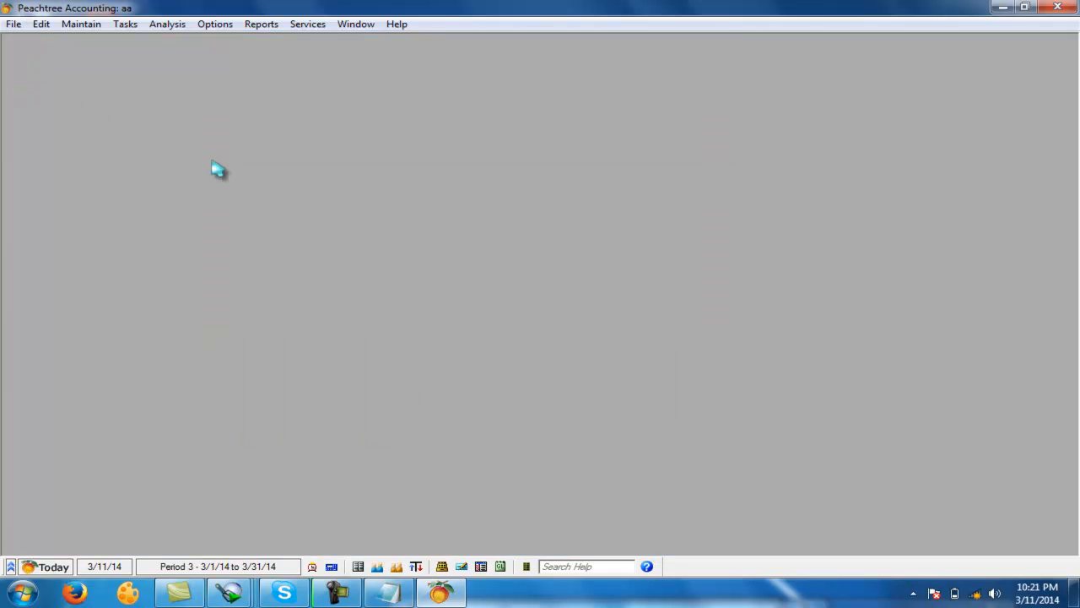
Step: Start another new vendor, entering the vendor's first name as both Vendor ID and Name
click(81, 24)
click(100, 58)
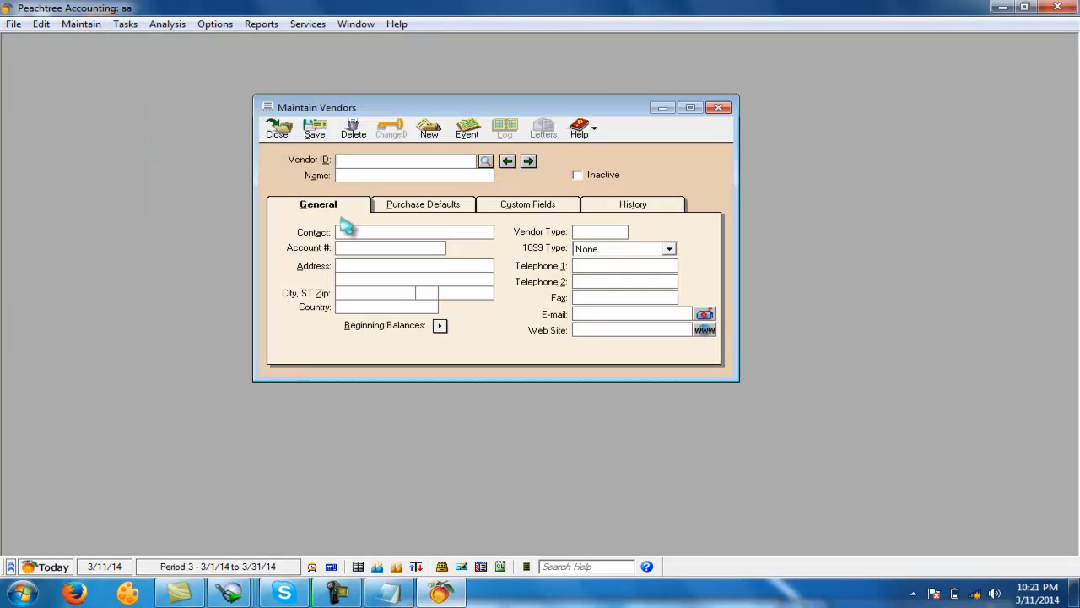
text(tahir)
key(Tab)
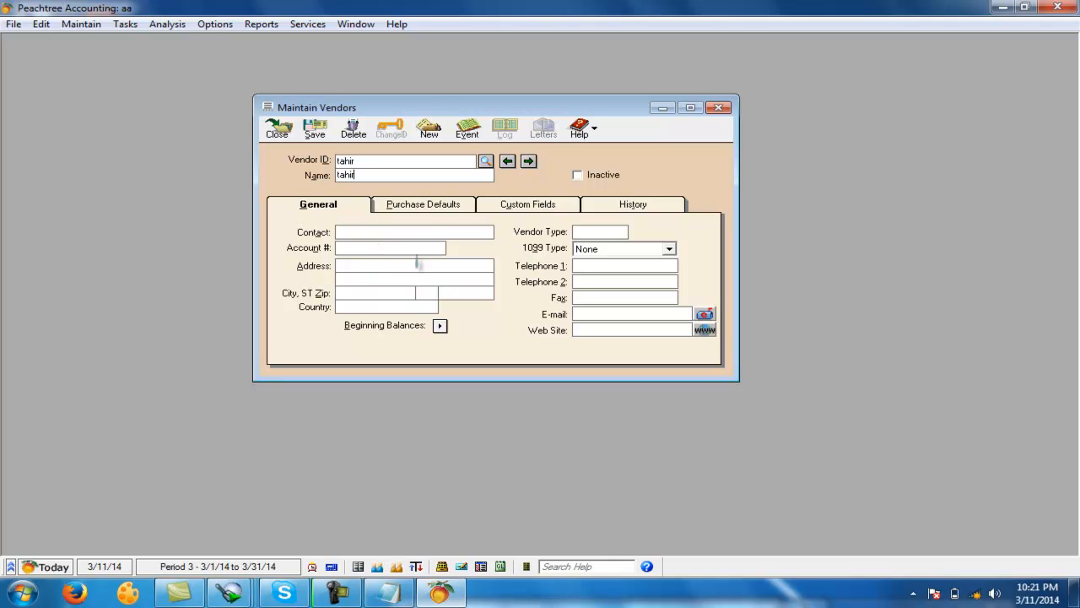
Step: Give this vendor custom terms of net due in 60 days with a 5% discount in 30 days, then save and close the record
click(415, 209)
click(351, 317)
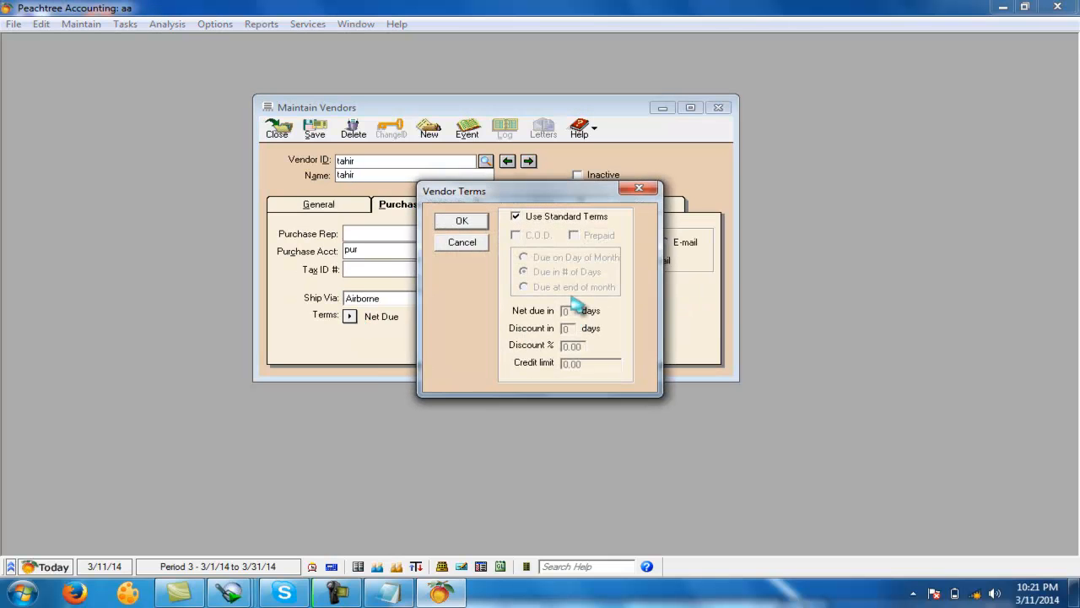
click(515, 217)
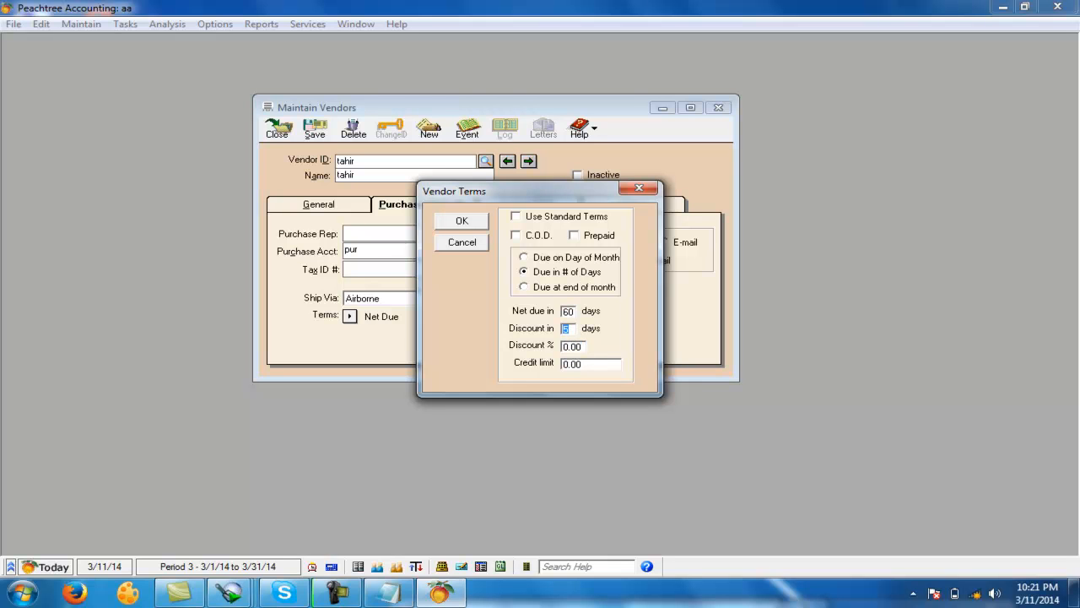
text(5)
key(Tab)
click(462, 222)
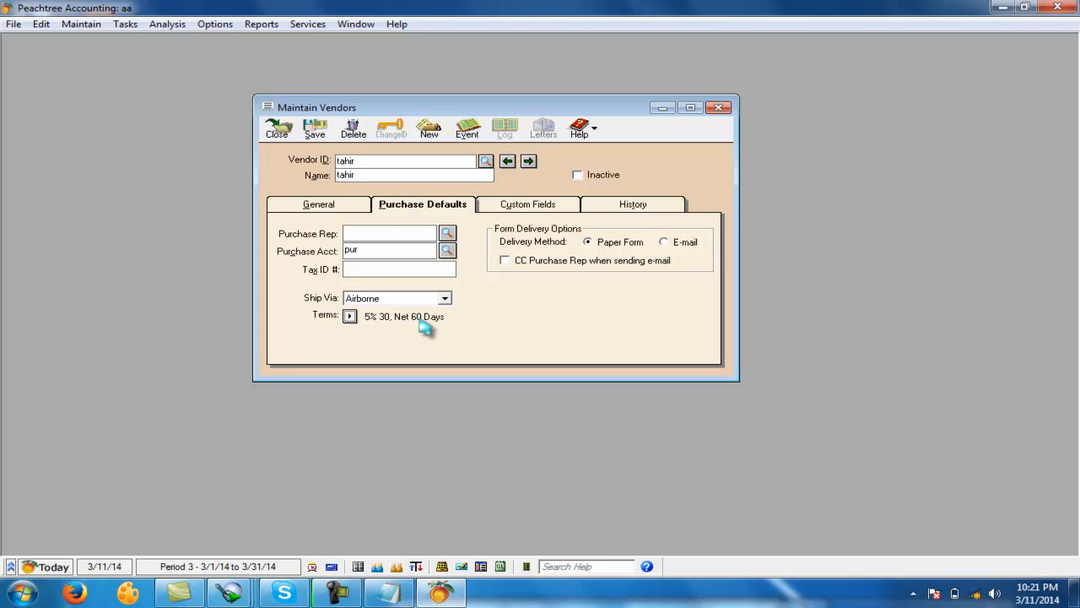
click(315, 128)
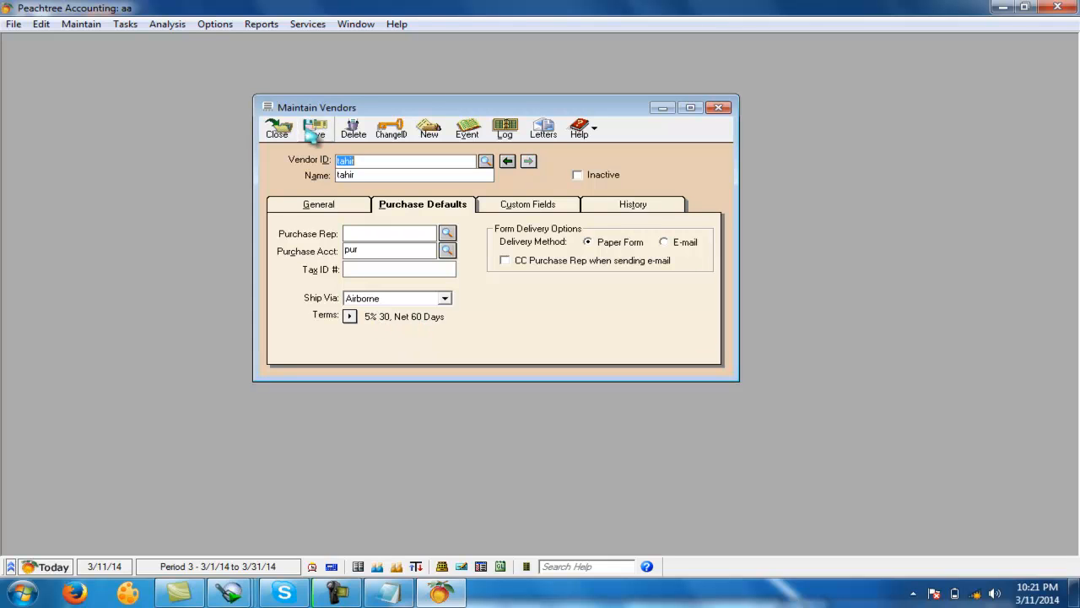
click(277, 128)
Step: Start a new inventory purchase from the vendor with 5% 30, Net 60 terms, using invoice number p5
click(125, 23)
click(194, 198)
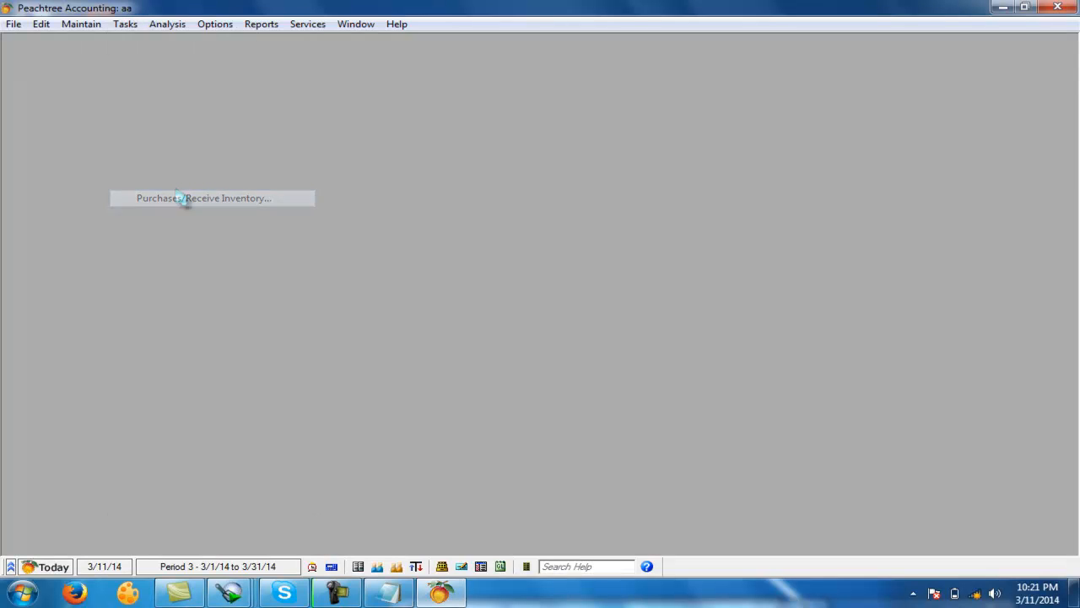
click(206, 70)
double_click(88, 124)
click(573, 110)
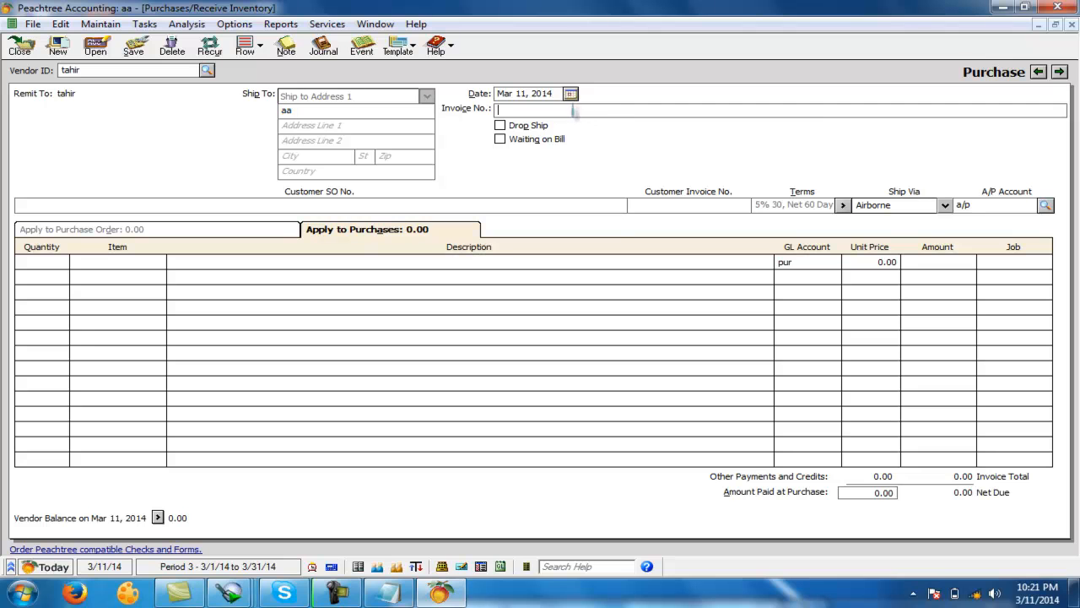
text(p5)
click(51, 263)
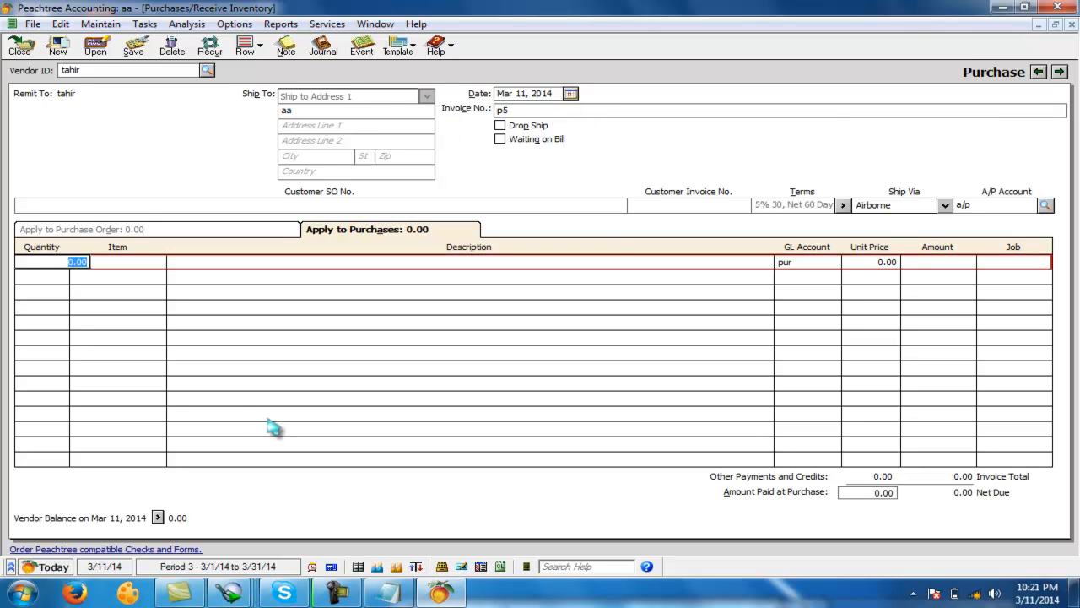
Step: Enter a purchase line for 10 mobiles at a unit price of 5,000
text(10)
key(Tab)
text(mobiles)
key(Tab)
key(Tab)
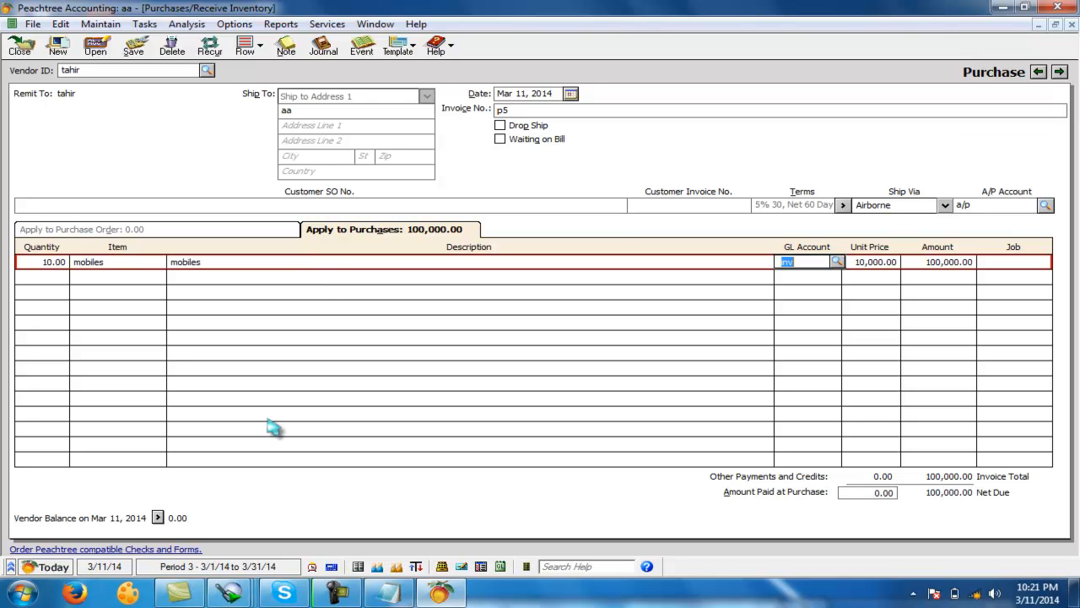
key(Tab)
text(5)
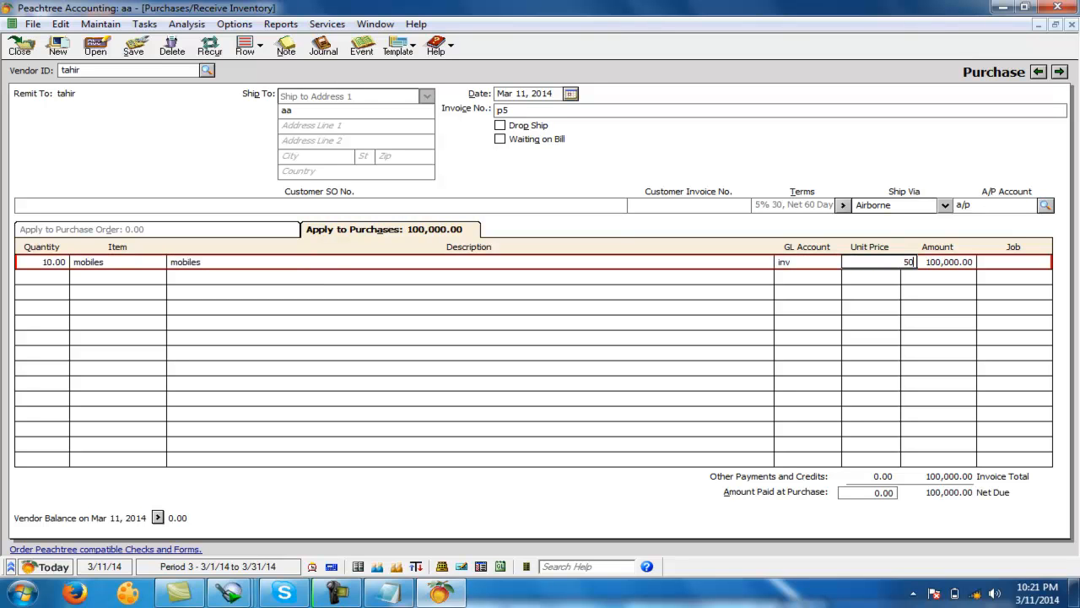
key(Tab)
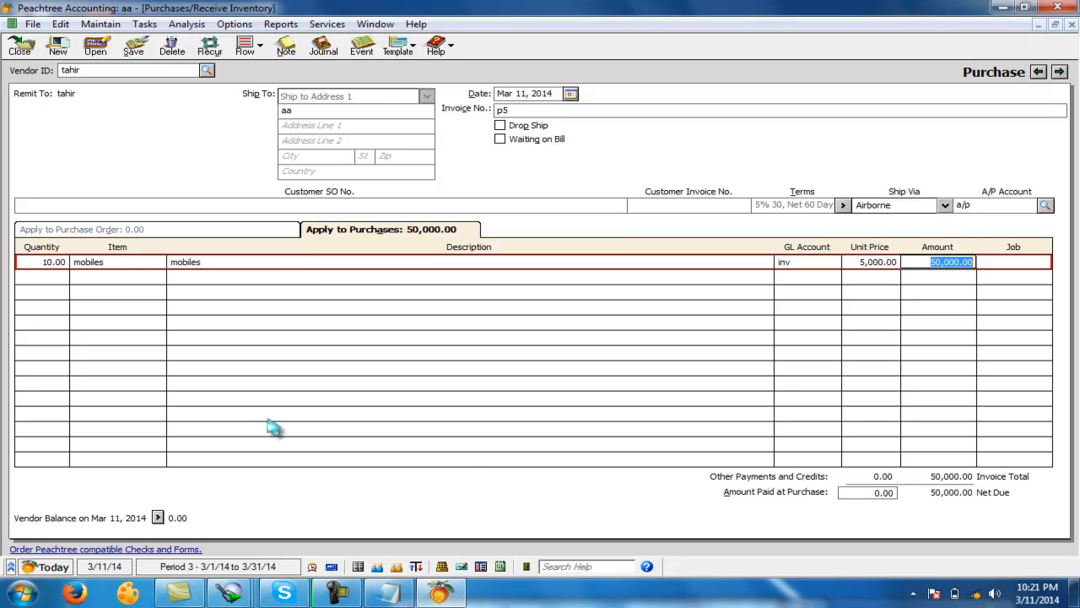
Step: Add a second purchase line described as "add freight charges" with an amount of 1,000
click(681, 281)
text(ad)
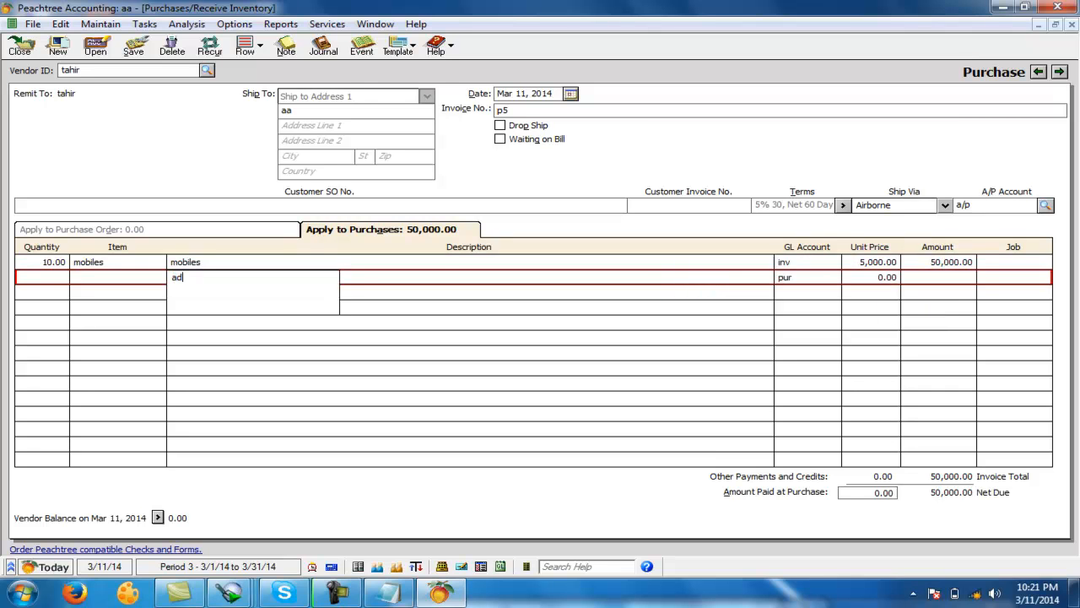
text(d freight charges)
key(Tab)
key(Tab)
key(Tab)
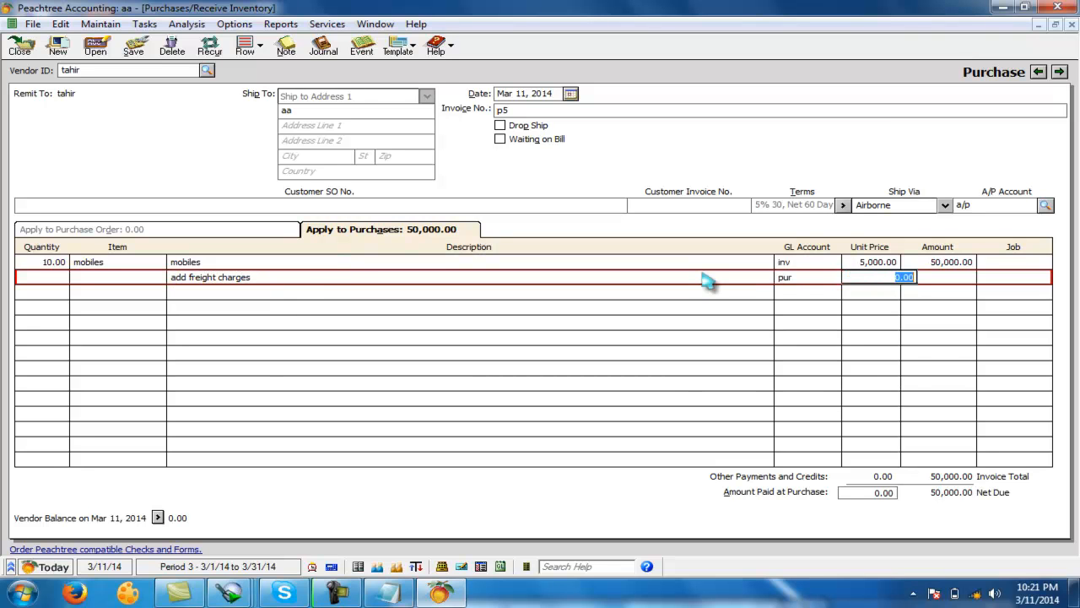
text(1,0)
text(000)
key(Tab)
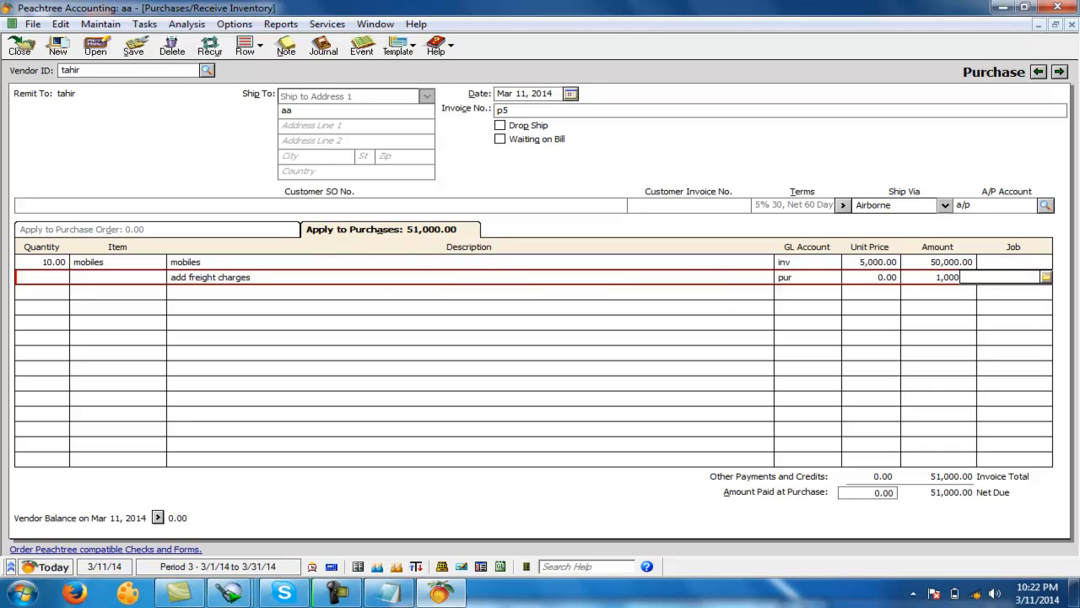
click(629, 283)
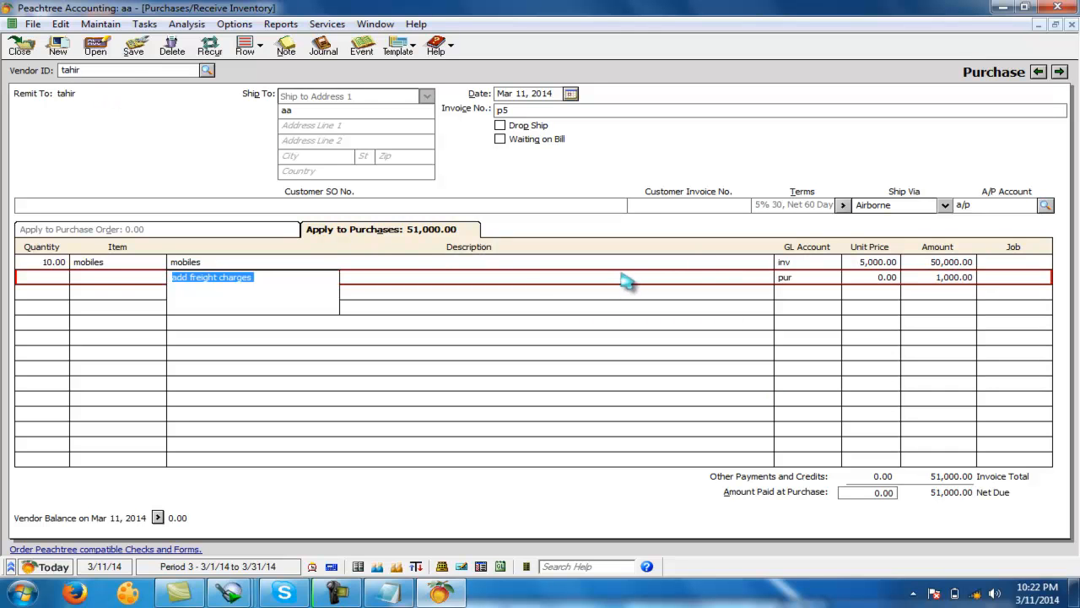
Step: Record 1,000 as the amount paid at purchase, with the reference "p5 fr pd"
click(871, 493)
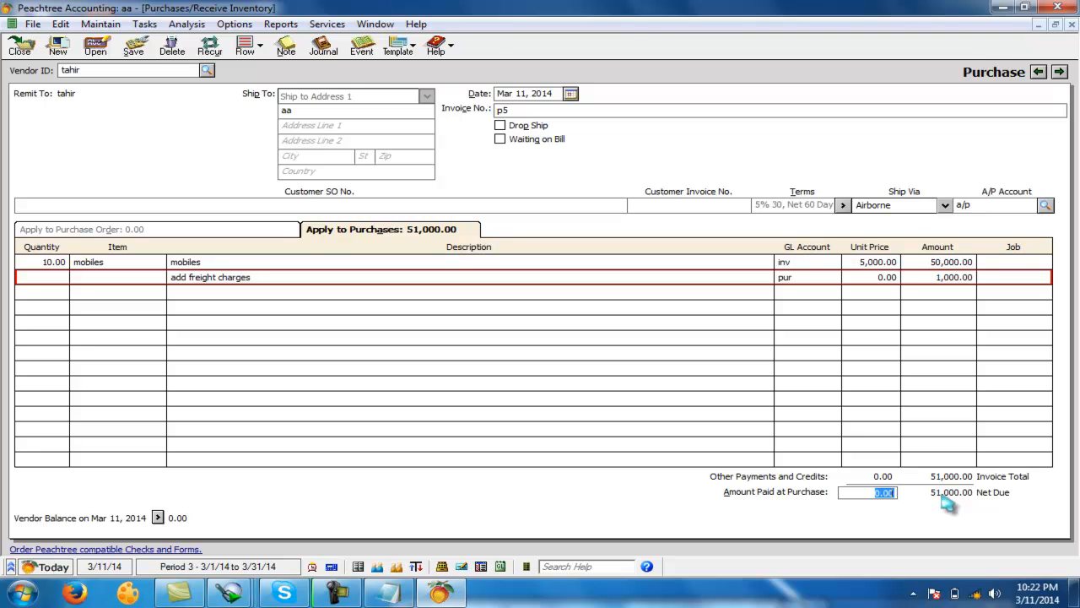
text(1000)
key(Tab)
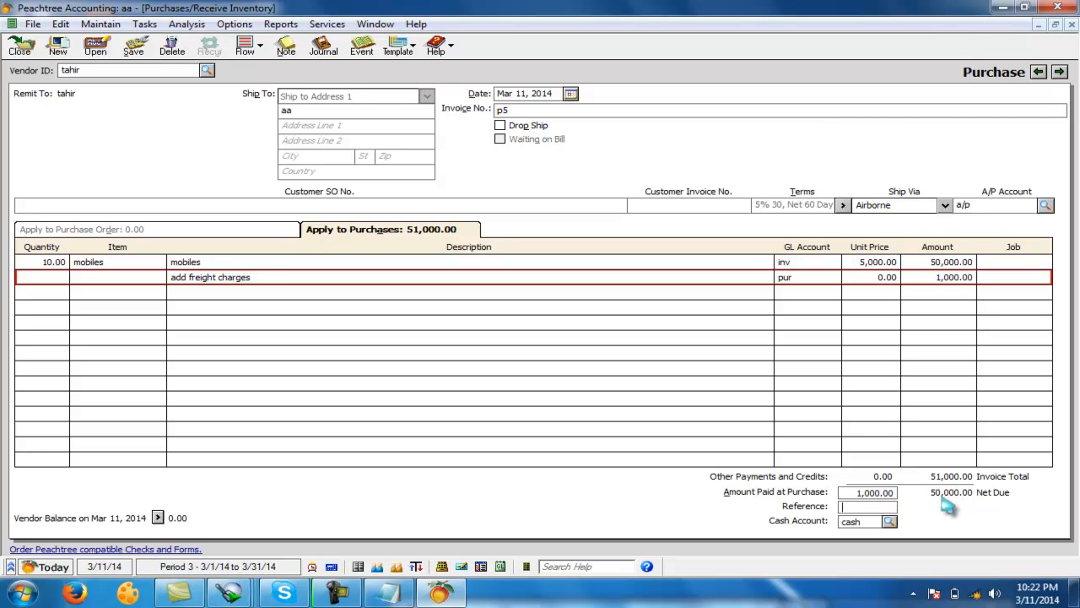
text(p5 fr pd)
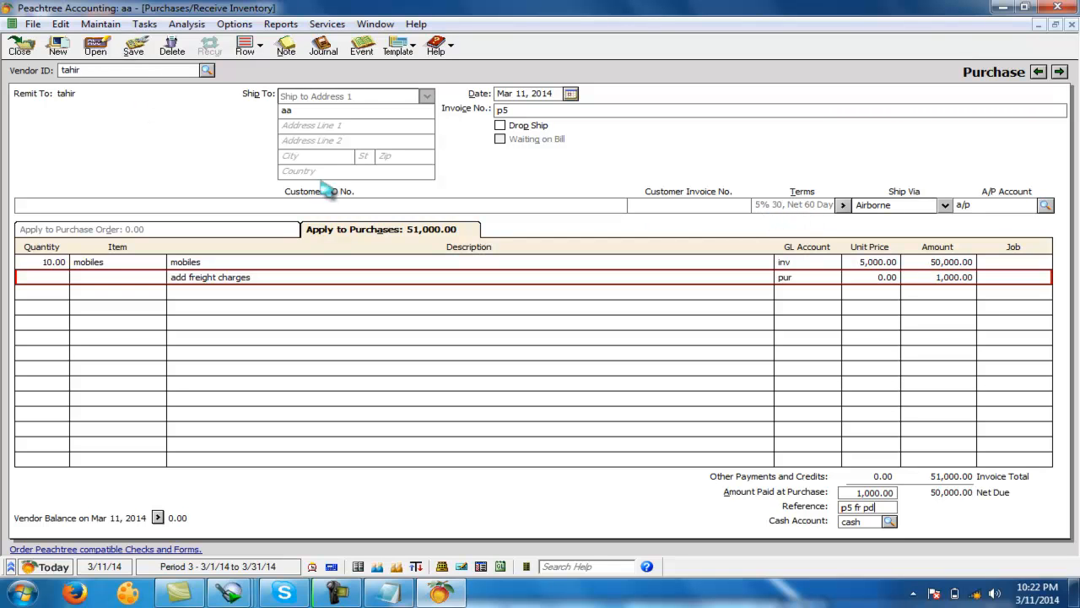
drag(856, 492, 911, 504)
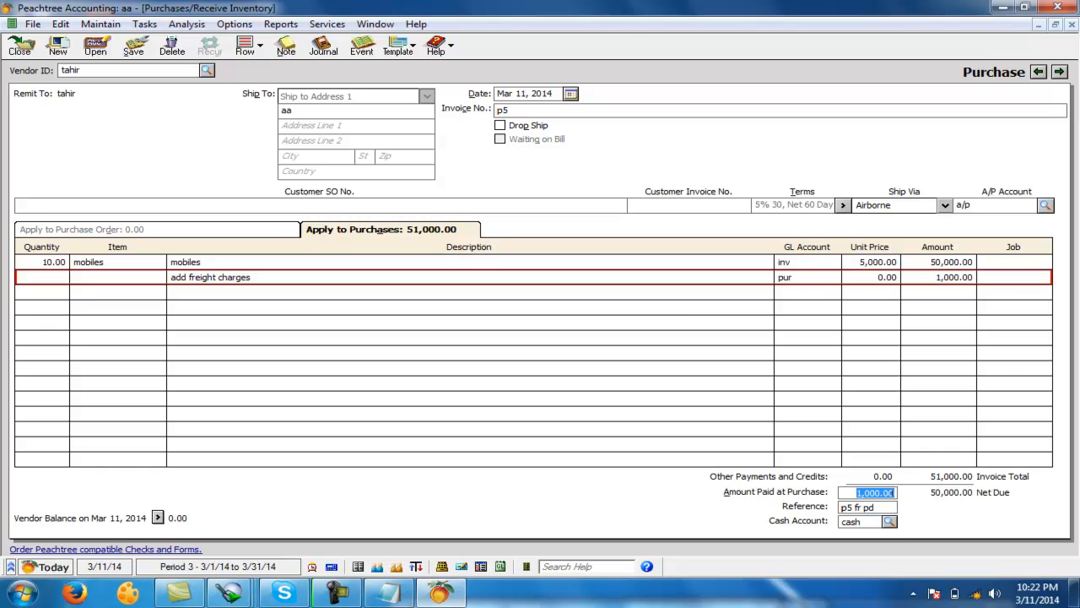
Step: Assign the freight charges line to the fr on pur account, then save the purchase and close the form
click(793, 277)
click(837, 277)
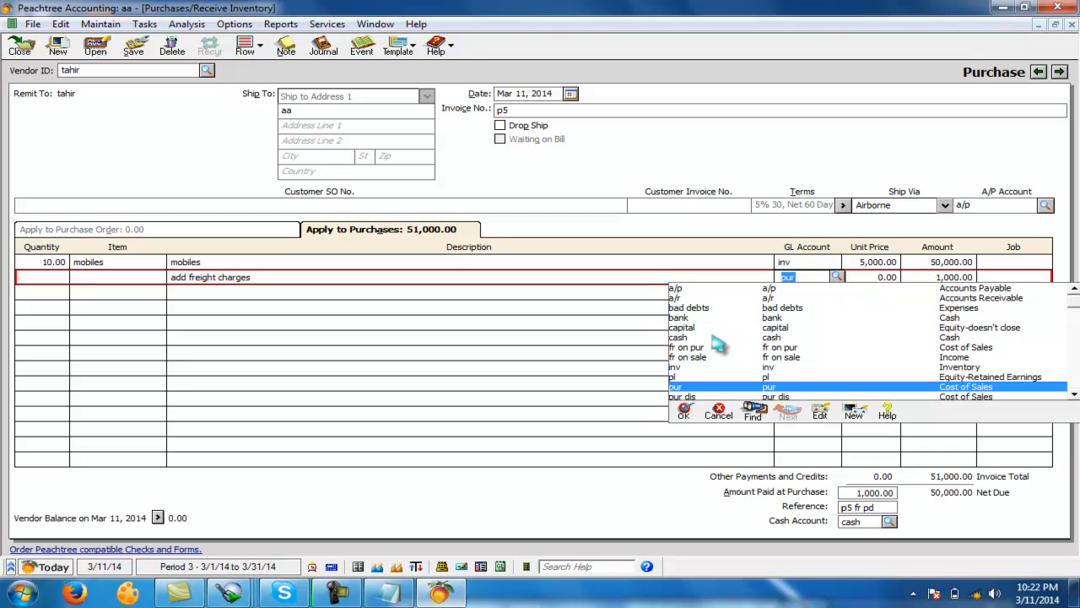
click(692, 354)
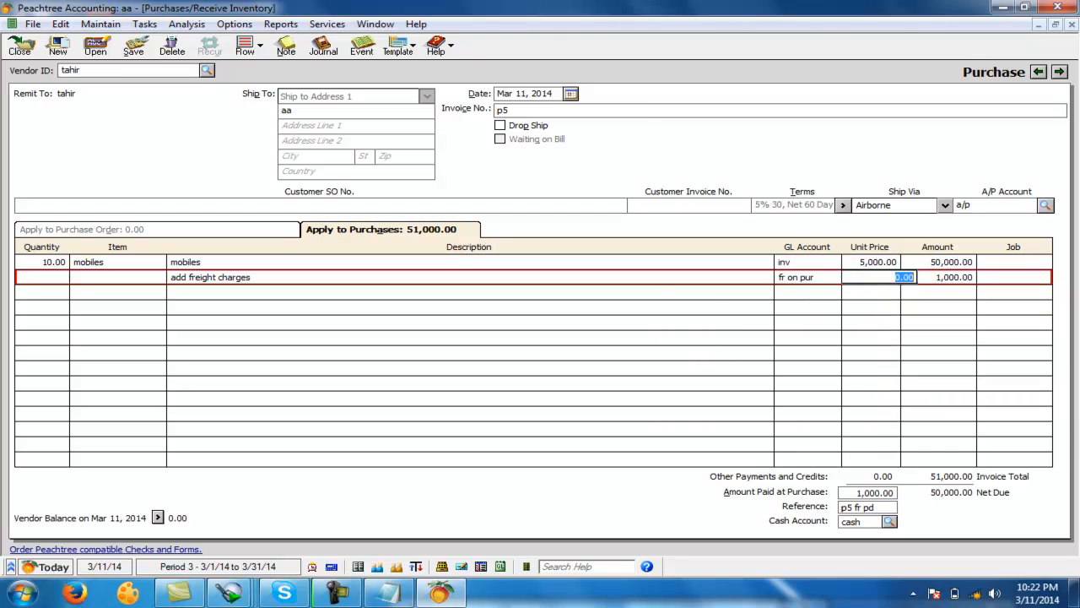
click(134, 47)
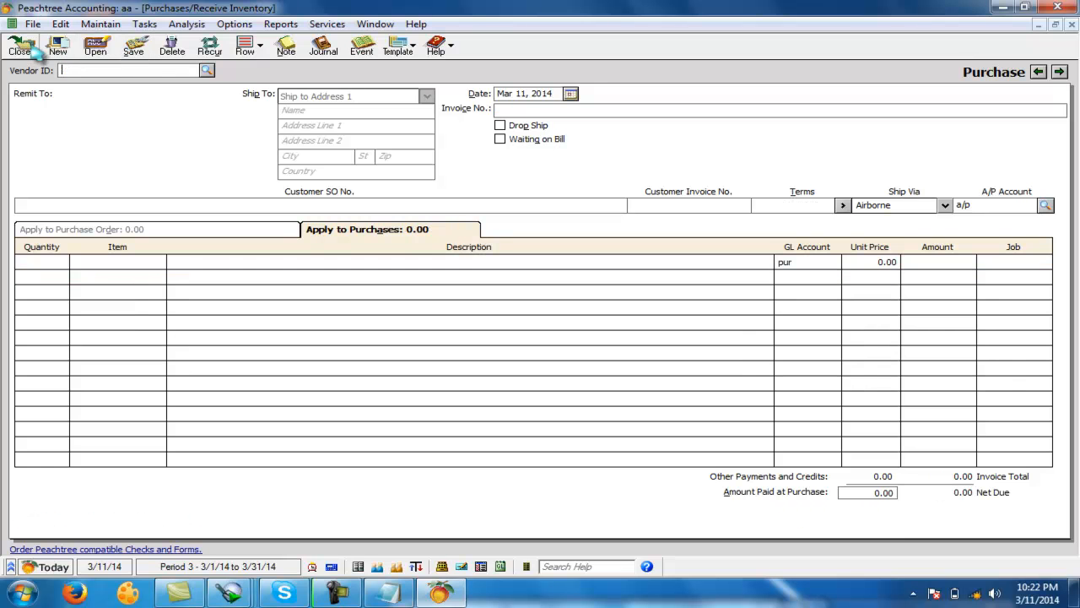
click(19, 46)
Step: Check the freight on purchases figure and its ledger entries in the standard income statement, then close the reports
click(260, 23)
click(291, 114)
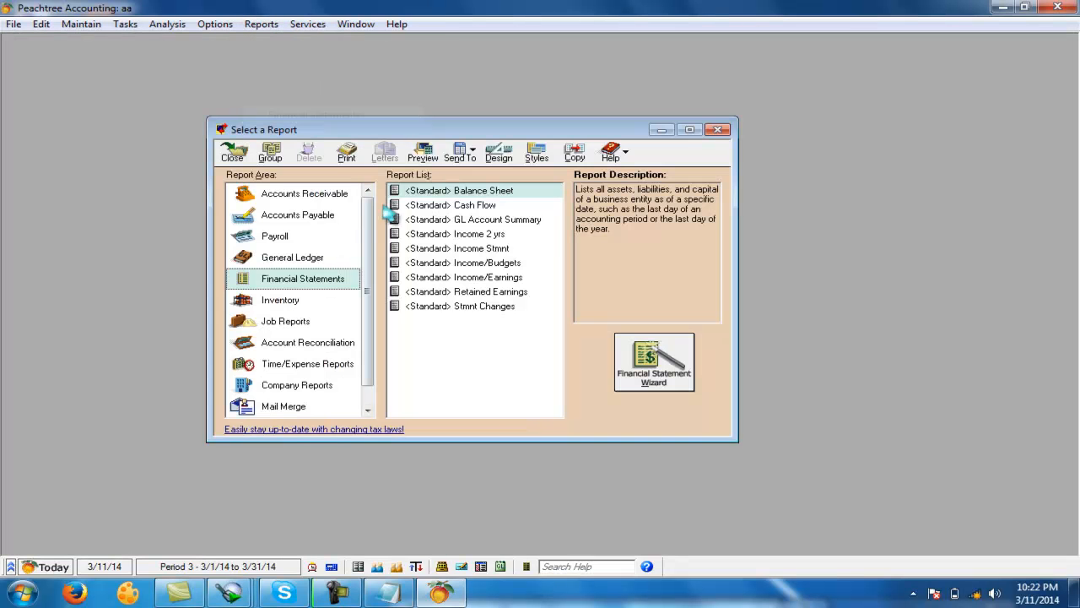
double_click(503, 249)
click(550, 395)
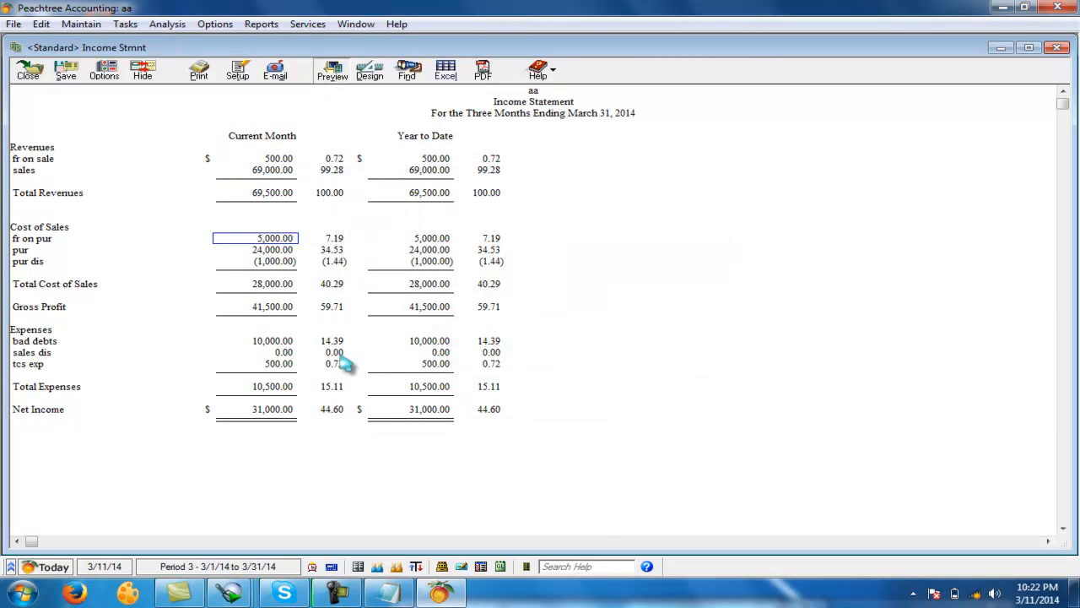
double_click(254, 240)
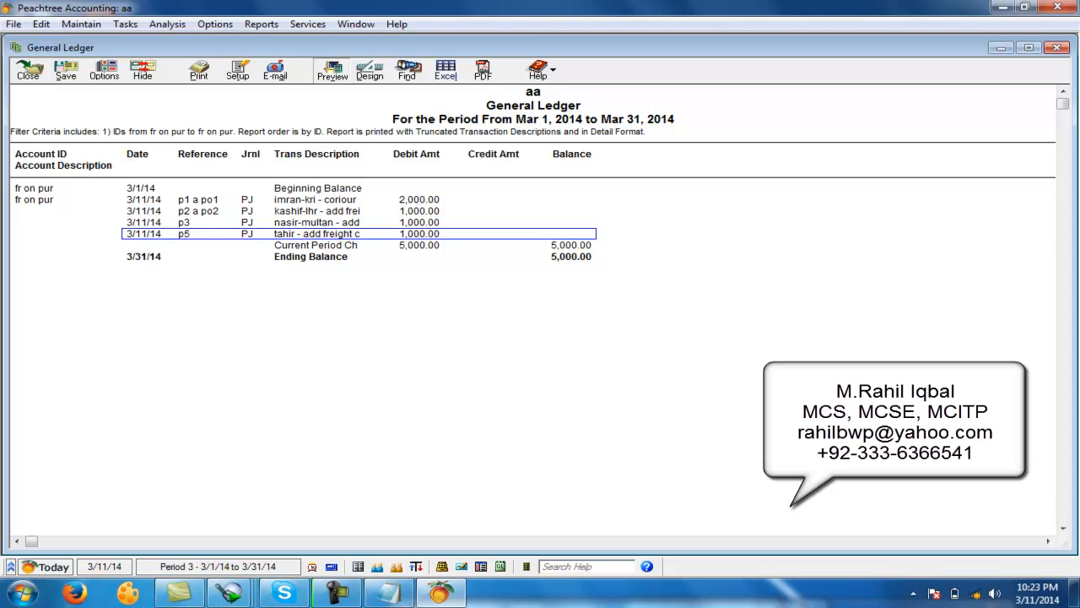
click(28, 72)
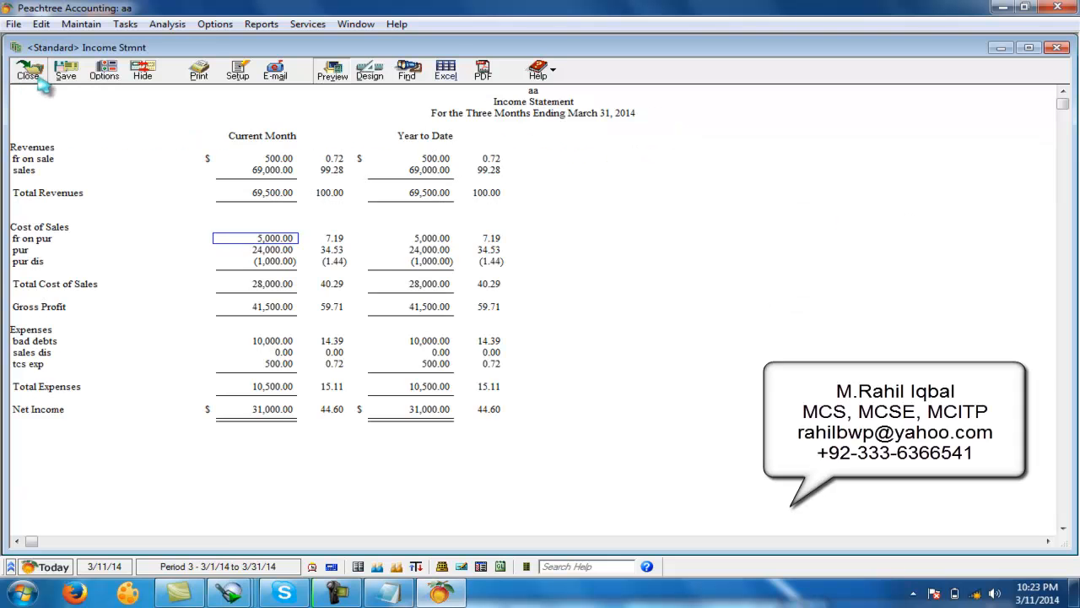
click(28, 73)
click(232, 151)
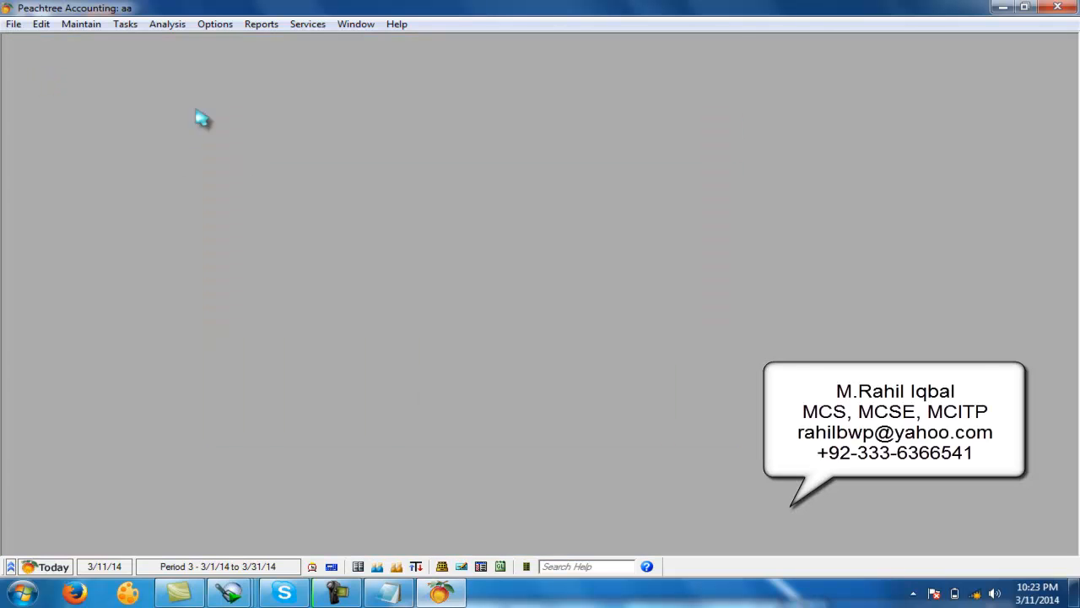
click(125, 26)
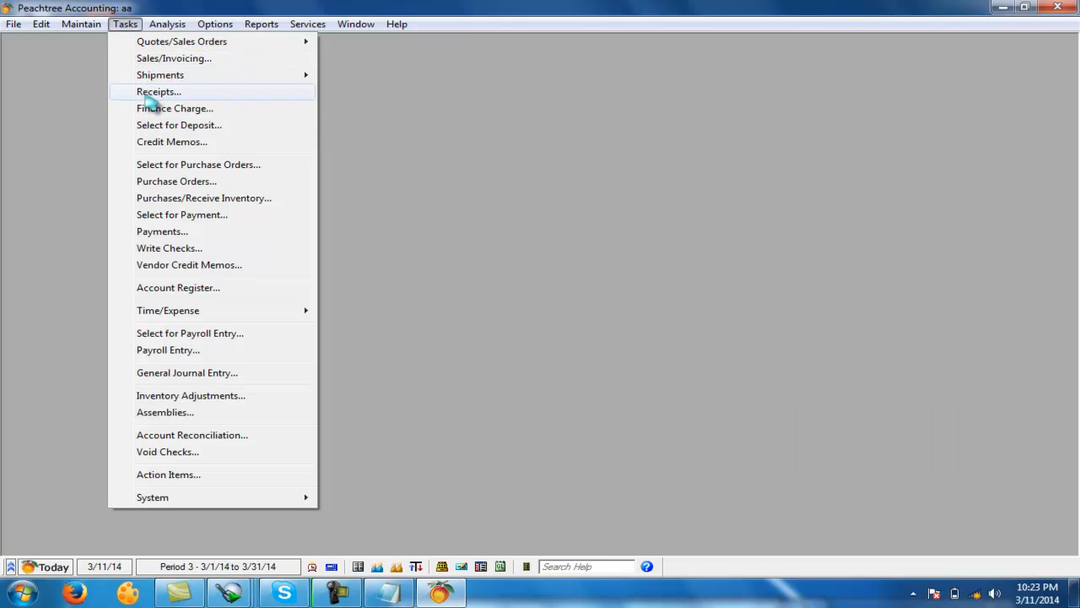
click(165, 233)
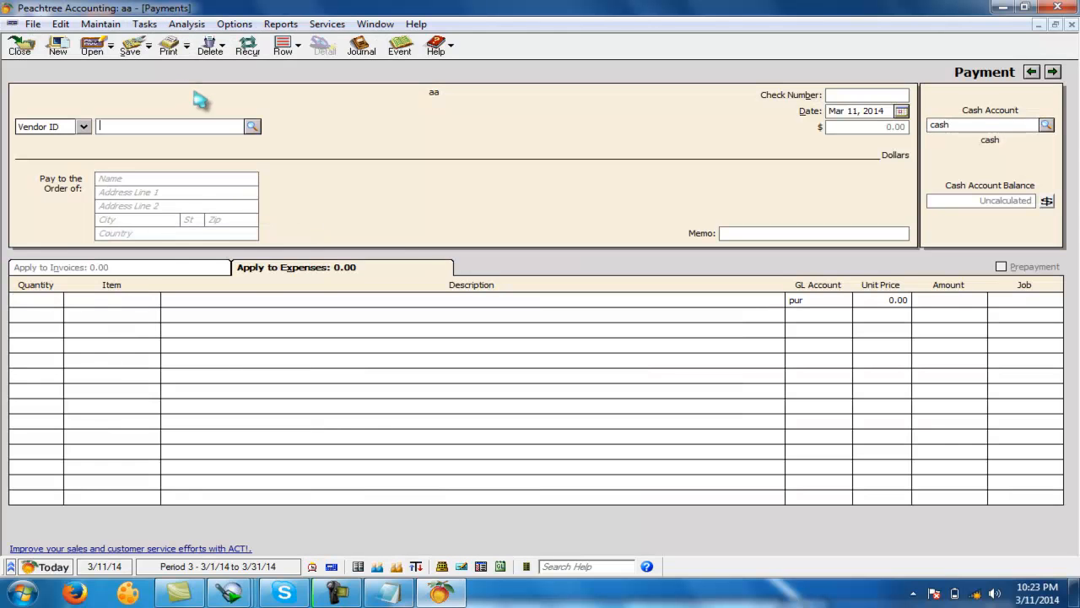
click(252, 126)
double_click(127, 181)
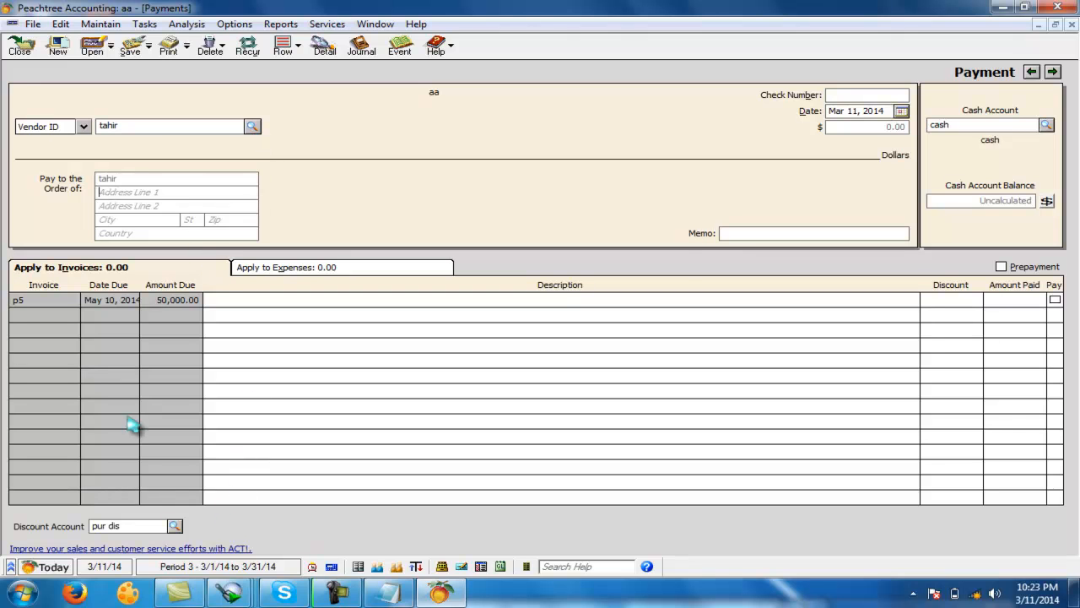
click(20, 46)
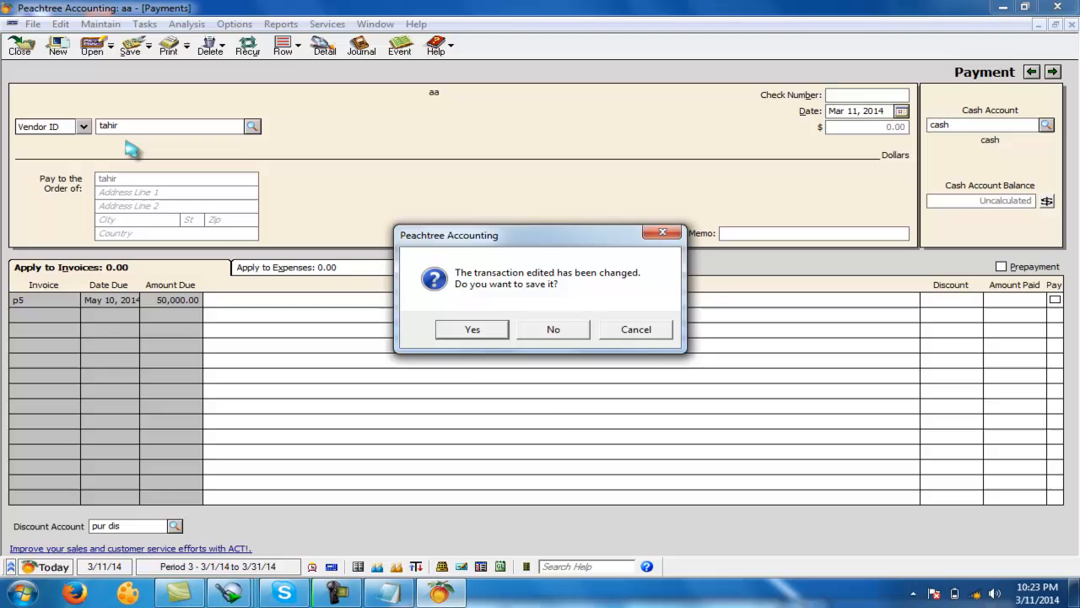
click(549, 332)
Step: Reopen the saved purchase p5 to review its amounts and payment status, then close it
click(124, 24)
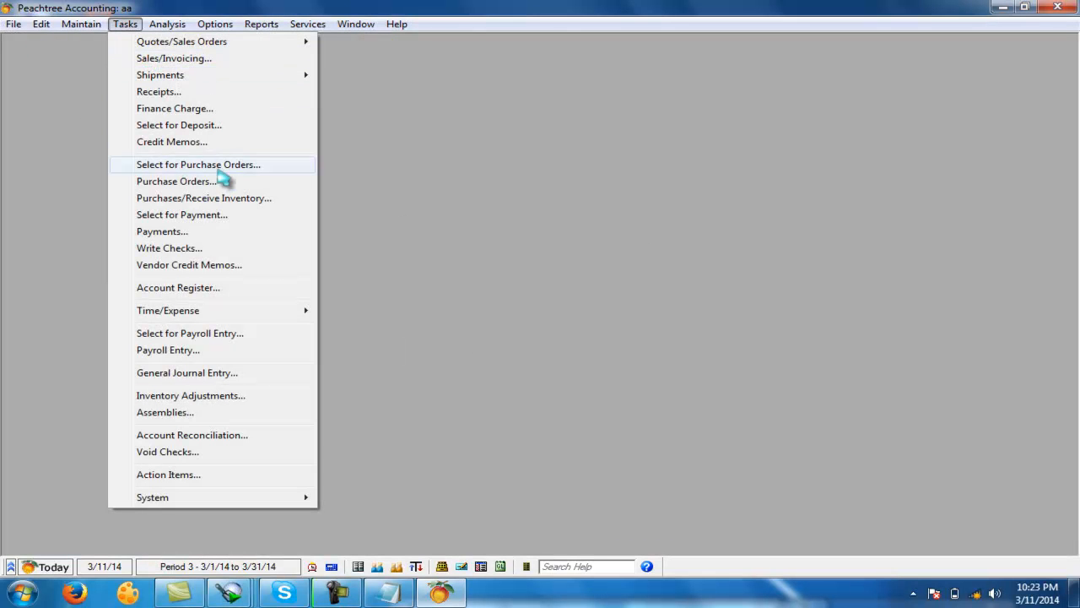
click(223, 199)
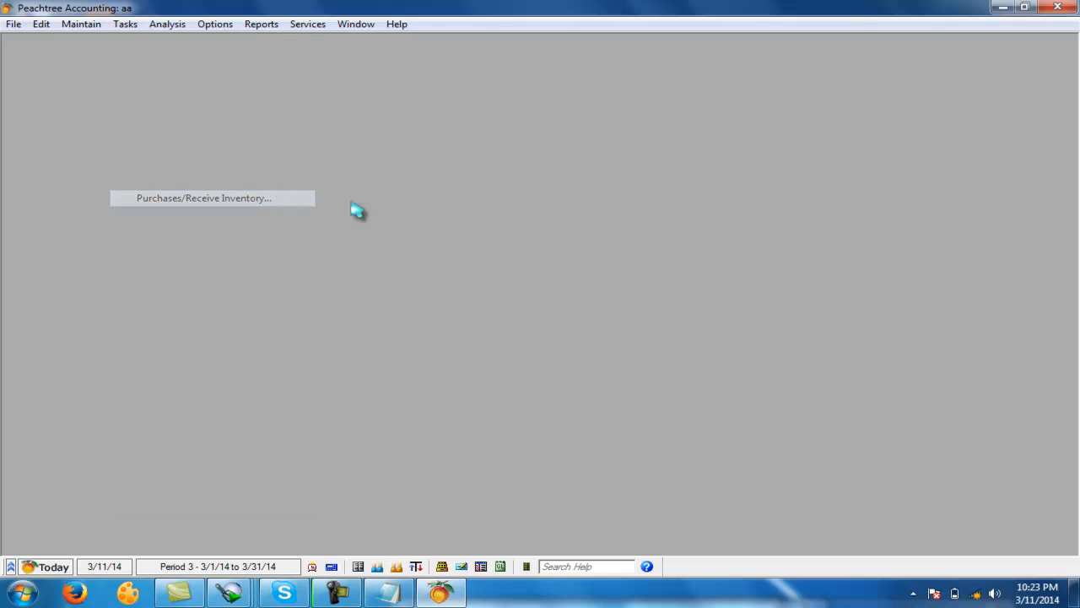
click(1039, 72)
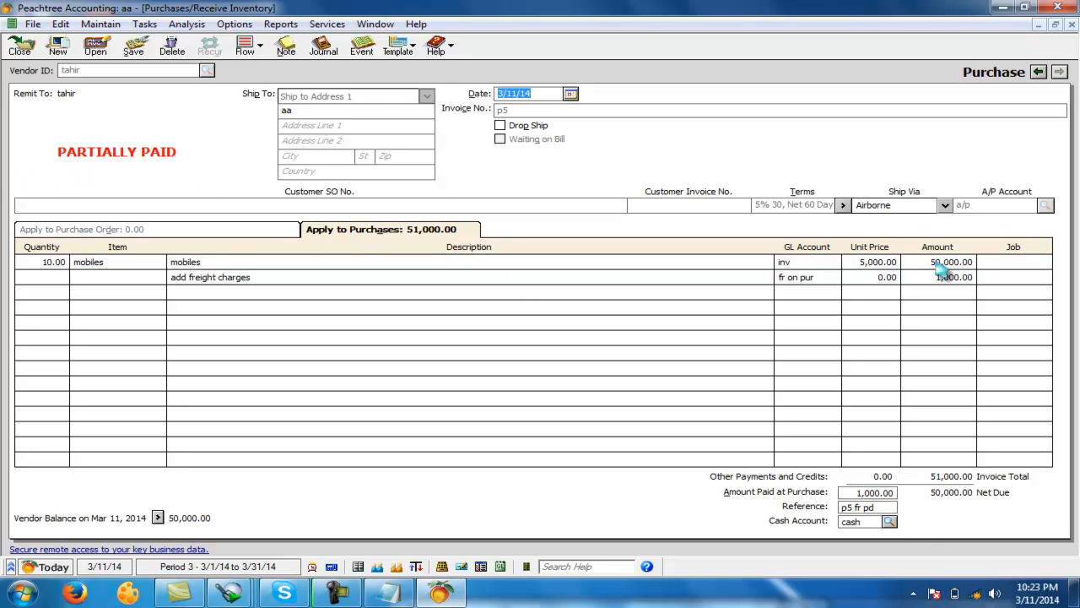
click(849, 491)
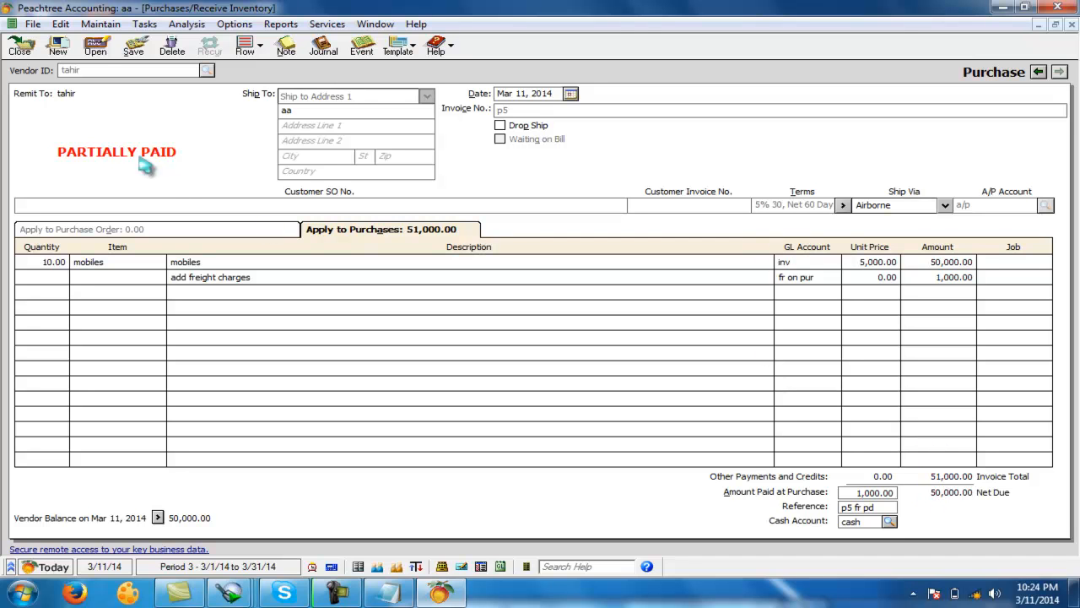
click(21, 52)
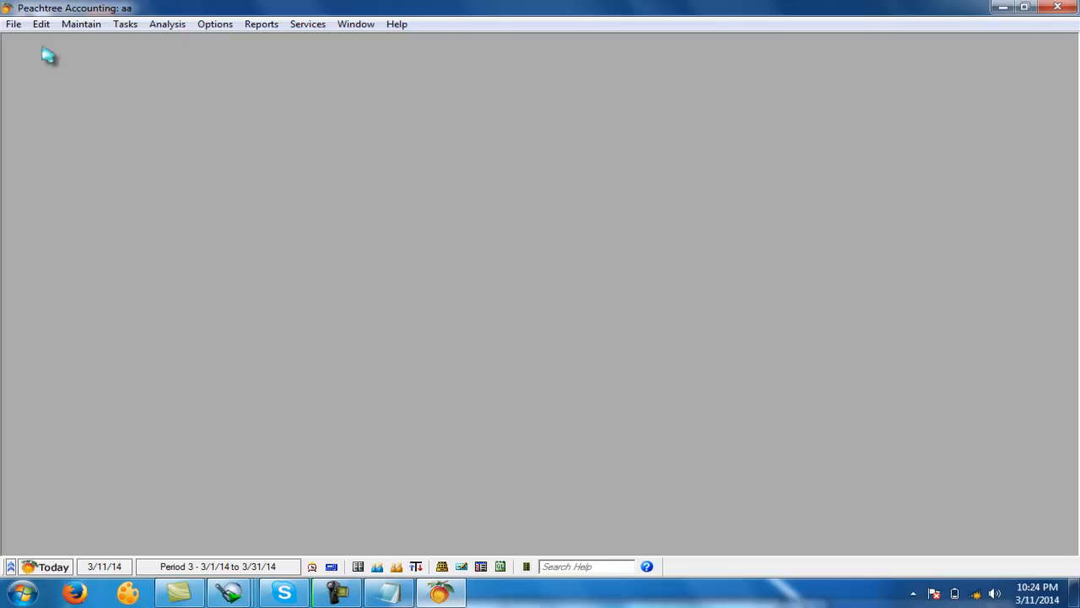
Step: Start a new payment to the vendor who has open invoice p5 and go to the invoice's line
click(127, 26)
click(162, 231)
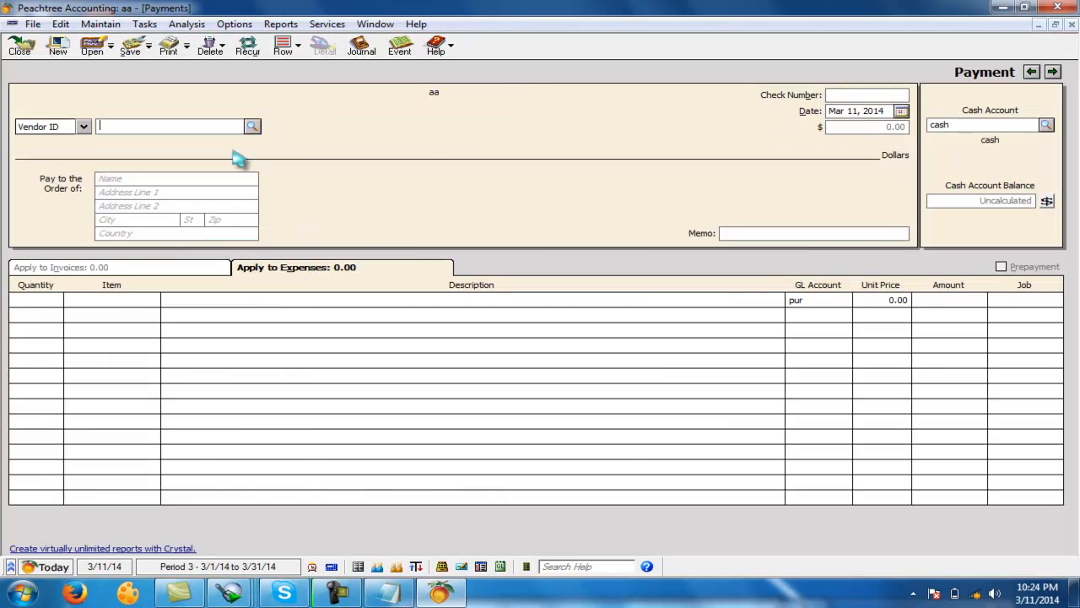
click(252, 126)
double_click(116, 181)
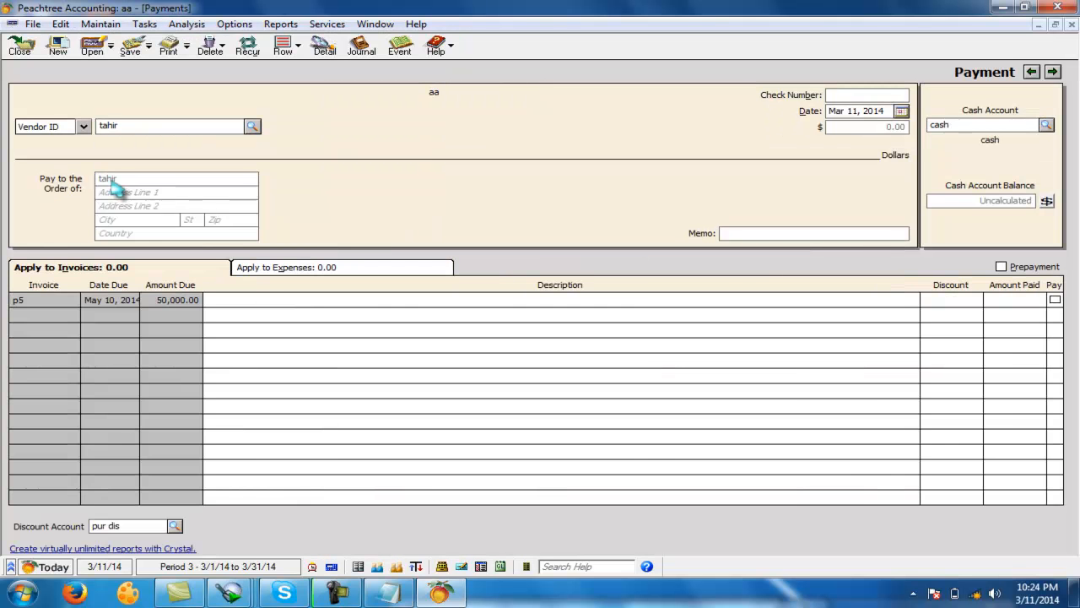
click(1011, 297)
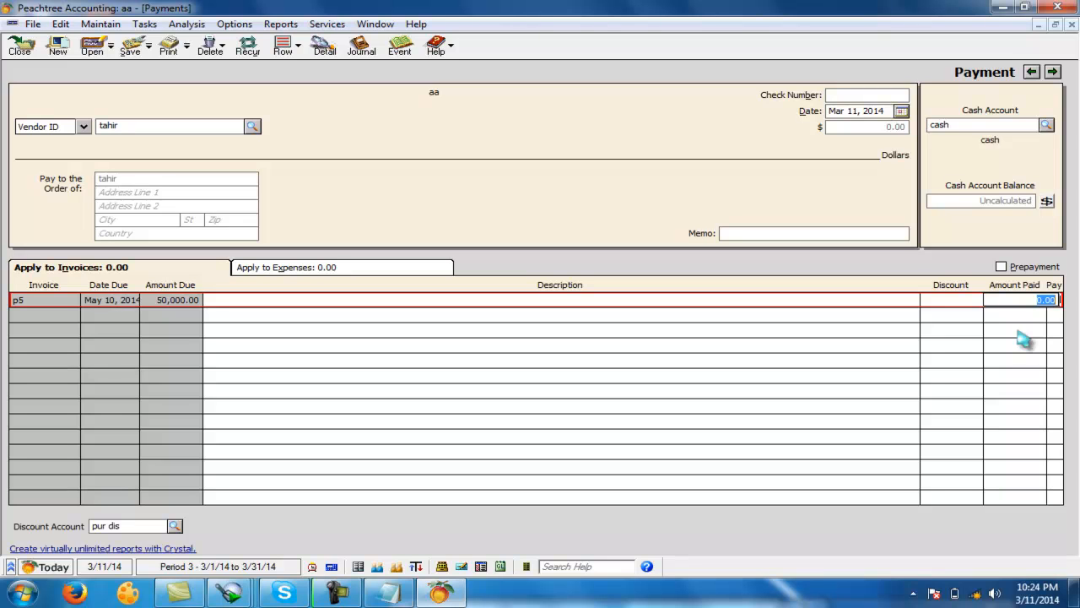
Step: Calculate the 5% discount on invoice p5 in Calculator as 50000 × 5 ÷ 100
click(329, 568)
click(805, 335)
click(799, 388)
click(799, 389)
click(799, 388)
click(799, 388)
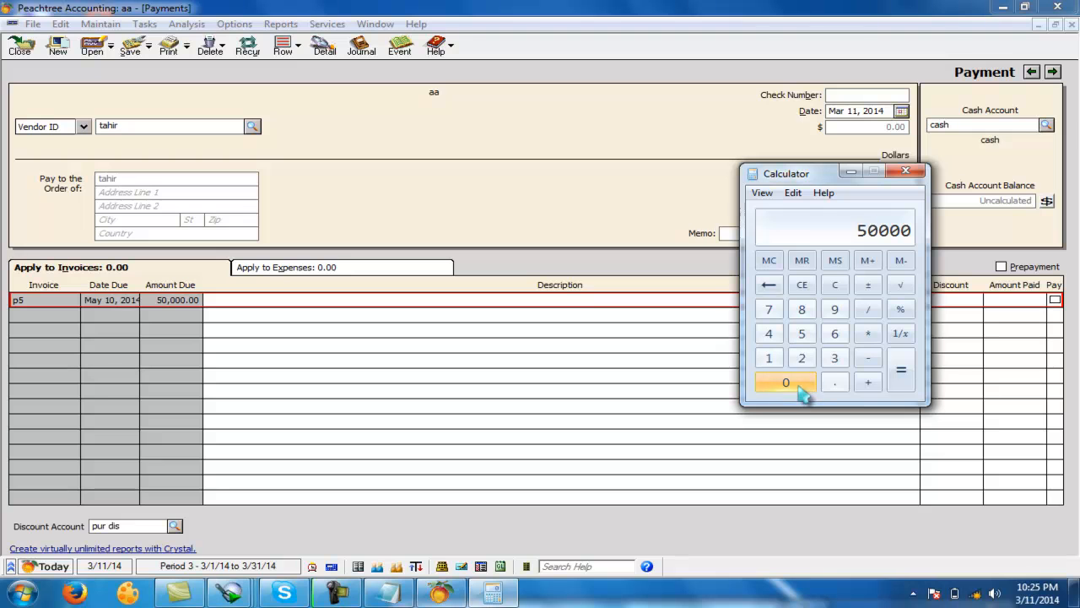
click(869, 336)
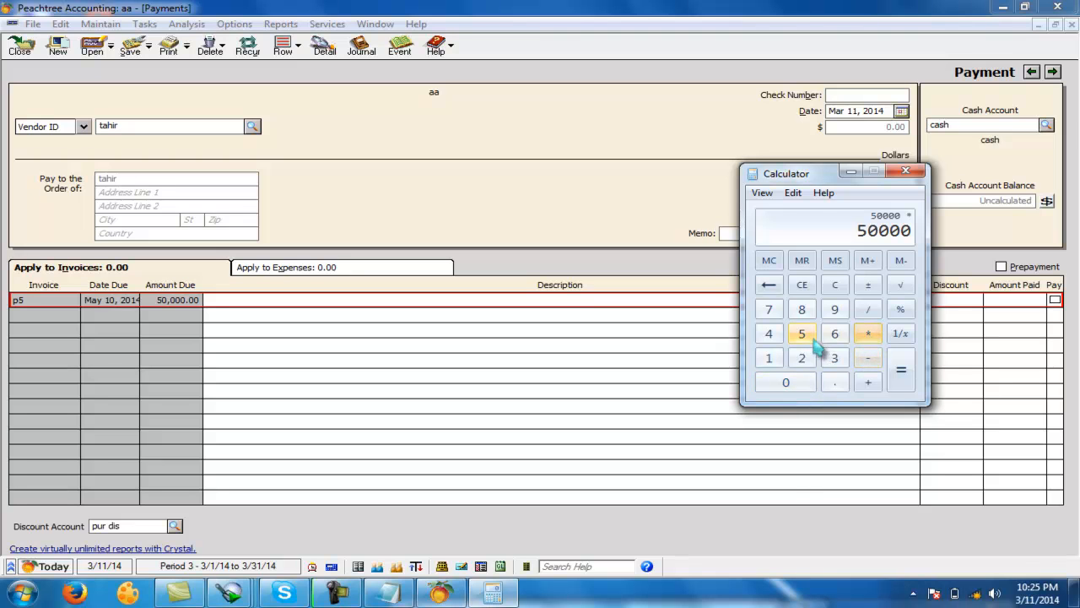
click(806, 337)
click(901, 378)
click(869, 310)
click(769, 357)
click(785, 383)
click(785, 382)
click(901, 382)
drag(810, 174, 687, 195)
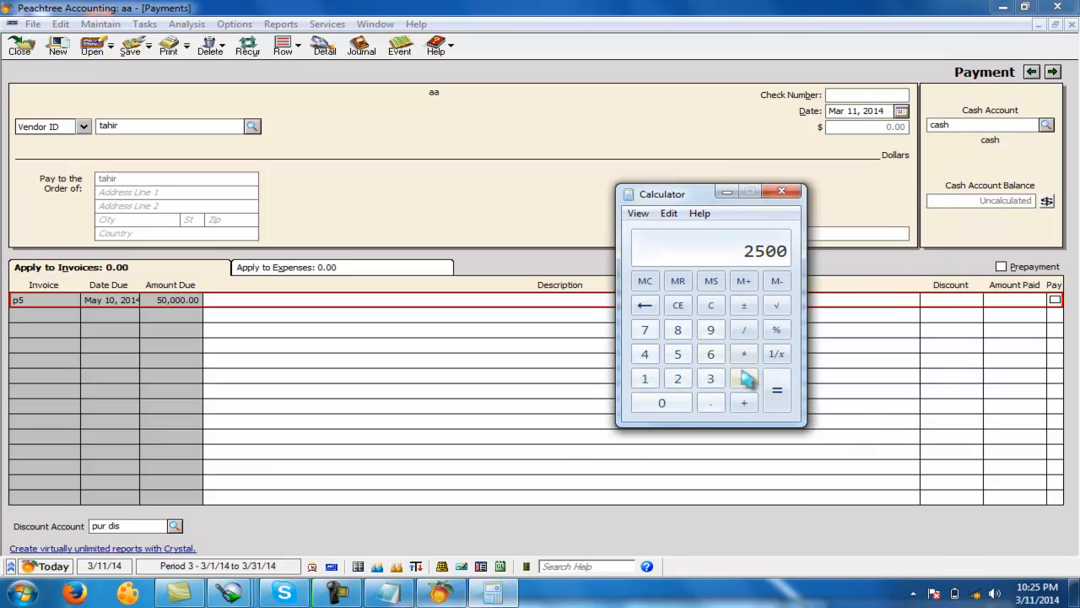
Step: Enter a discount of 2,500 for invoice p5 on the payment
click(956, 300)
text(2500)
key(Tab)
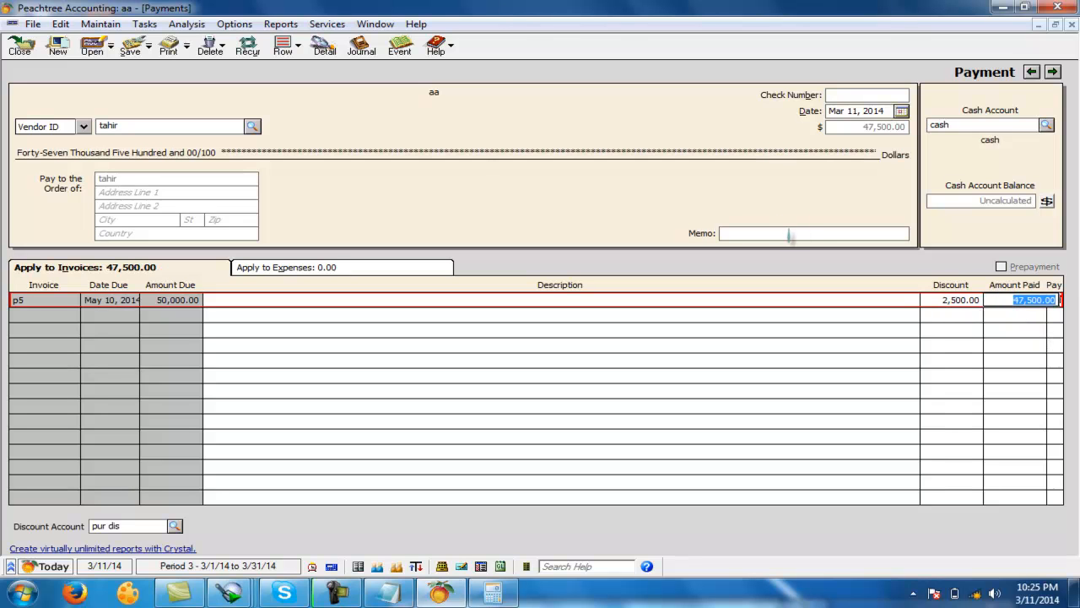
Step: Enter "p5 pd & dis rec" as the payment's memo, then save the payment and close the payments window
key(Tab)
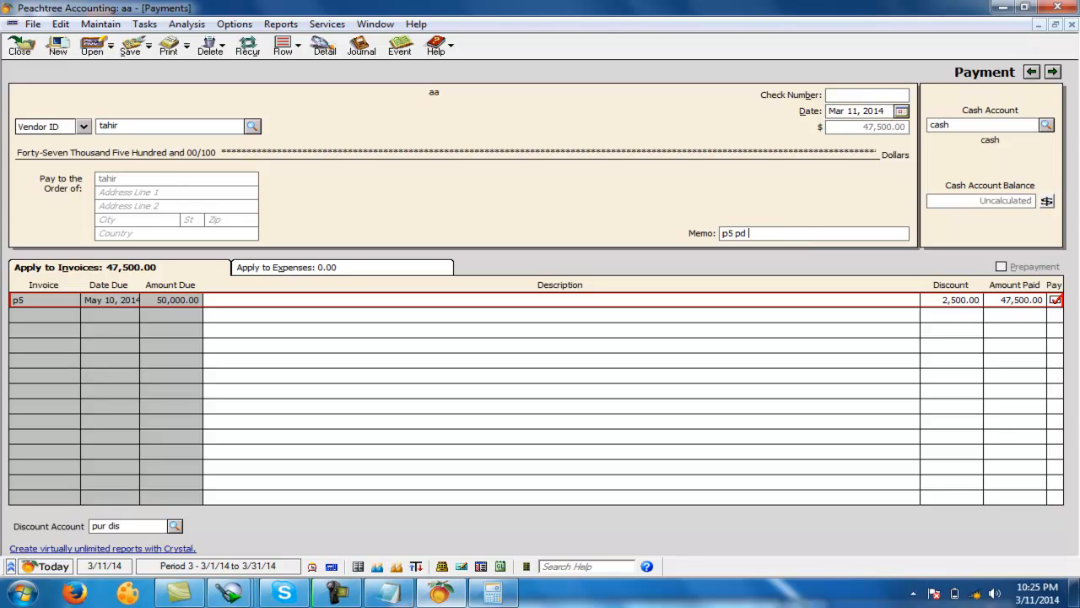
text(p5 pd & disc)
click(560, 304)
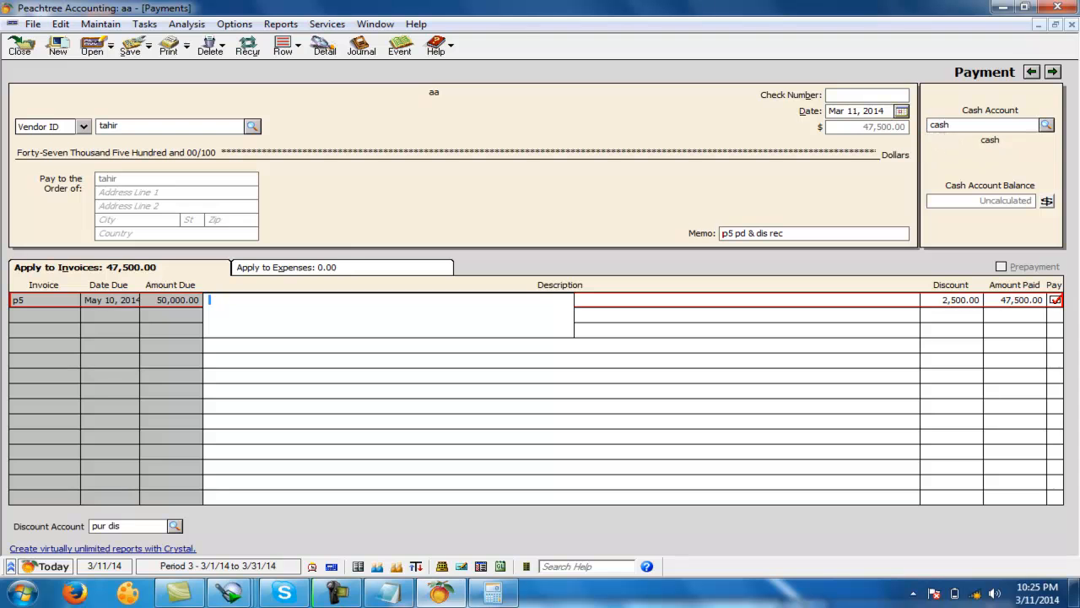
click(131, 44)
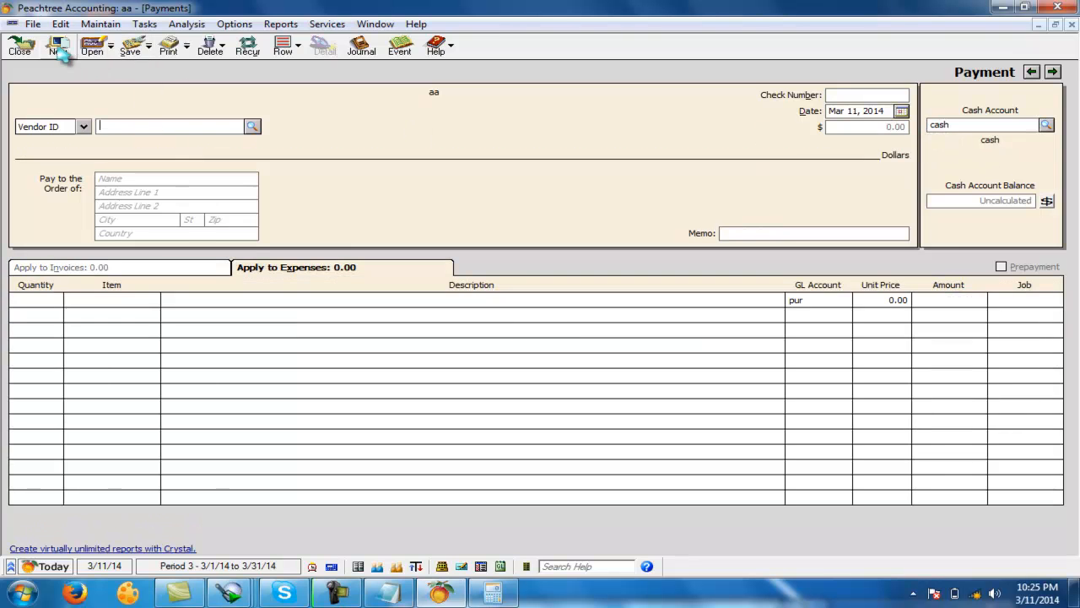
click(19, 44)
Step: Display the standard income statement for the current period
click(261, 24)
click(304, 113)
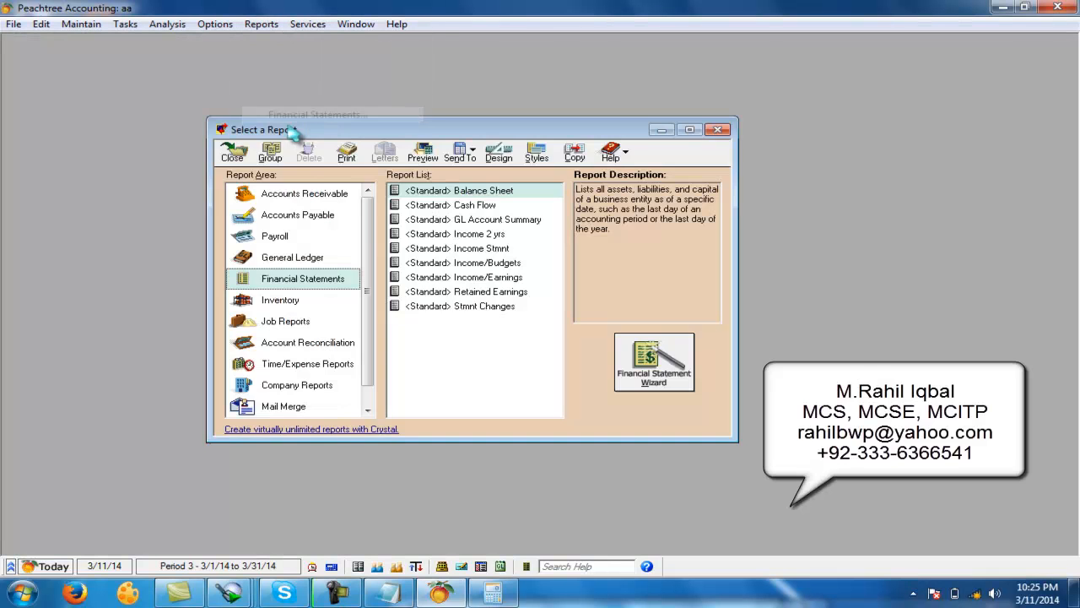
click(456, 249)
double_click(457, 249)
click(547, 395)
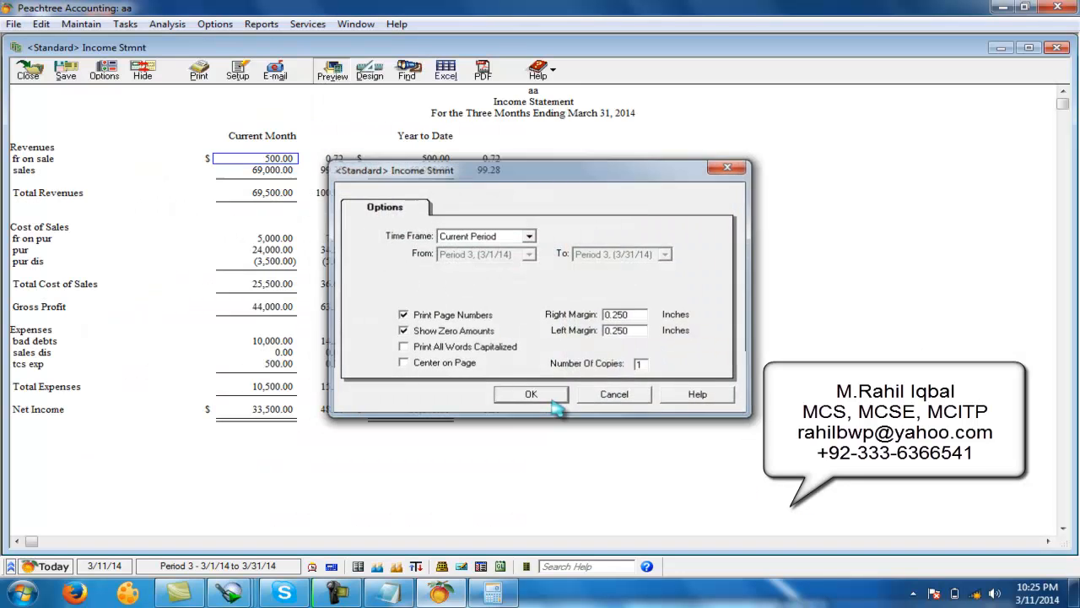
Step: Drill down from the pur dis amount to its general ledger entries, check the invoice p5 line, and close the reports
click(268, 260)
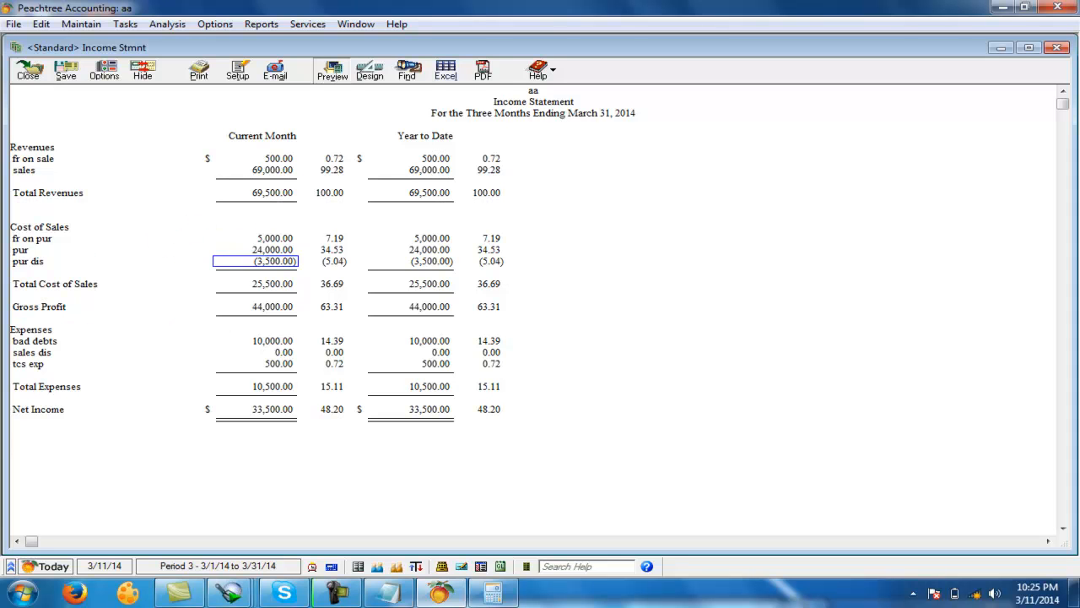
double_click(278, 263)
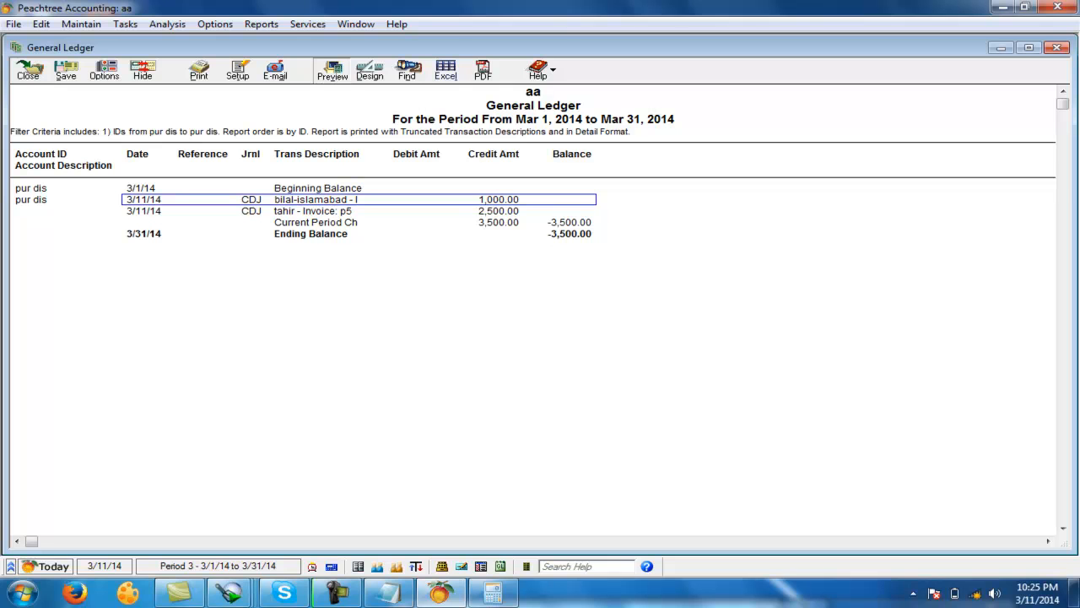
click(470, 212)
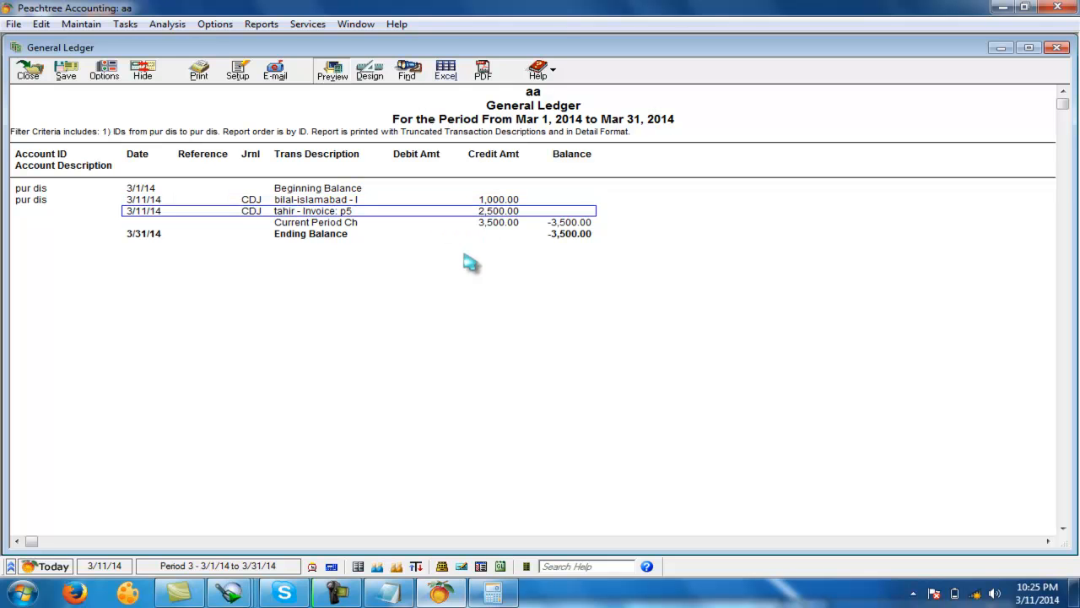
click(28, 71)
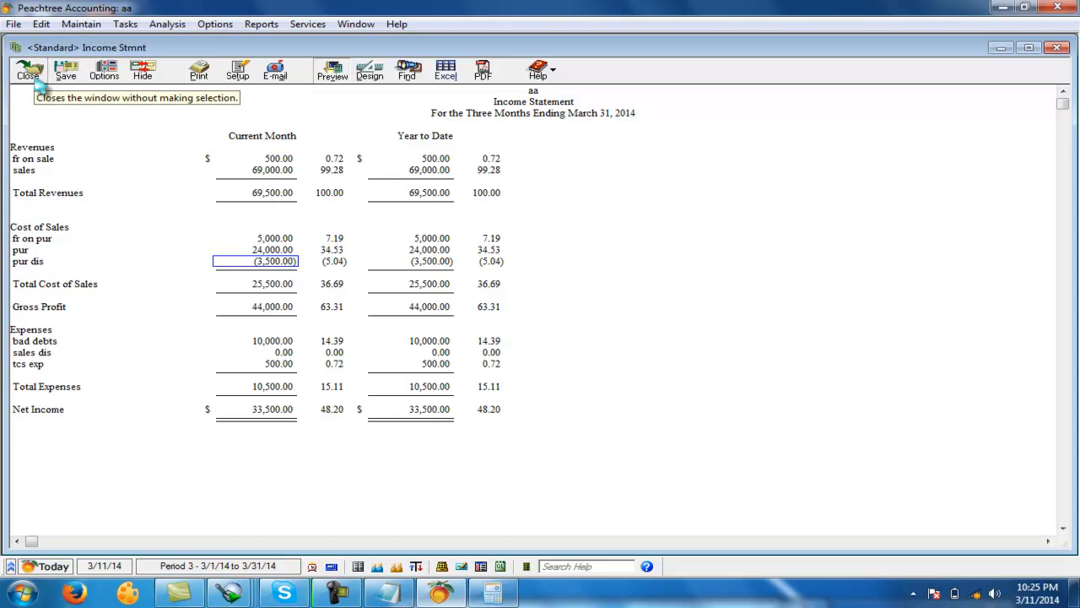
click(36, 76)
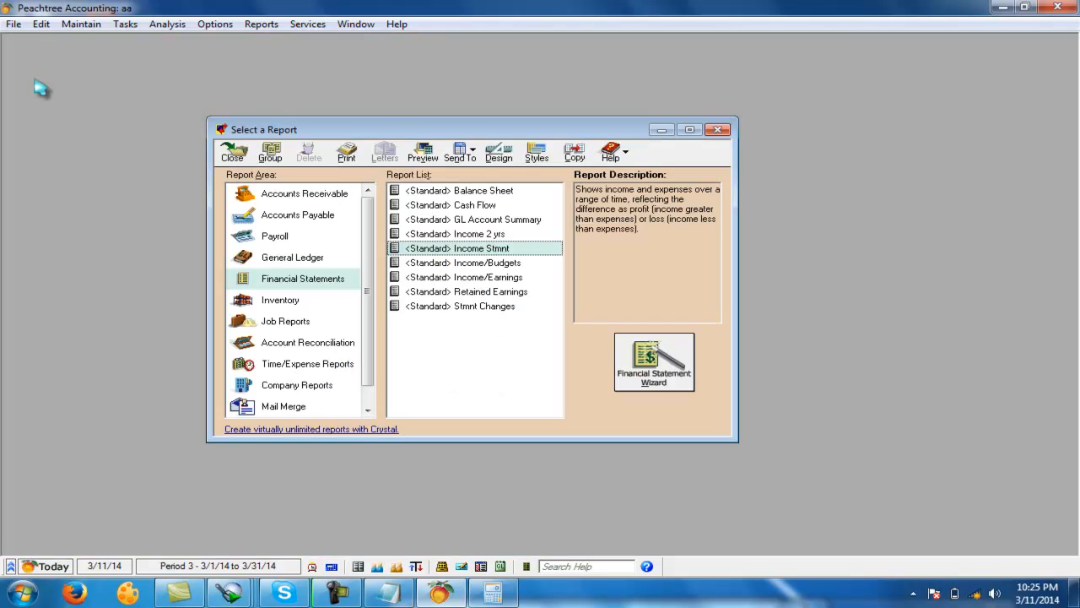
click(236, 159)
Step: Review the discount, freight and bad-debts topics in the Notepad list, then close Notepad without saving
click(389, 593)
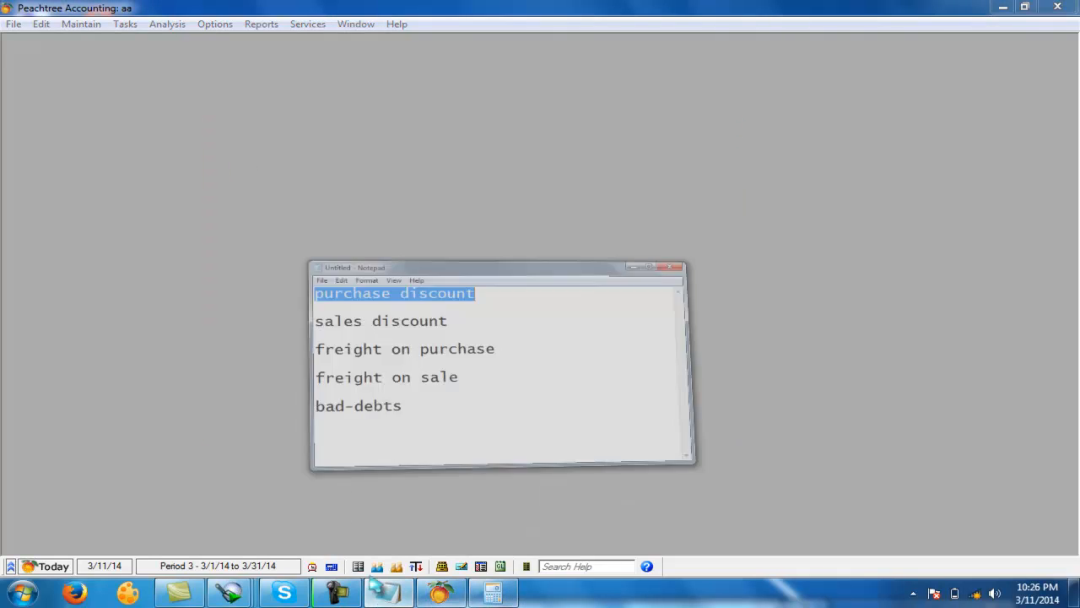
click(290, 169)
drag(288, 252, 493, 252)
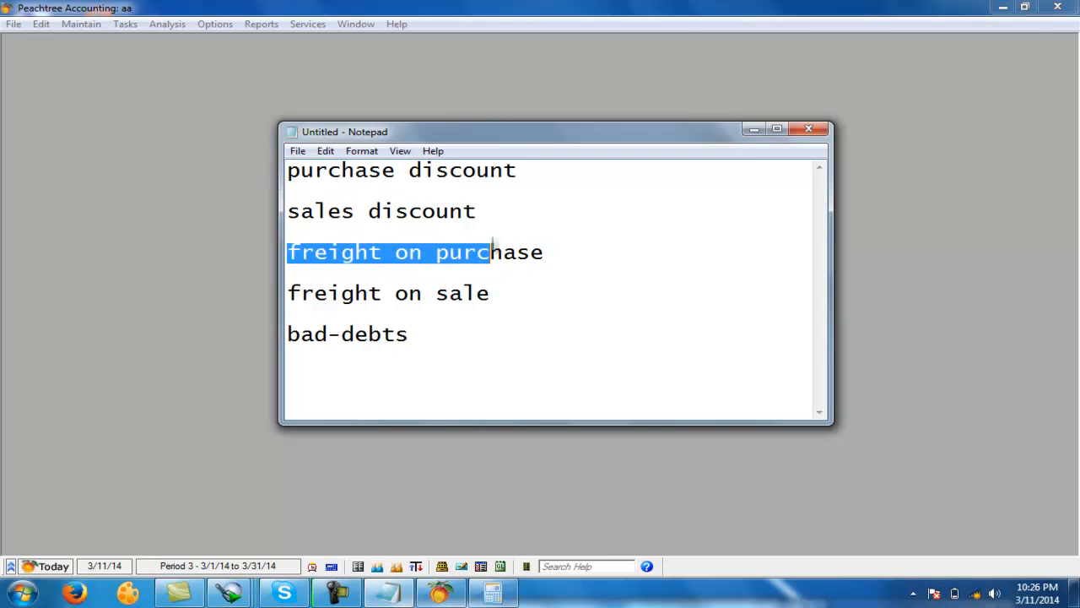
drag(288, 293, 369, 293)
click(526, 284)
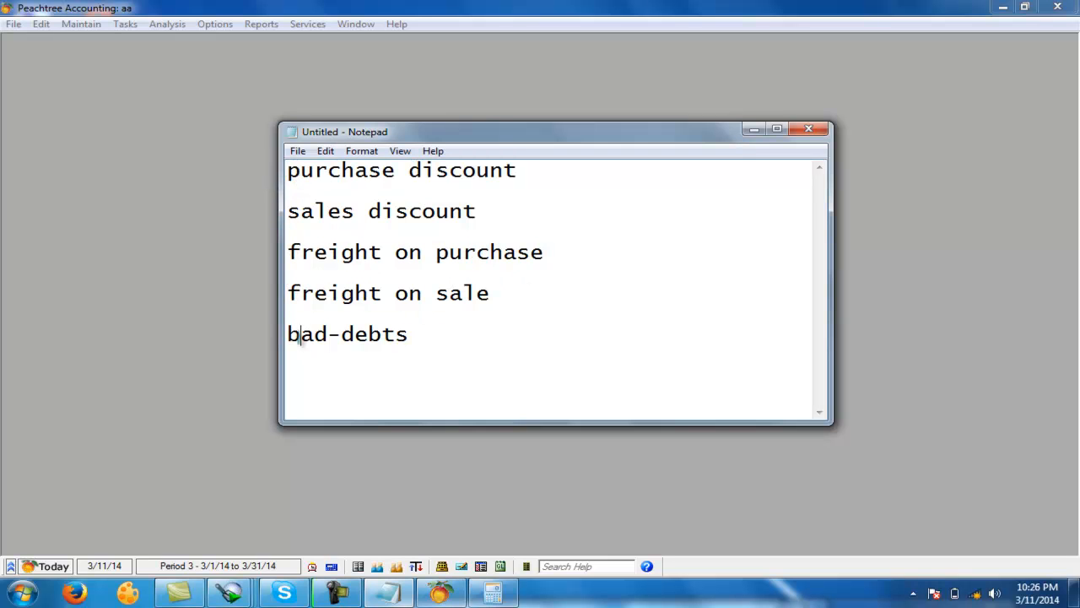
drag(302, 336, 422, 335)
drag(289, 211, 478, 211)
click(808, 128)
click(588, 297)
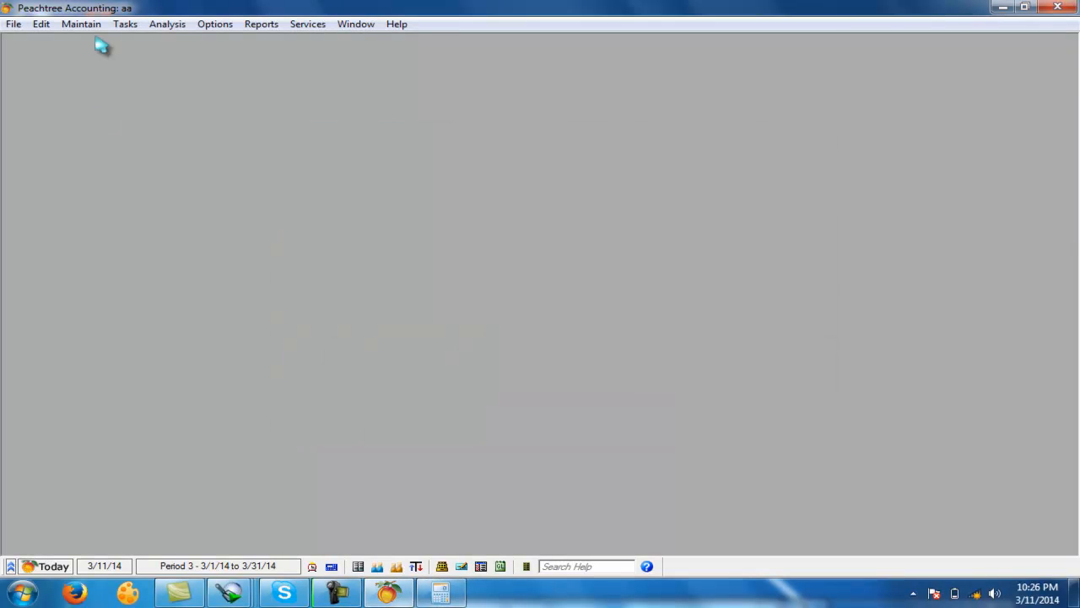
Step: Start a new customer record and enter the customer's ID and name
click(83, 25)
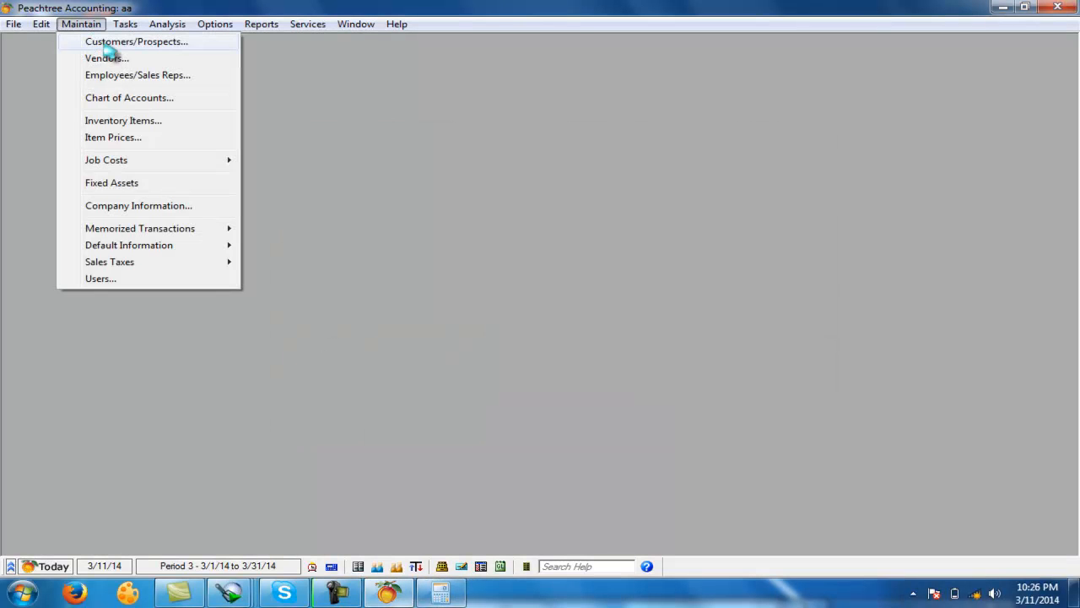
click(109, 42)
text(rashid)
key(Tab)
text(ra)
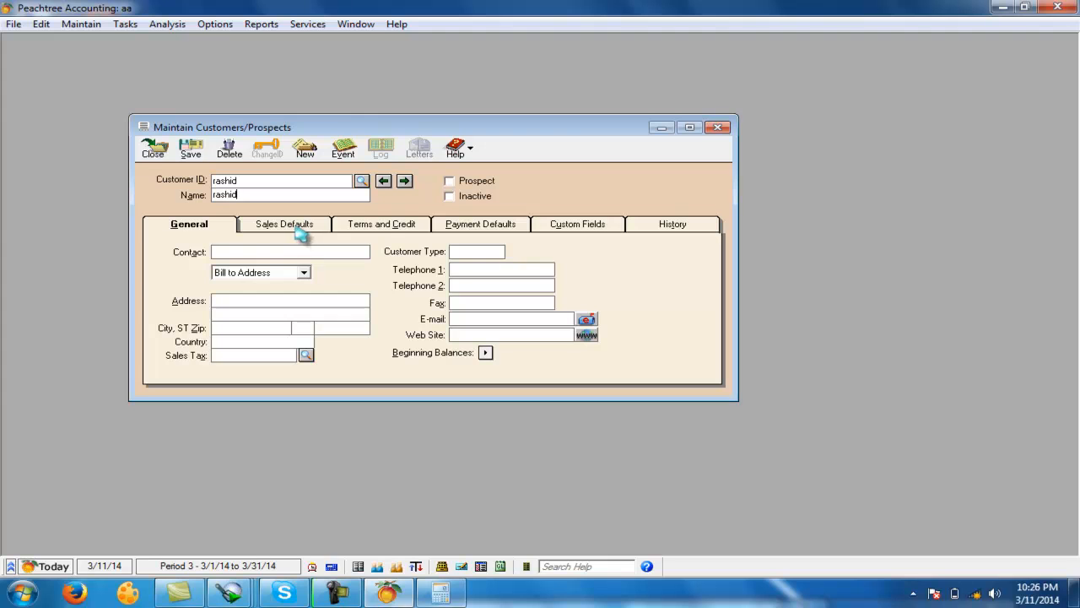
Step: Replace the customer's standard terms with net due in 30 days and a 1% discount within 10 days, then save and close the record
click(377, 229)
click(288, 246)
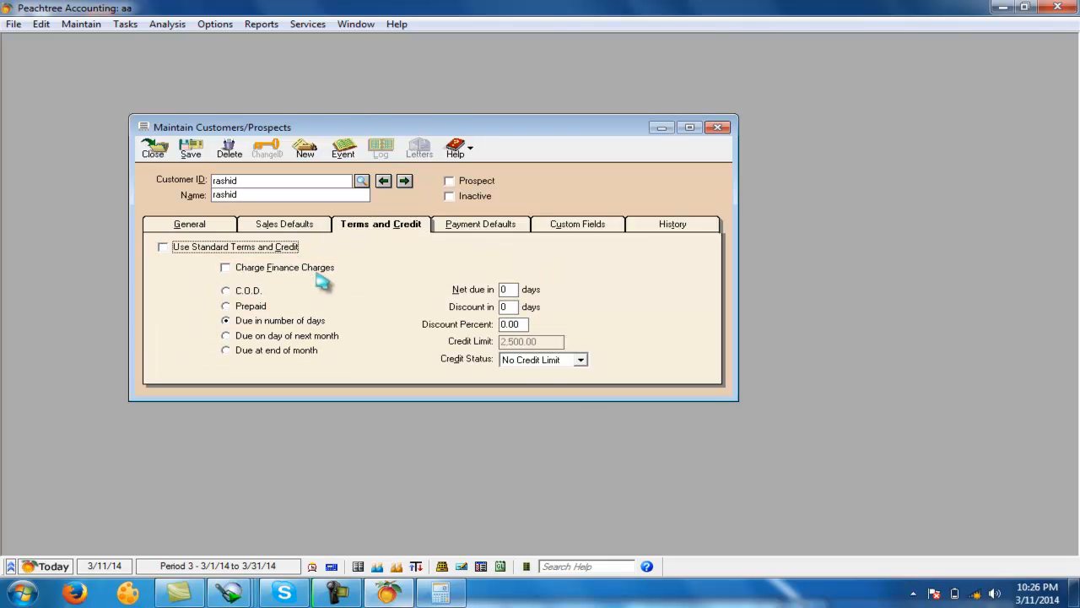
click(506, 290)
text(30)
key(Tab)
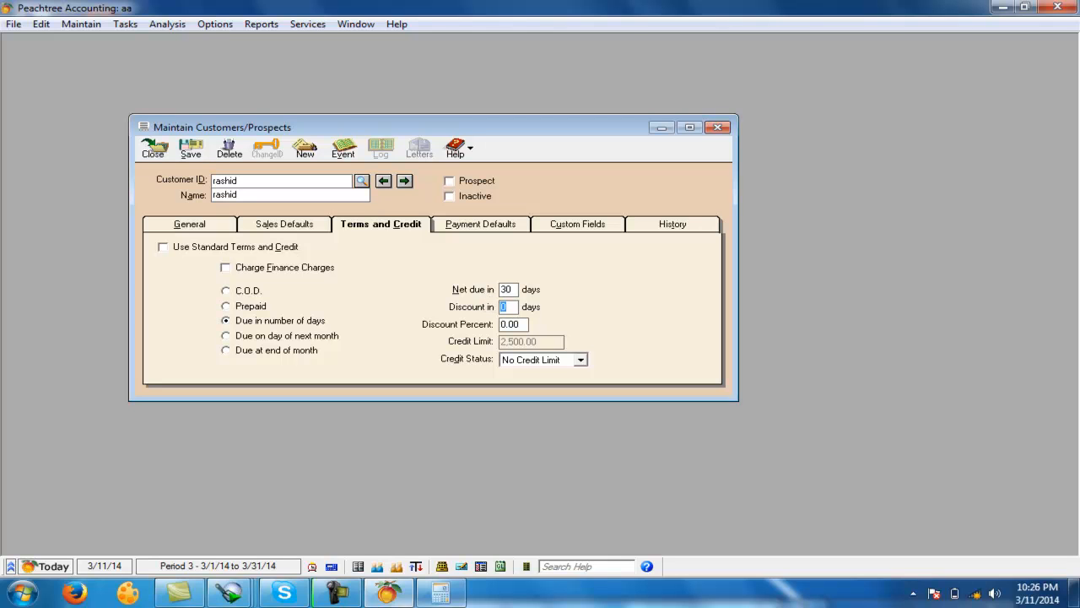
text(10)
key(Tab)
text(0)
key(Tab)
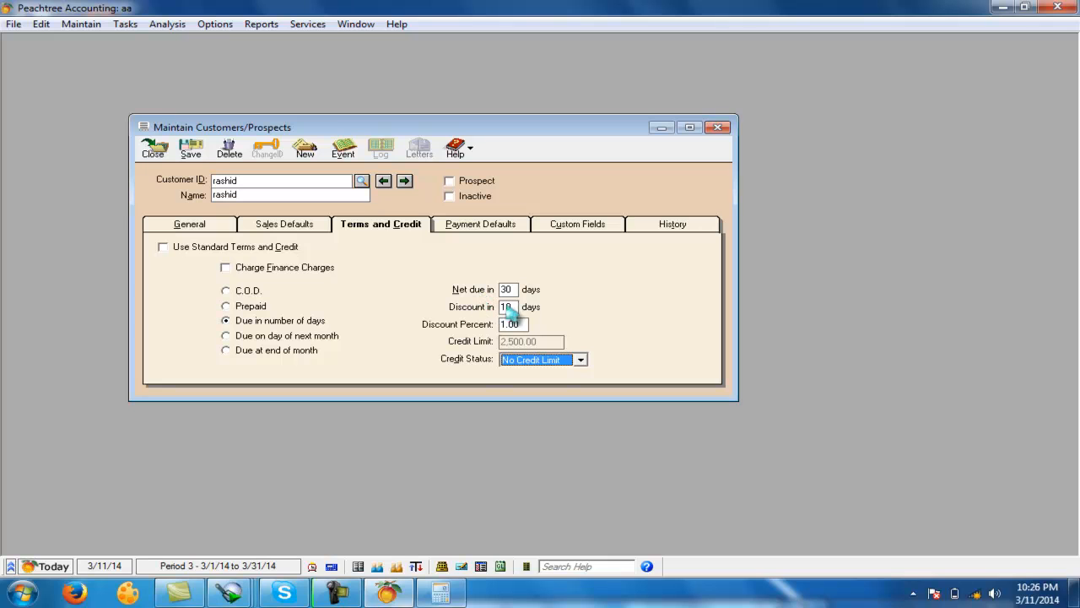
click(513, 307)
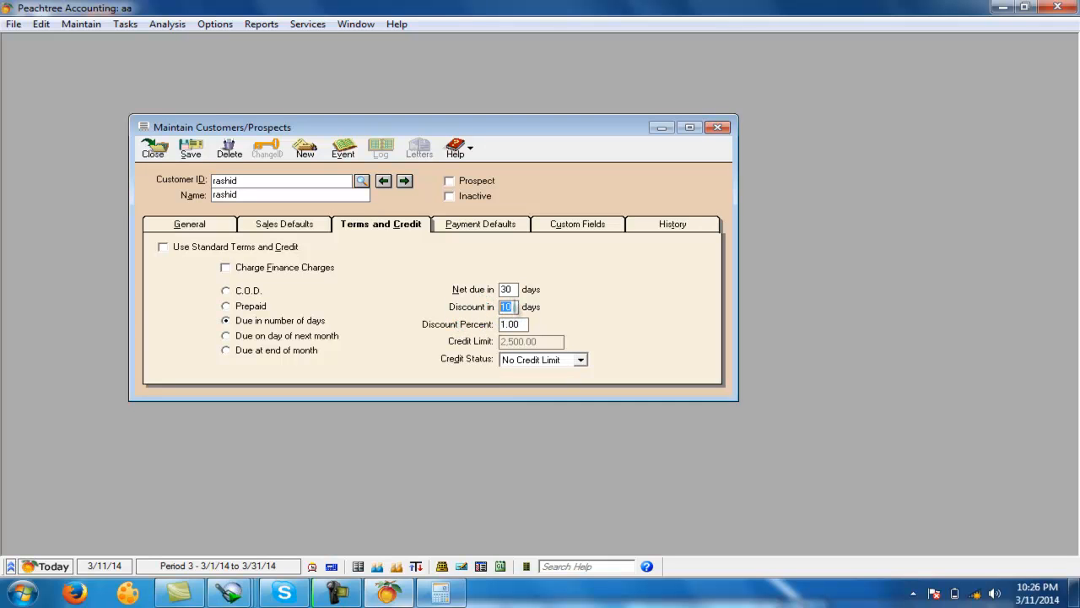
click(191, 149)
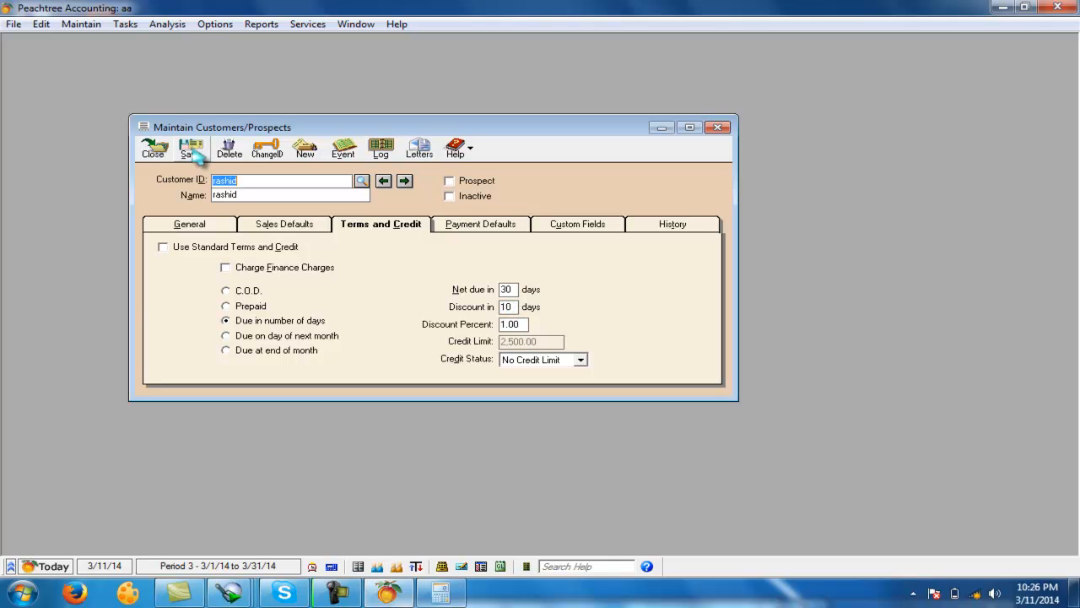
click(153, 150)
Step: Start a sales invoice for the new customer and number it s101
click(134, 25)
click(165, 56)
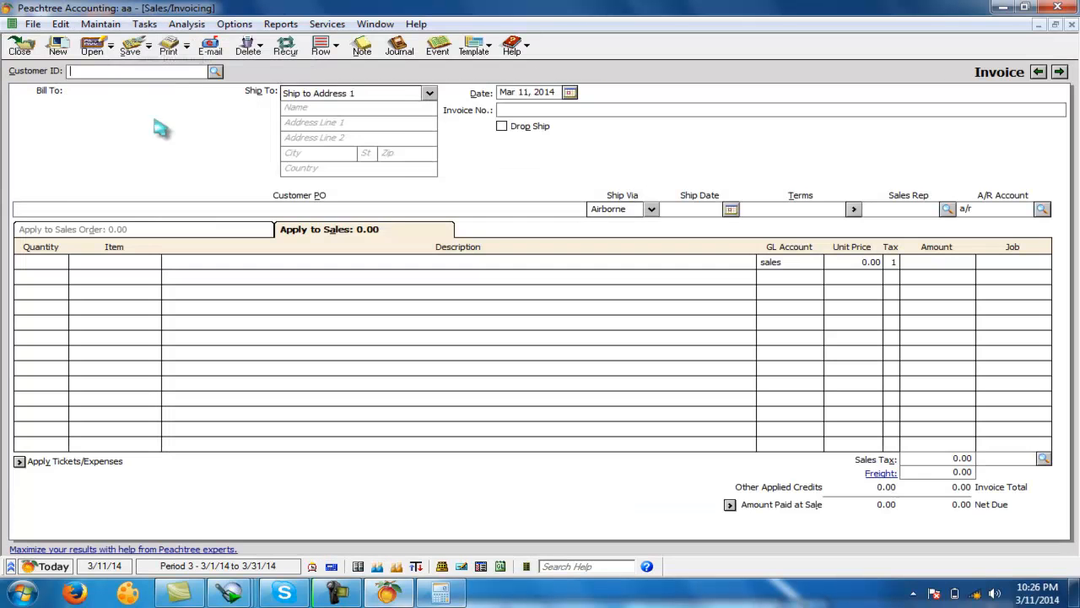
click(215, 72)
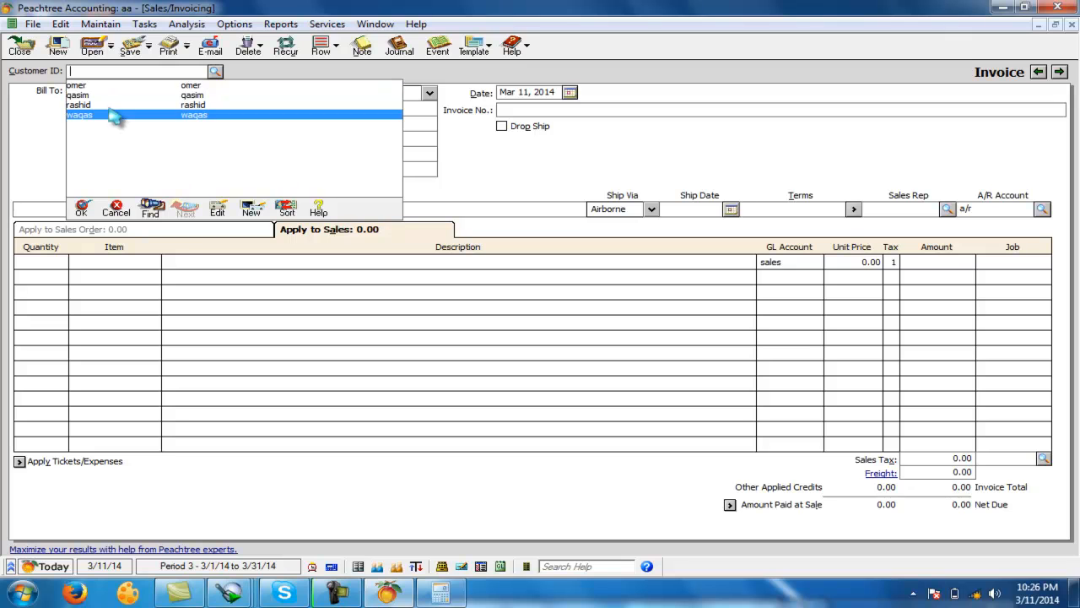
click(109, 113)
click(570, 110)
text(s10)
Step: Add a line for 2 mobiles at a unit price of 8,000 to invoice s101, then save and close it
click(36, 262)
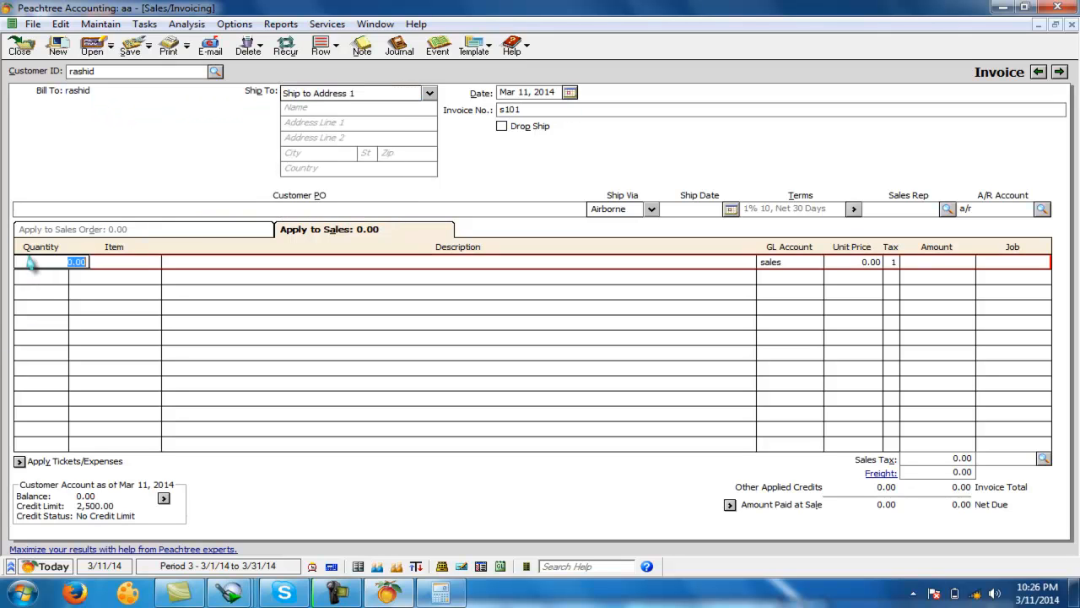
text(2)
key(Tab)
text(mobiles)
key(Tab)
key(Tab)
key(Tab)
text(80)
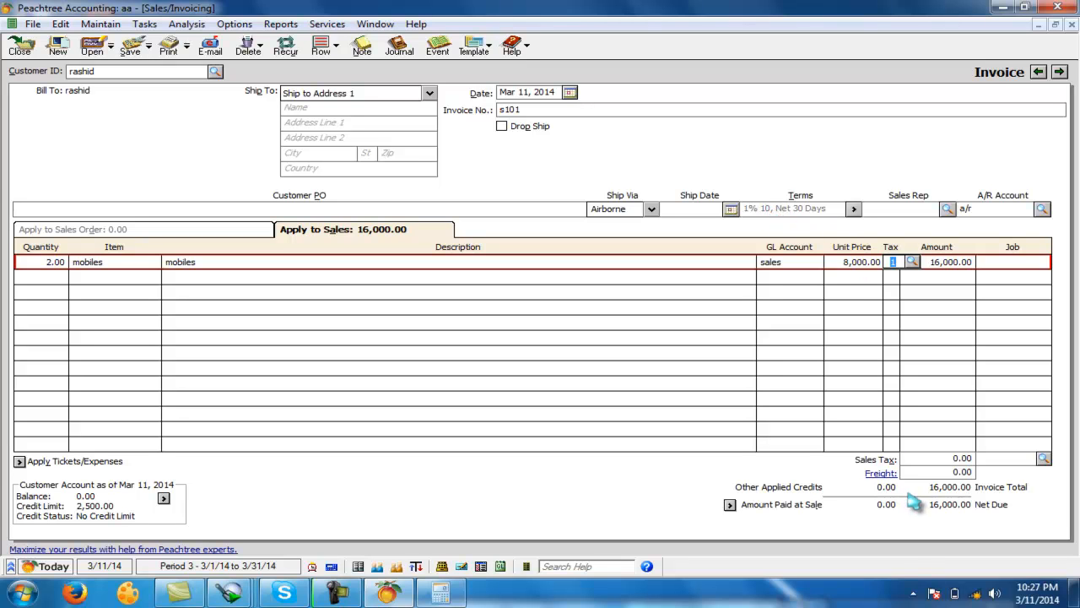
click(134, 53)
click(19, 46)
Step: Start a receipt from the new customer and mark invoice s101 as paid with its discount
click(138, 26)
click(152, 90)
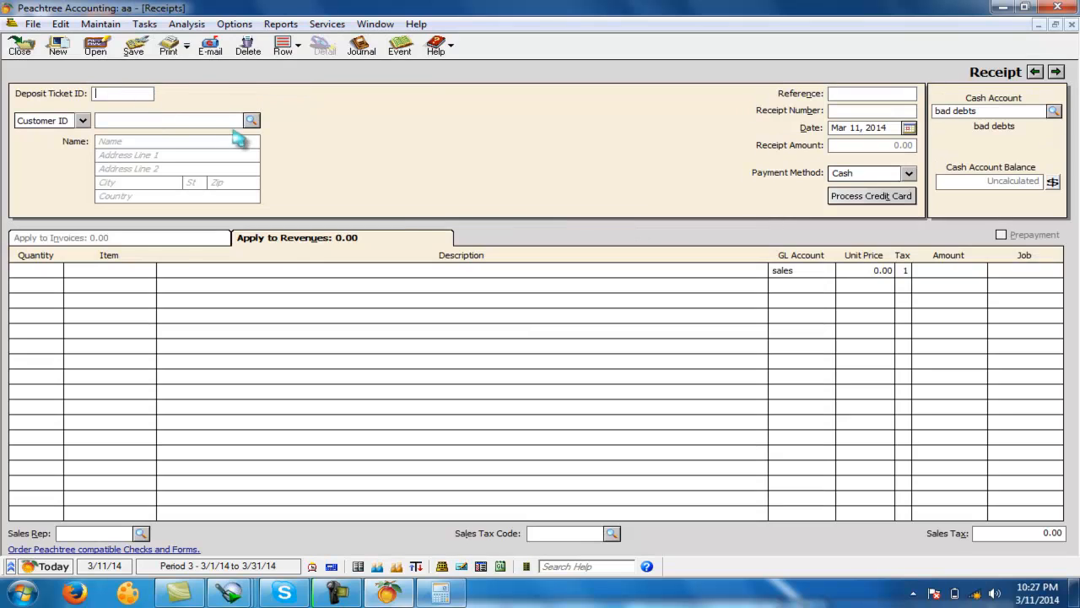
click(251, 121)
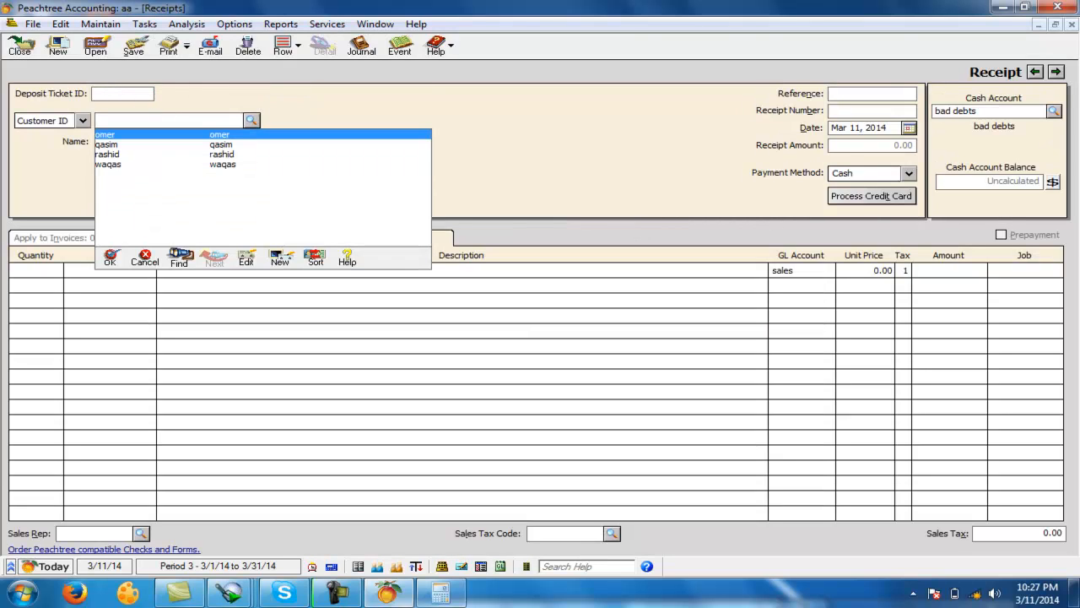
double_click(118, 155)
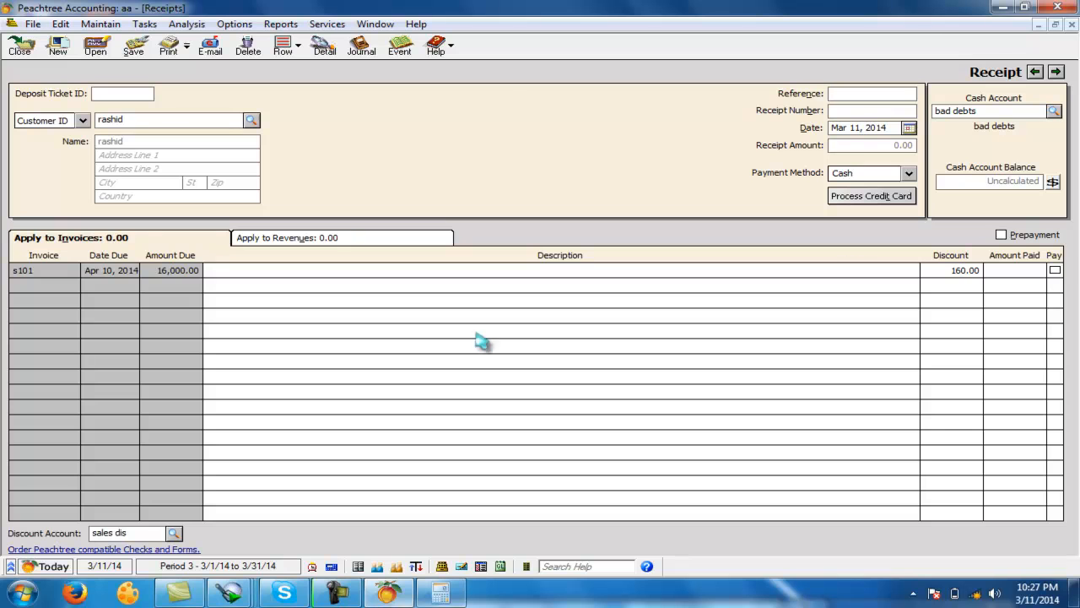
click(1055, 270)
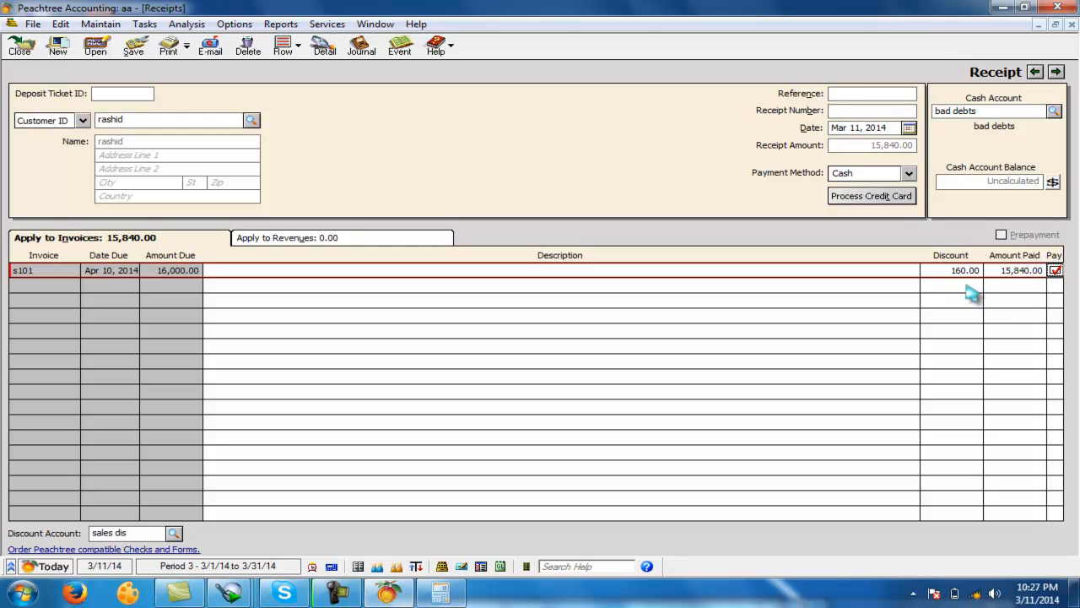
Step: Set the receipt's reference to "s101 pd & dis all" and its cash account to cash, then save and close it
click(844, 93)
text(s101 pd & dis all)
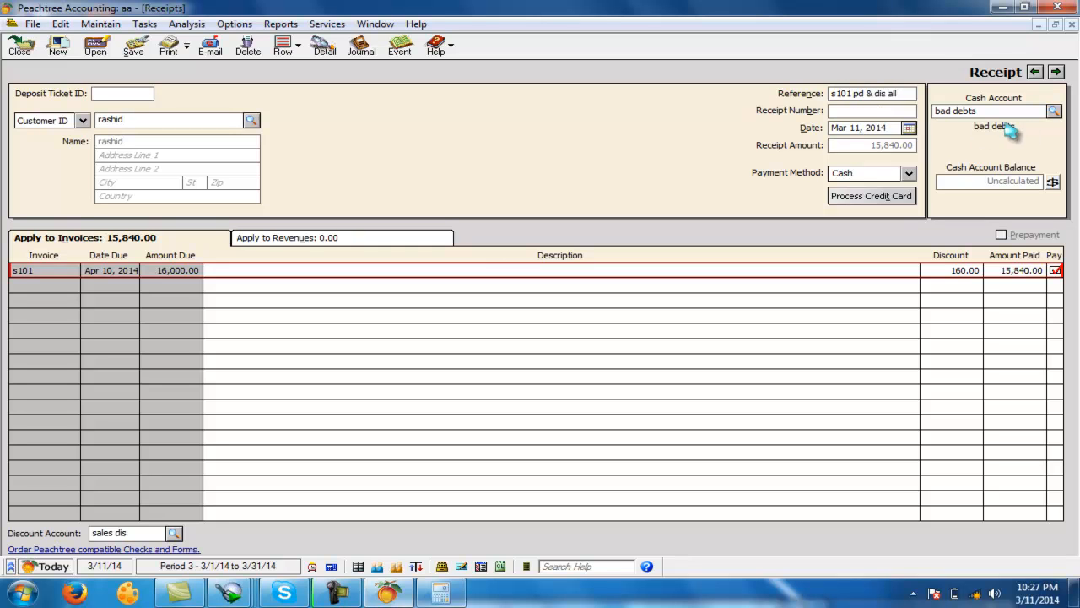
click(1053, 111)
click(681, 174)
click(685, 177)
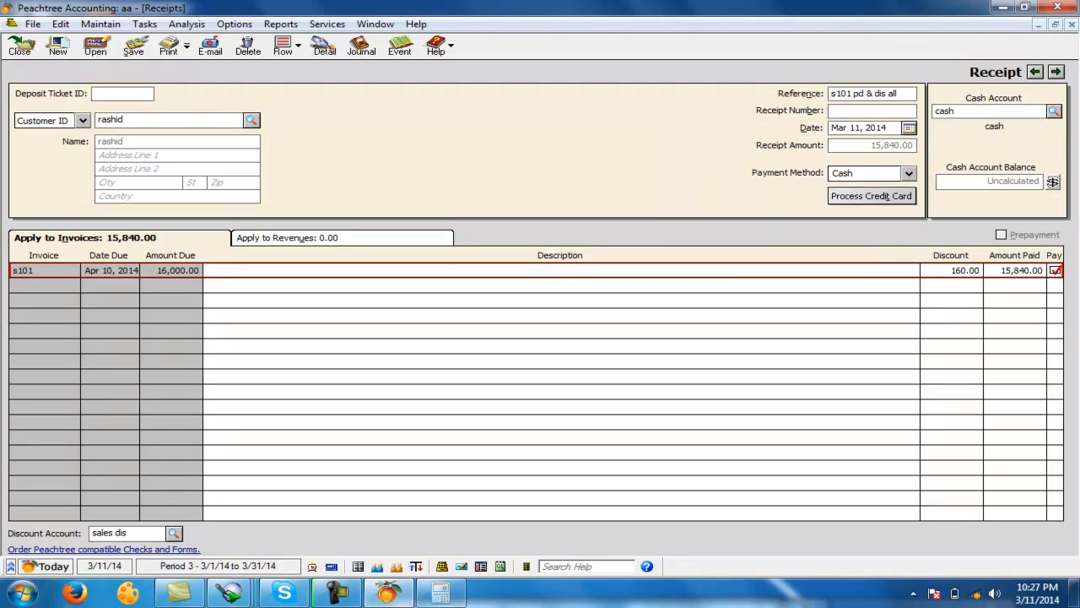
click(133, 47)
click(19, 47)
Step: Check the sales discount in the current period's standard income statement, then close the reports
click(260, 23)
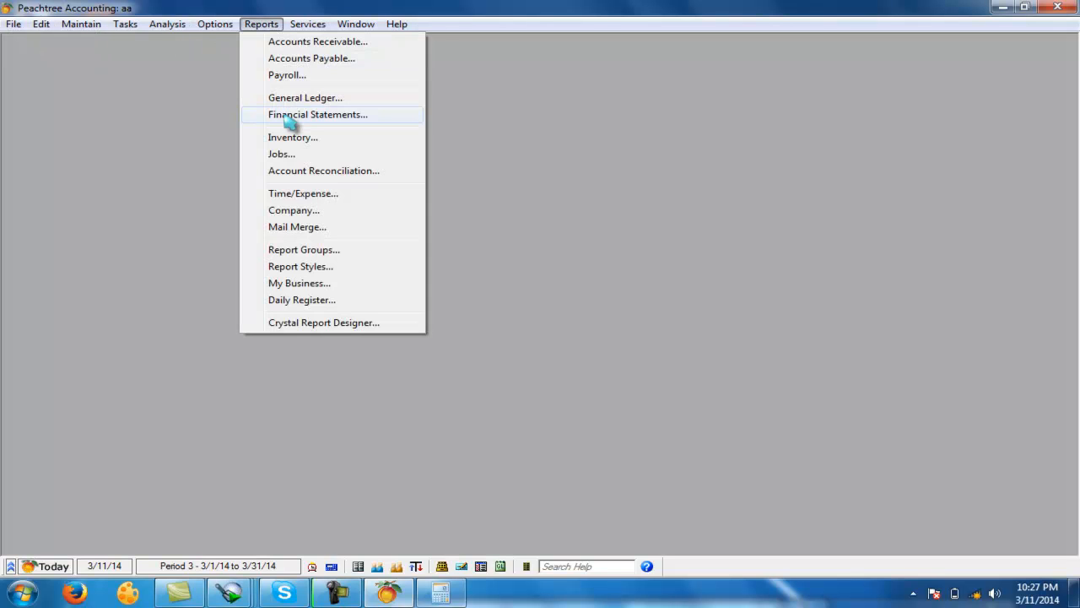
click(291, 115)
double_click(493, 248)
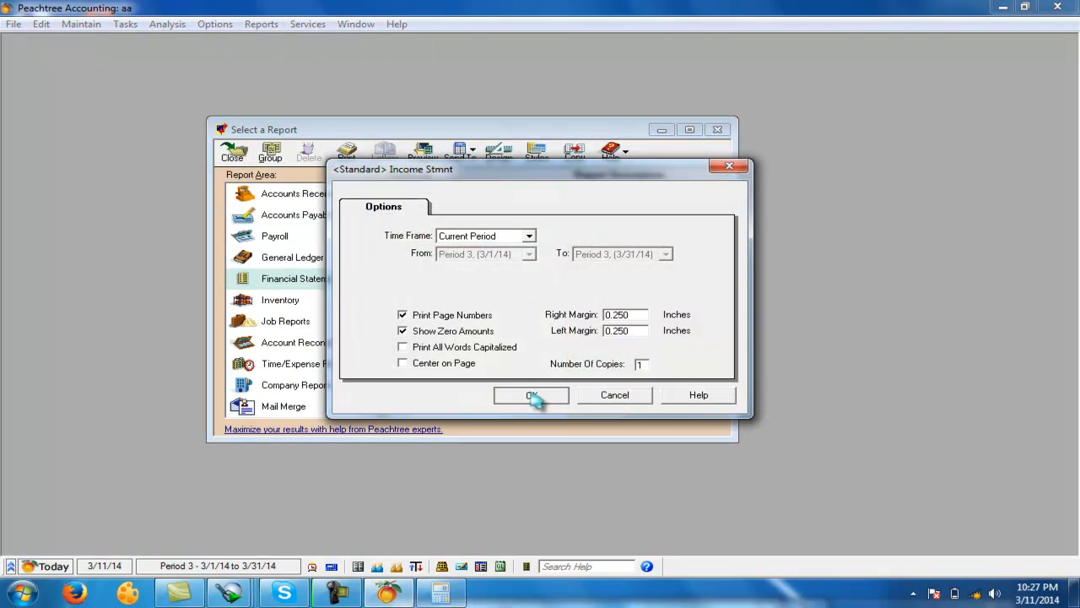
click(532, 381)
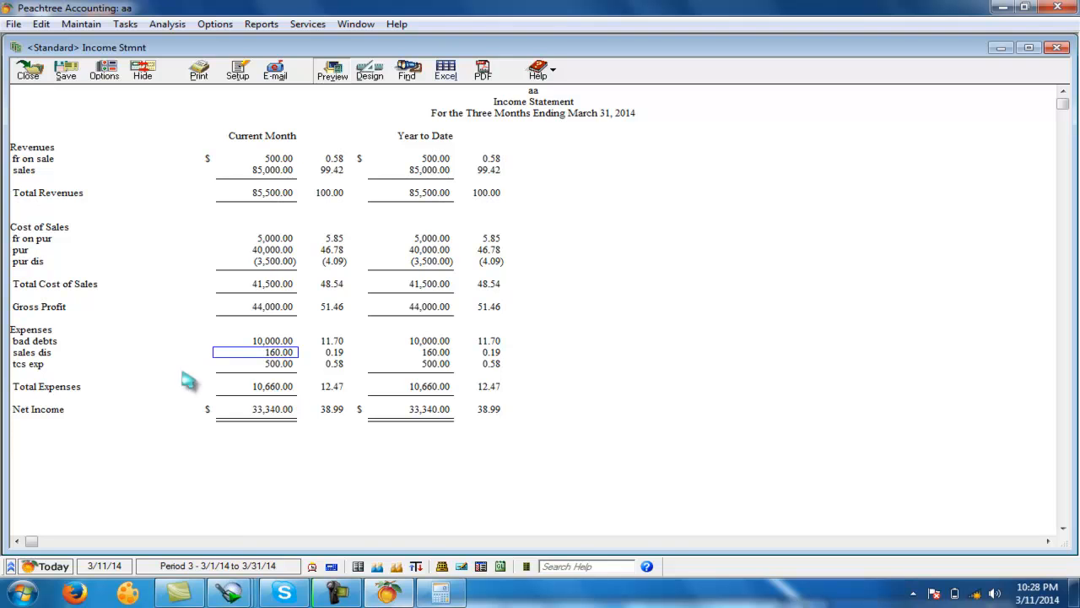
click(28, 70)
click(228, 152)
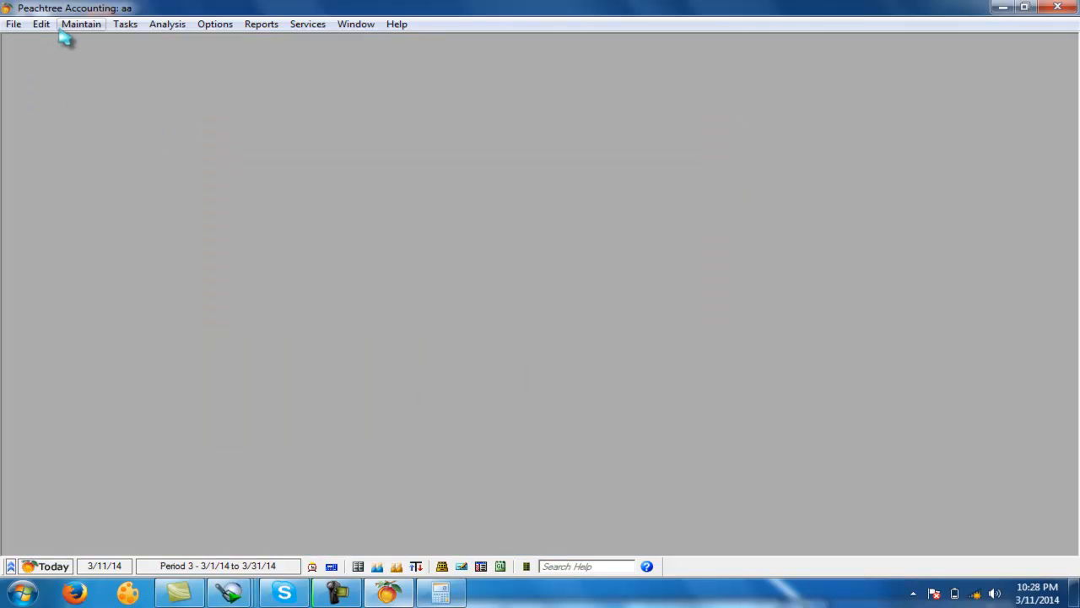
Step: Create a customer record with the customer's ID and name, keeping the default terms, and save and close it
click(81, 24)
click(89, 39)
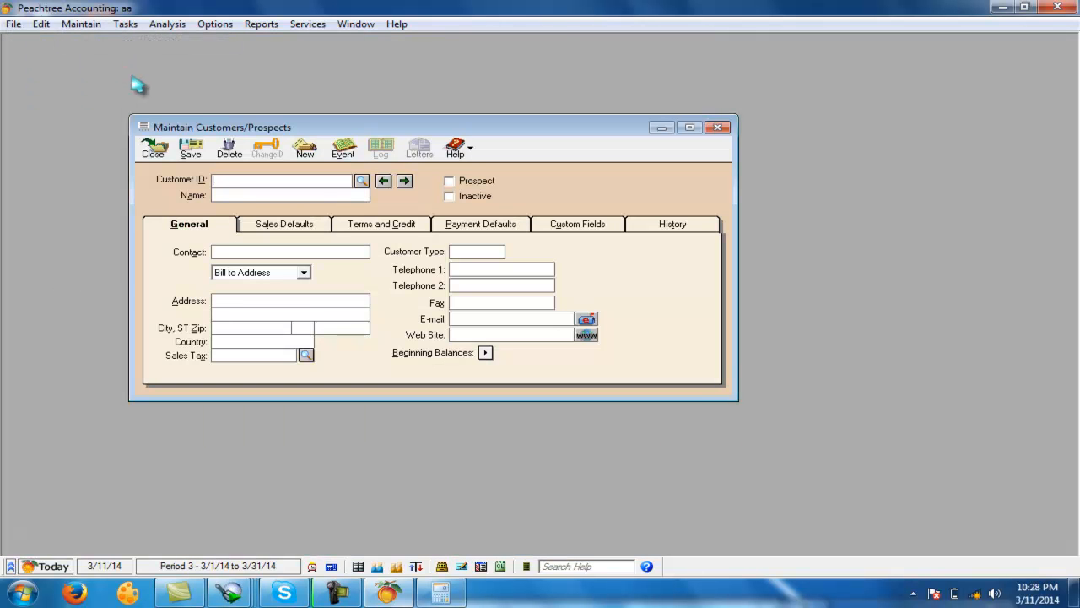
text(fahad)
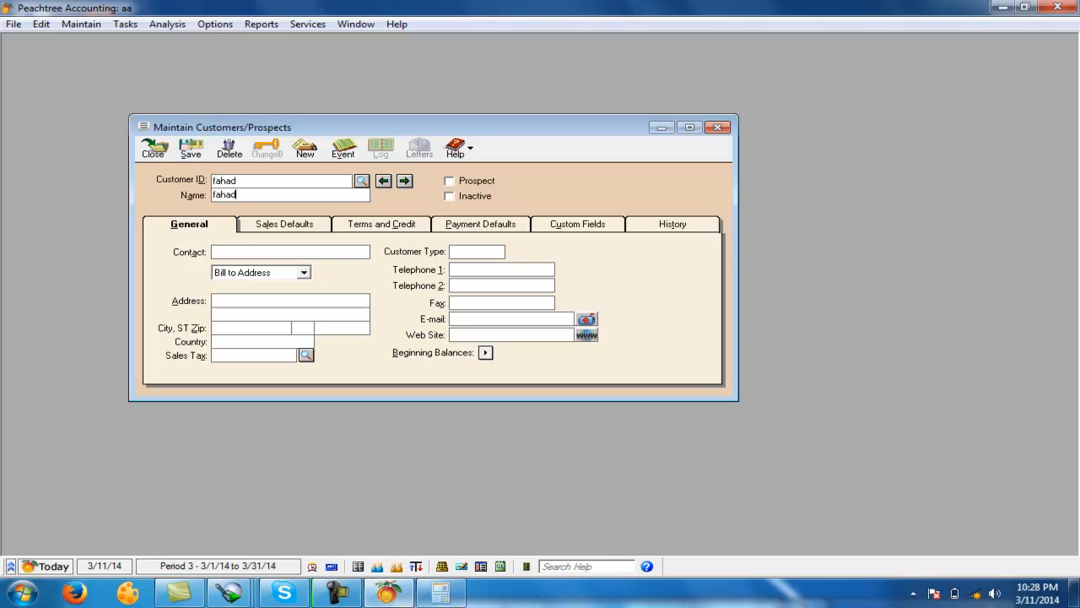
click(191, 150)
click(152, 150)
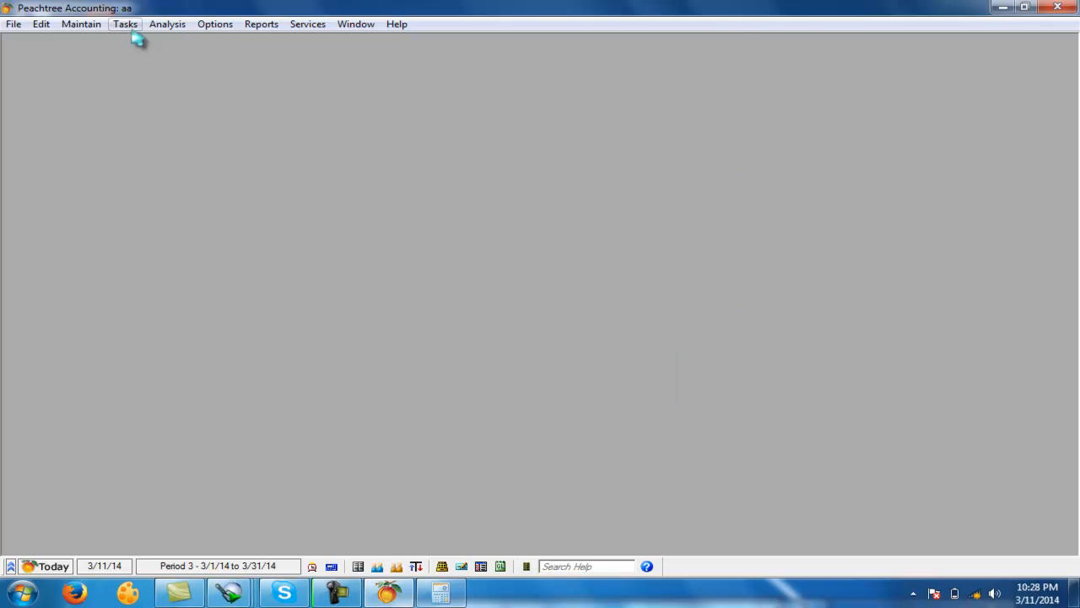
Step: Start a sales invoice for the new customer with invoice number s1021
click(125, 24)
click(157, 59)
click(215, 72)
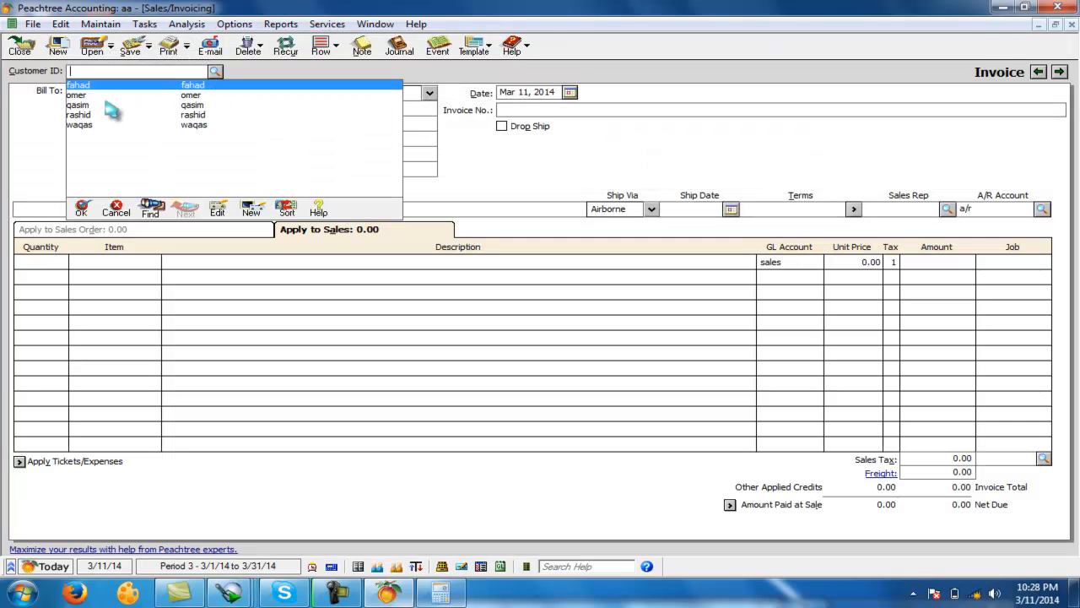
double_click(85, 86)
click(579, 114)
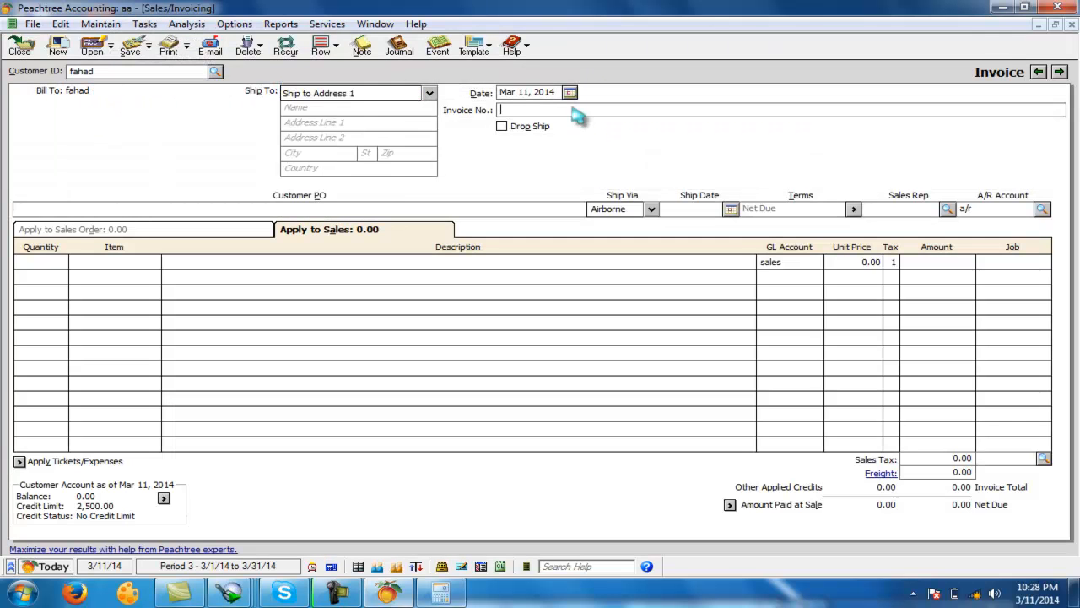
text(s1021)
key(Tab)
Step: Add a line for 1 unit of the mobiles item at a unit price of 14,000 to invoice s1021
click(55, 262)
key(Tab)
text(mobiles)
key(Tab)
key(Tab)
key(Tab)
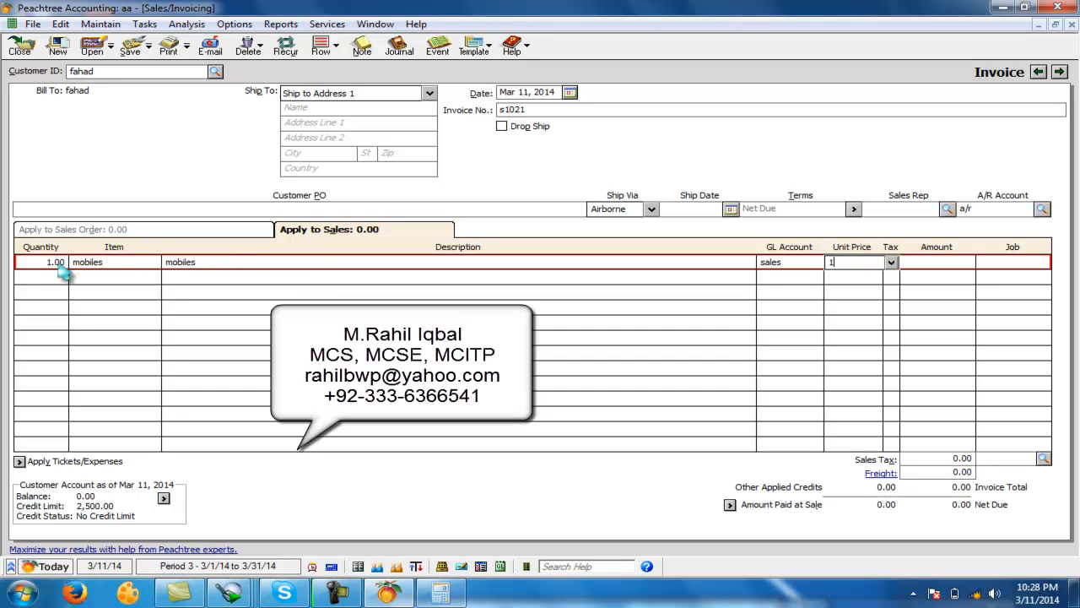
text(14,000)
key(Tab)
key(Tab)
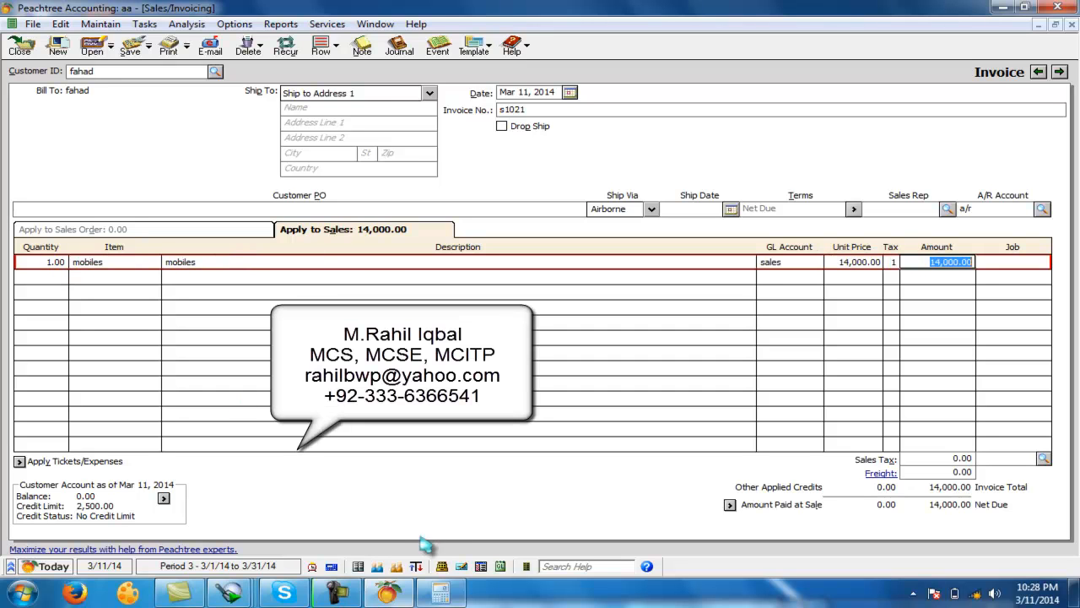
Step: Record a cash receipt of 14,000 at the time of sale on invoice s1021, then save and close the invoice
click(730, 504)
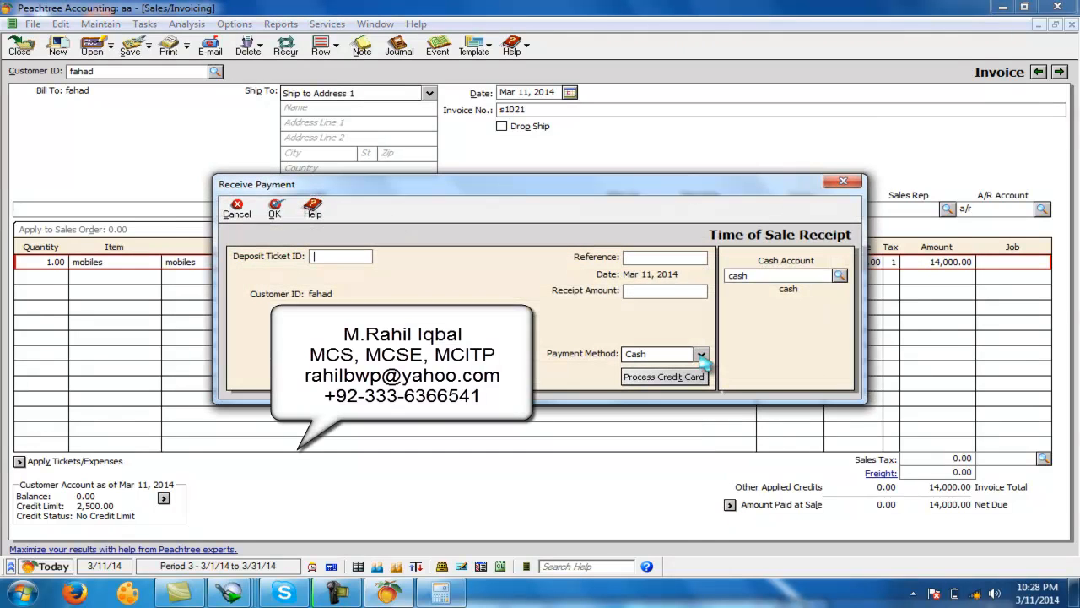
text(1400)
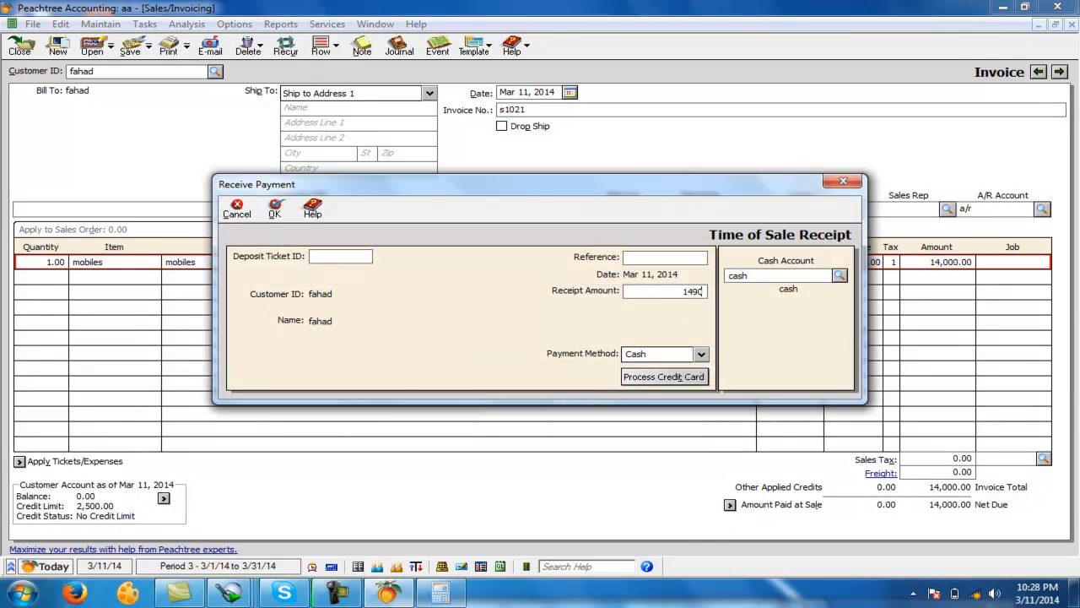
click(653, 257)
click(273, 210)
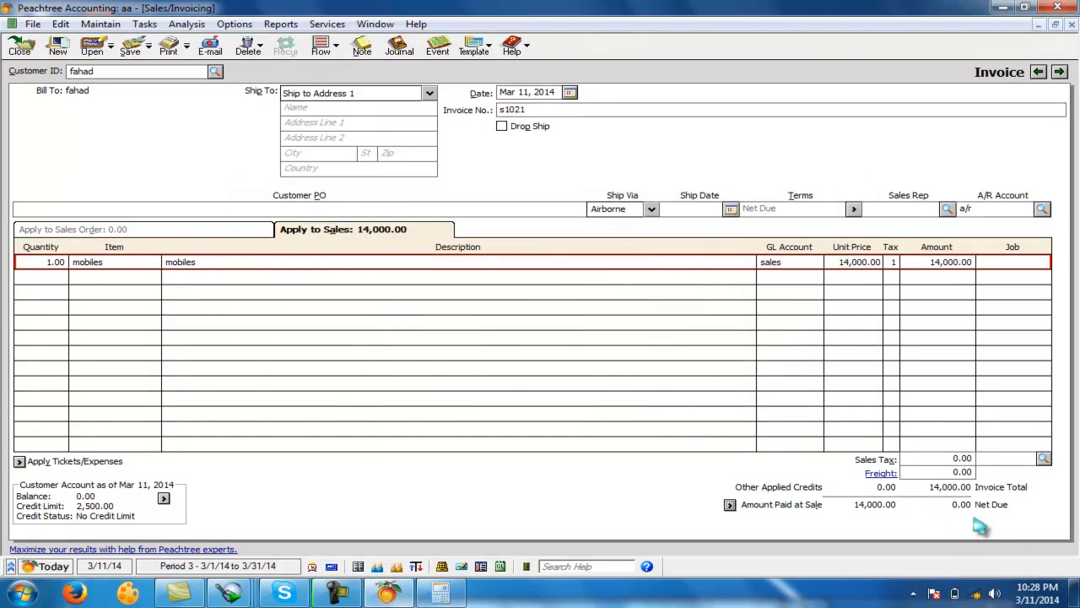
click(128, 49)
click(23, 49)
Step: Create another customer with custom terms of net due in 30 days and a 5% discount in 10 days, then save it
click(81, 23)
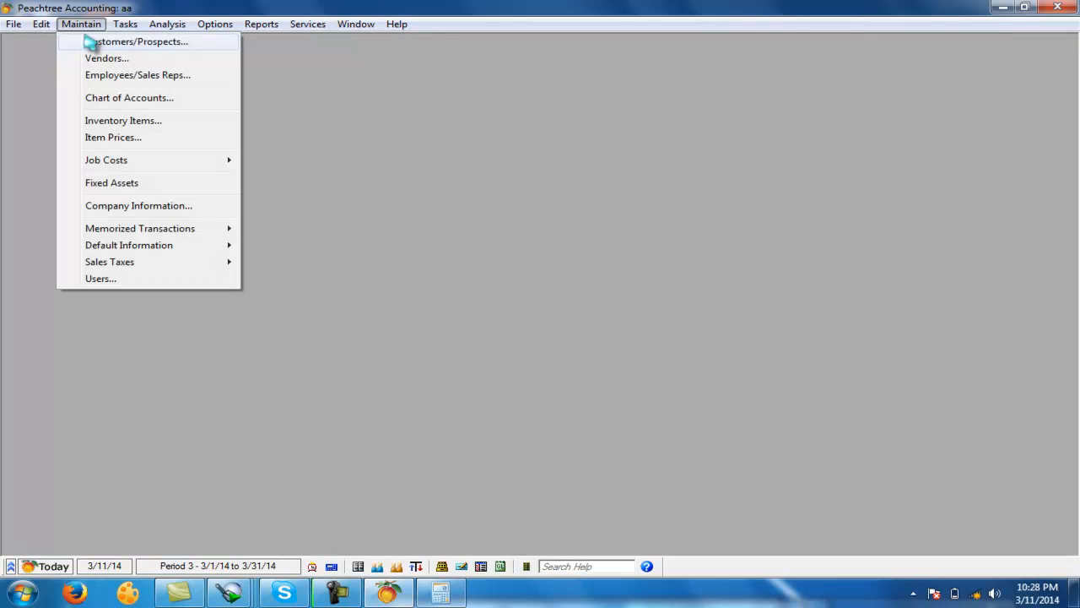
click(135, 44)
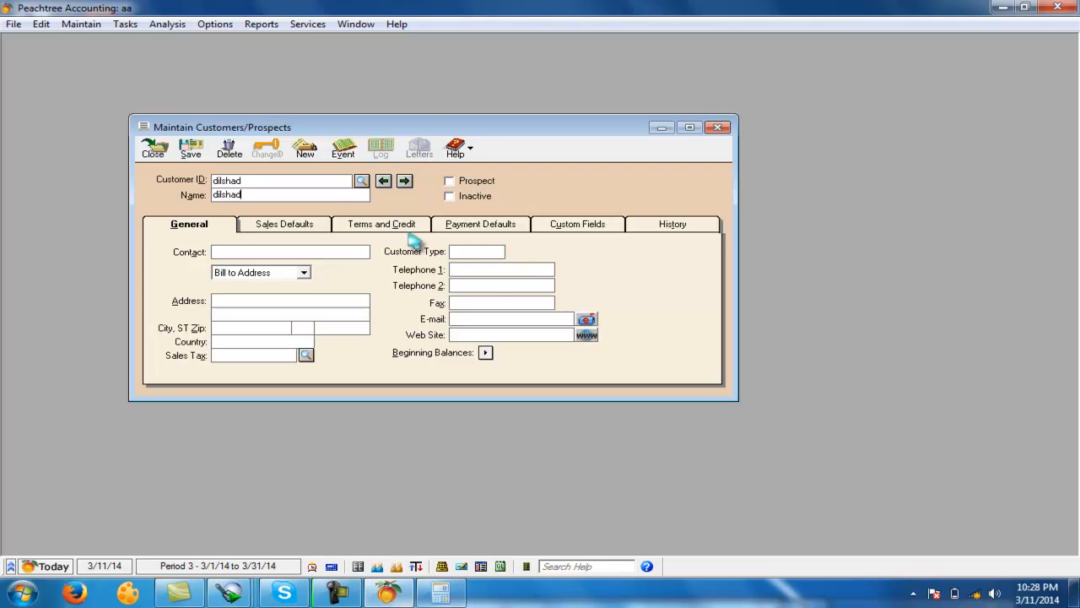
click(384, 228)
click(270, 247)
click(504, 289)
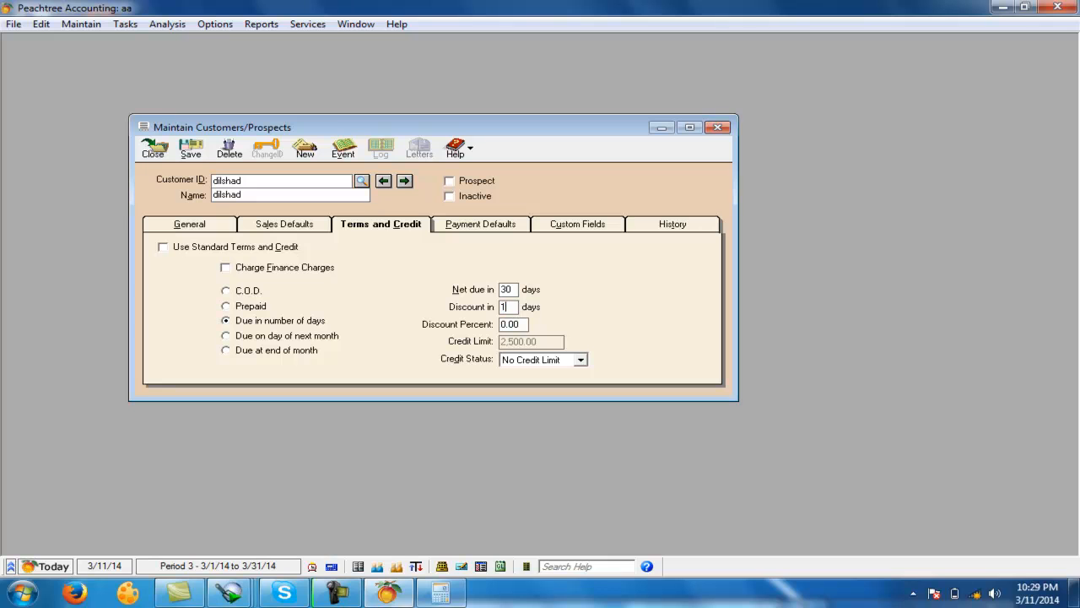
key(Tab)
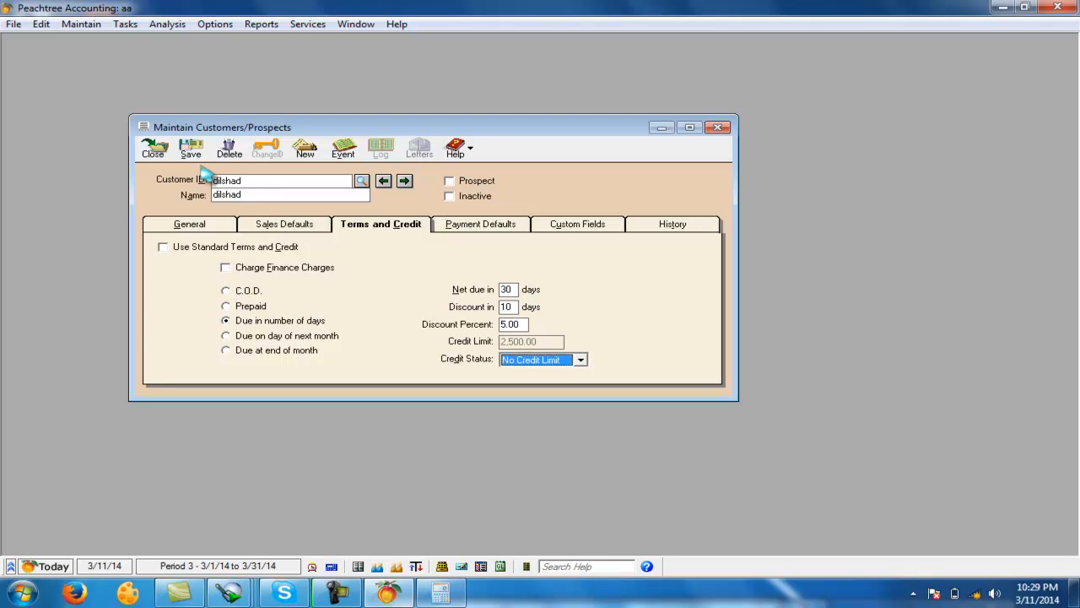
click(160, 151)
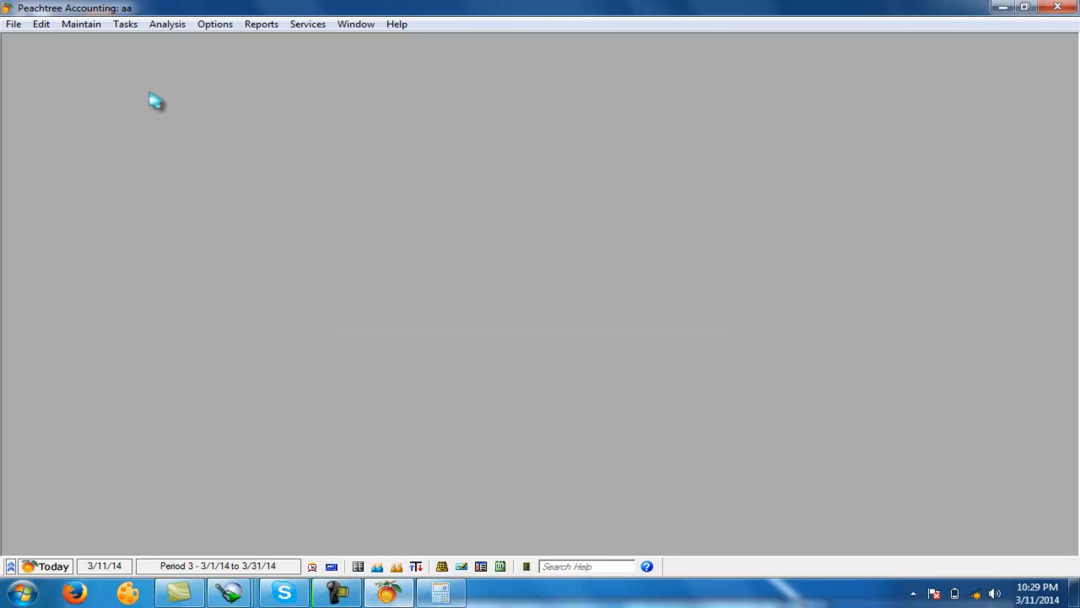
Step: Start a sales invoice for the customer with 5% discount terms and number it s1010
click(126, 24)
click(148, 54)
click(216, 72)
click(105, 91)
click(652, 114)
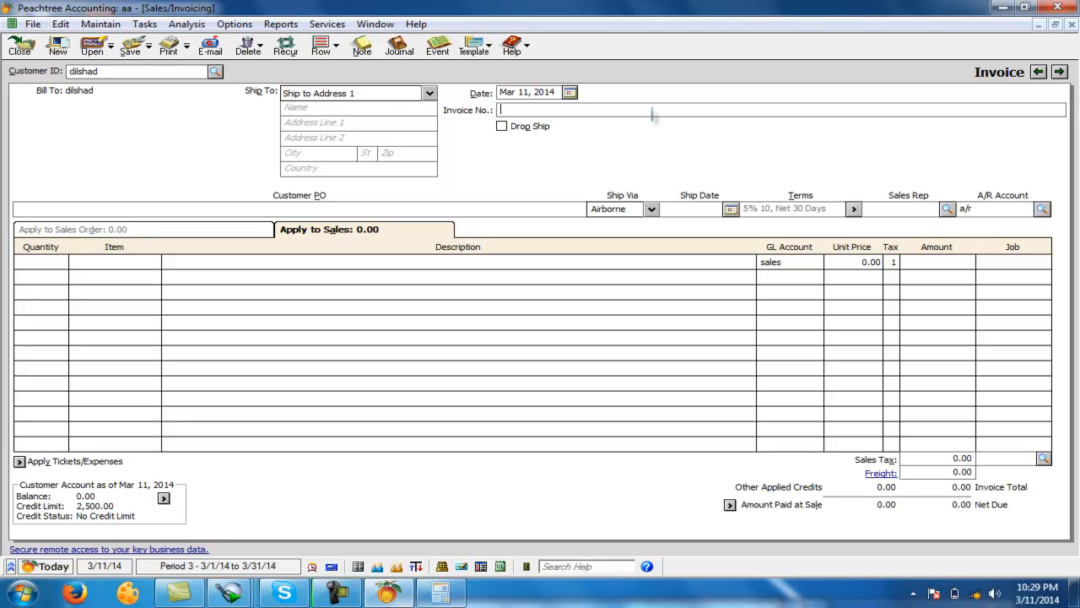
text(s1)
Step: Add a line for 1 unit of mobiles at a unit price of 20,000 to invoice s1010, then save and close it
click(52, 262)
text(1)
key(Tab)
text(mobiles)
key(Tab)
key(Tab)
key(Tab)
text(20,0)
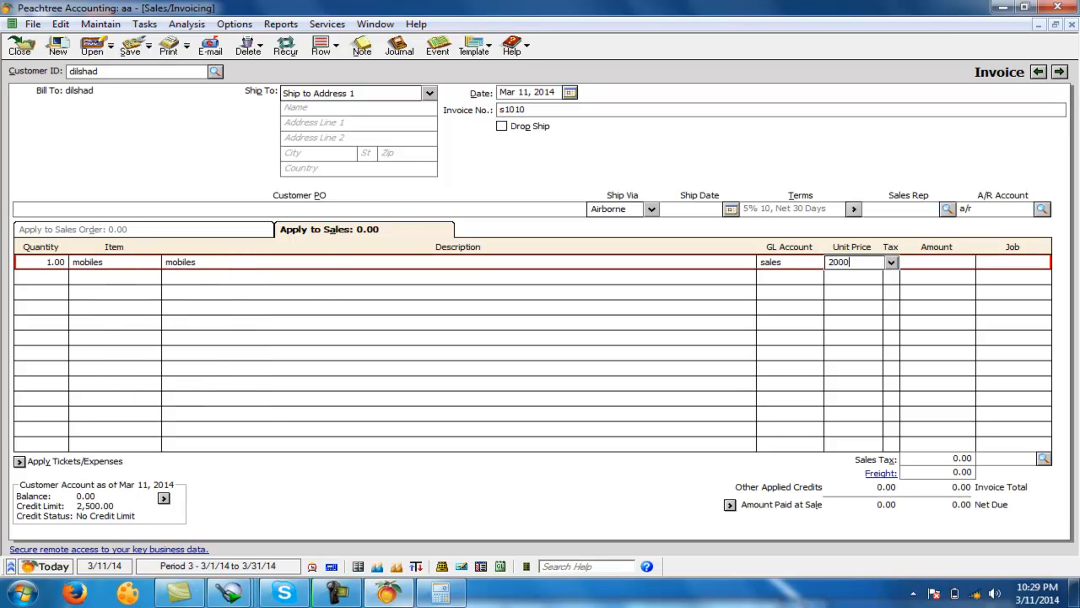
text(00)
key(Tab)
key(Tab)
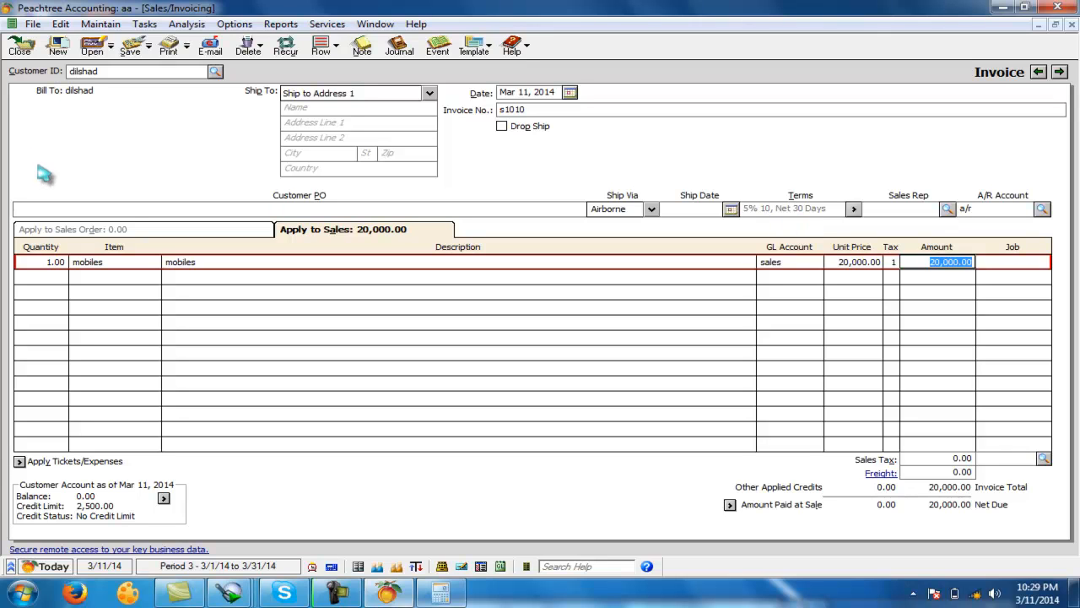
click(131, 49)
click(20, 46)
Step: Record a receipt paying invoice s1010 with its discount, using the reference "s1010 fpd & dis all", then save and close it
click(125, 23)
click(151, 91)
click(254, 122)
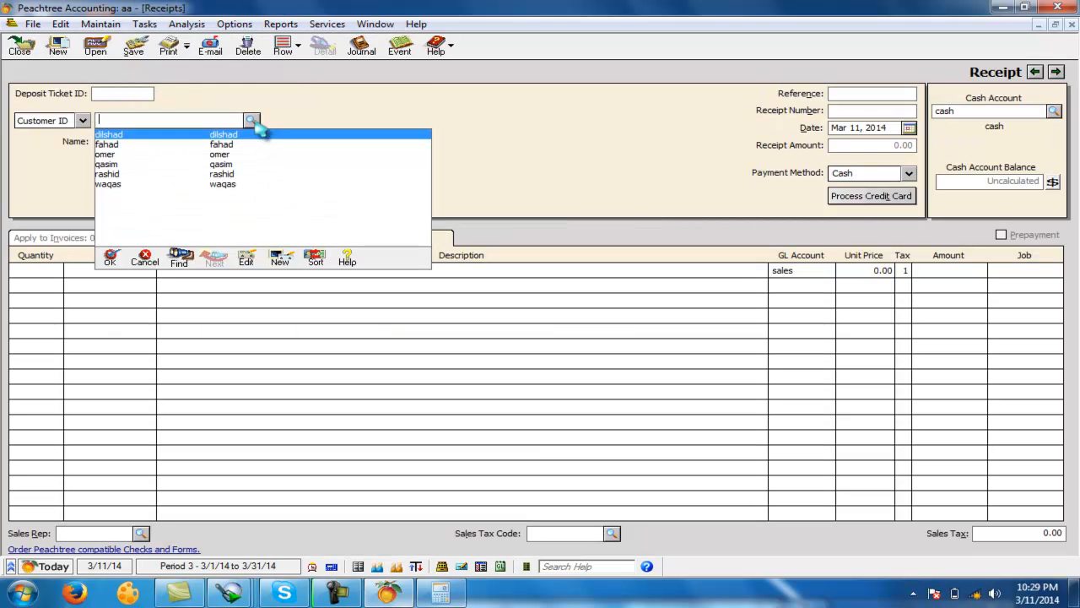
double_click(132, 136)
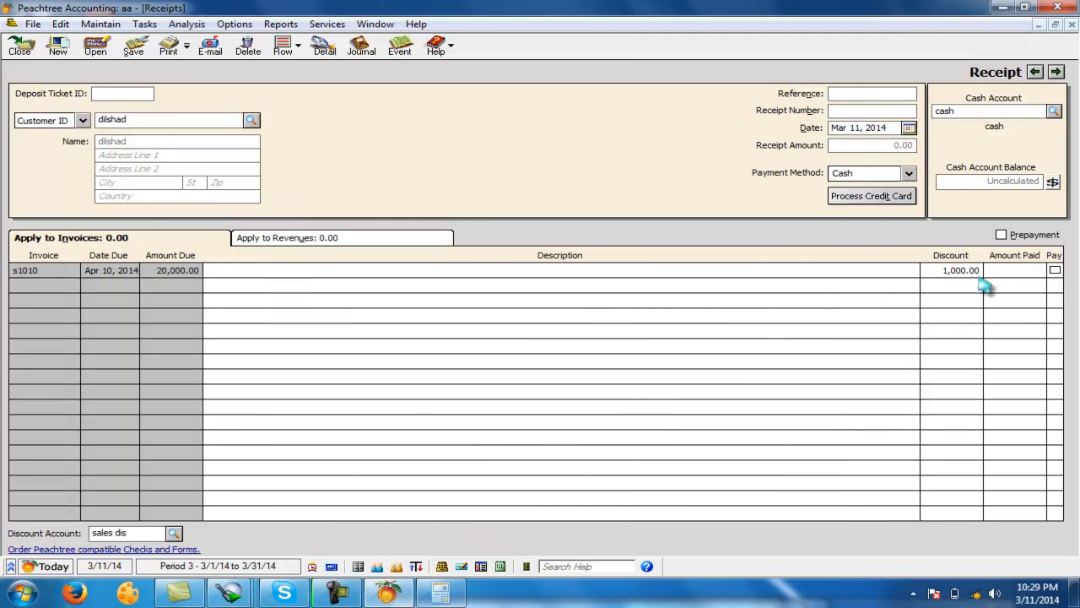
click(1055, 270)
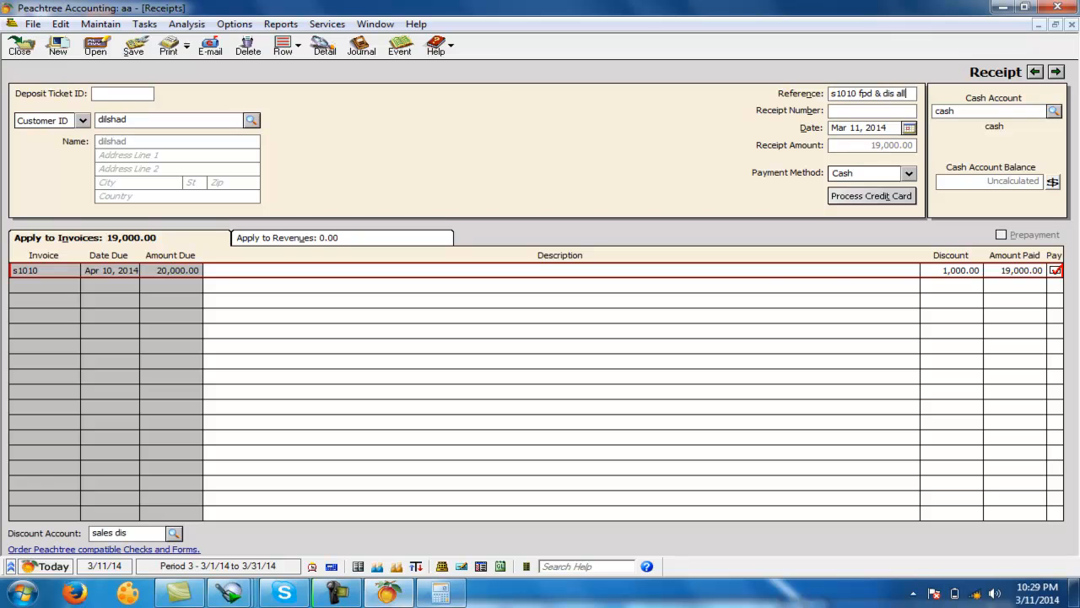
click(135, 47)
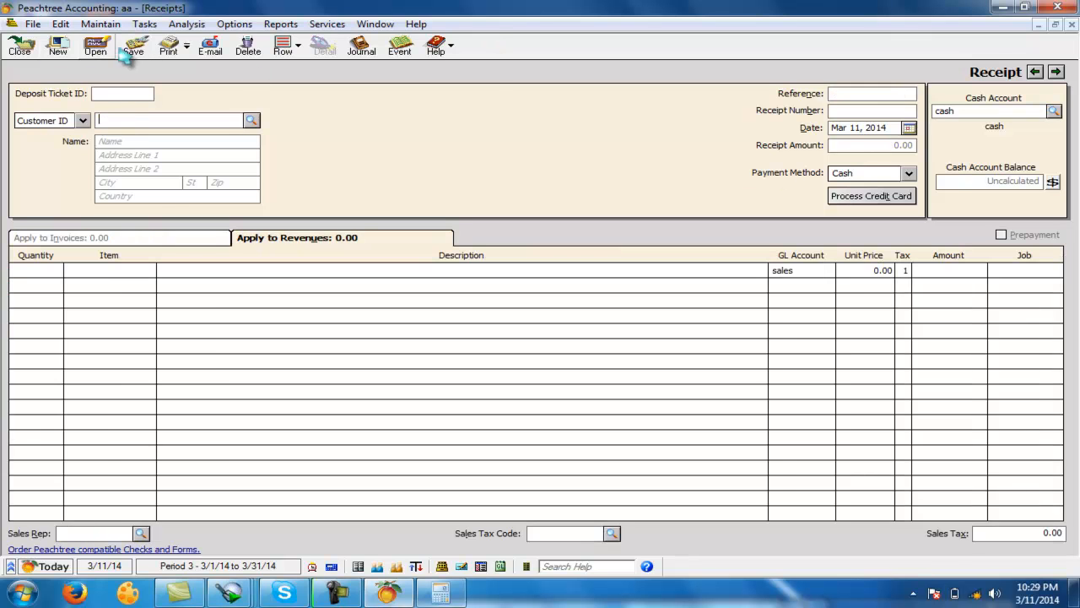
click(20, 47)
Step: Check the sales discount entries in the general ledger from the current period's standard income statement, then close the reports
click(260, 24)
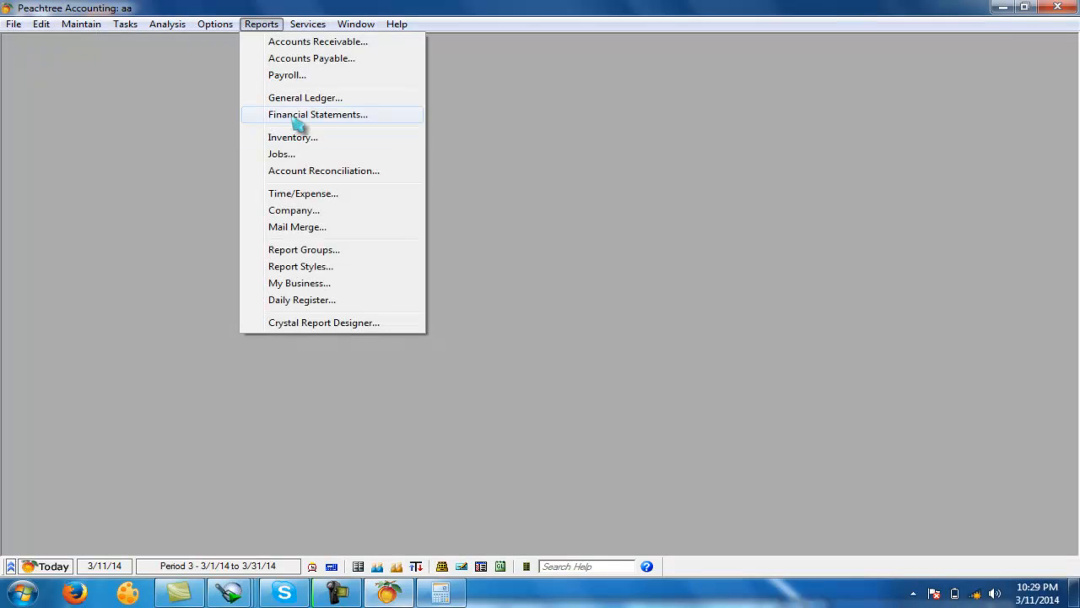
click(273, 113)
double_click(454, 248)
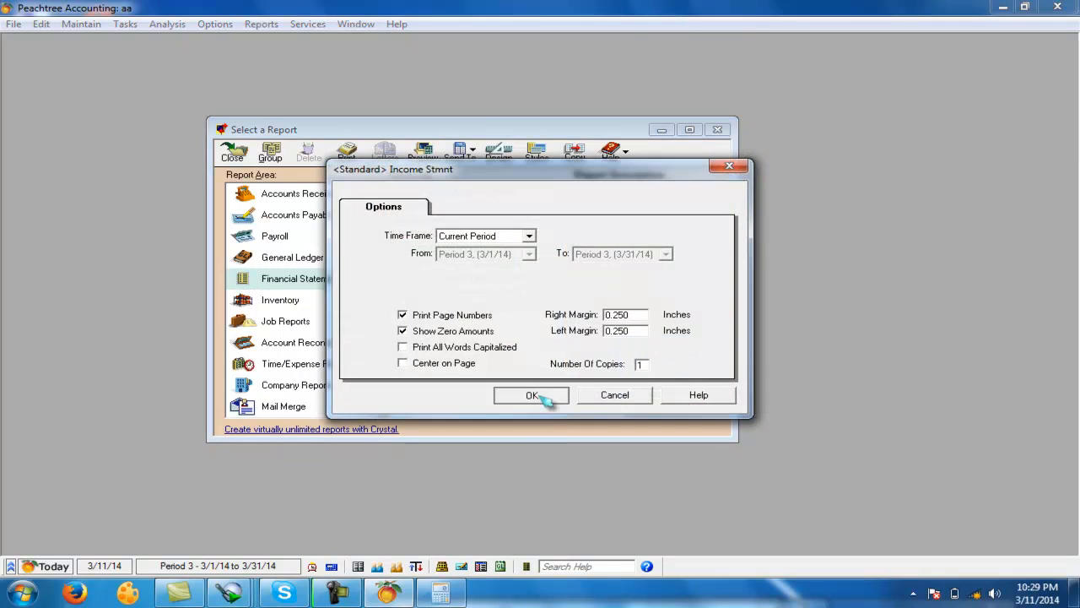
click(545, 396)
click(270, 352)
double_click(292, 352)
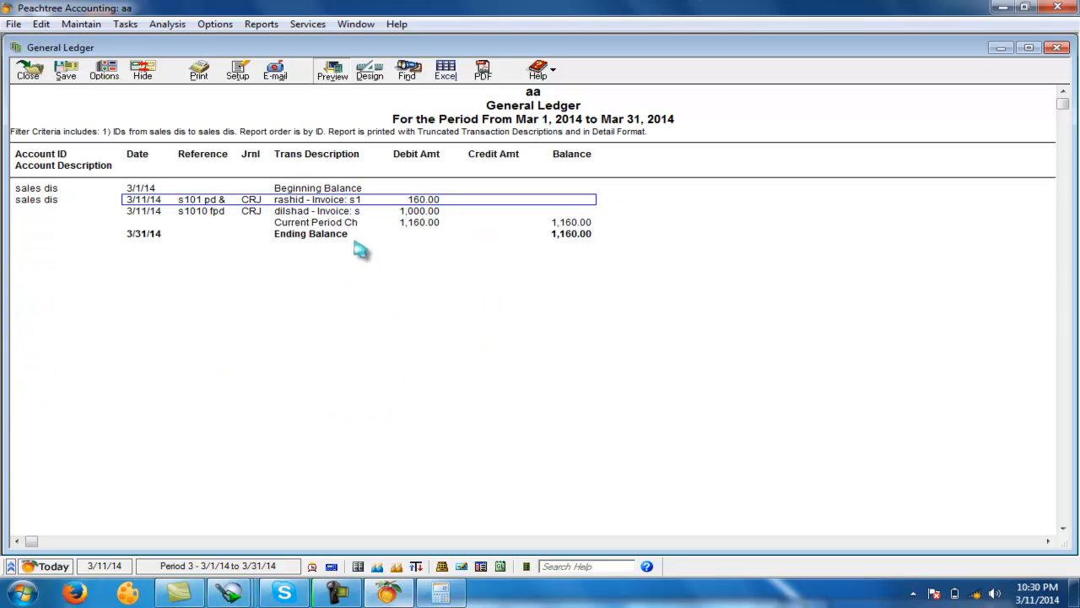
key(Down)
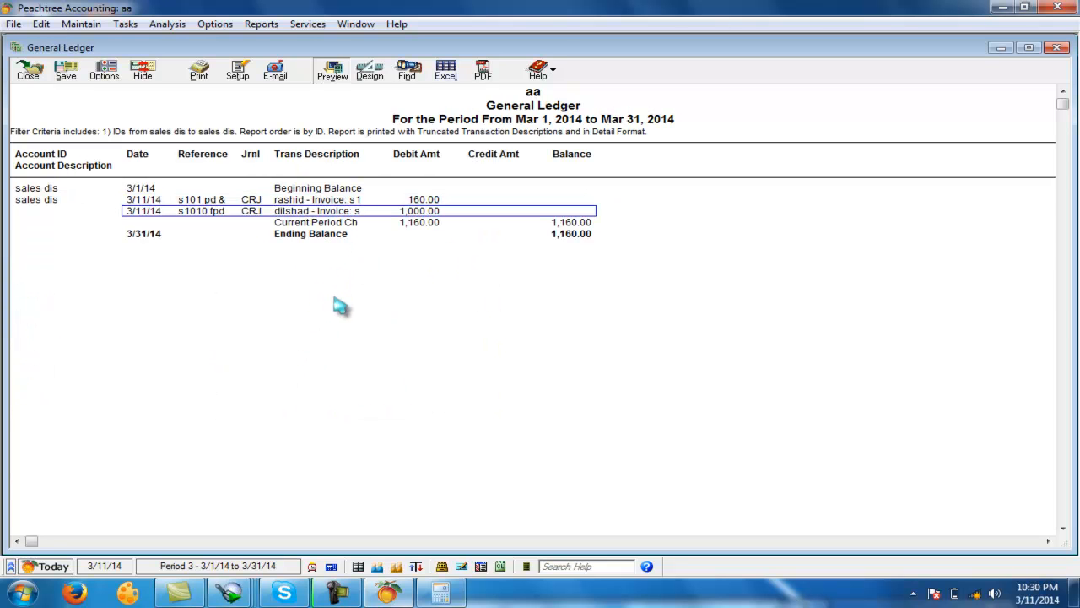
click(28, 72)
click(27, 71)
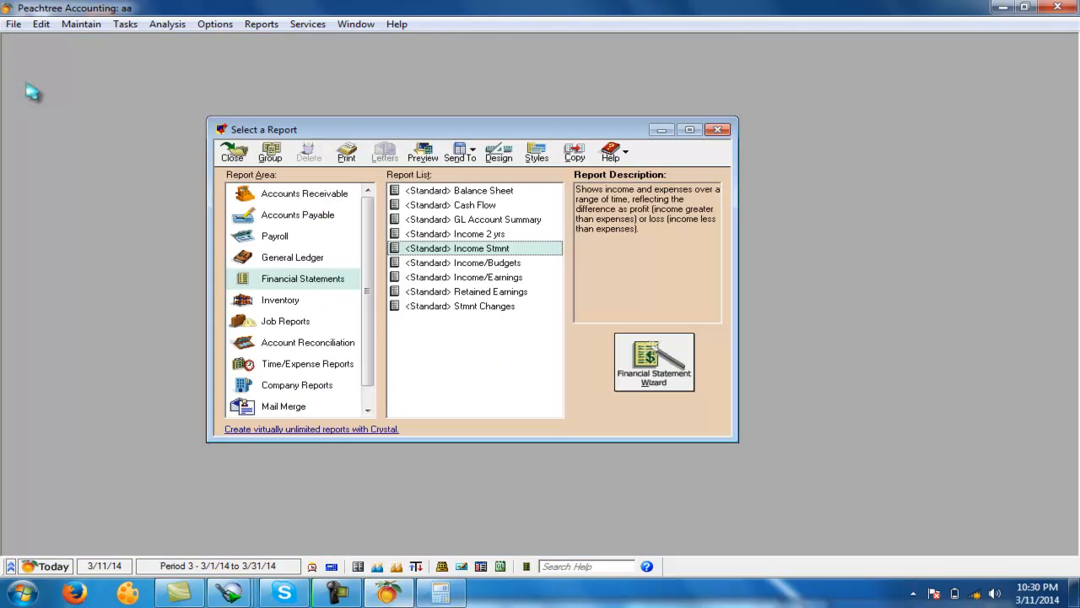
click(212, 151)
Step: Start a further customer record and enter the customer's ID and name
click(82, 24)
click(101, 39)
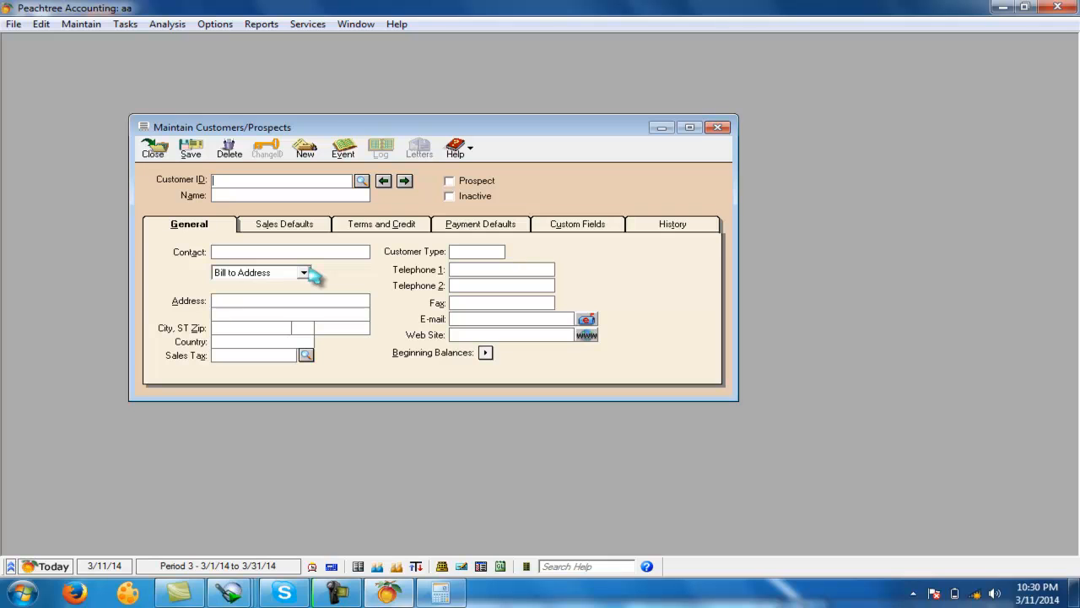
text(mair)
key(Tab)
text(om)
Step: Give the customer custom terms of net due in 30 days with a 4% discount in 10 days, then save and close
click(377, 224)
click(291, 247)
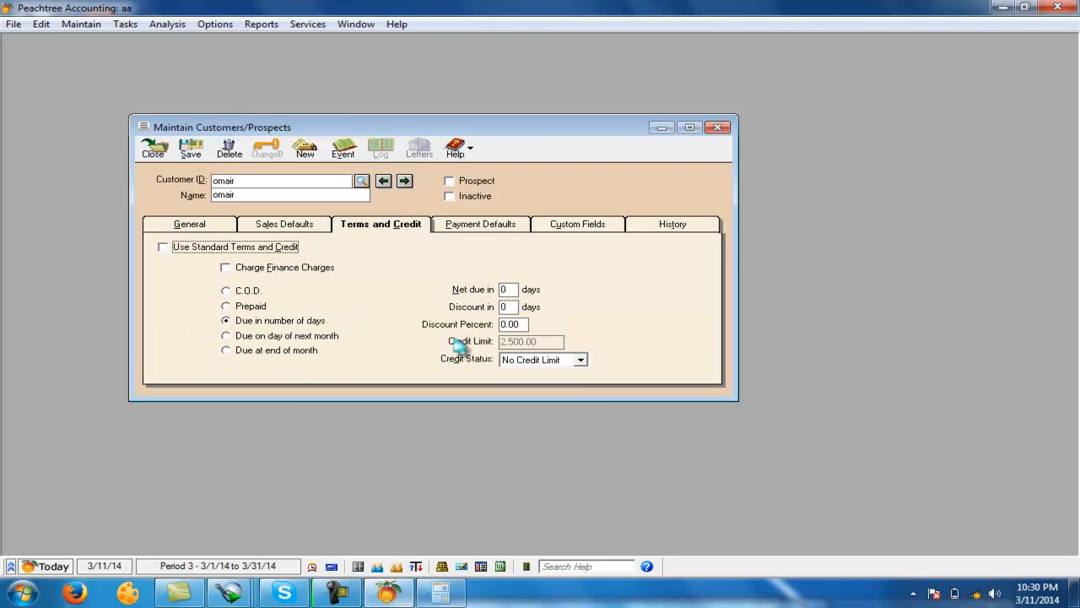
click(512, 290)
text(30)
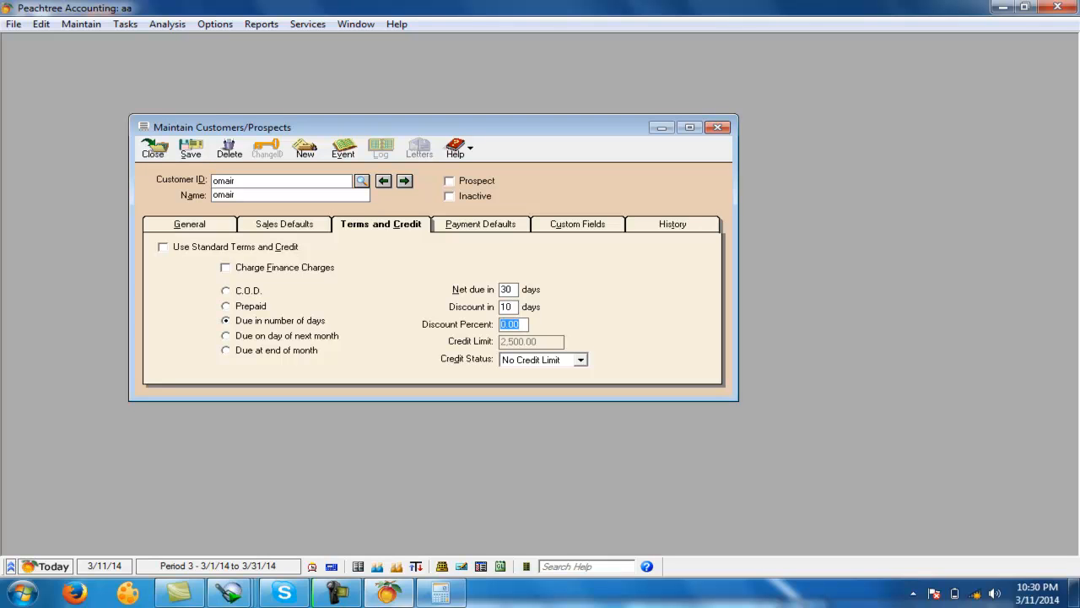
text(4)
key(Tab)
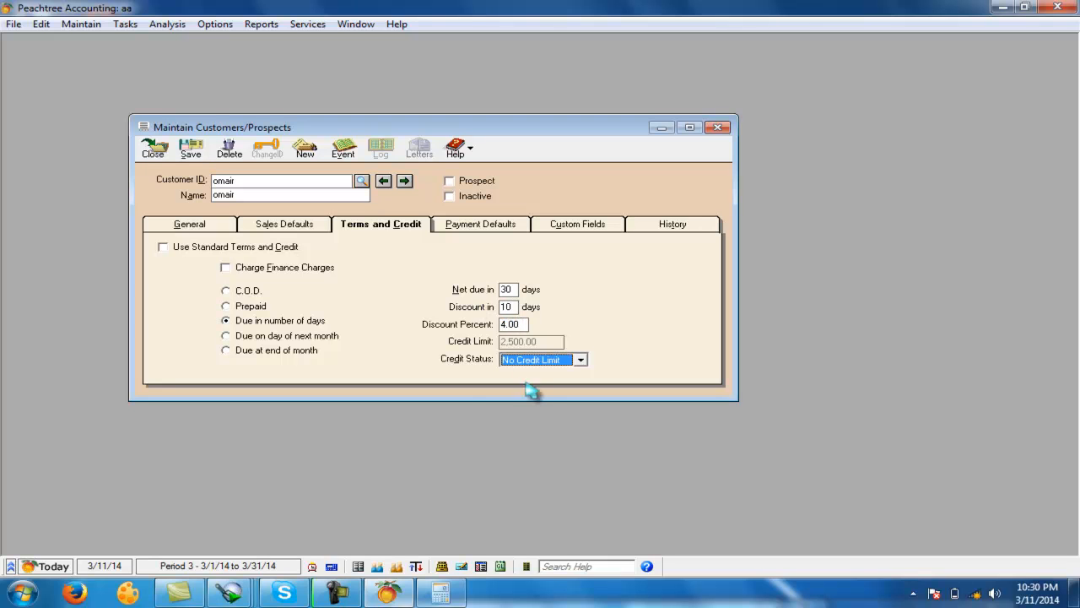
click(191, 148)
click(152, 148)
Step: Start a sales invoice numbered s1001 for the customer with 4% discount terms
click(125, 24)
click(148, 58)
click(215, 71)
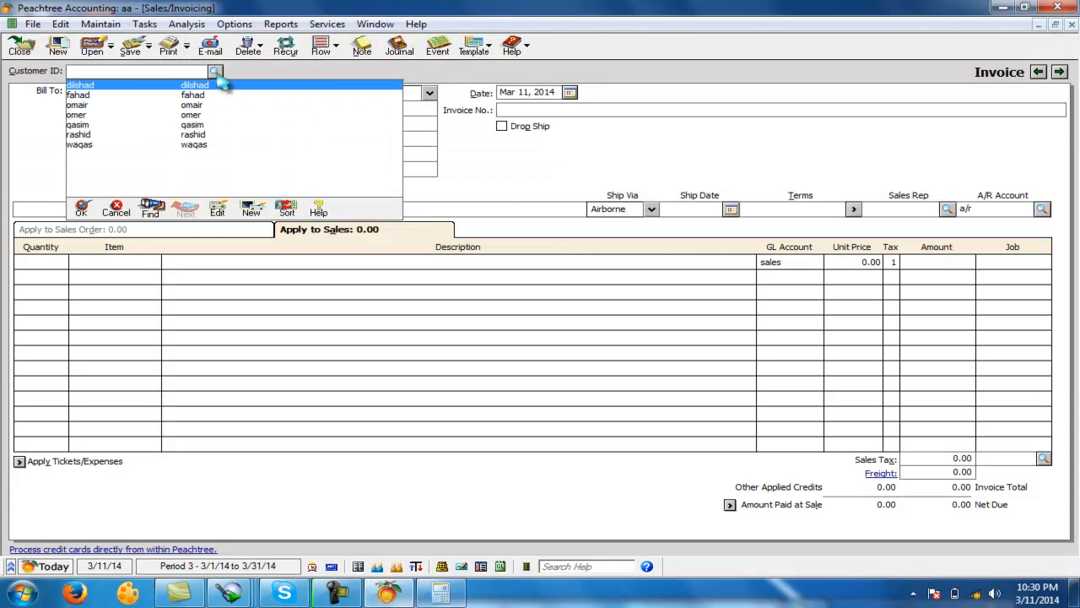
double_click(95, 105)
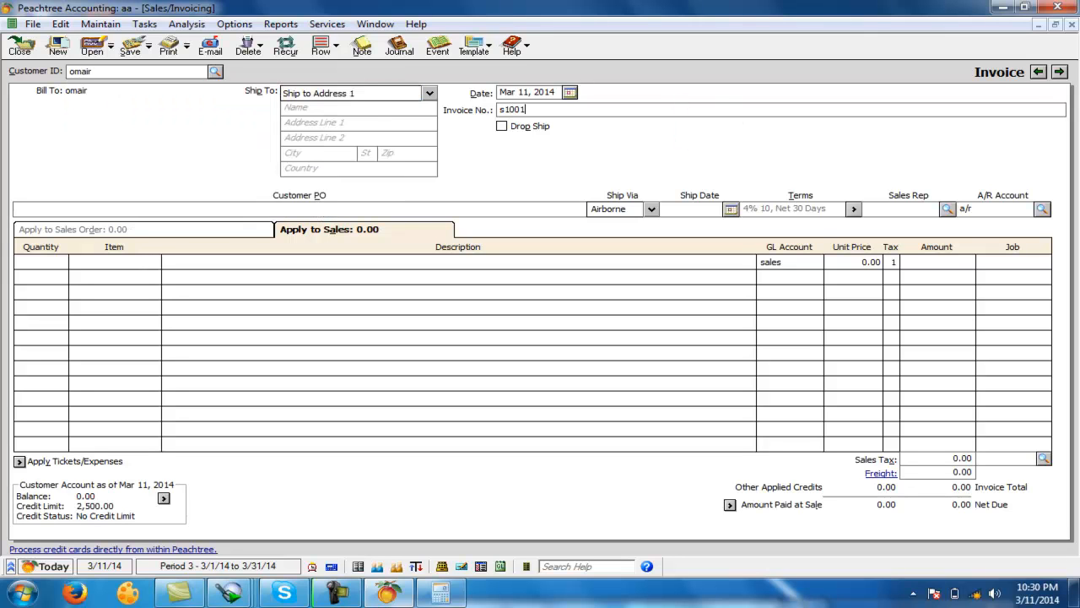
Step: Add an invoice line for one mobiles item at a unit price of 40,000
click(27, 262)
key(Tab)
text(mobiles)
key(Tab)
key(Tab)
key(Tab)
text(40,000)
key(Tab)
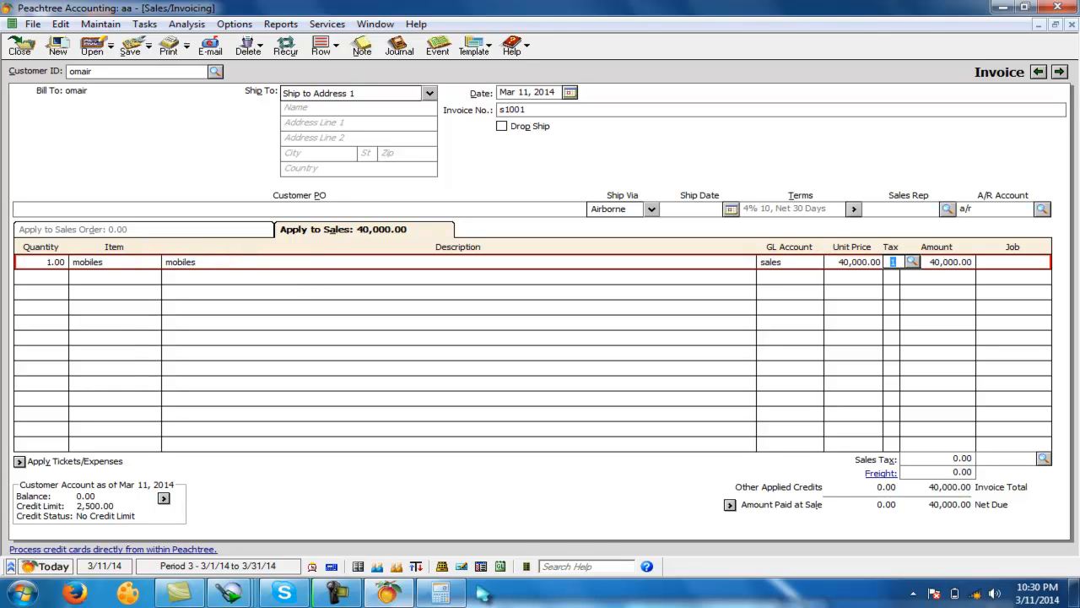
Step: Set the invoice's freight charge to 500
click(962, 472)
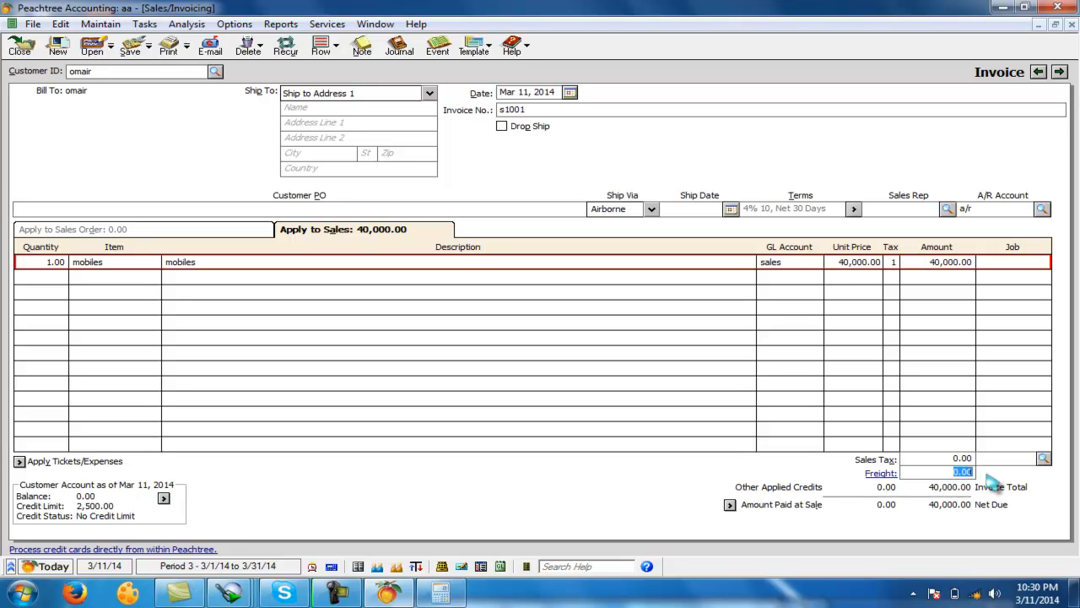
text(500)
key(Tab)
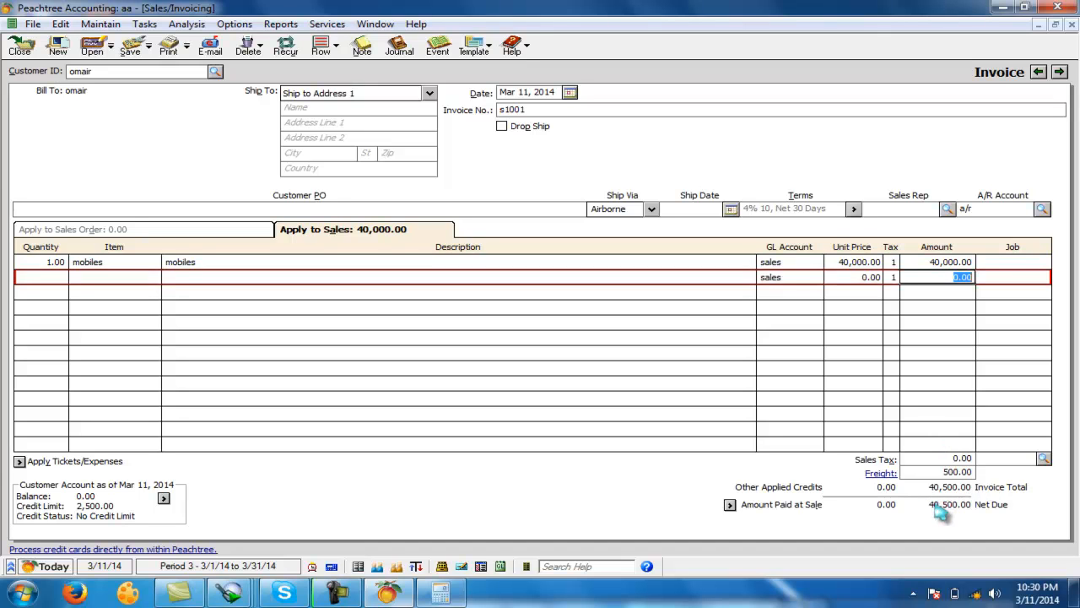
click(652, 265)
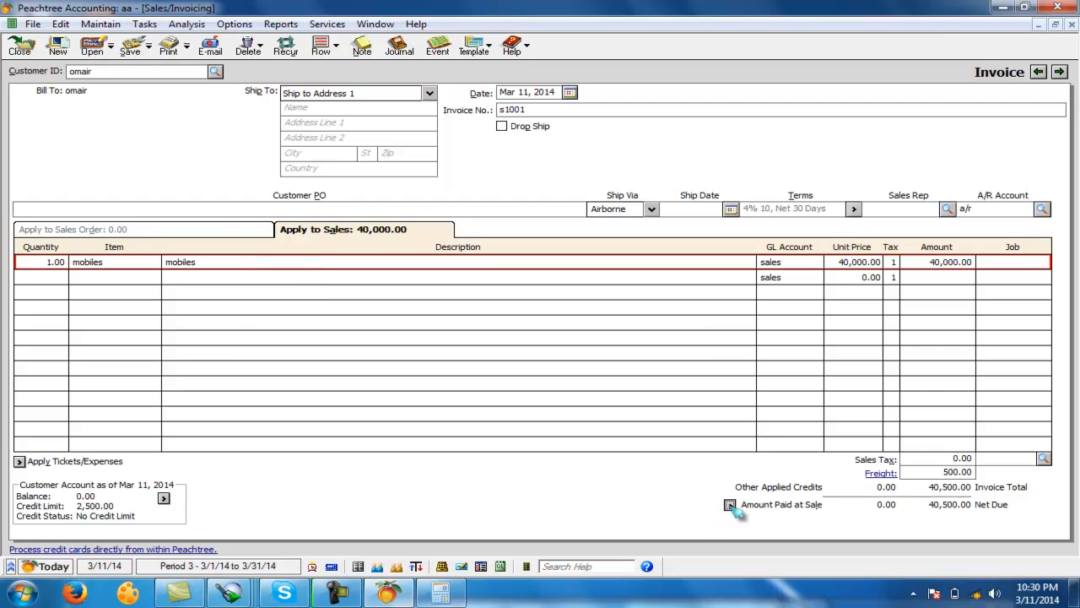
Step: Record a 500 cash payment at sale with reference "s1001 fr pd", then save and close the invoice
click(729, 504)
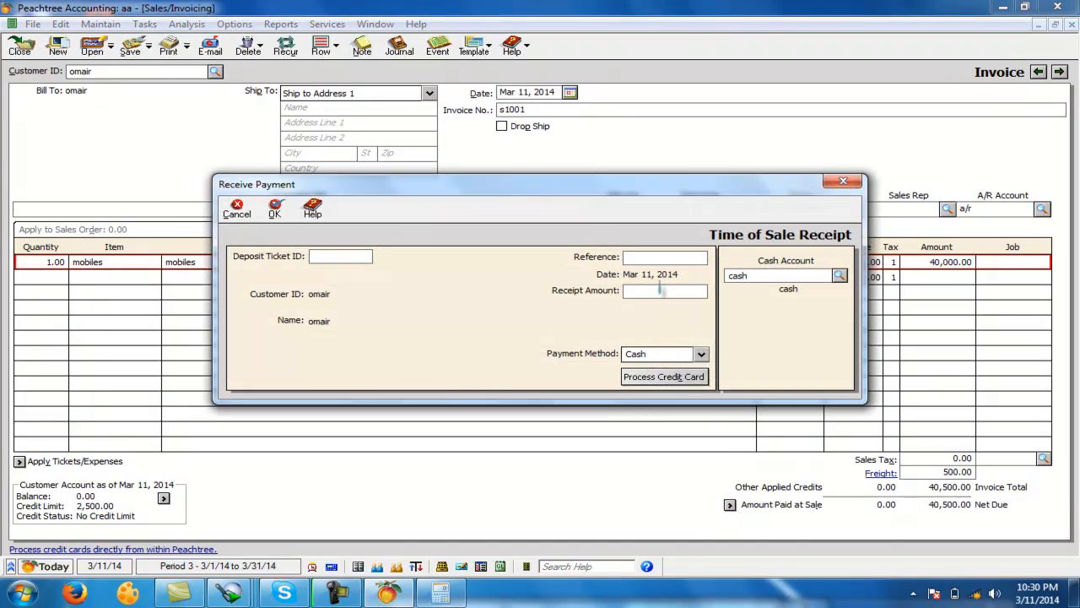
text(500)
key(Tab)
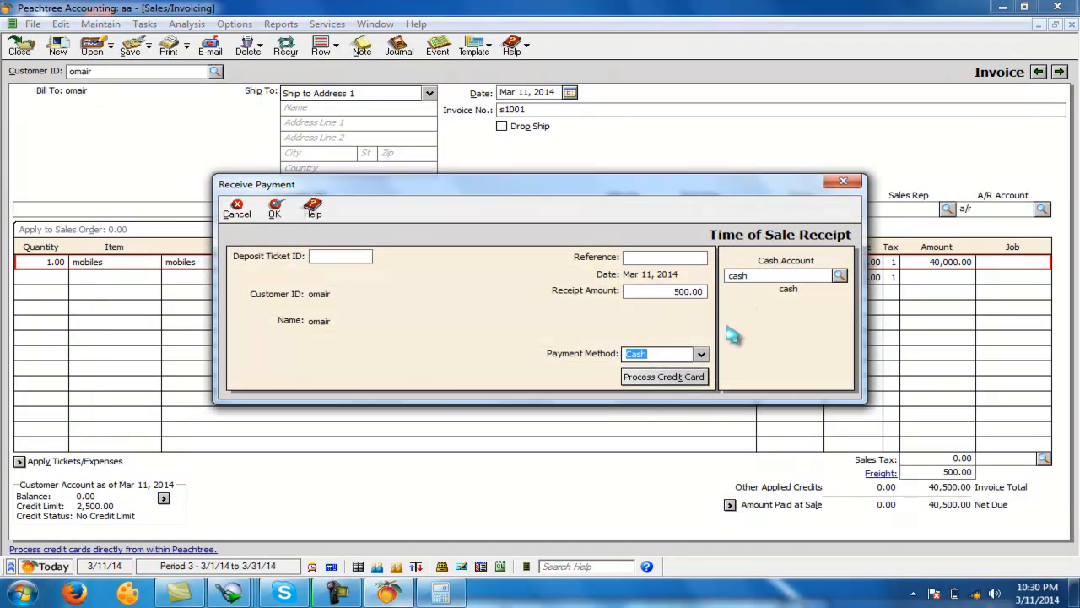
click(668, 258)
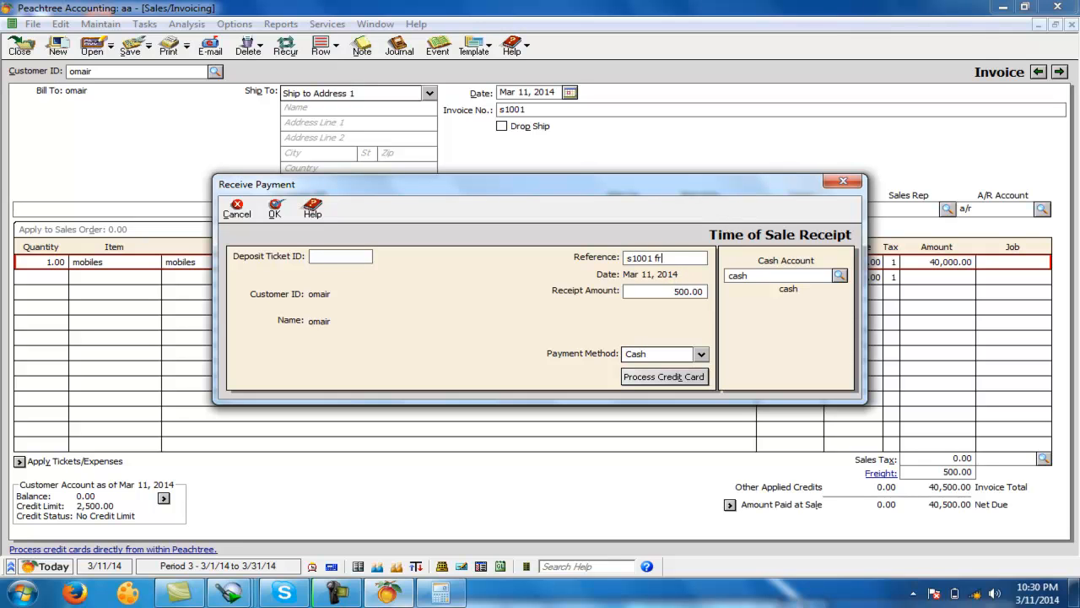
click(700, 355)
click(678, 365)
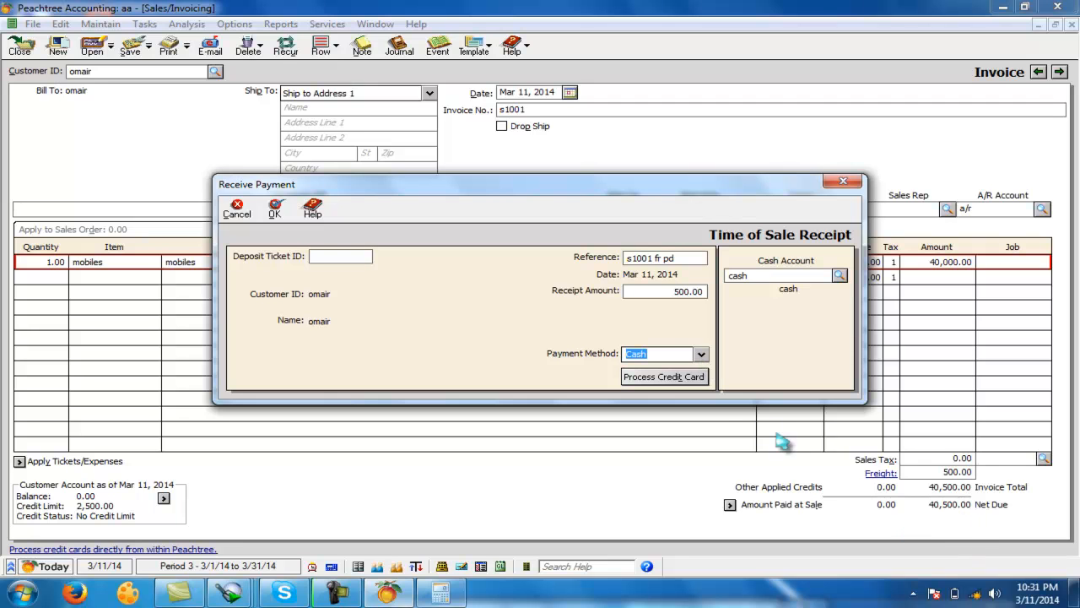
click(275, 211)
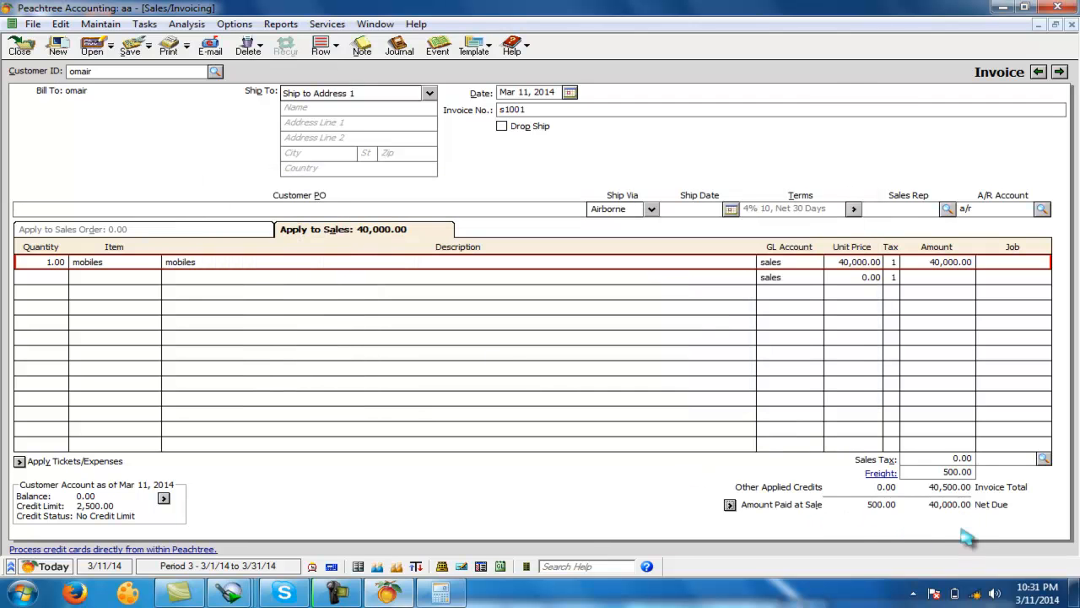
click(131, 51)
click(21, 46)
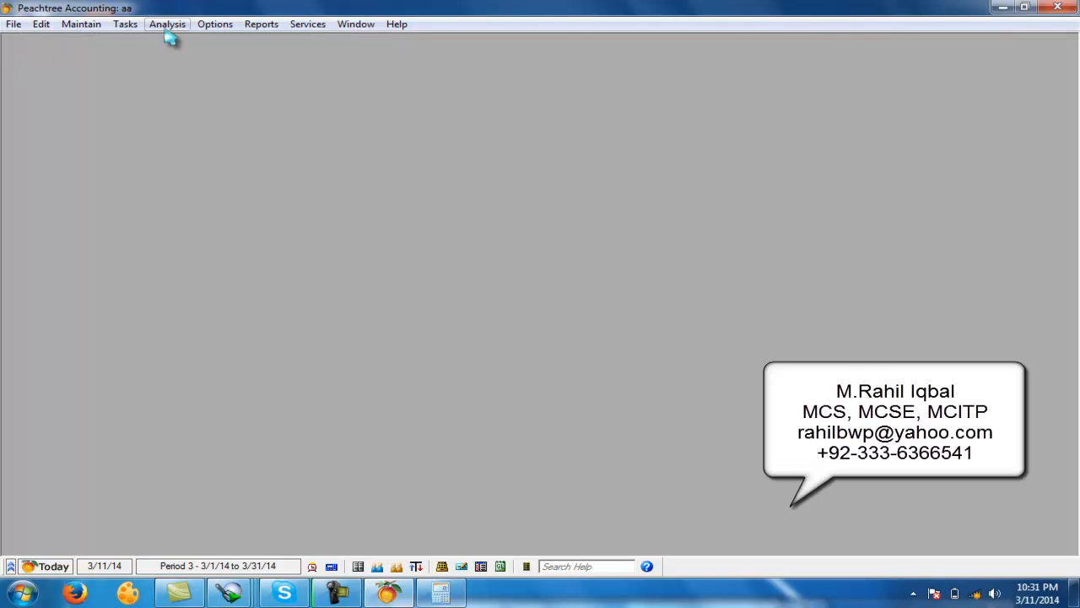
Step: Start a general journal entry and debit the tcs exp account 250
click(125, 23)
click(183, 375)
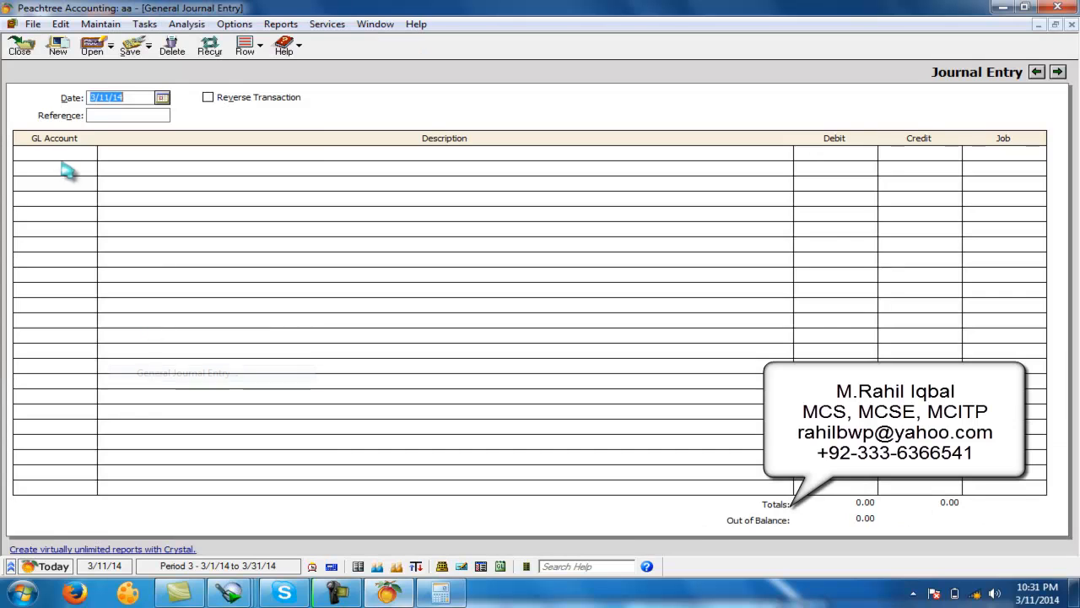
key(Tab)
key(Tab)
text(tcs exp)
key(Tab)
key(Tab)
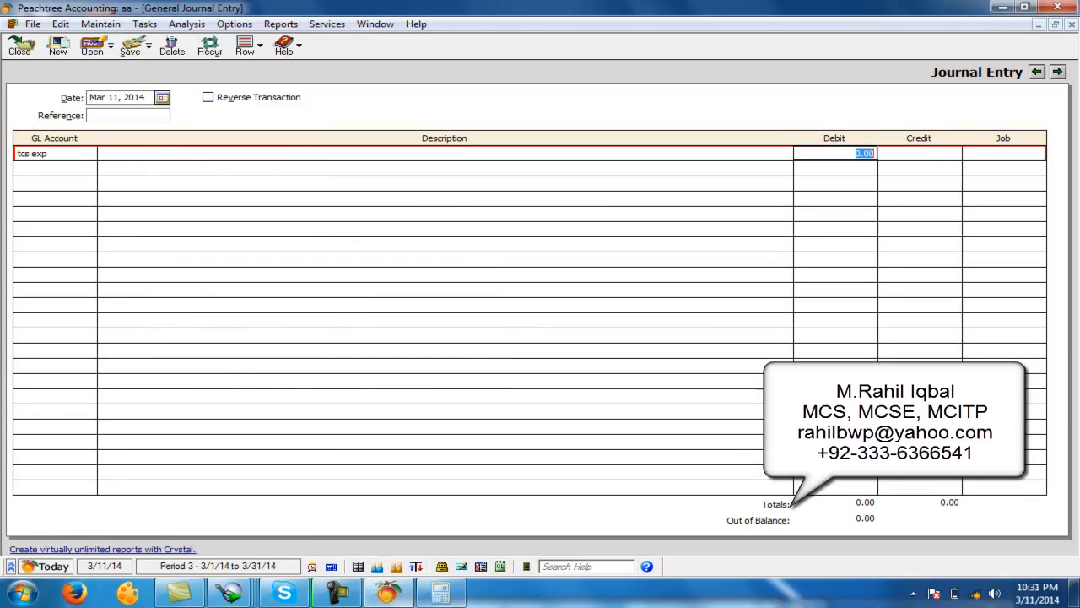
text(250)
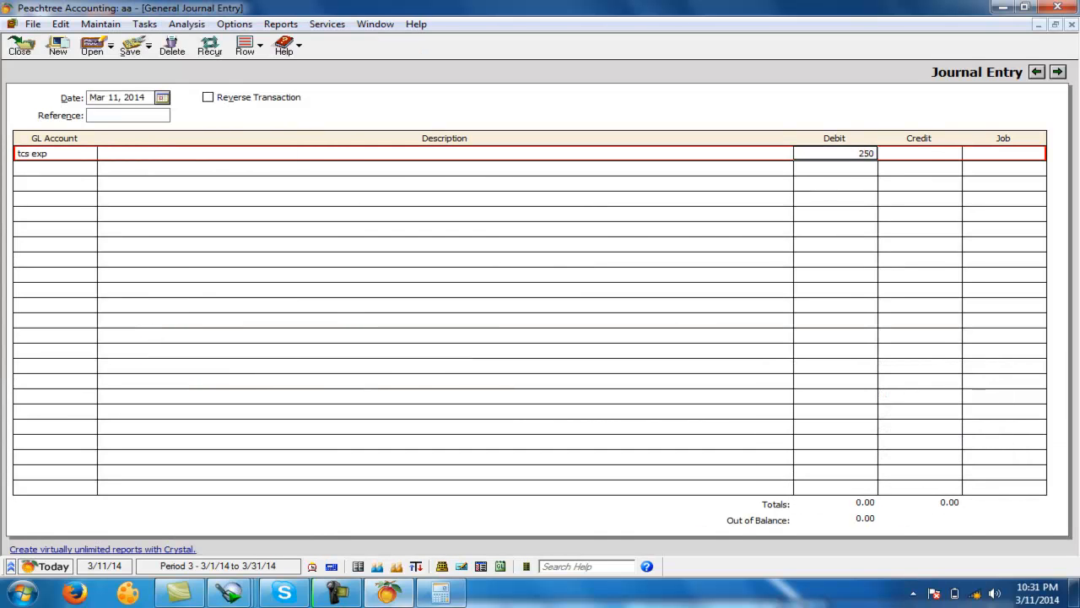
Step: Credit the cash account 250 in the journal entry, then save and close it
key(Tab)
text(cas)
key(Tab)
key(Tab)
key(Tab)
key(Tab)
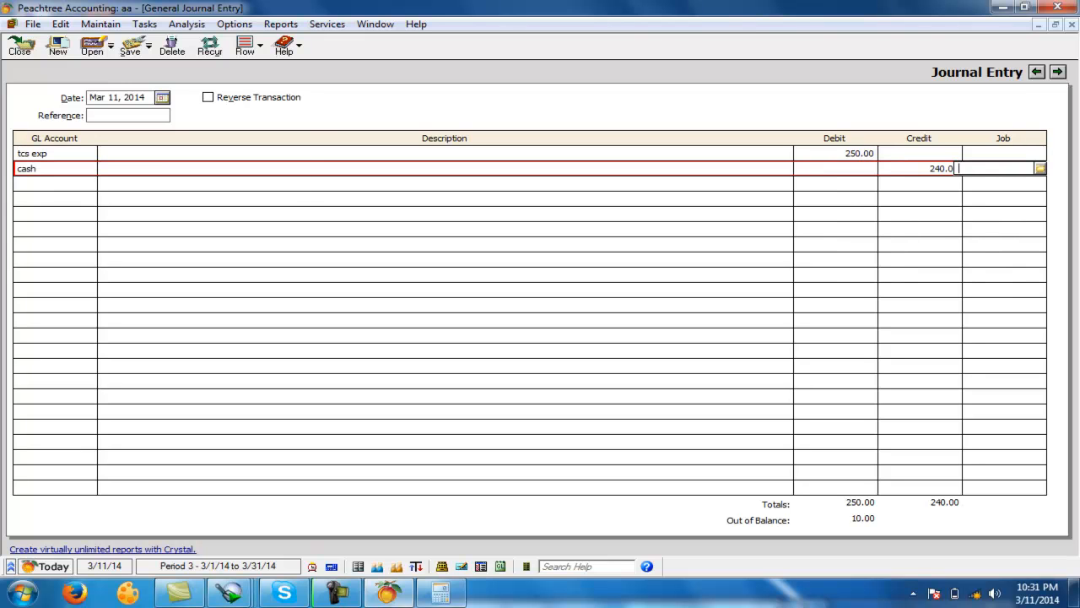
click(910, 168)
text(250.00)
click(137, 52)
click(25, 46)
click(122, 24)
click(161, 93)
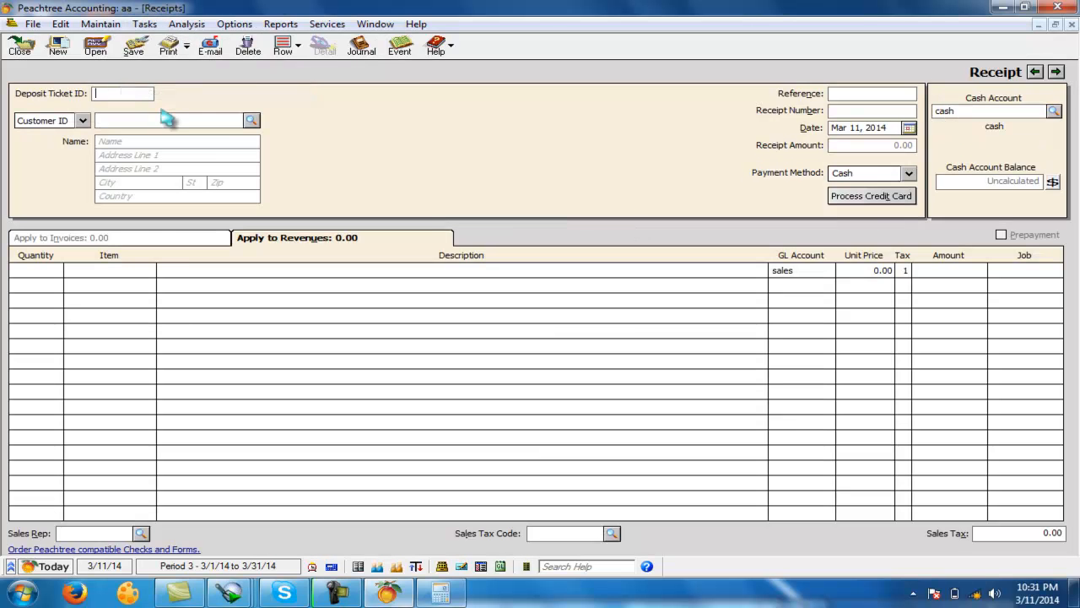
click(251, 120)
click(118, 156)
double_click(120, 160)
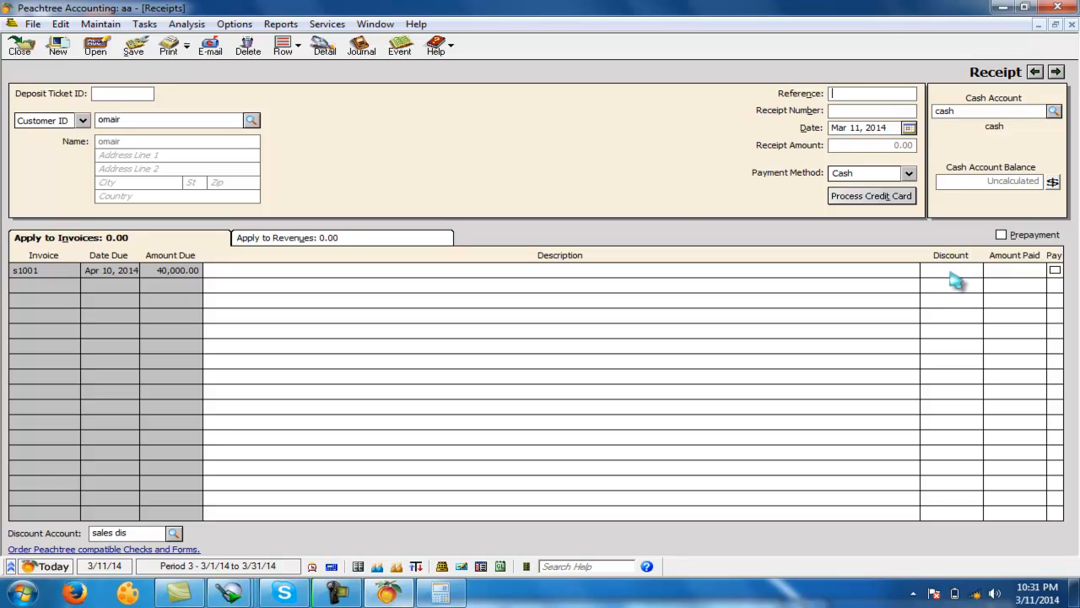
click(19, 47)
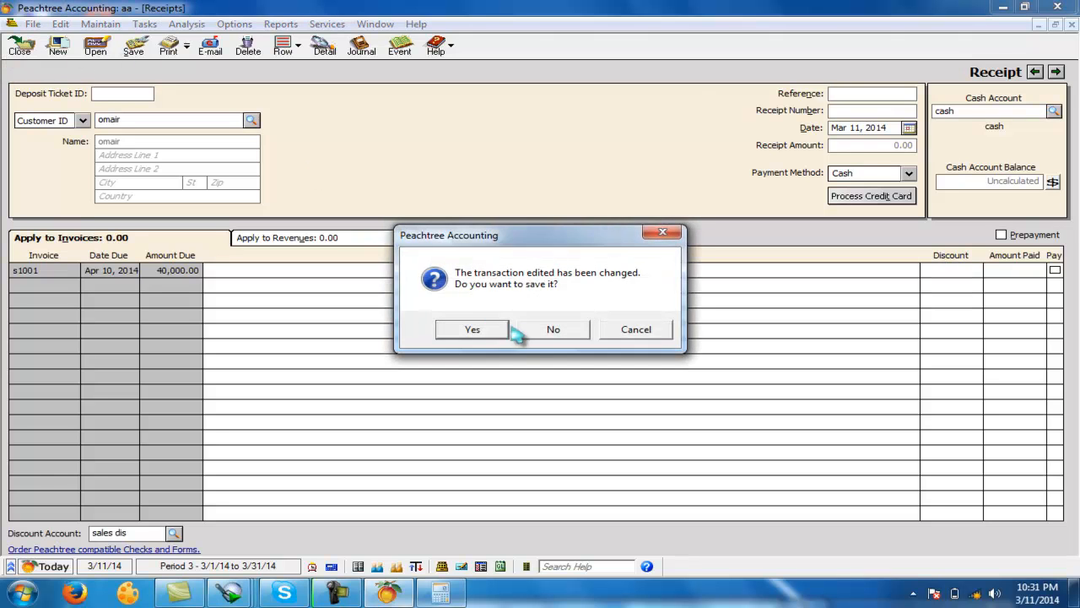
click(498, 329)
Step: Step back through the sales invoices to review invoice s1001 and its discount terms, then close it
click(125, 25)
click(145, 61)
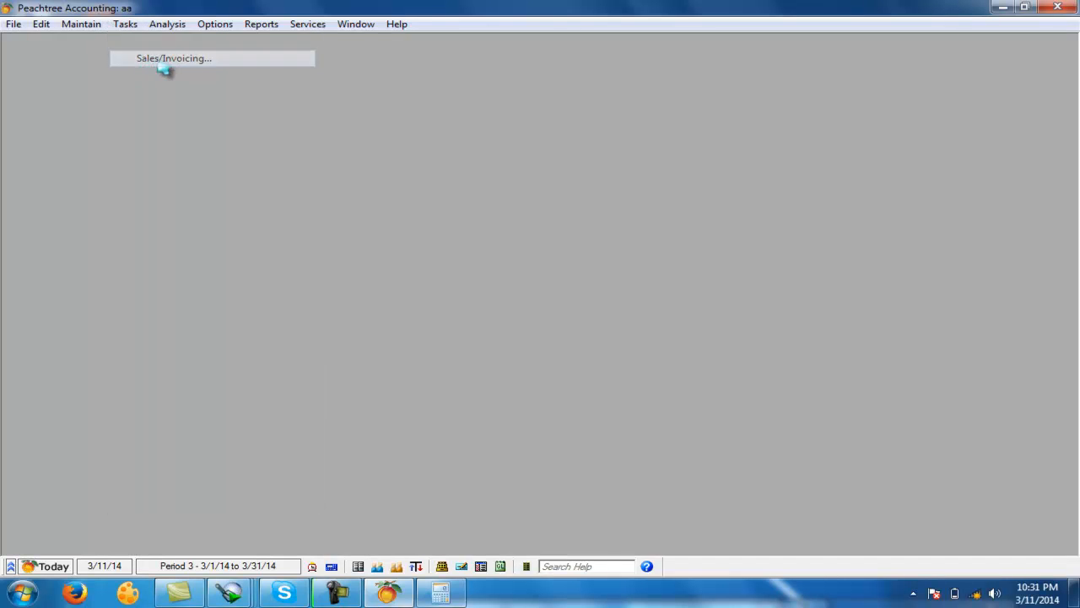
click(1039, 73)
click(1039, 73)
click(1039, 72)
click(1039, 72)
click(1039, 73)
click(1039, 73)
click(1039, 72)
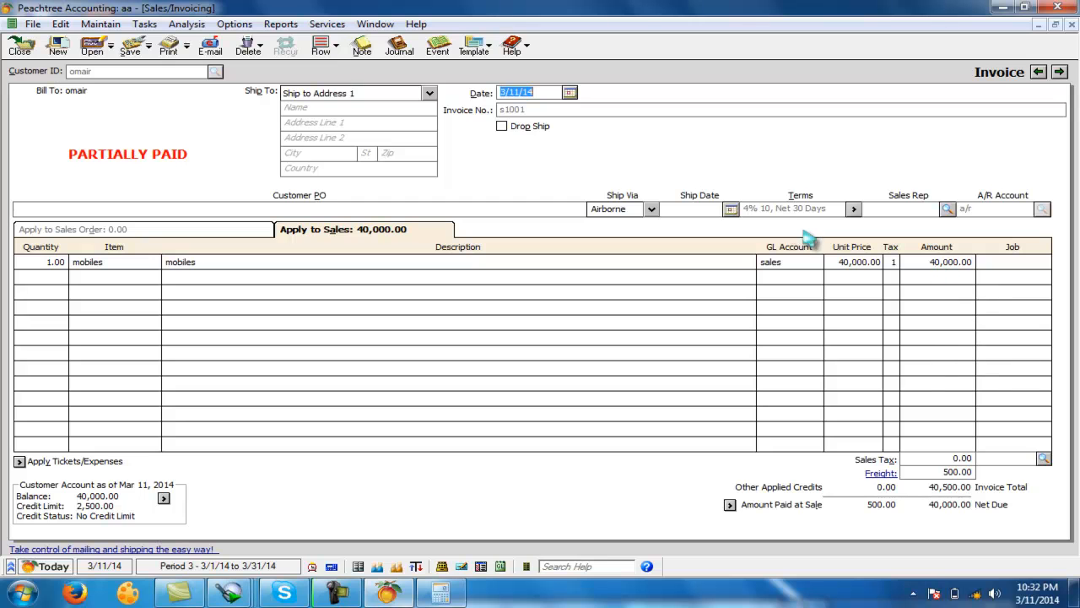
click(19, 46)
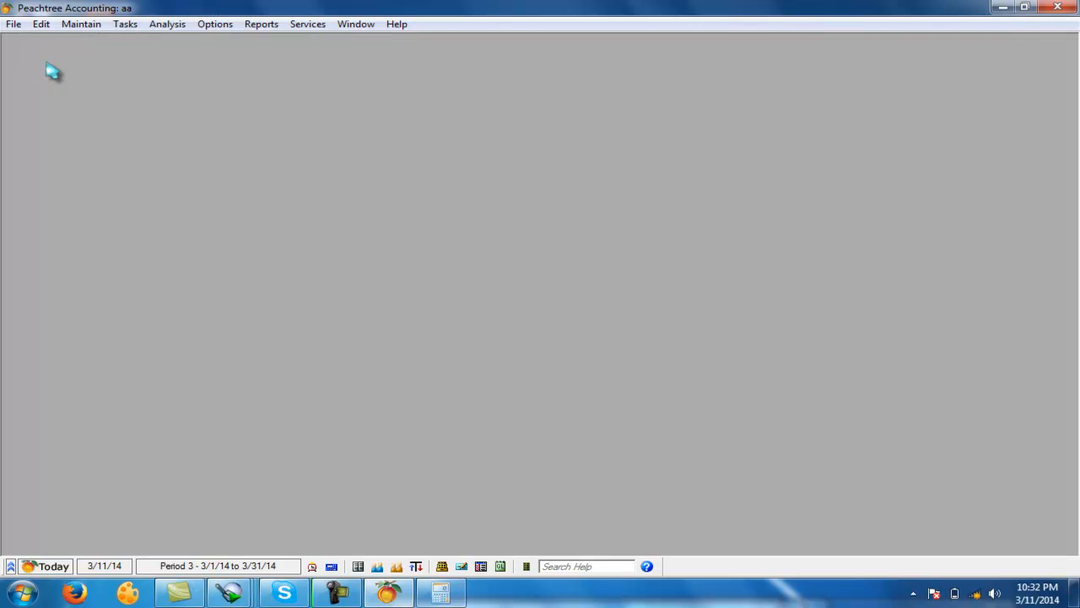
Step: Start a receipt for the customer of outstanding invoice s1001
click(127, 23)
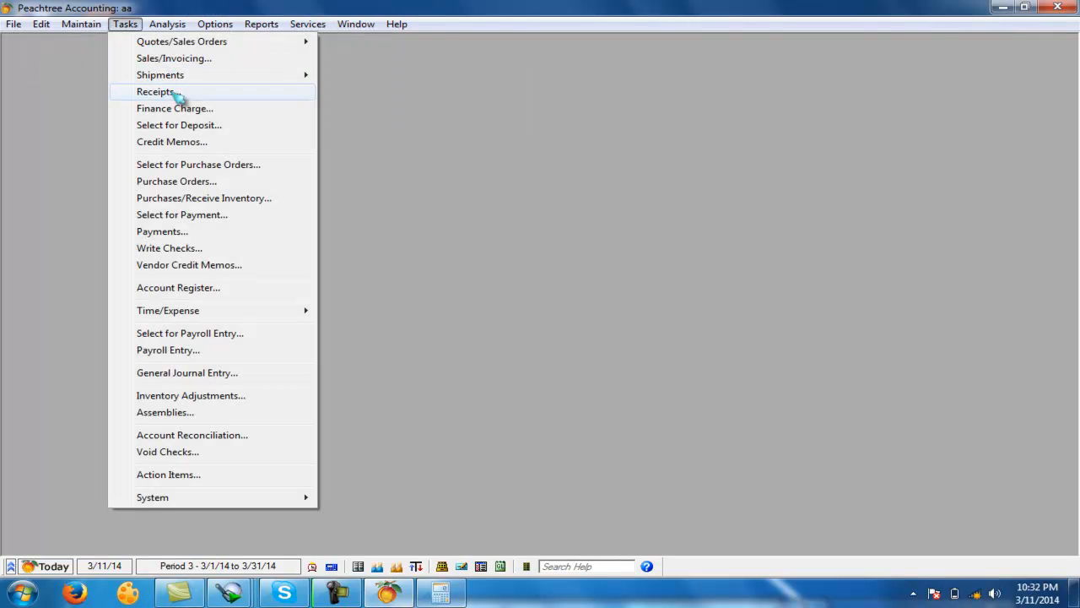
click(147, 91)
click(256, 122)
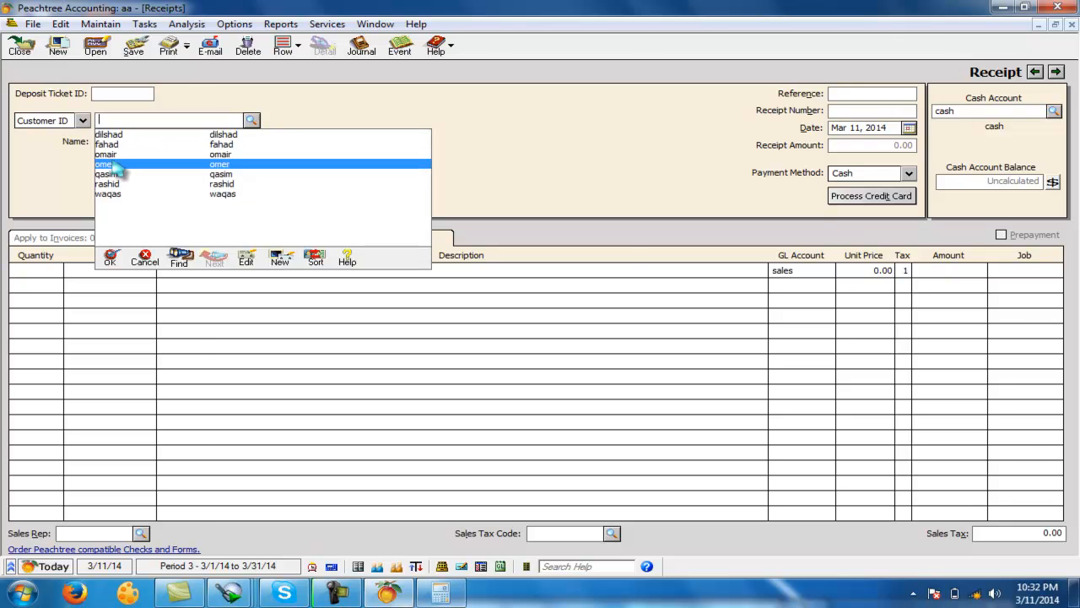
click(118, 165)
click(952, 271)
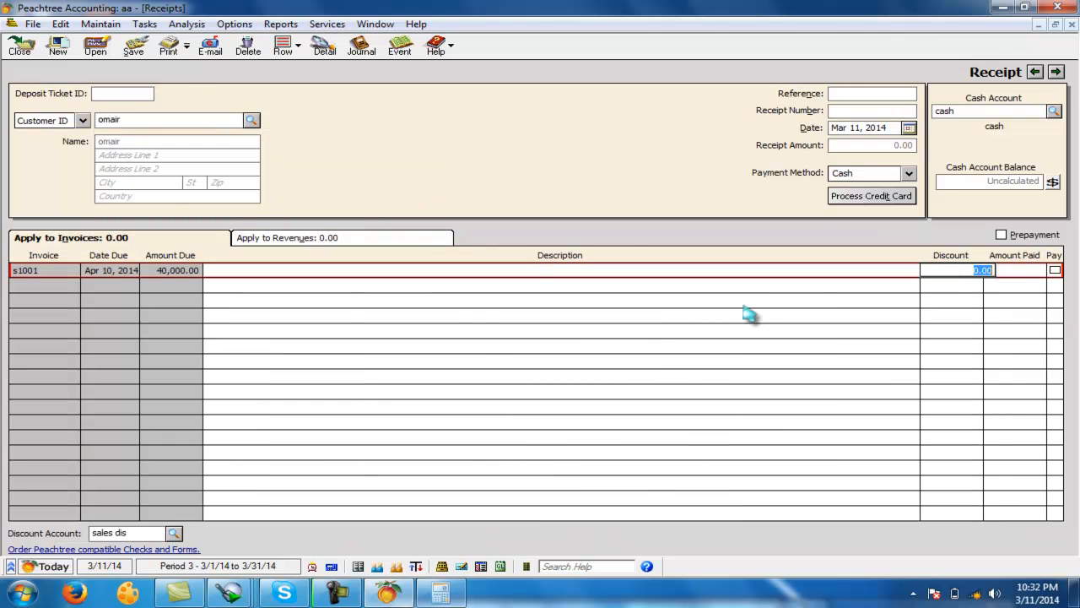
Step: Calculate the 4% discount on 40,000 in Calculator
click(330, 566)
click(768, 334)
click(781, 382)
click(780, 383)
click(781, 383)
click(781, 382)
click(868, 333)
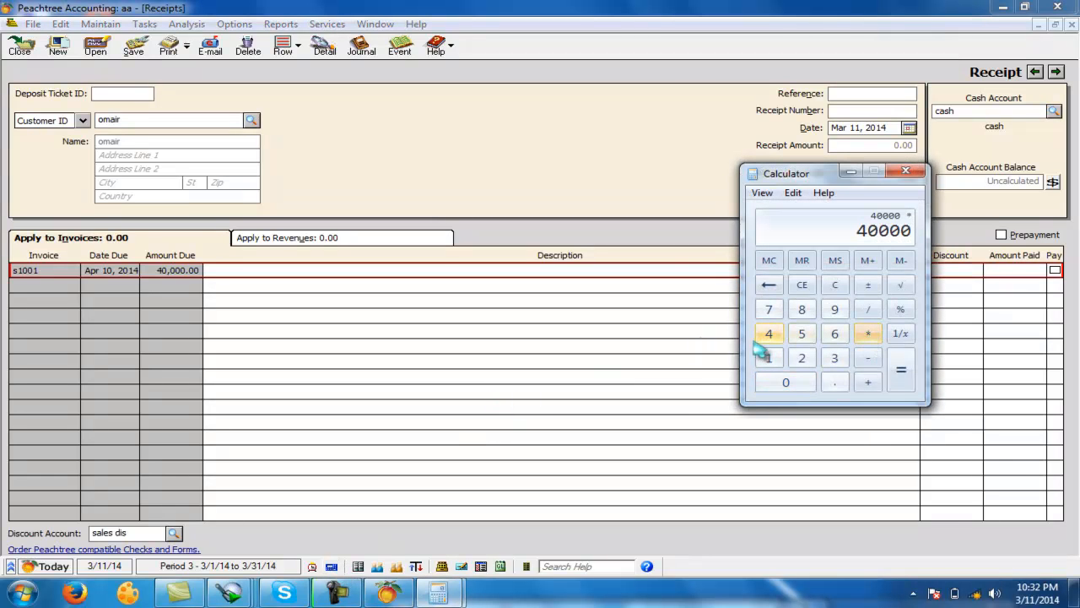
click(778, 334)
click(867, 308)
click(768, 358)
click(785, 383)
click(785, 382)
click(901, 369)
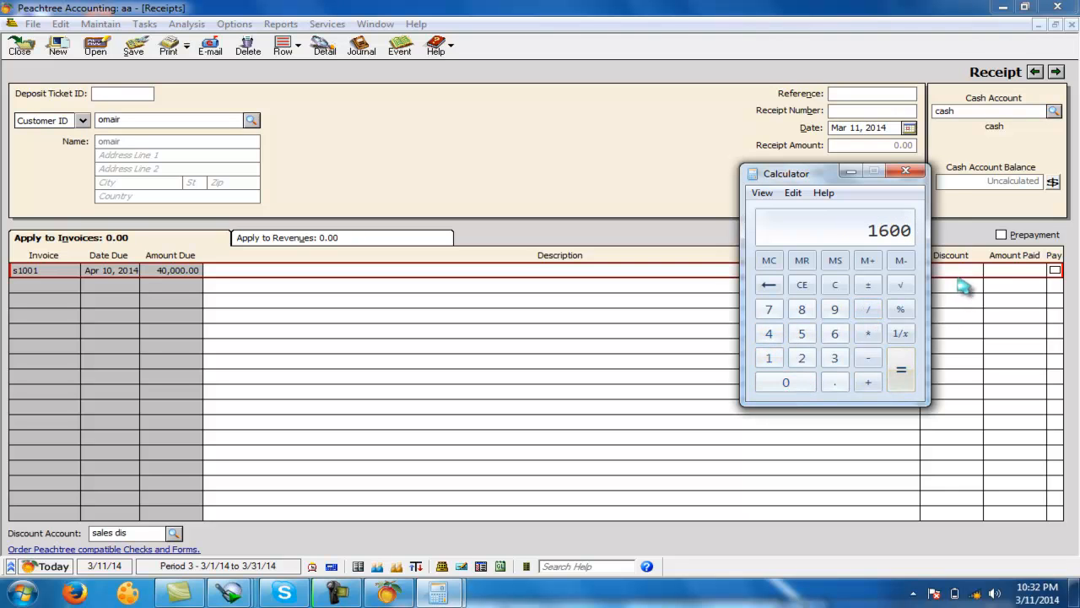
Step: Apply a 1,600 discount to invoice s1001 with reference "s1001 fpd & dis all", then save and close the receipt
click(958, 269)
text(1600)
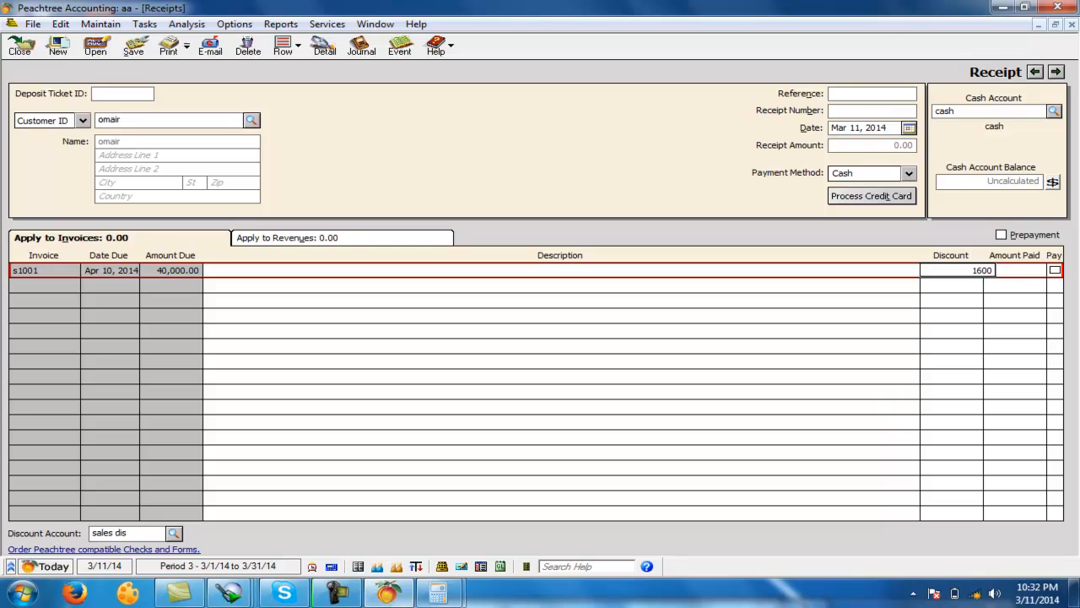
key(Tab)
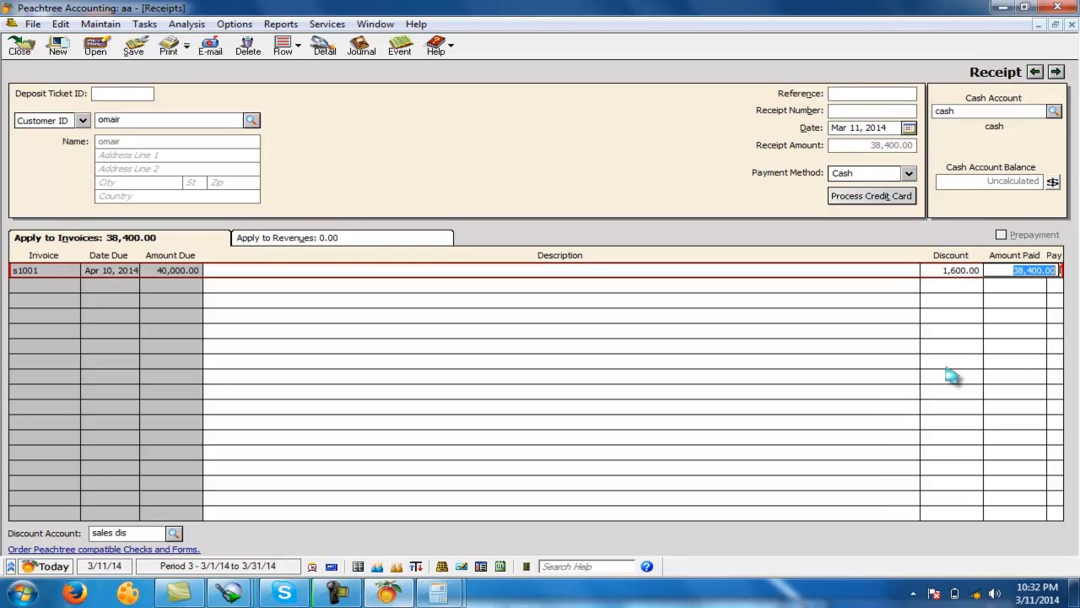
click(871, 92)
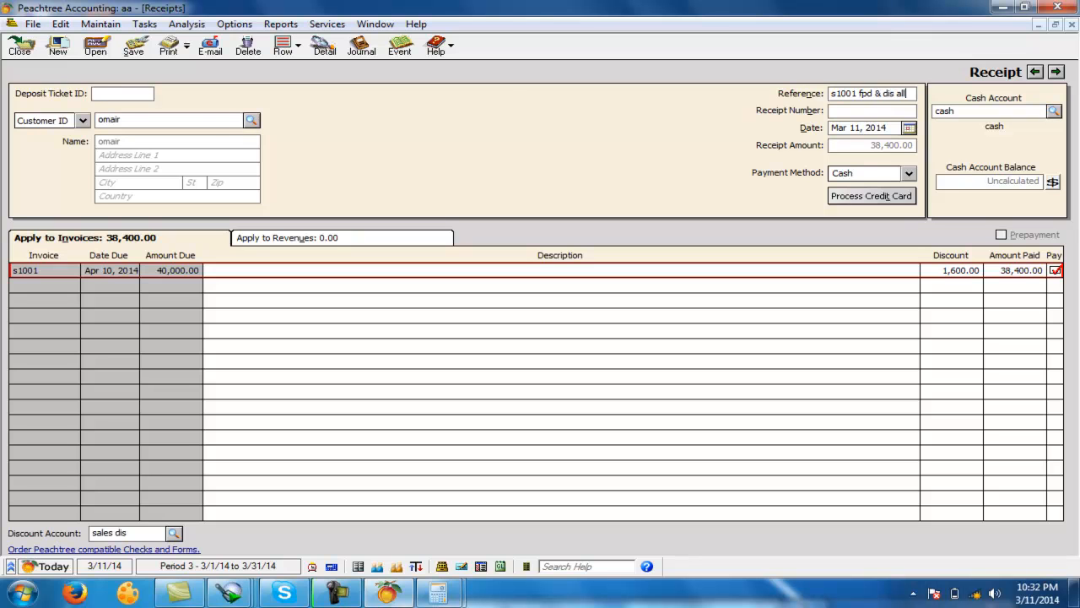
click(134, 46)
click(22, 48)
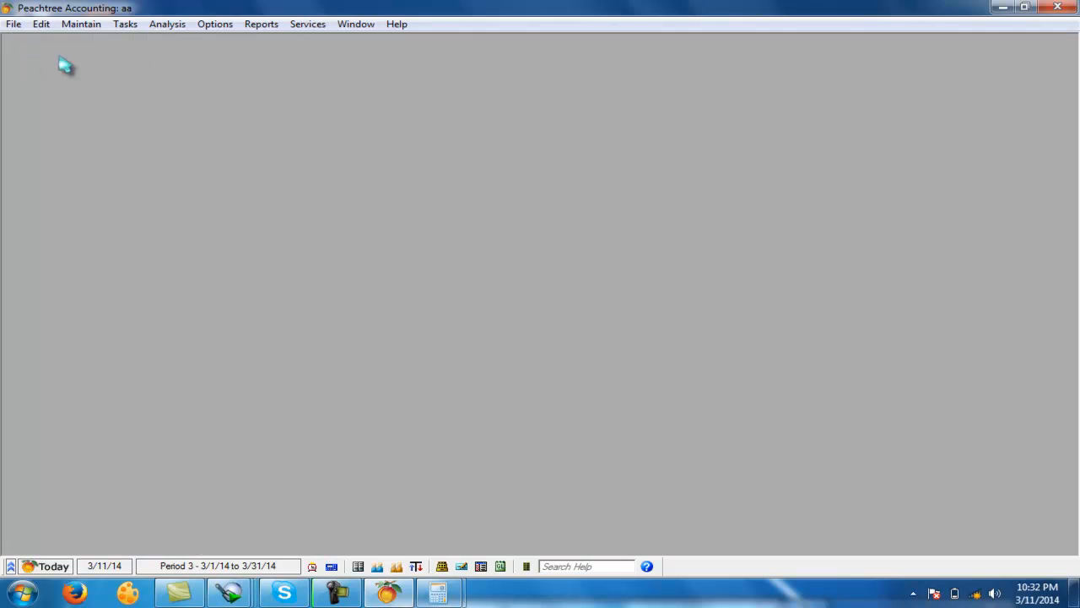
Step: Check the sales dis account's general ledger entries from the standard income statement, then close both reports
click(261, 24)
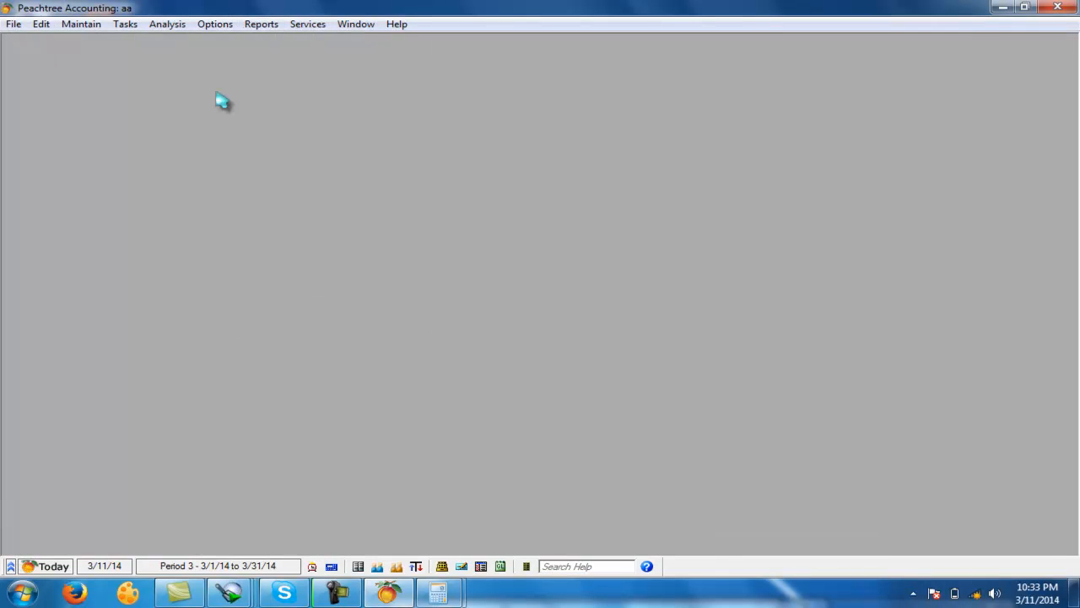
click(261, 25)
click(296, 114)
double_click(452, 249)
click(547, 394)
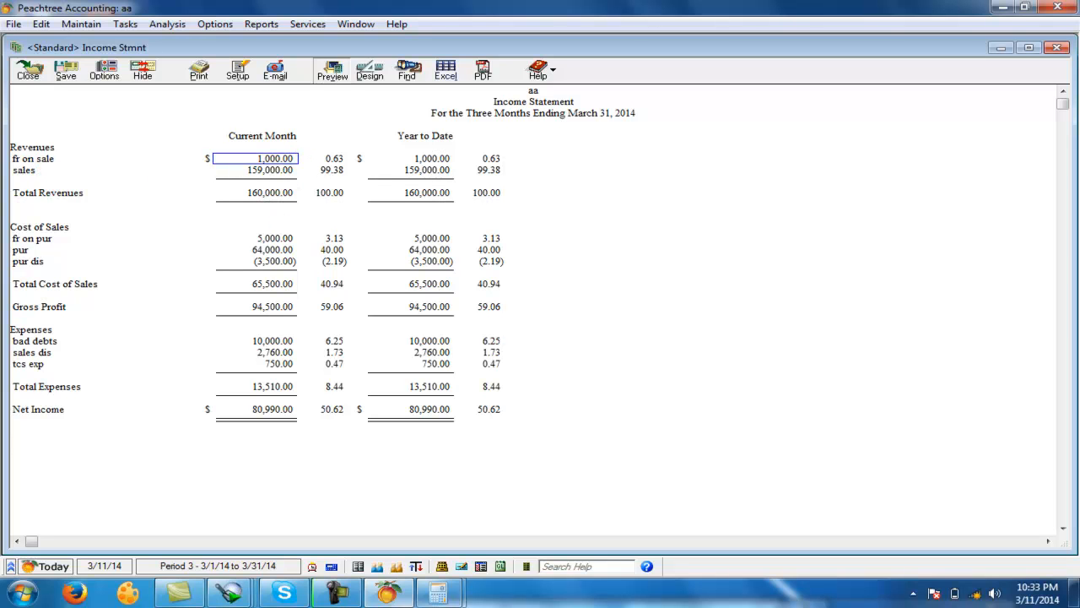
click(255, 351)
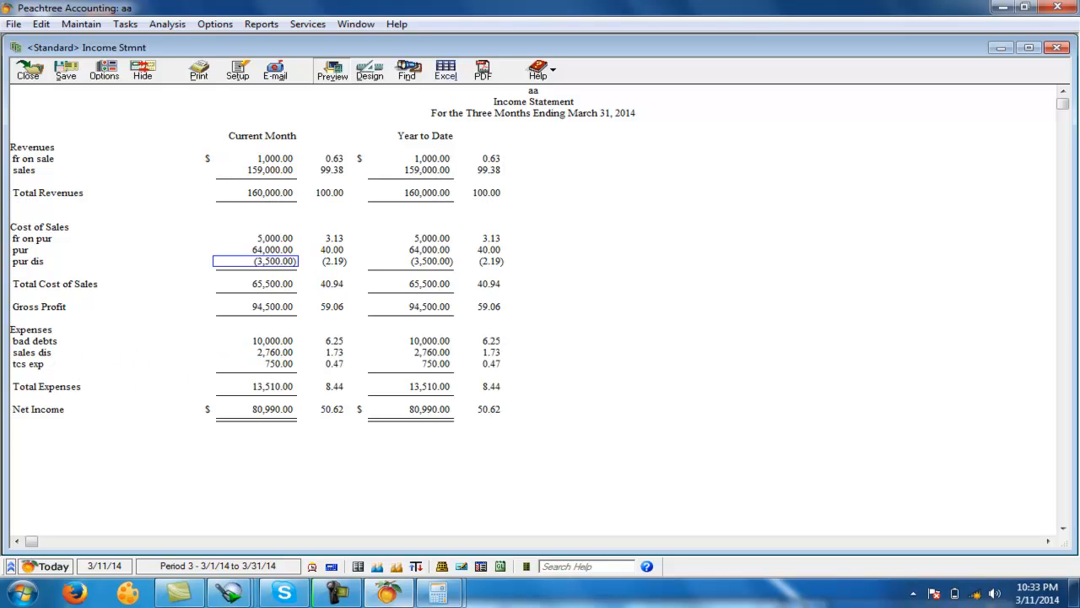
double_click(305, 351)
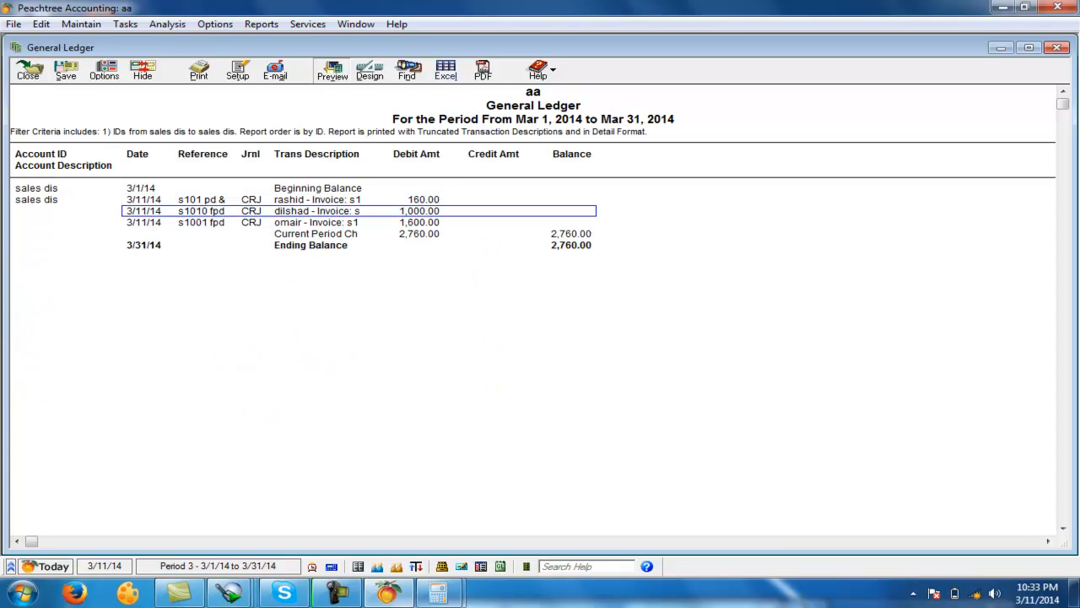
click(28, 71)
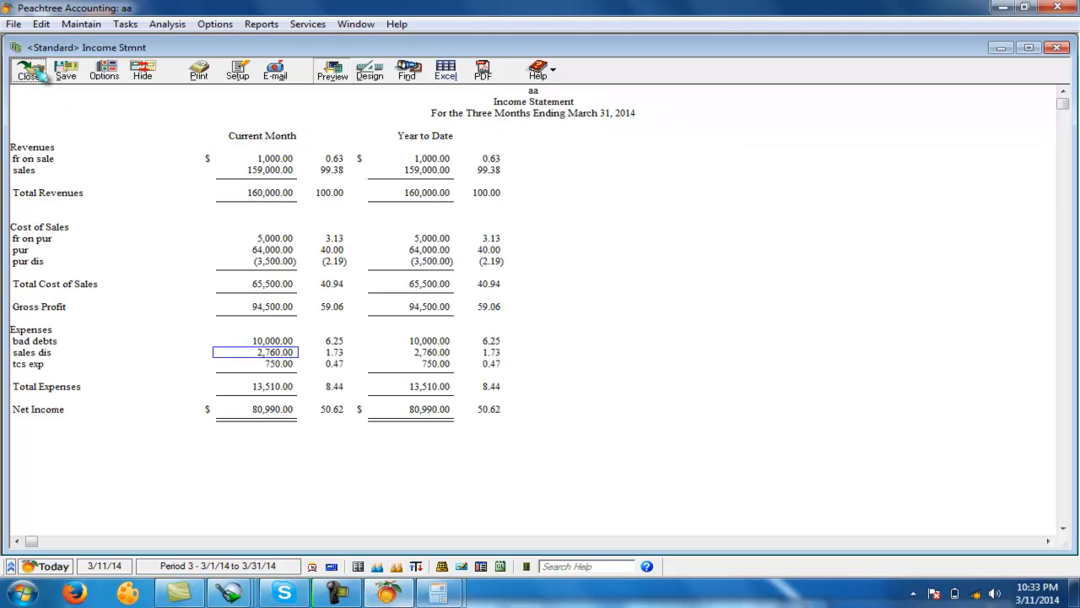
click(29, 72)
Step: Exit the accounting program and close both open calculators
click(233, 152)
click(1057, 7)
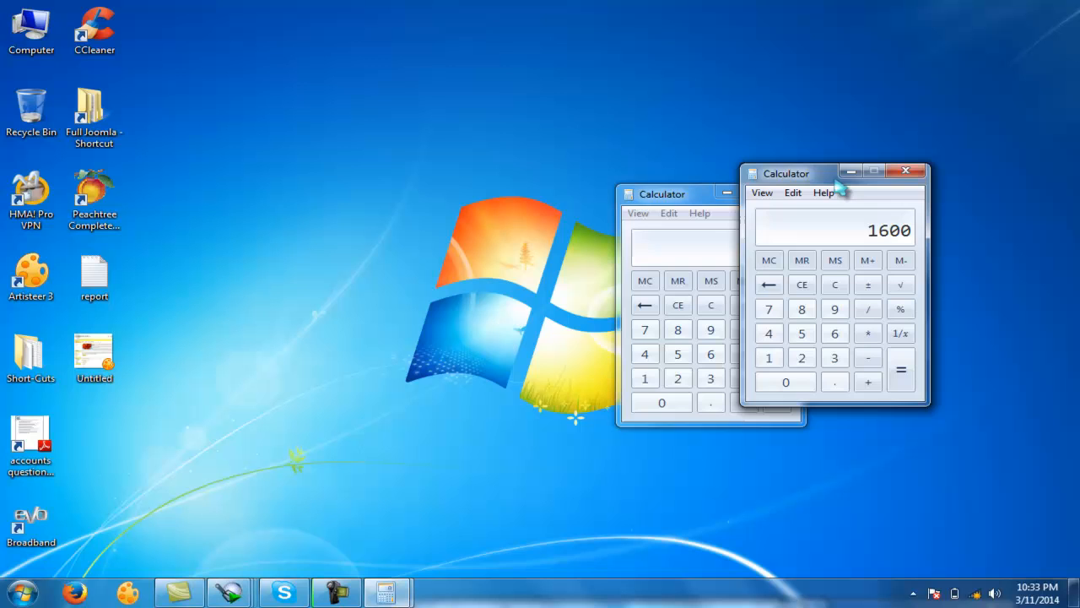
click(905, 171)
click(793, 191)
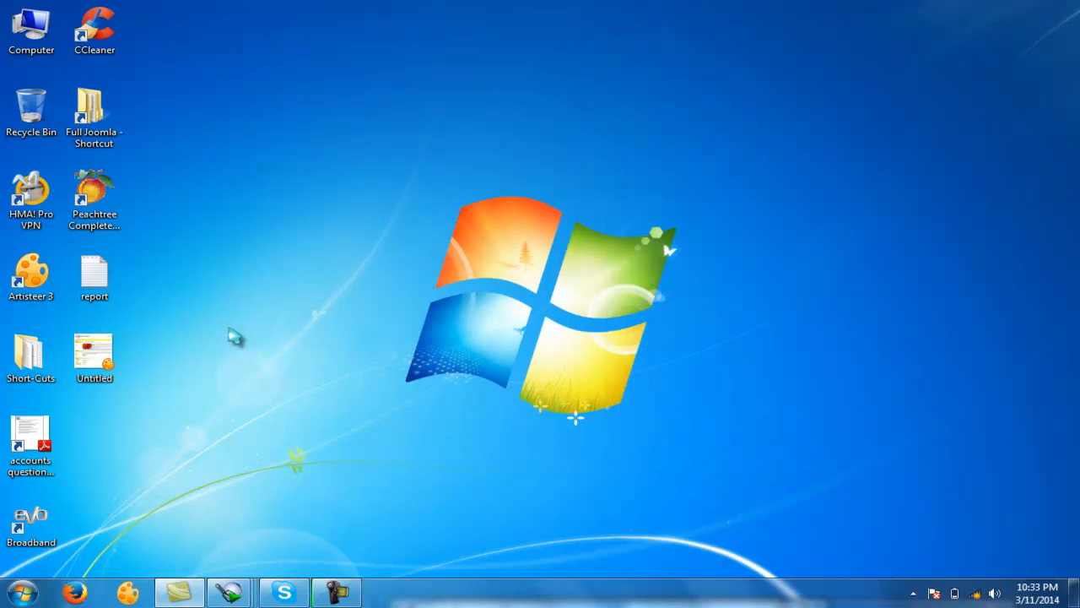
right_click(241, 248)
click(279, 290)
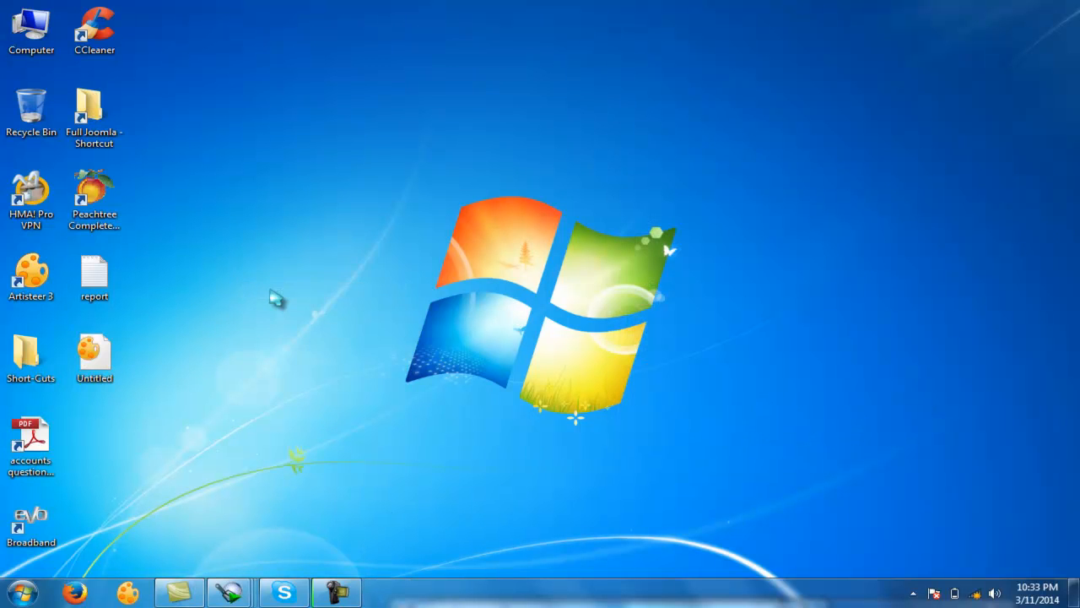